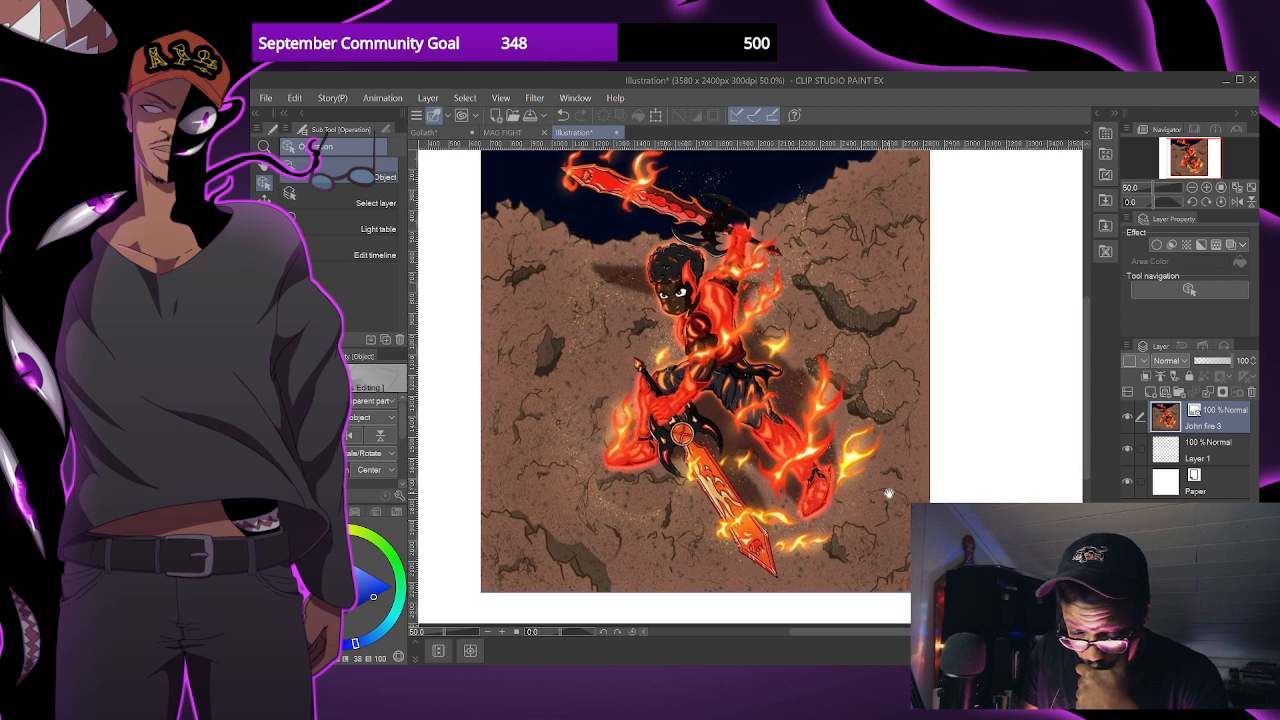
- Move the John fire 3 image layer below Layer 1 in the layer order
left_click_drag(941, 504, 915, 510)
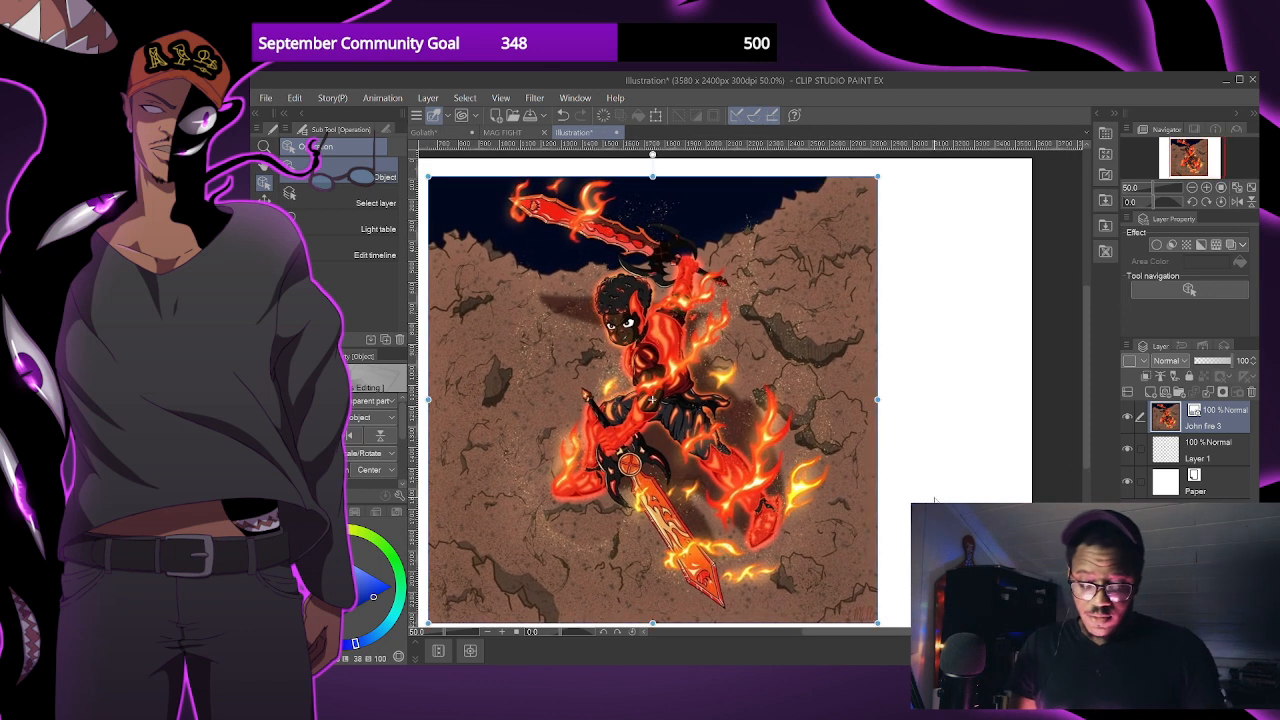
left_click_drag(1210, 430, 1214, 464)
scroll(842, 468, "down", 1)
scroll(860, 473, "up", 1)
left_click_drag(834, 482, 896, 484)
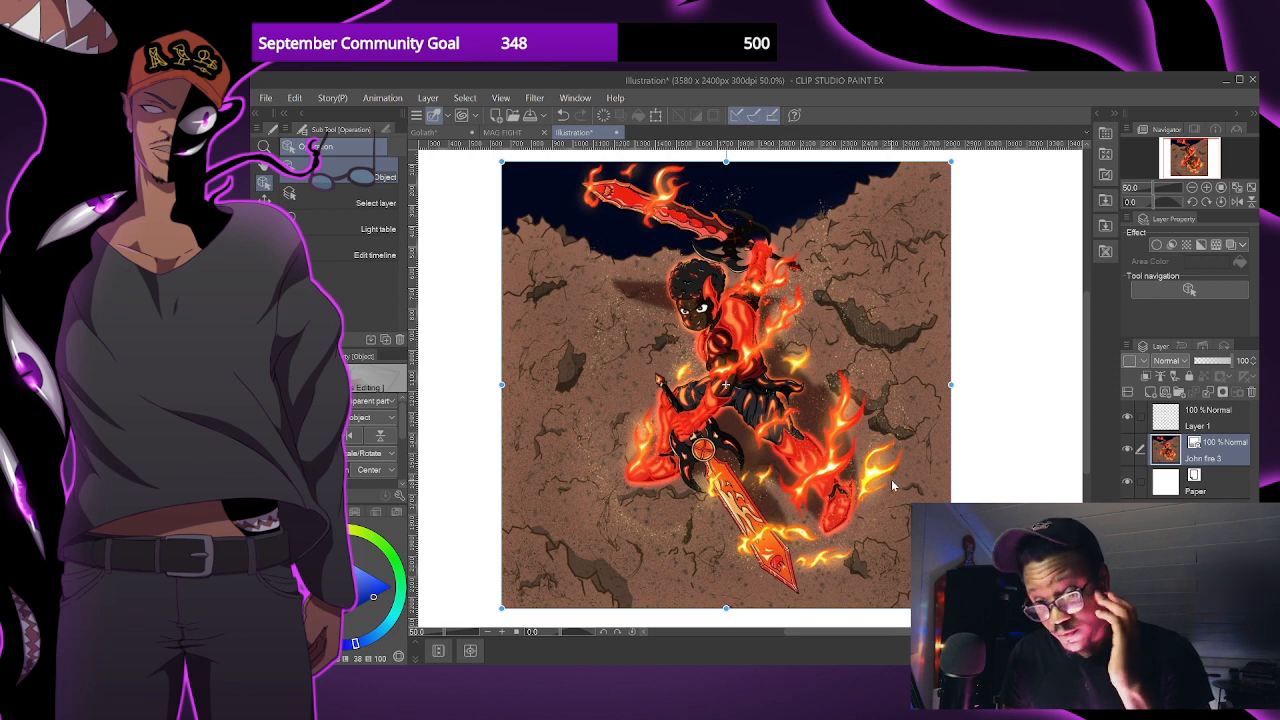
left_click_drag(929, 469, 927, 481)
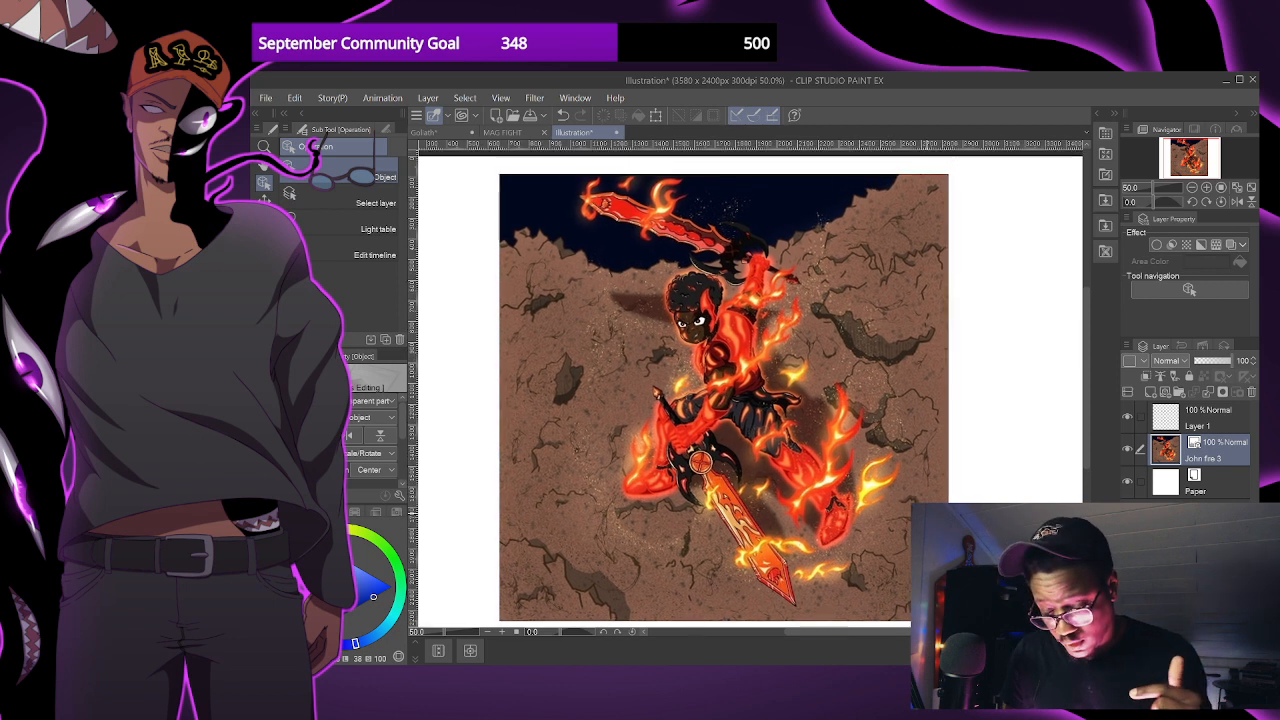
- Lower the opacity of the John fire 3 layer to 56%
left_click(1204, 362)
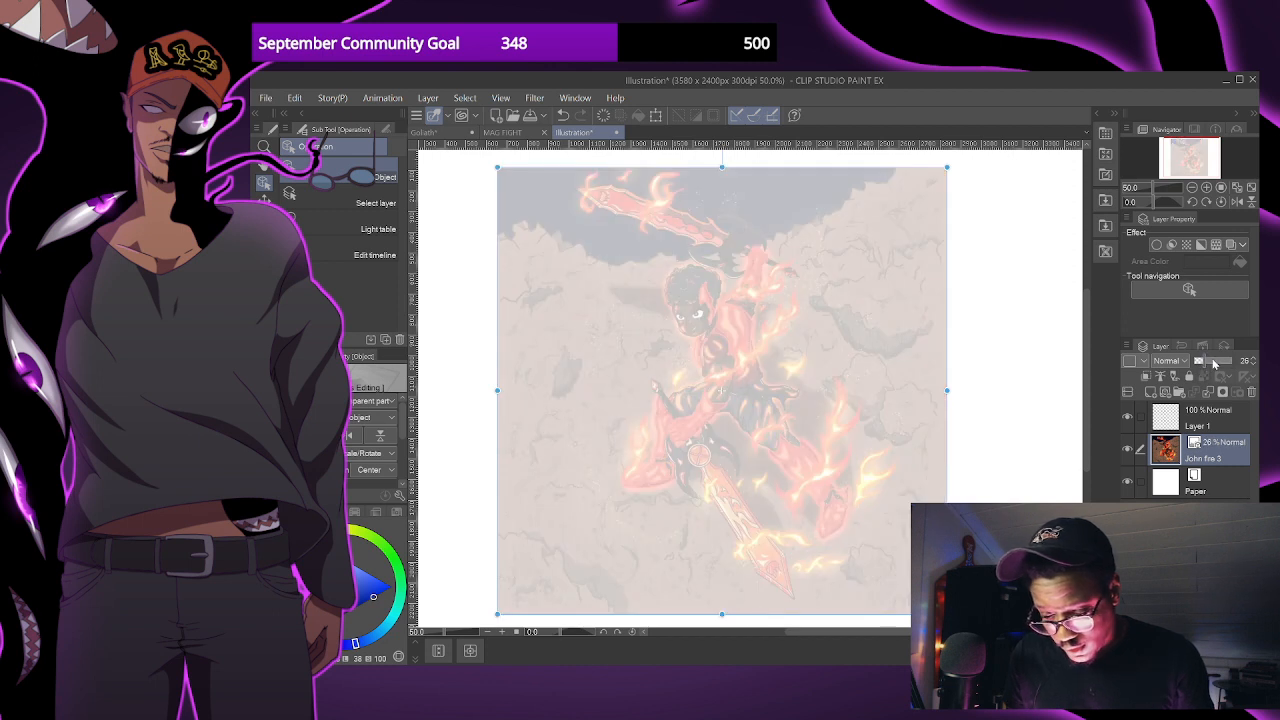
left_click(1213, 362)
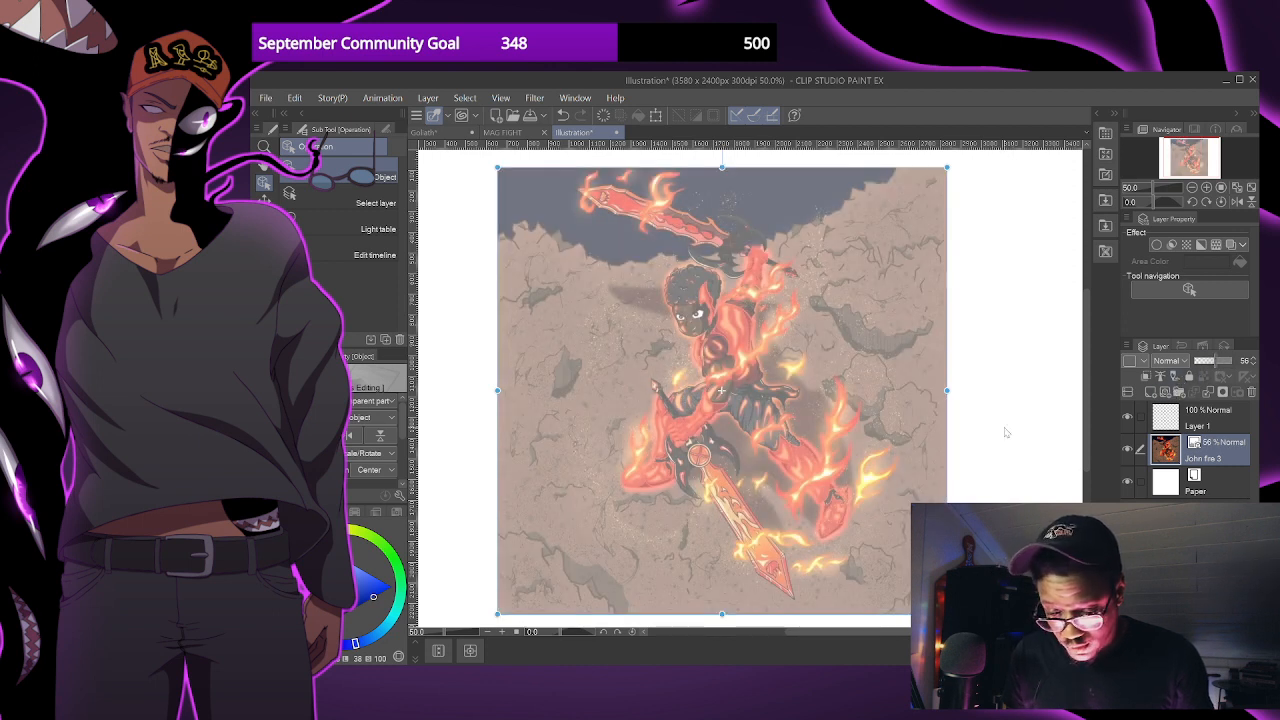
scroll(897, 490, "down", 1)
left_click_drag(871, 456, 867, 476)
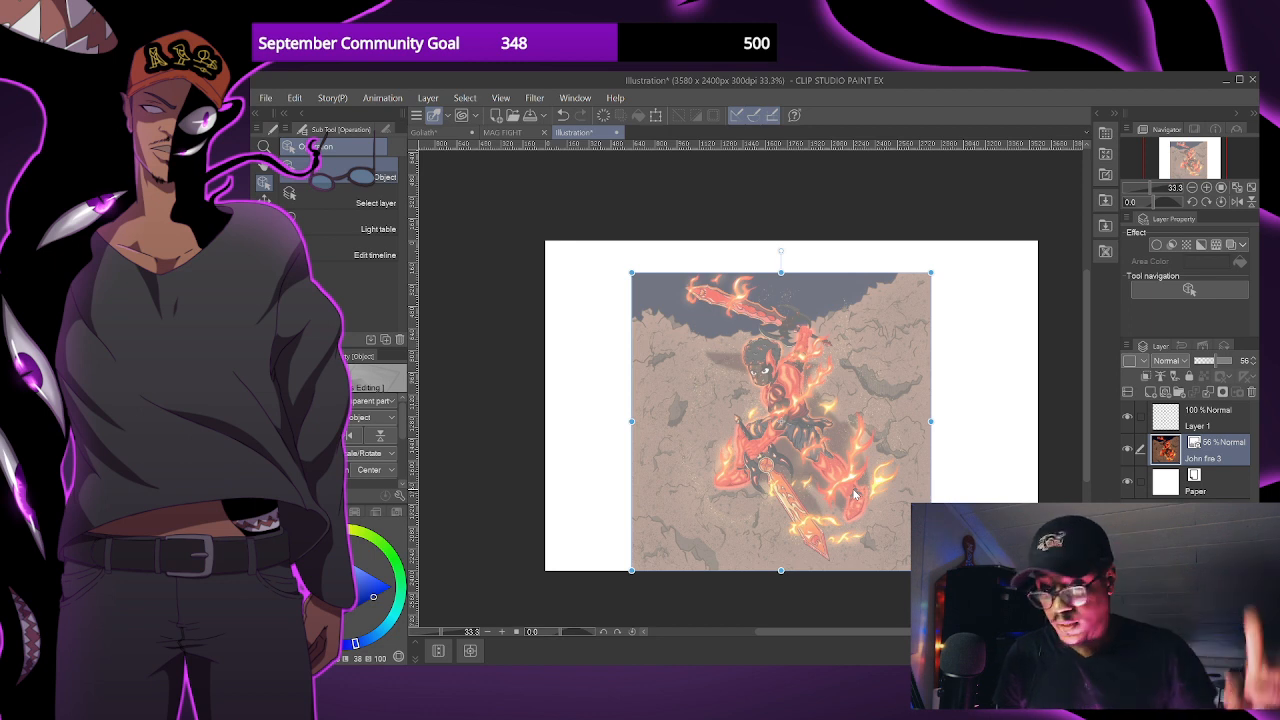
- Lock the John fire 3 layer
left_click(1204, 427)
left_click_drag(882, 427, 851, 414)
left_click(1225, 450)
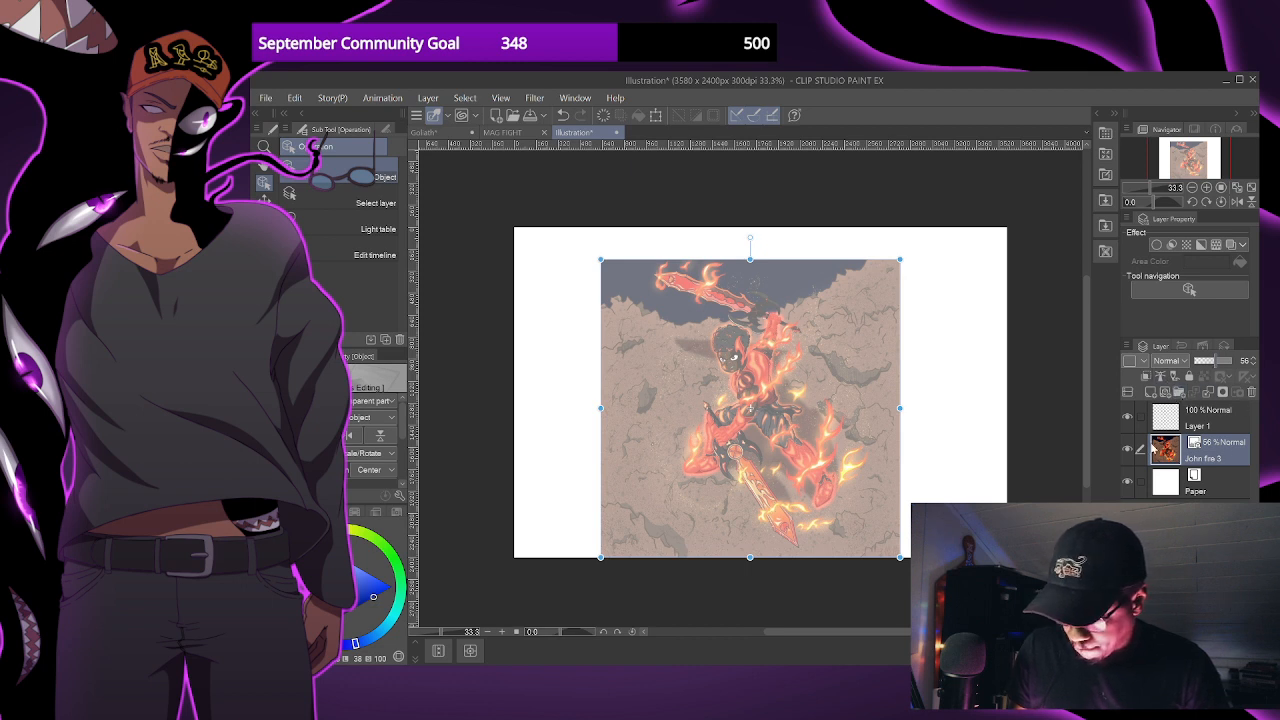
left_click_drag(1116, 498, 1112, 502)
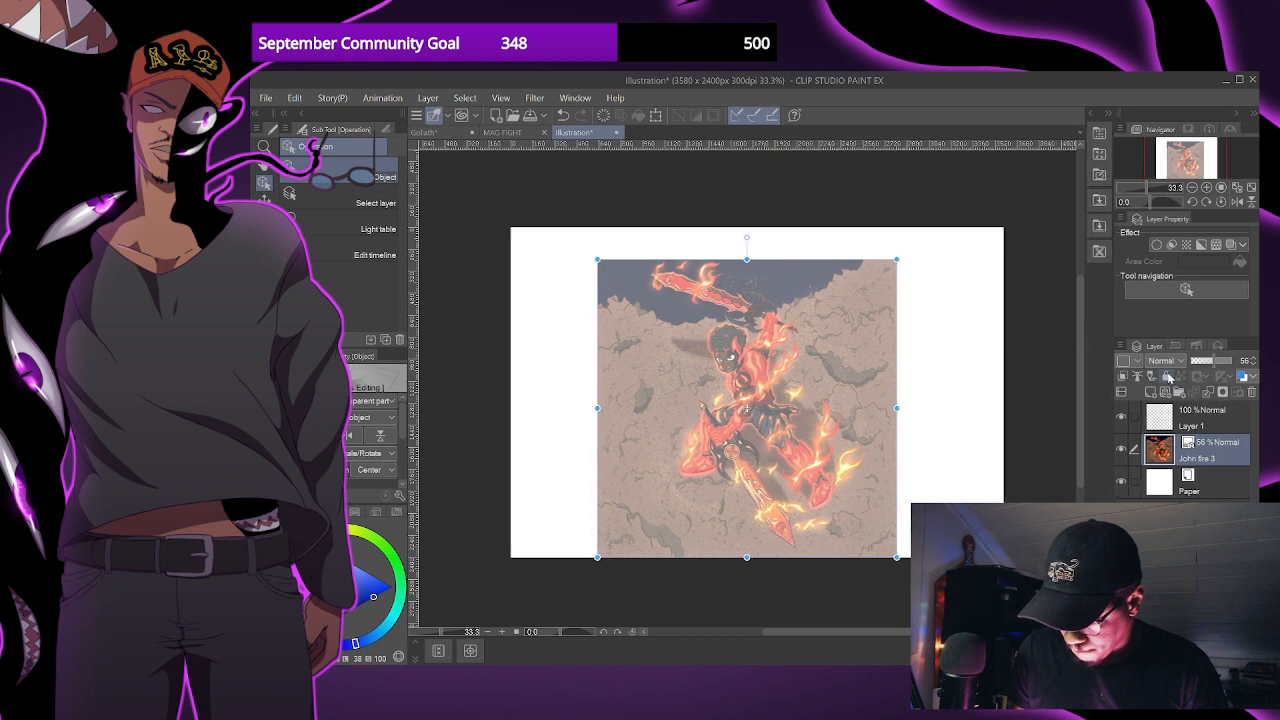
key("Return")
- Make Layer 1 active and set up the G-pen with a bright green drawing color
left_click(1205, 418)
left_click_drag(919, 501, 917, 469)
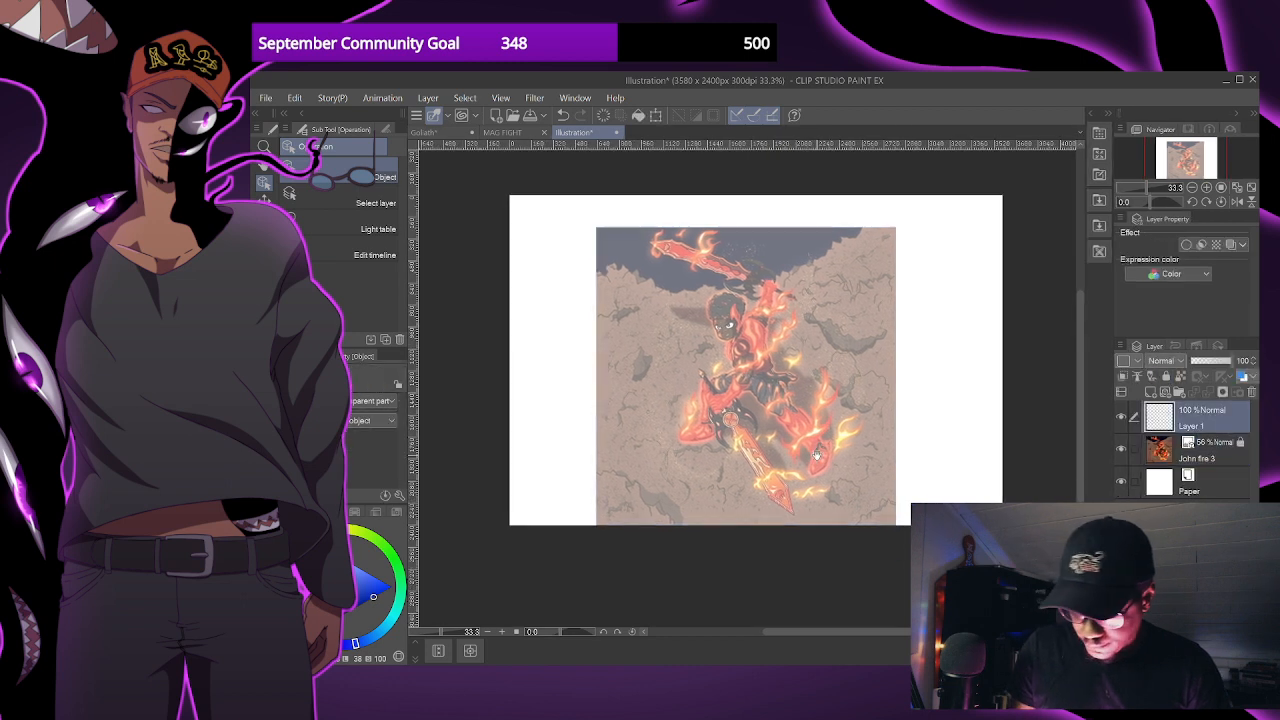
left_click(402, 567)
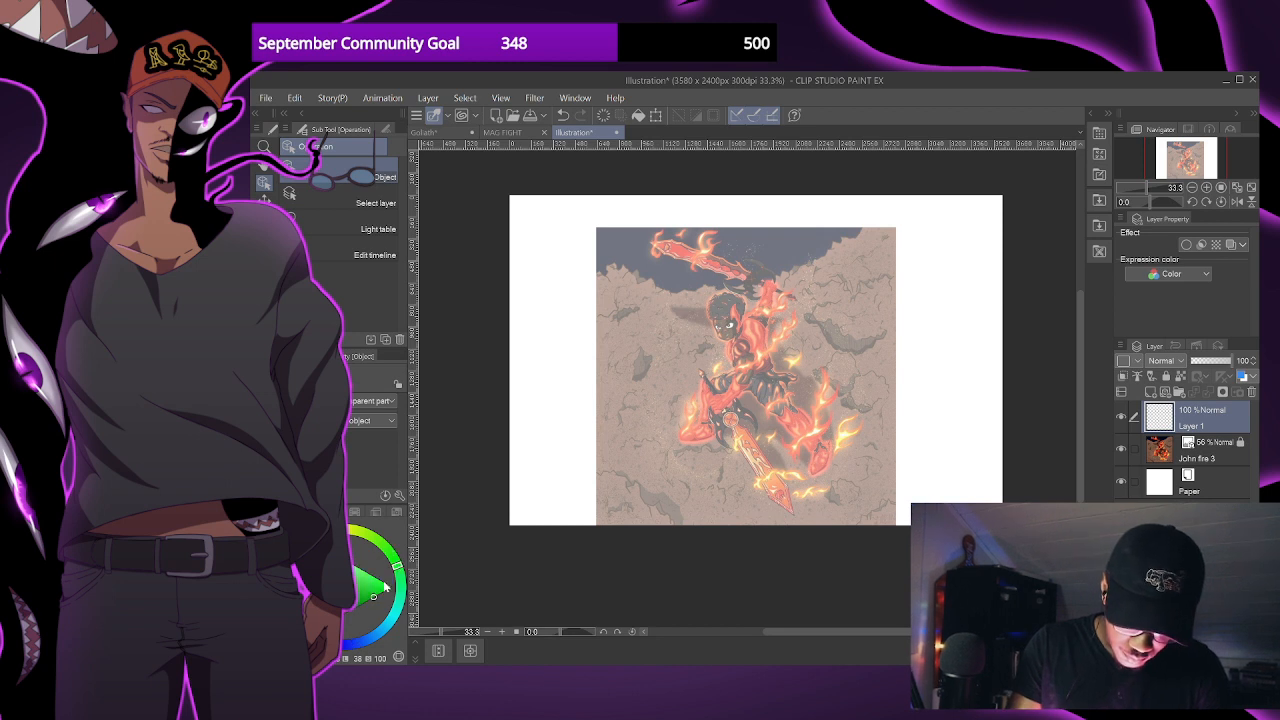
key("p")
left_click_drag(892, 462, 904, 421)
scroll(896, 469, "down", 1)
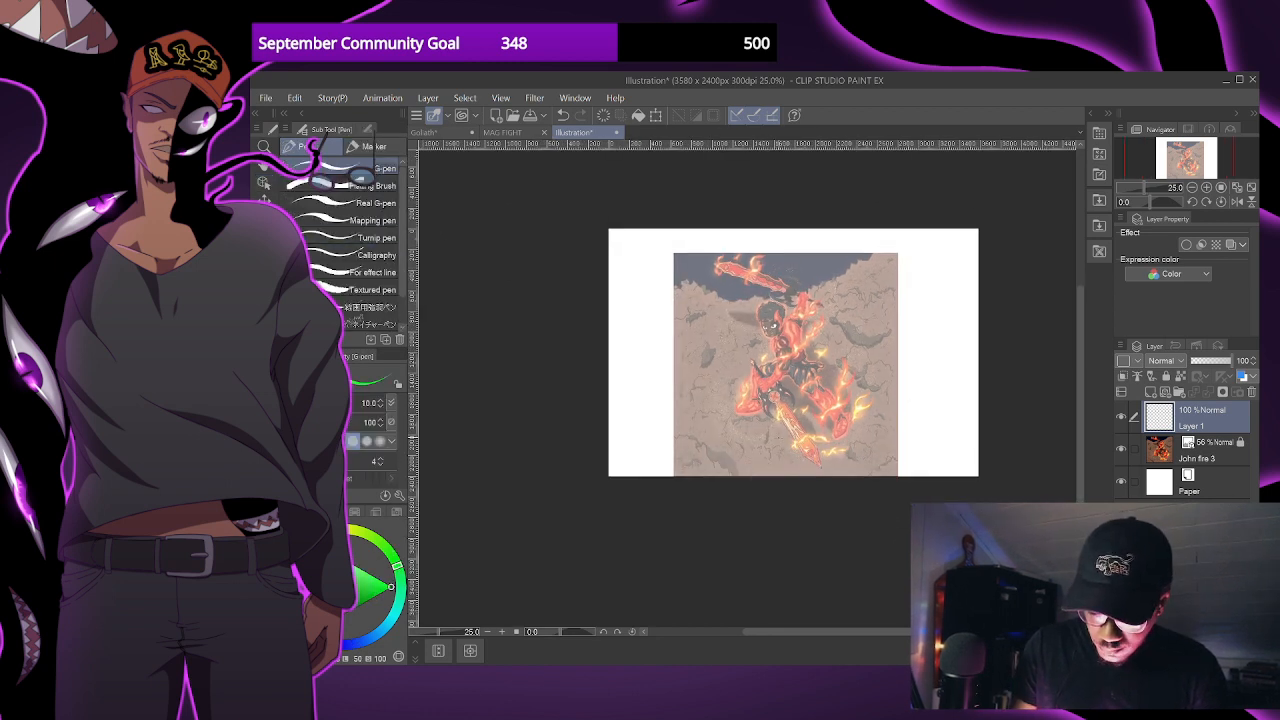
mouse_move(735, 475)
left_mouse_down()
mouse_move(706, 170)
mouse_move(746, 280)
left_mouse_up()
key("ctrl+z")
mouse_move(790, 158)
left_mouse_down()
mouse_move(744, 185)
mouse_move(691, 341)
left_mouse_up()
key("ctrl+z")
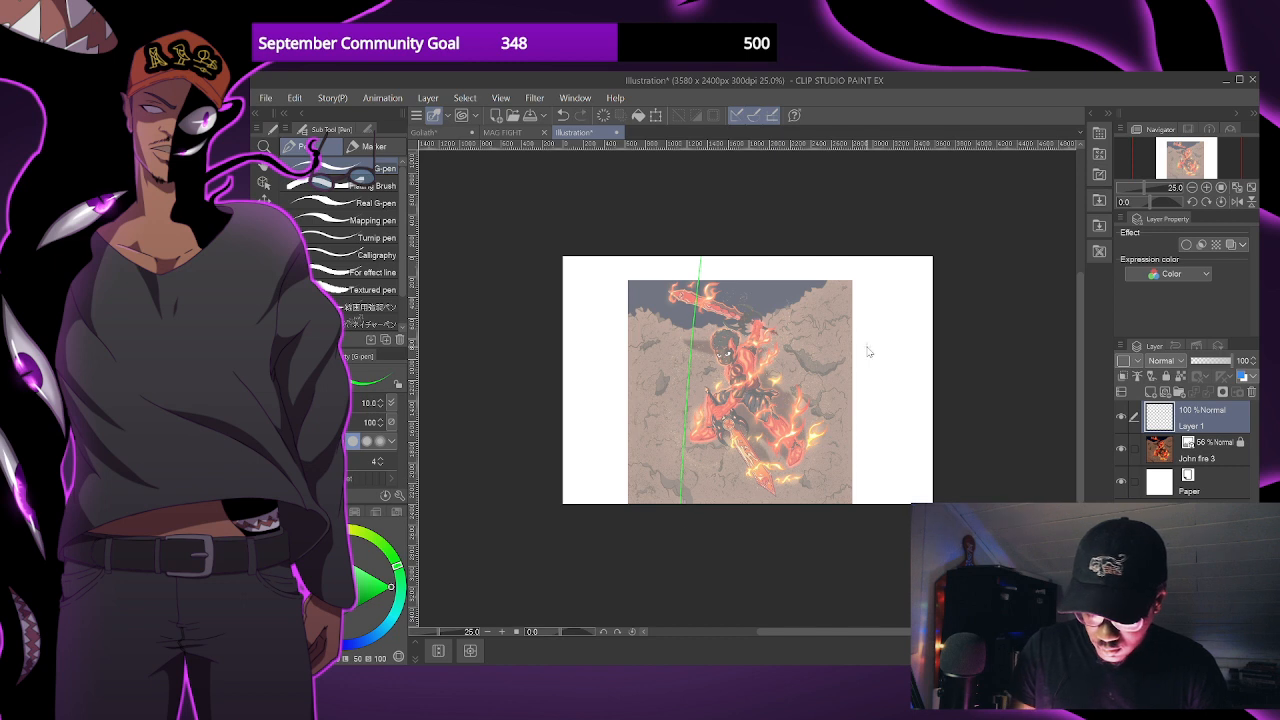
key("ctrl+z")
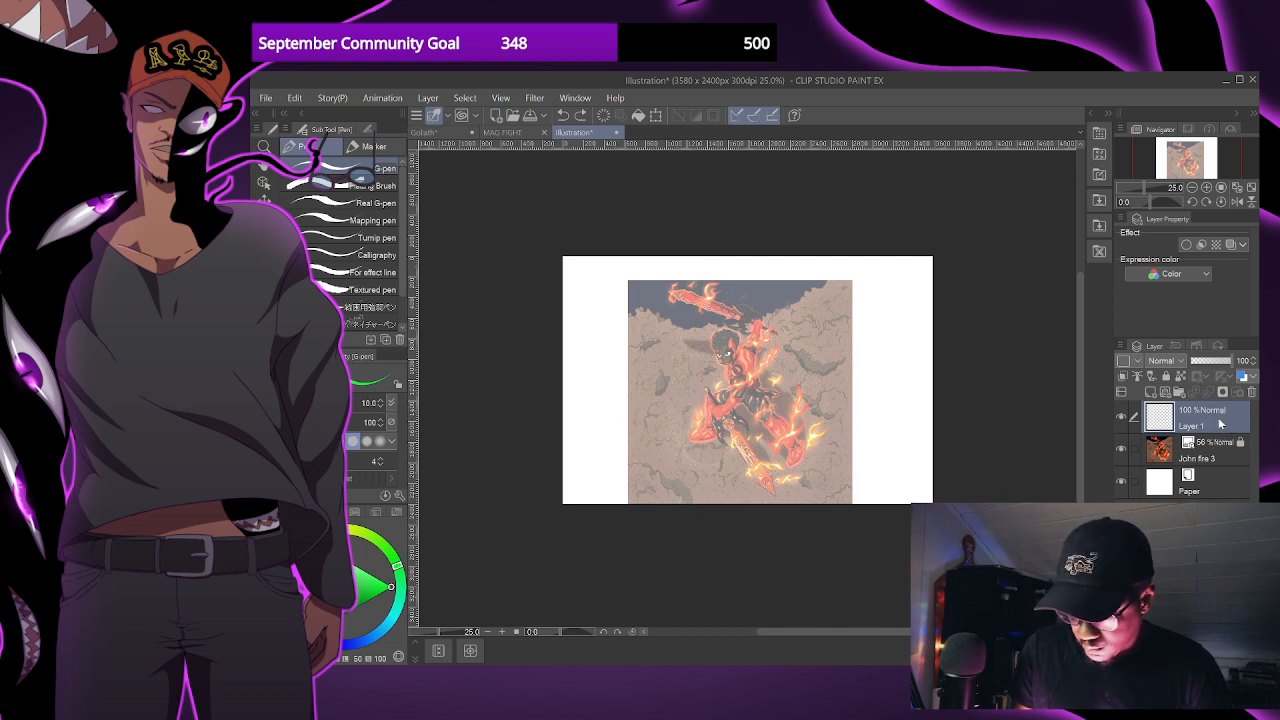
- Create a layer folder containing Layer 1 and John fire 3, and make the folder active
left_click(1180, 392)
left_click_drag(1207, 440, 1207, 418)
left_click_drag(1208, 472, 1208, 453)
left_click(1204, 416)
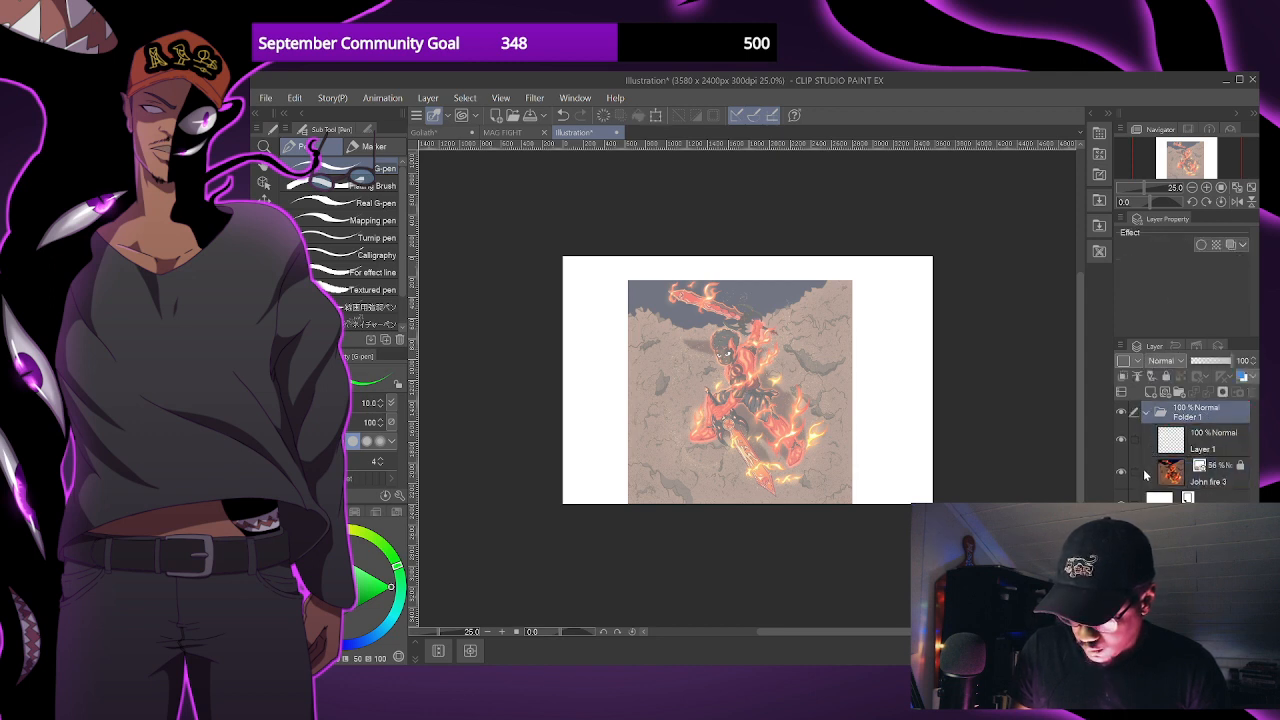
- Add a perspective ruler to the folder and place its vanishing point above the canvas, centered over the artwork
key("alt+Tab")
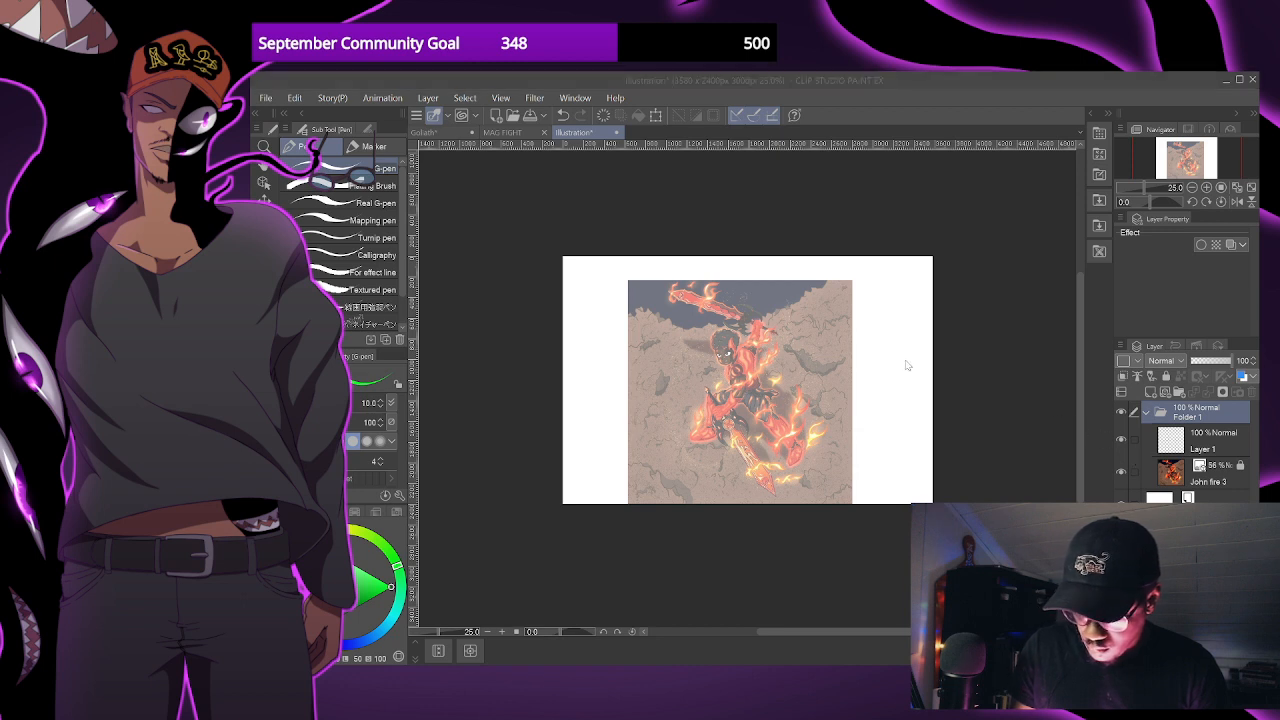
left_click(843, 388)
scroll(871, 372, "down", 2)
left_click_drag(899, 361, 897, 377)
left_click_drag(810, 392, 808, 258)
scroll(867, 358, "up", 3)
scroll(877, 400, "down", 3)
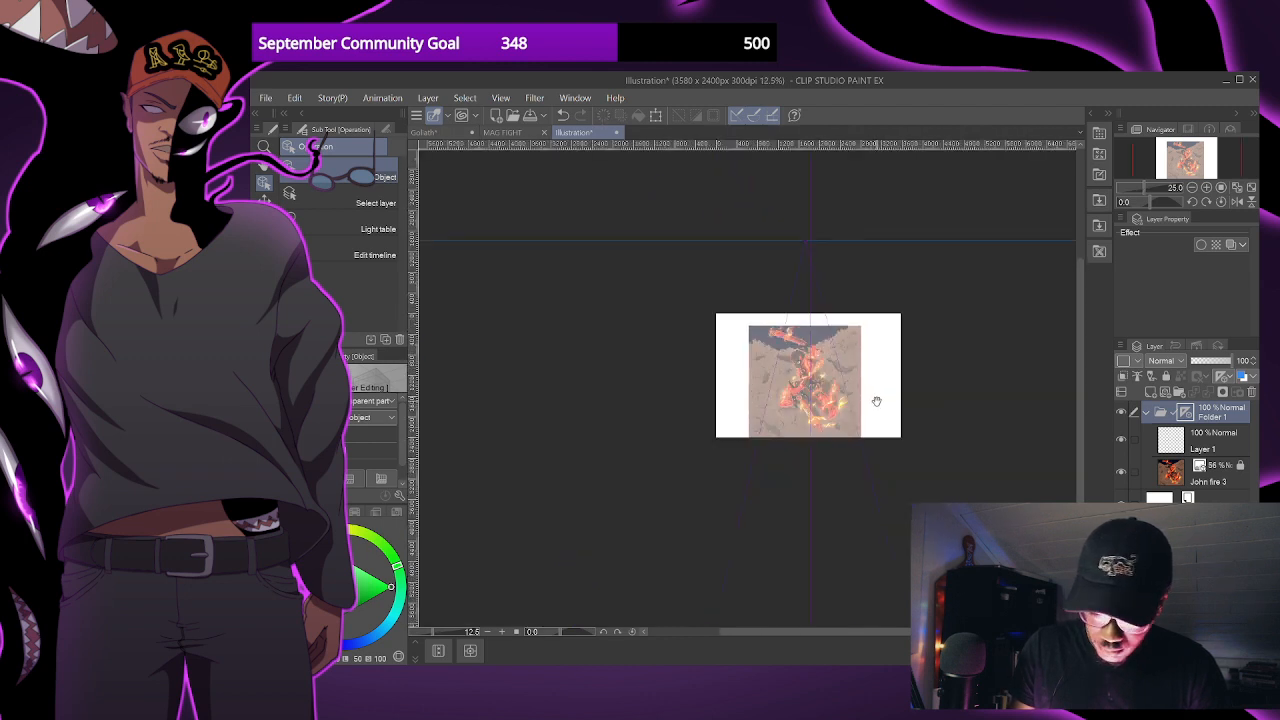
- Set up the Mechanical pencil at brush size 50 for drawing on Layer 1
key("p")
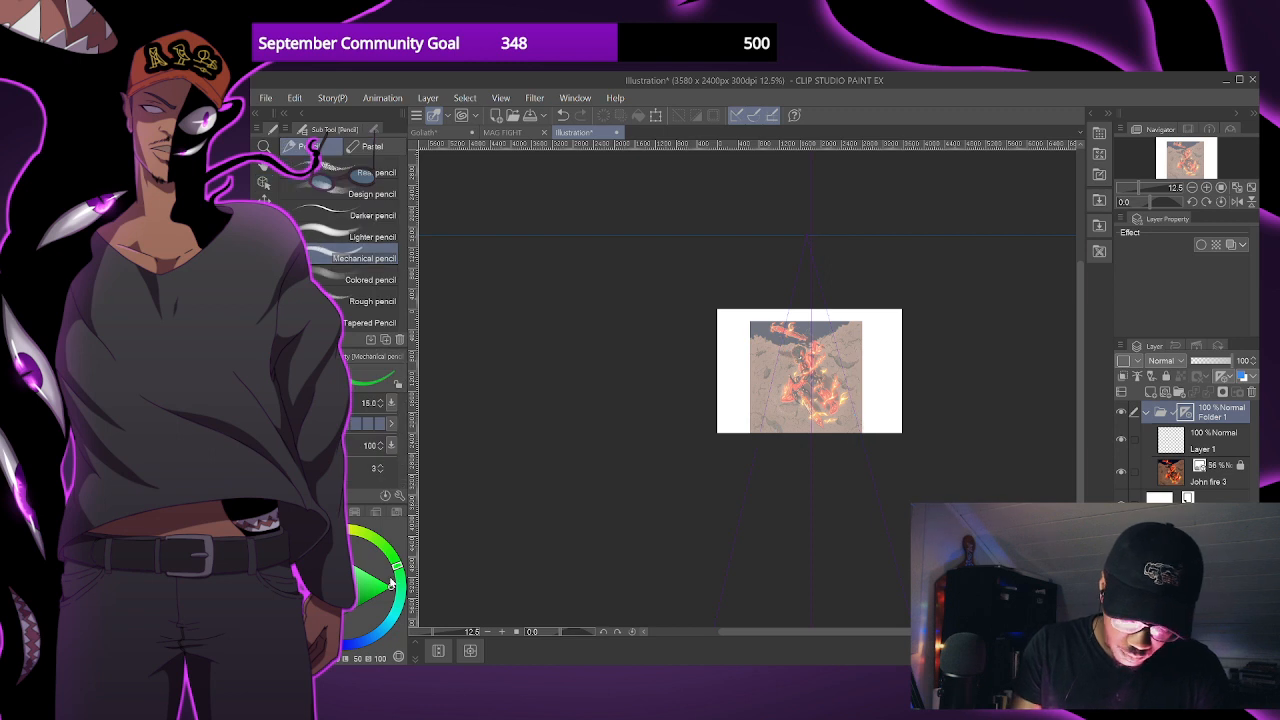
key("alt+[")
key("]")
key("]")
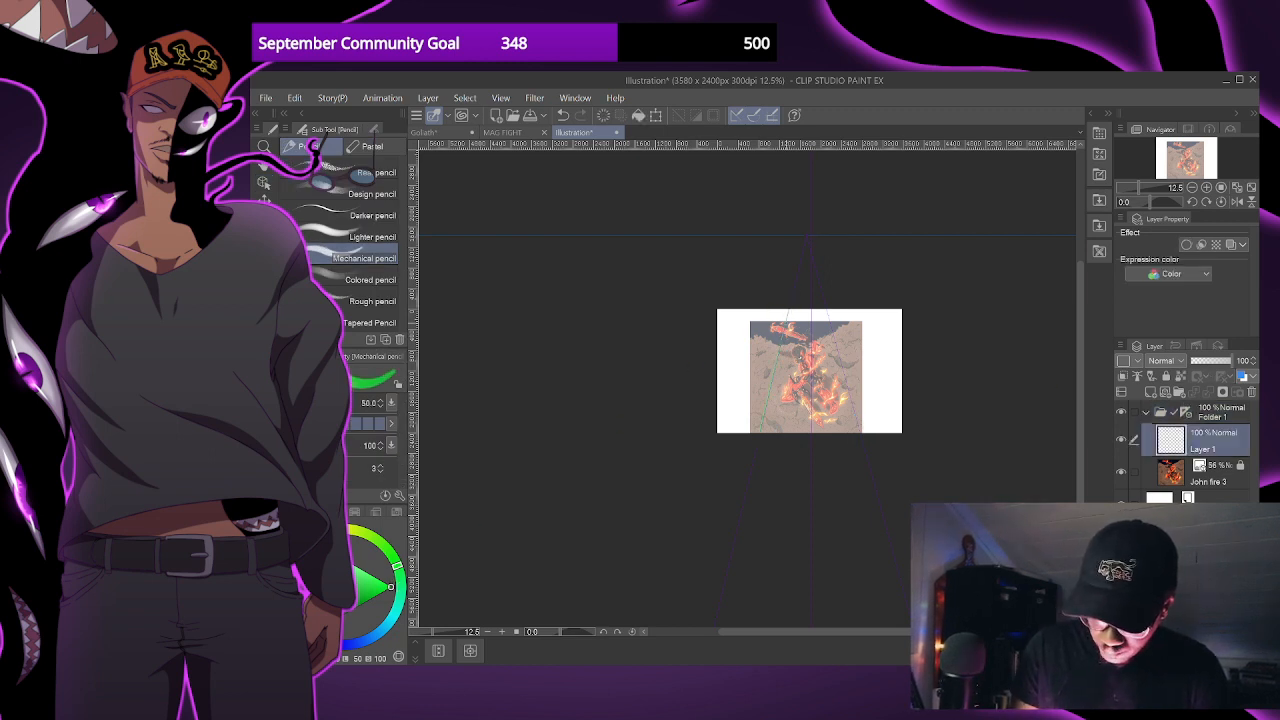
- Draw green perspective lines on Layer 1 that fan out from the vanishing point across the whole canvas
left_click_drag(766, 306, 716, 370)
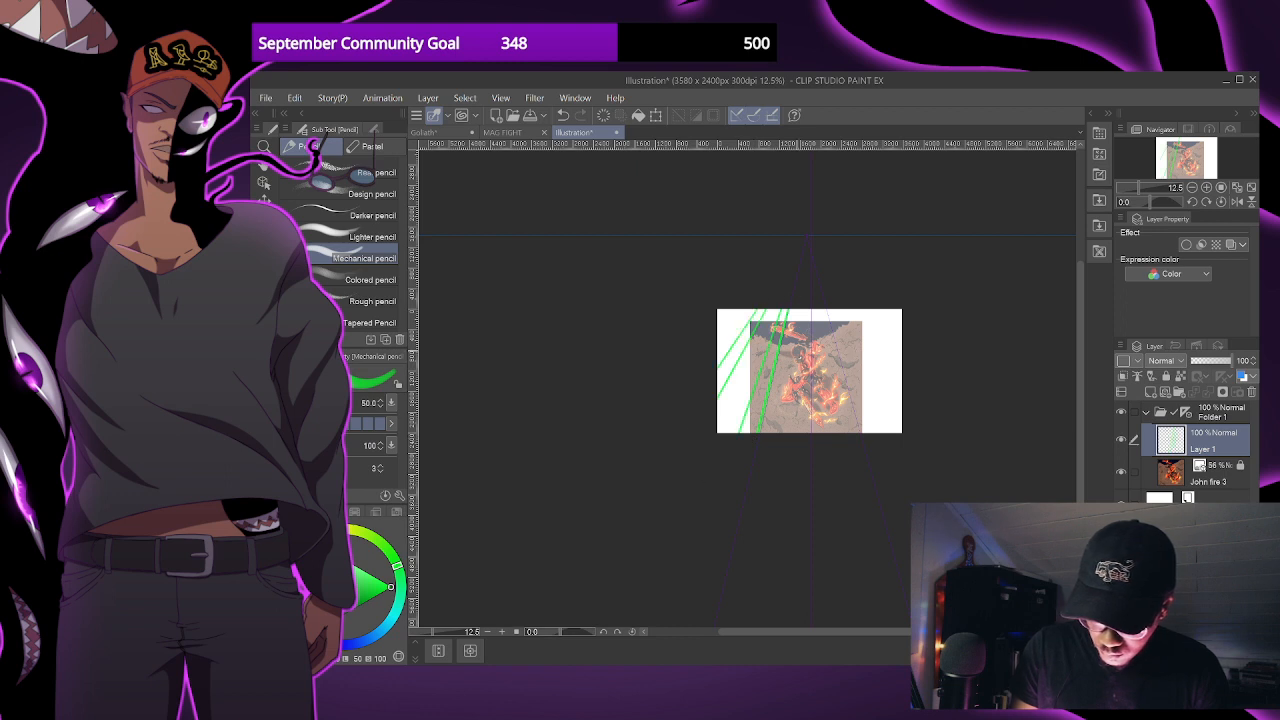
key("ctrl+z")
key("ctrl+z")
left_click_drag(809, 306, 808, 434)
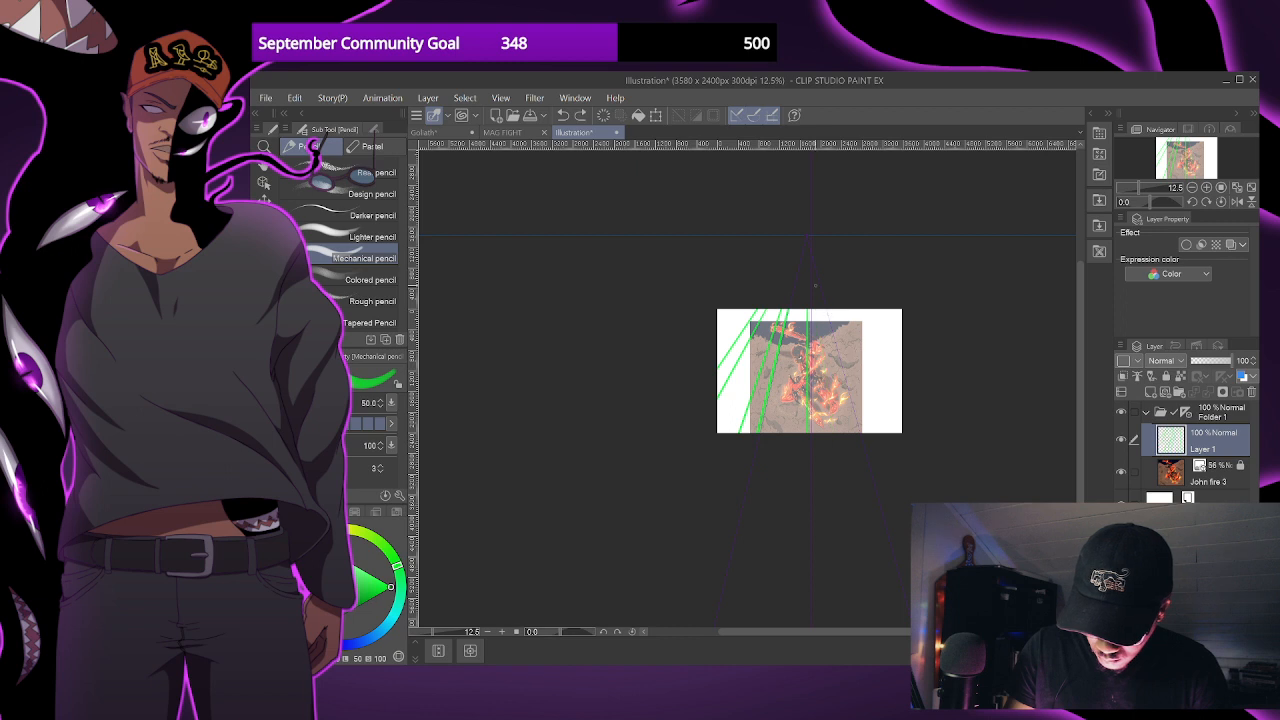
mouse_move(840, 310)
left_mouse_down()
mouse_move(895, 432)
mouse_move(902, 360)
mouse_move(945, 386)
left_mouse_up()
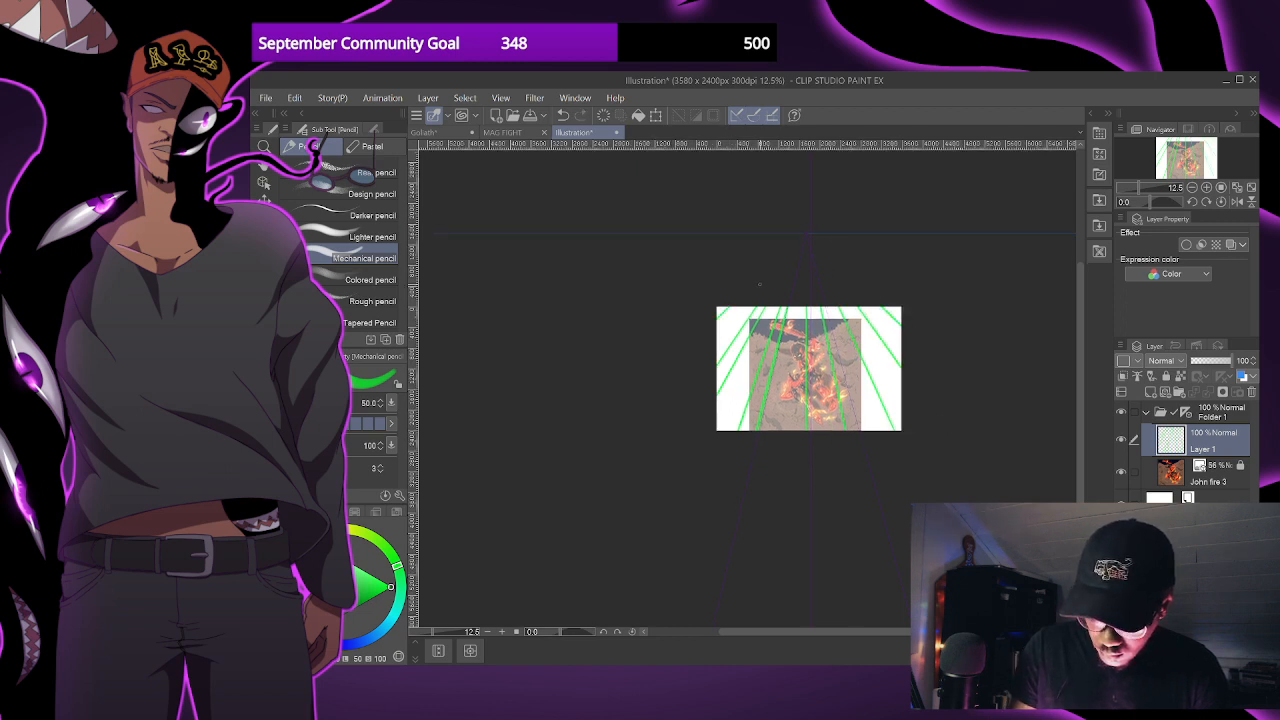
left_click_drag(745, 308, 703, 340)
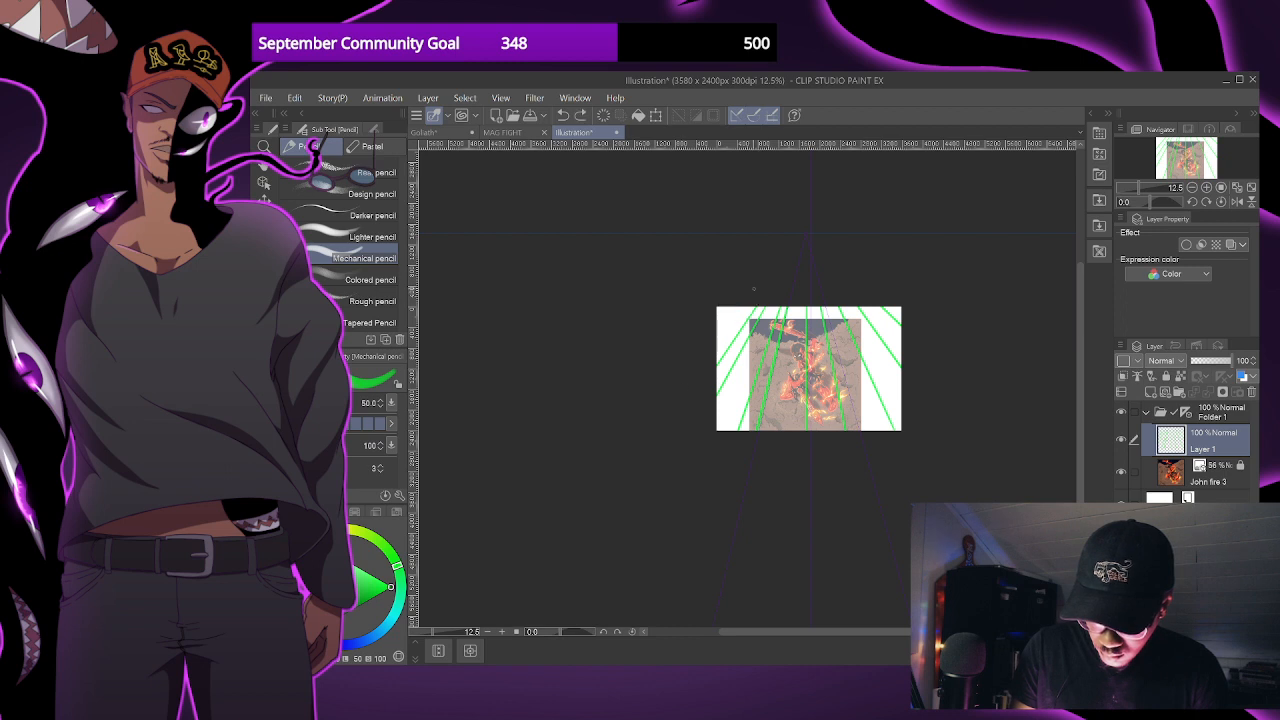
- Try a first set of horizontal grid lines across the converging perspective lines, and undo them
left_click_drag(673, 369, 1025, 310)
left_click_drag(690, 362, 1088, 350)
left_click_drag(705, 396, 960, 396)
key("ctrl+z")
left_click_drag(700, 418, 960, 416)
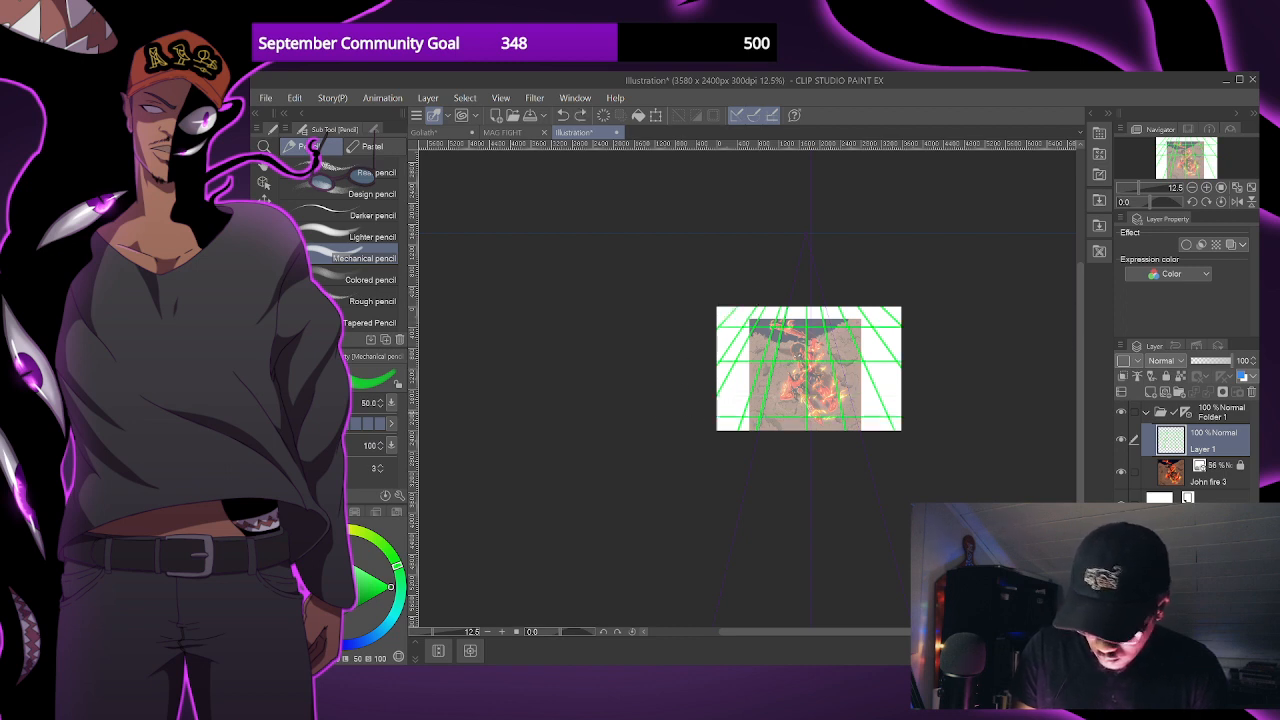
left_click_drag(897, 445, 923, 440)
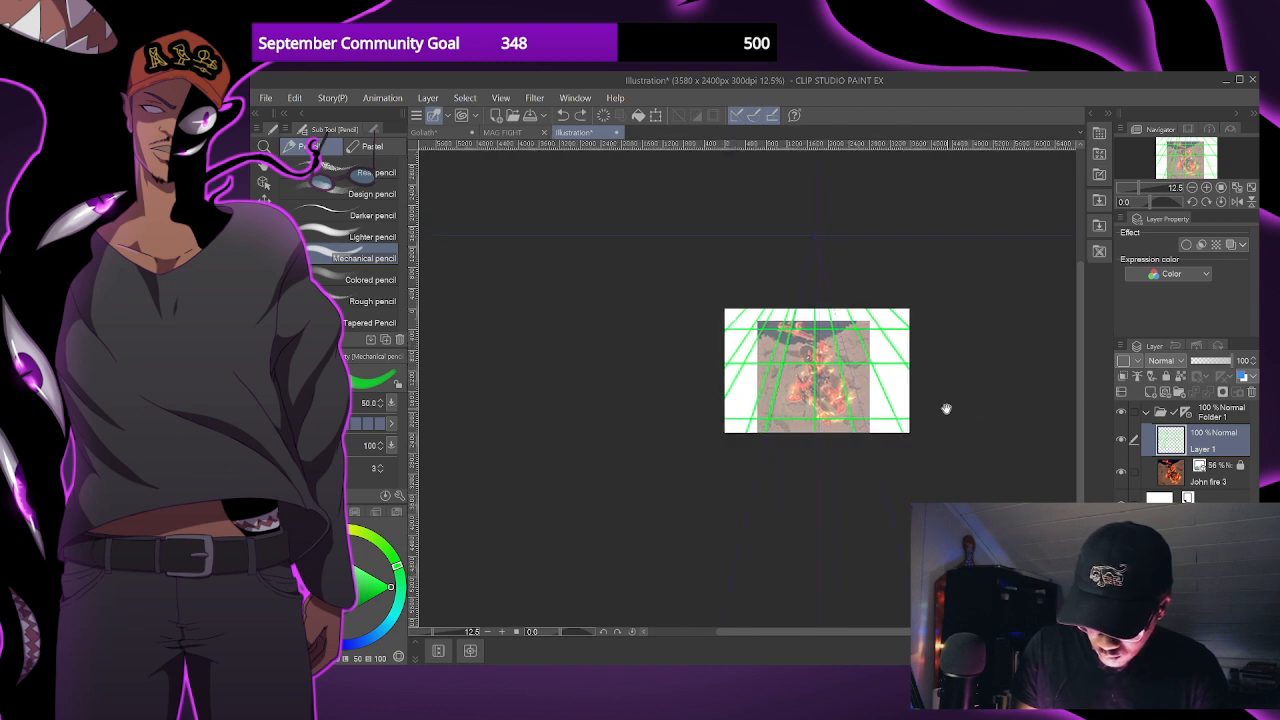
scroll(943, 423, "up", 3)
left_click_drag(530, 378, 940, 372)
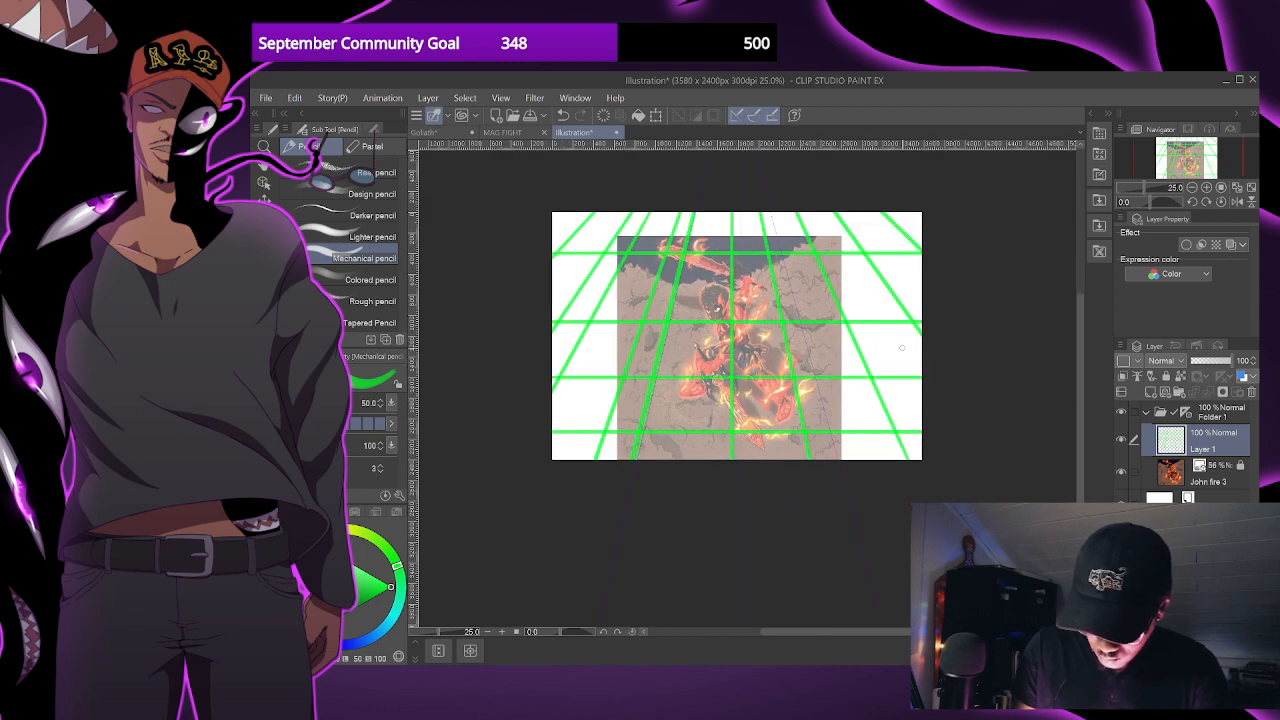
key("ctrl+z")
key("ctrl+z")
key("ctrl+z")
- Draw five horizontal grid lines spaced wider toward the canvas's lower edge, and lower Layer 1's opacity to 32%
left_click_drag(540, 230, 1012, 230)
left_click_drag(583, 261, 940, 264)
key("ctrl+z")
left_click_drag(540, 259, 940, 259)
left_click_drag(527, 295, 940, 295)
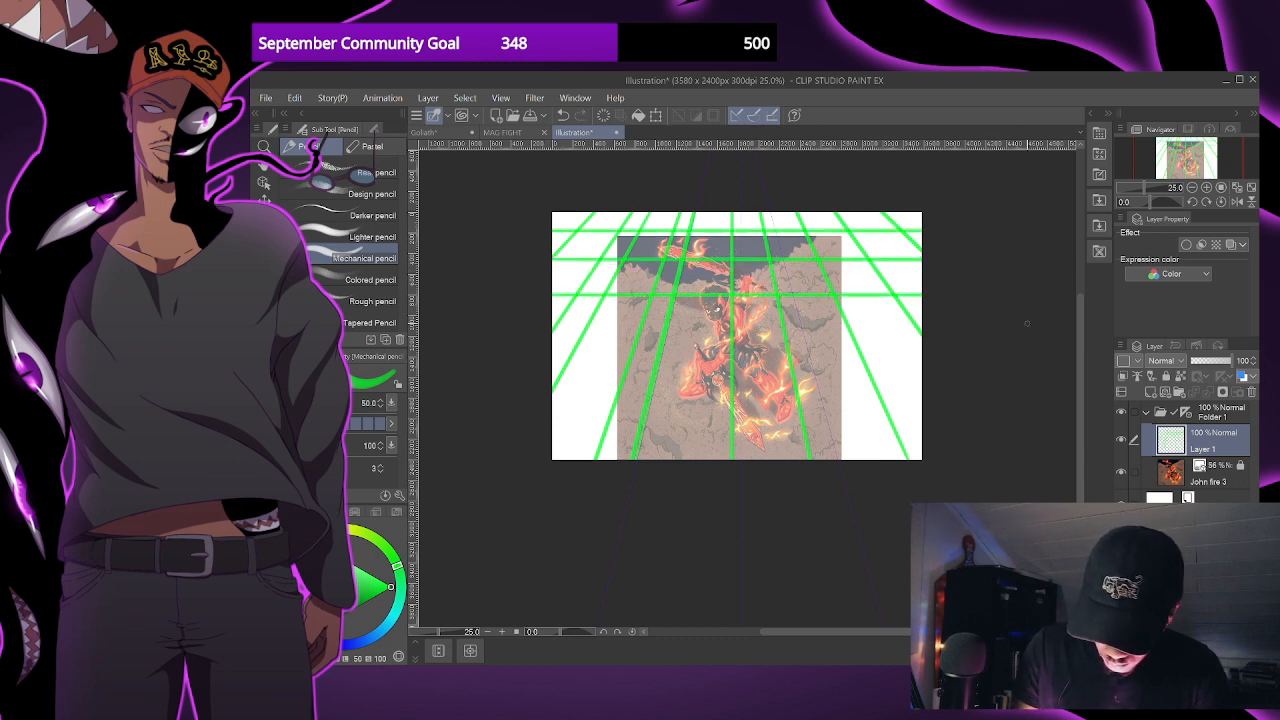
left_click_drag(531, 361, 940, 361)
left_click_drag(545, 419, 940, 419)
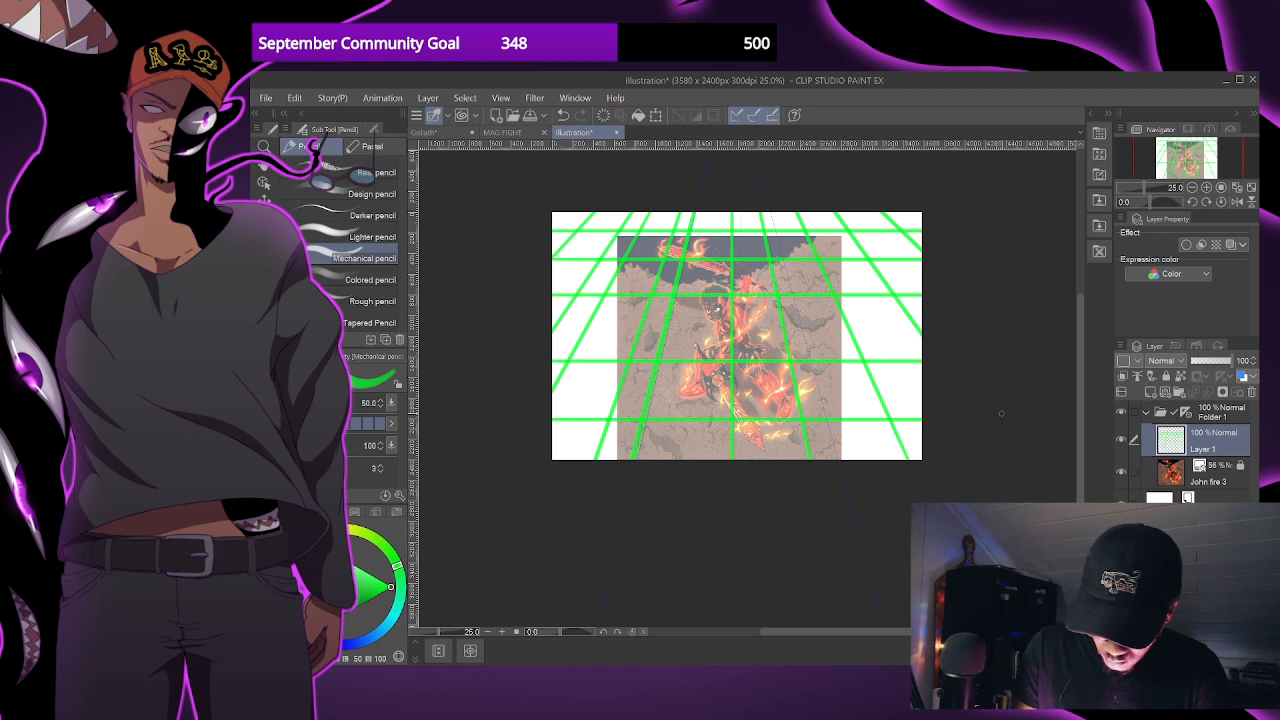
left_click(1200, 362)
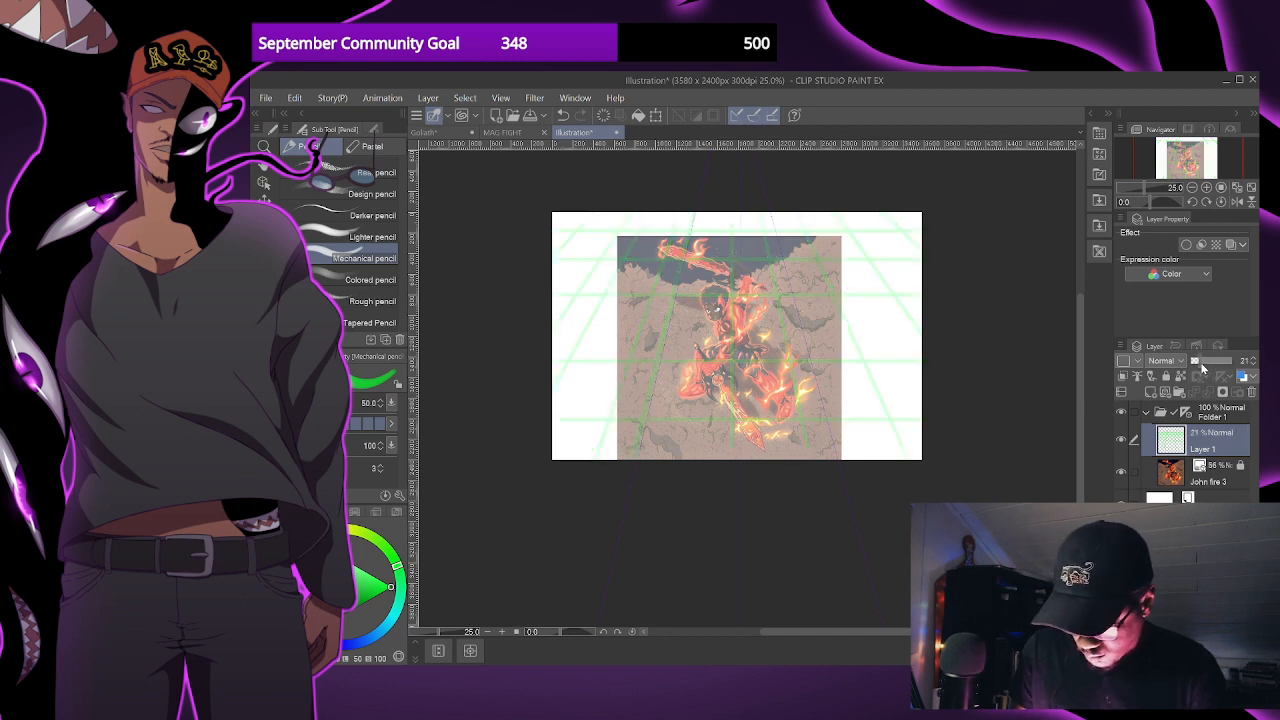
left_click_drag(1202, 364, 1205, 363)
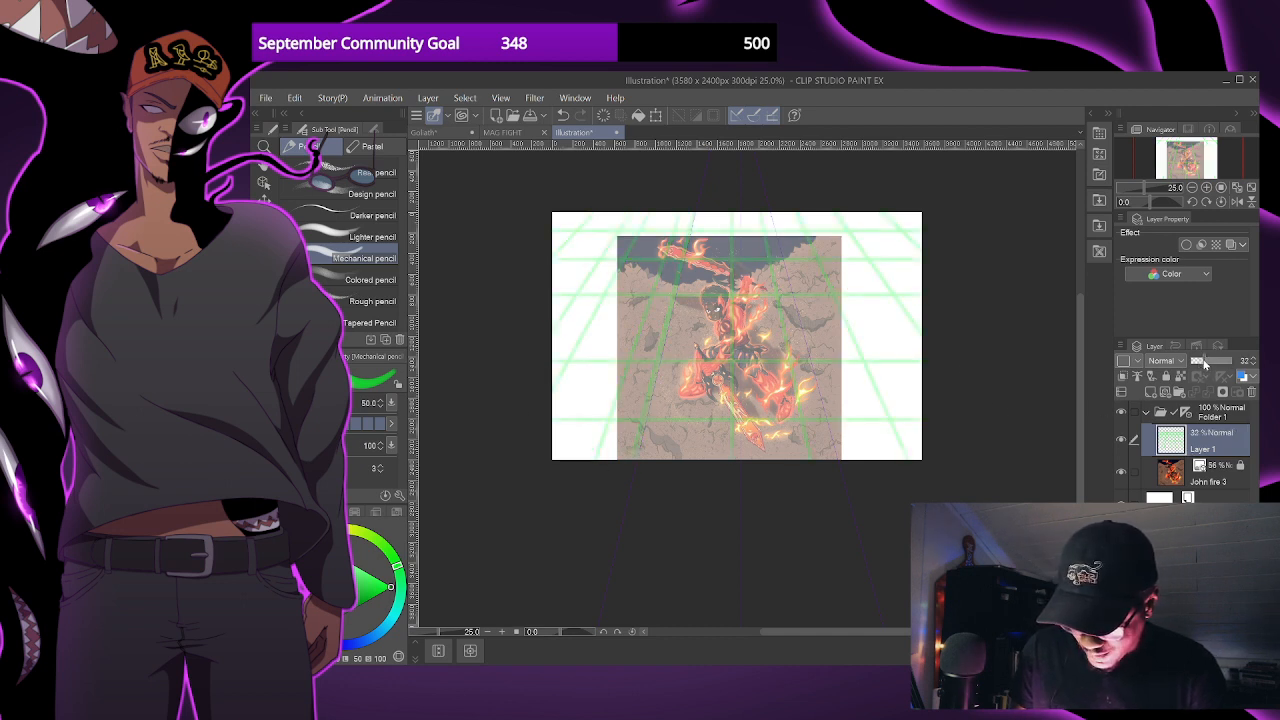
- Clear the grid from Layer 1 and move the perspective ruler's vanishing point and horizon higher above the canvas
key("ctrl+minus")
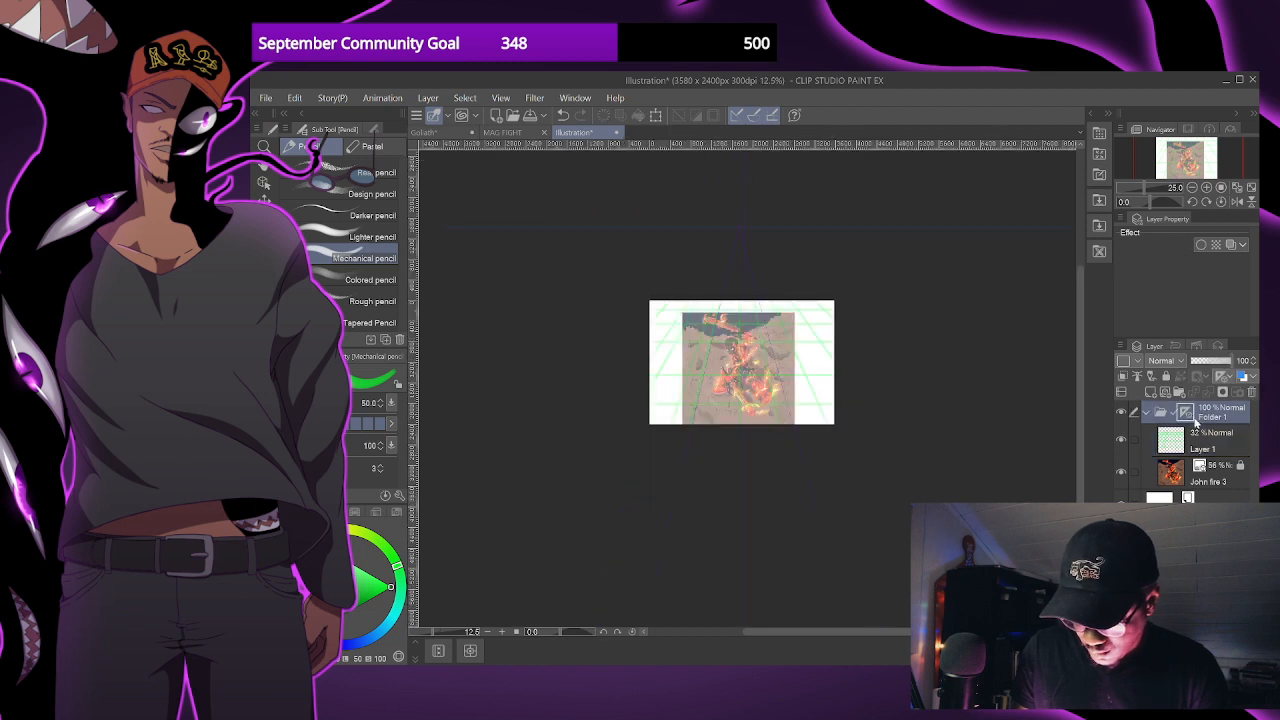
left_click_drag(868, 400, 861, 445)
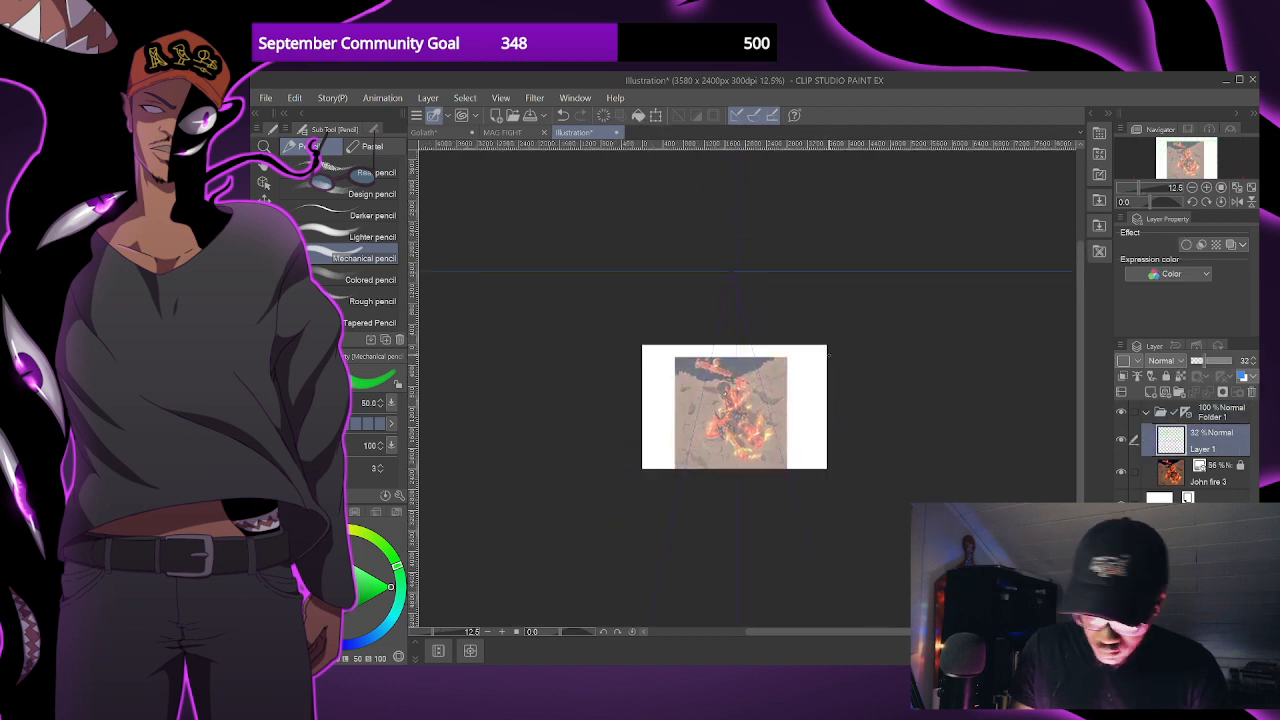
left_click(264, 183)
left_click_drag(737, 272, 735, 201)
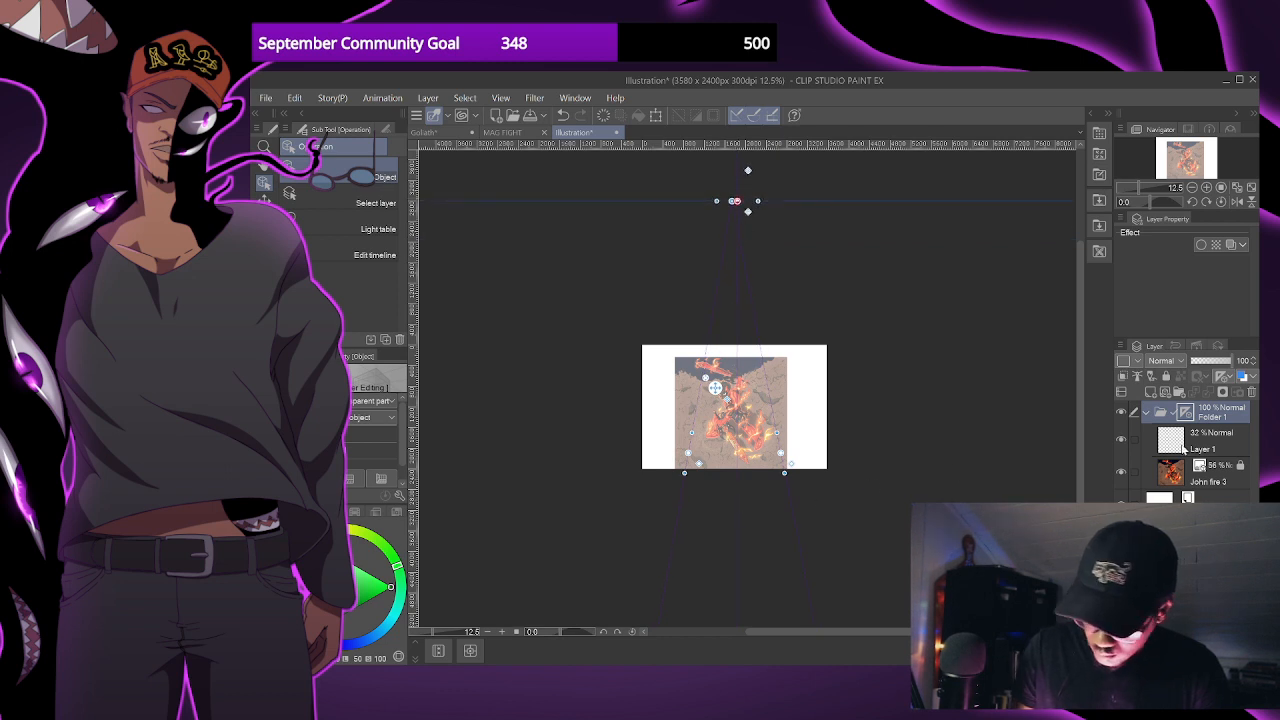
- Return to Layer 1 with the Mechanical pencil and set the layer's opacity to 49%
left_click(1185, 450)
key("p")
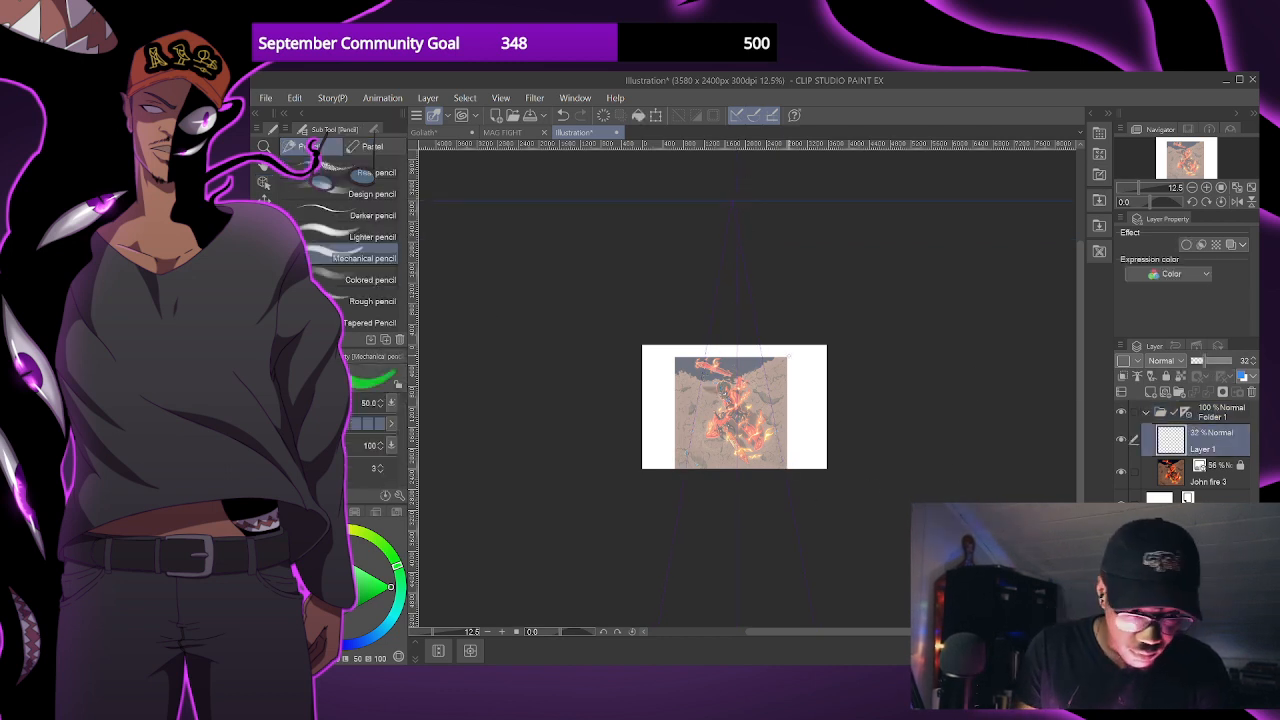
scroll(800, 396, "up", 1)
key("ctrl+z")
left_click_drag(735, 408, 800, 390)
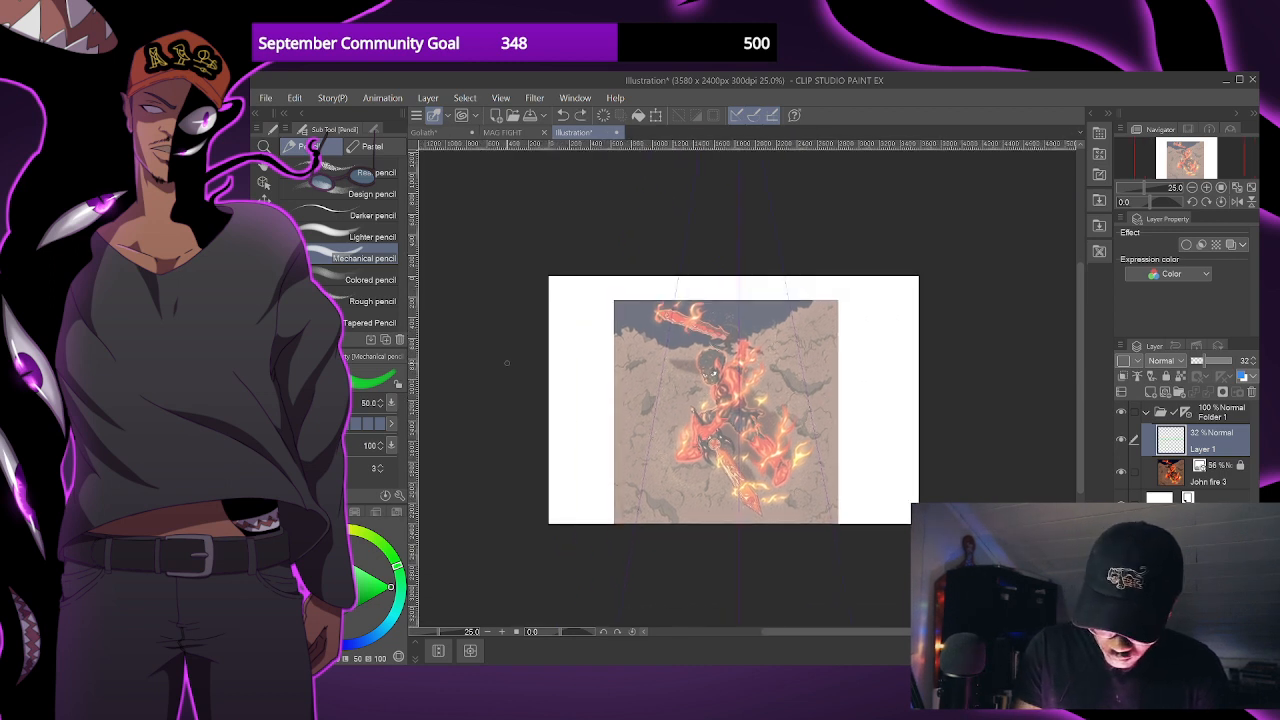
left_click_drag(1212, 360, 1219, 368)
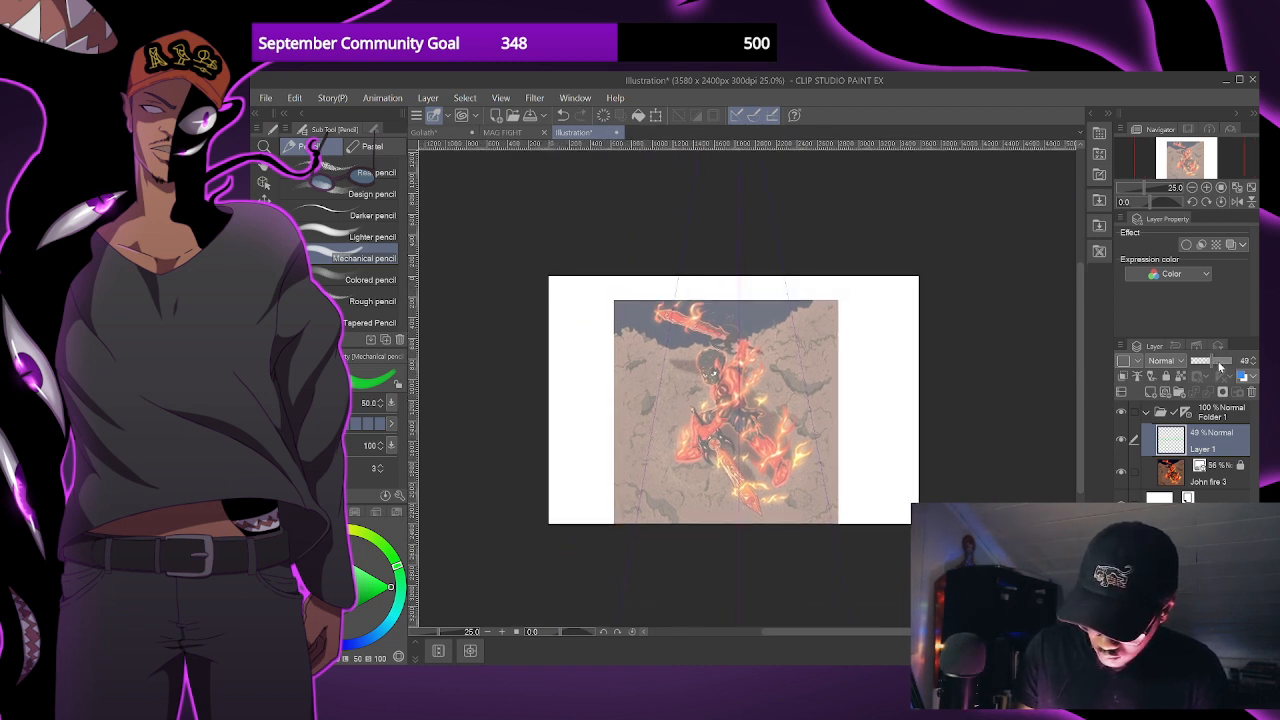
- Set Layer 1's opacity to 76% and draw five horizontal grid lines, spaced wider toward the canvas's lower edge
left_click_drag(525, 293, 1074, 314)
left_click_drag(525, 322, 1078, 345)
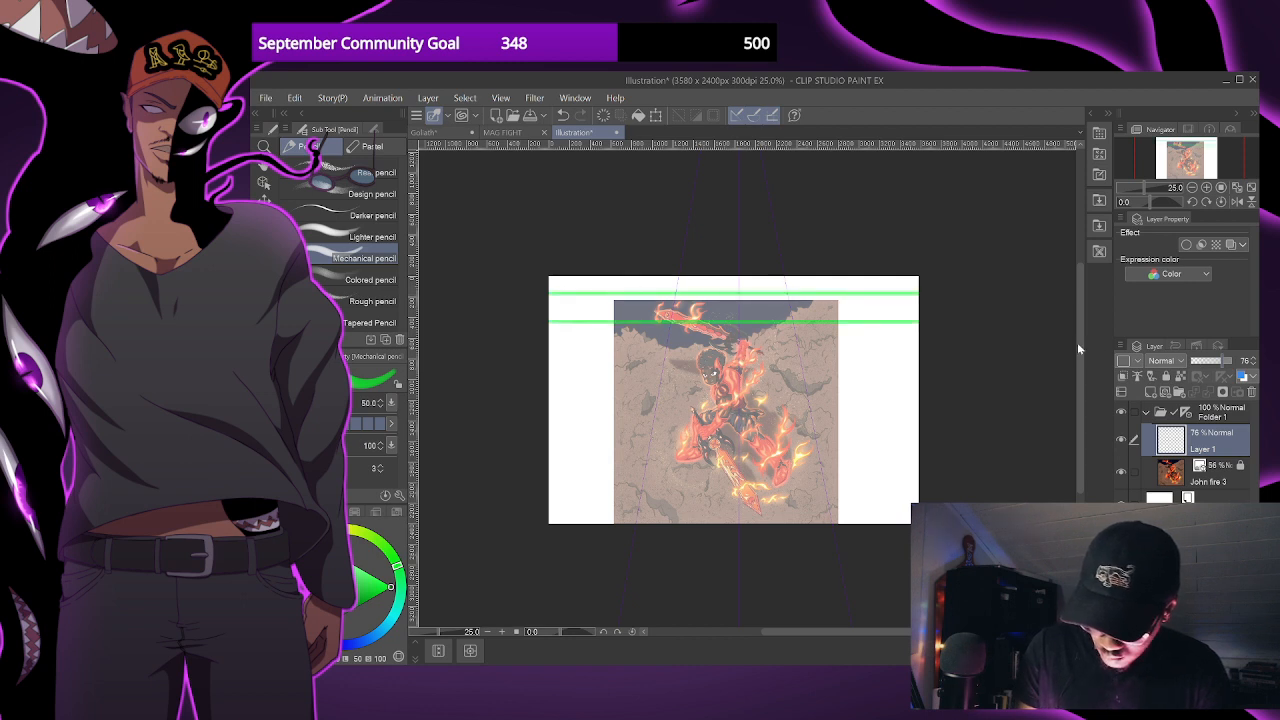
left_click_drag(540, 374, 1070, 374)
left_click_drag(540, 433, 1070, 433)
left_click_drag(540, 495, 1070, 495)
key("ctrl+z")
left_click_drag(535, 515, 1070, 515)
- Draw green converging lines across the full canvas width toward the perspective ruler's vanishing point, completing the grid
left_click_drag(692, 250, 643, 583)
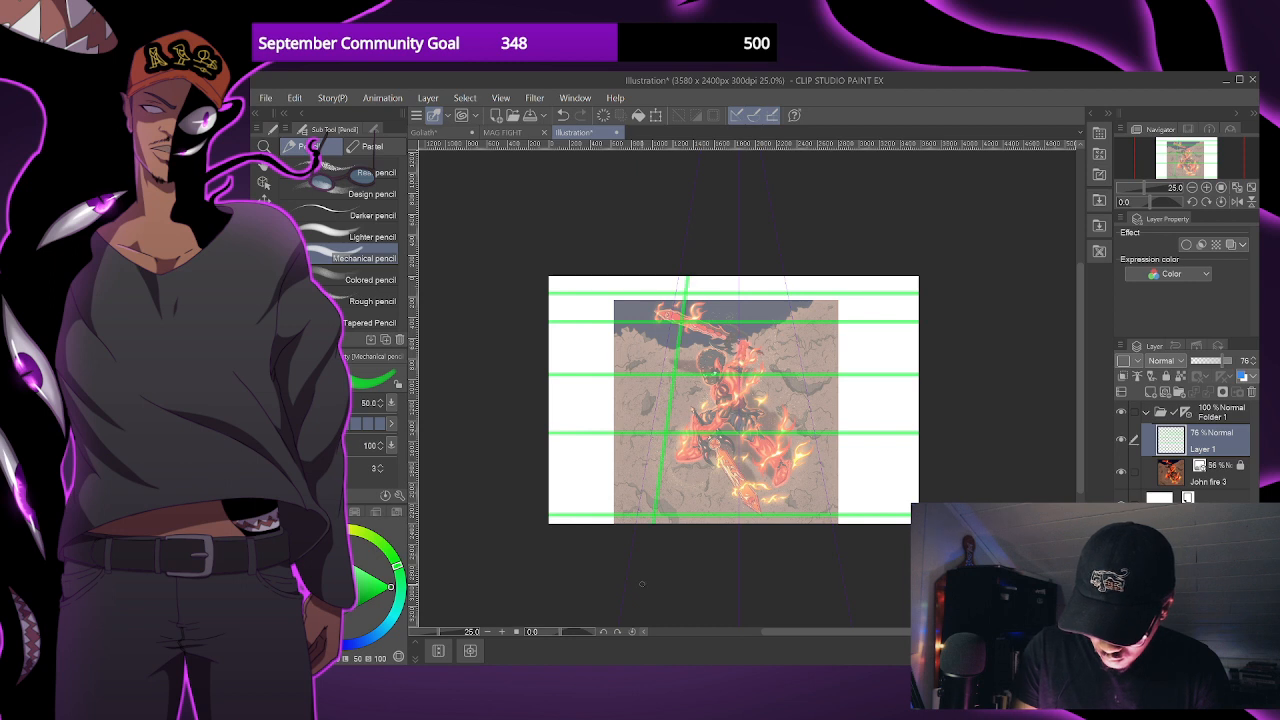
scroll(712, 440, "down", 2)
key("ctrl+z")
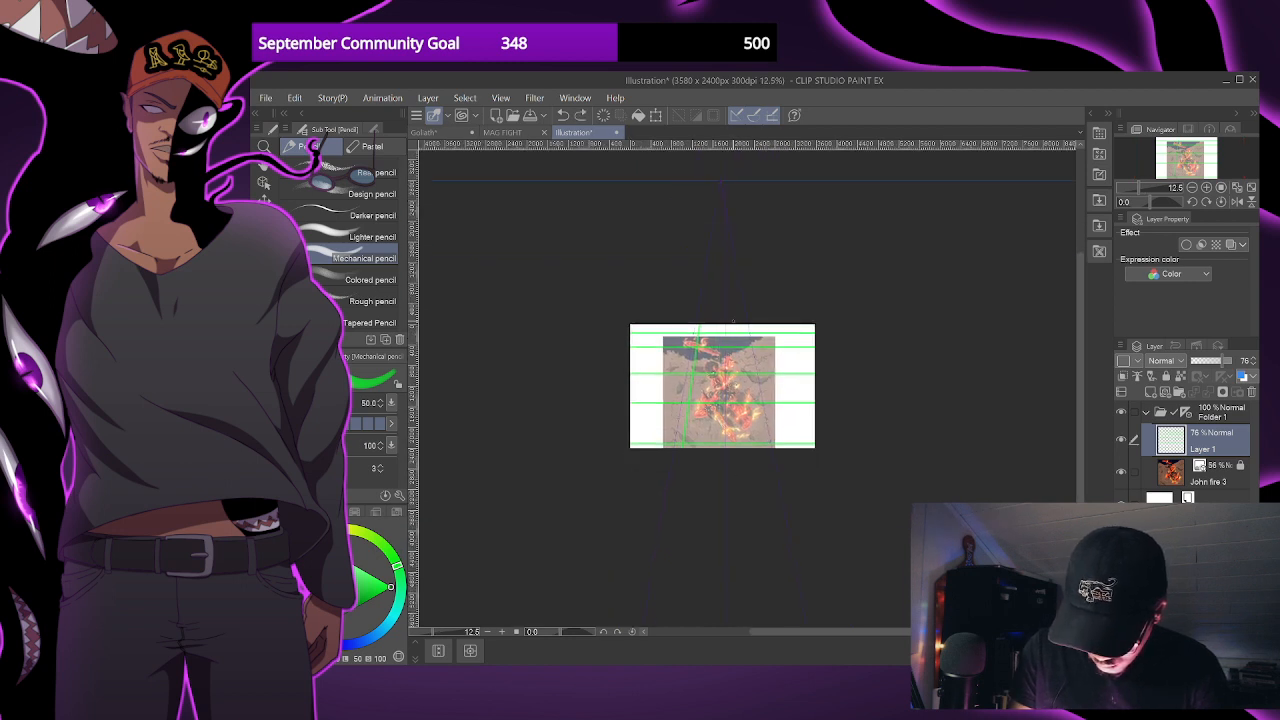
left_click_drag(797, 394, 812, 446)
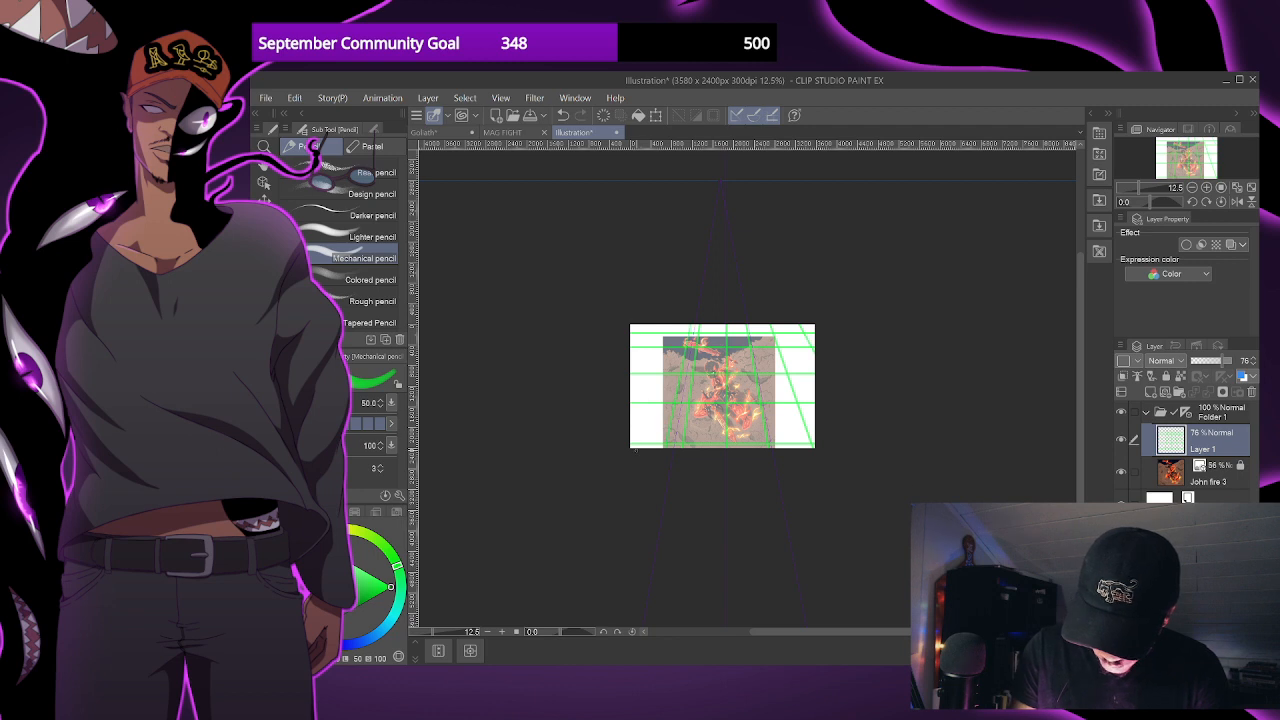
mouse_move(679, 327)
left_mouse_down()
mouse_move(643, 446)
mouse_move(631, 408)
left_mouse_up()
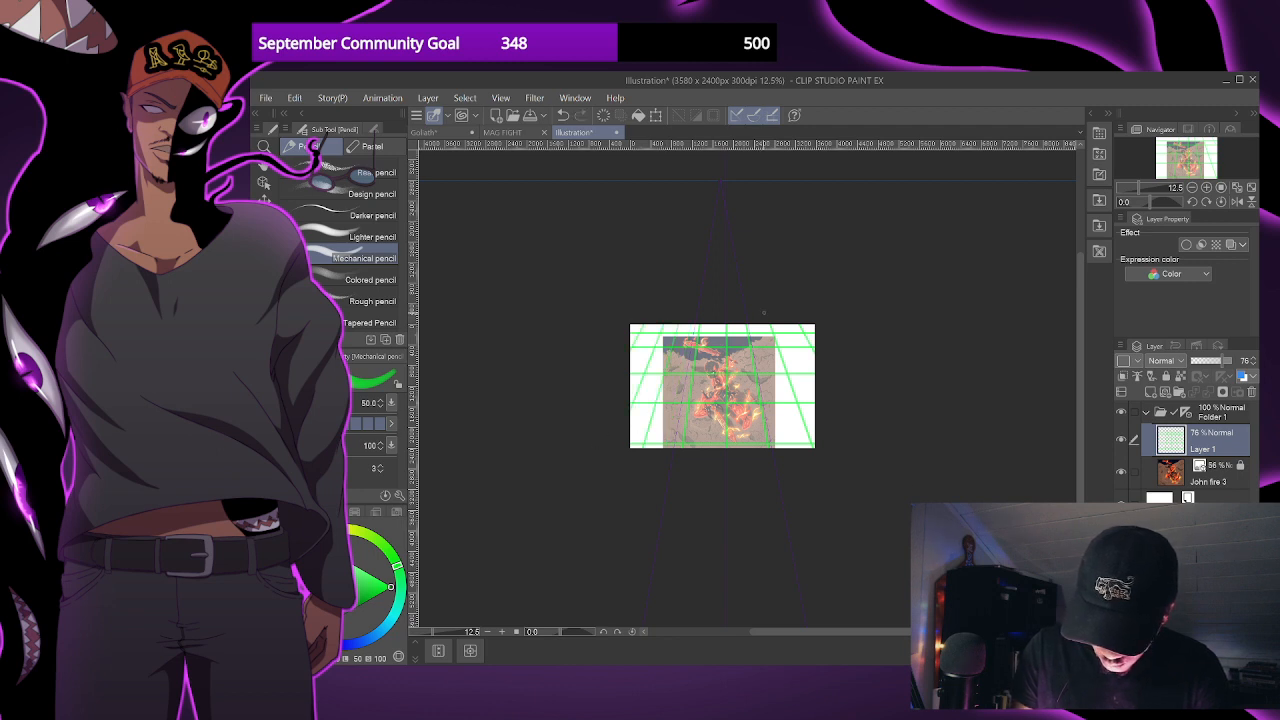
- Lower the opacity of the grid on Layer 1 to 26%
scroll(754, 457, "up", 2)
scroll(729, 428, "up", 2)
left_click_drag(740, 484, 746, 514)
scroll(746, 514, "down", 1)
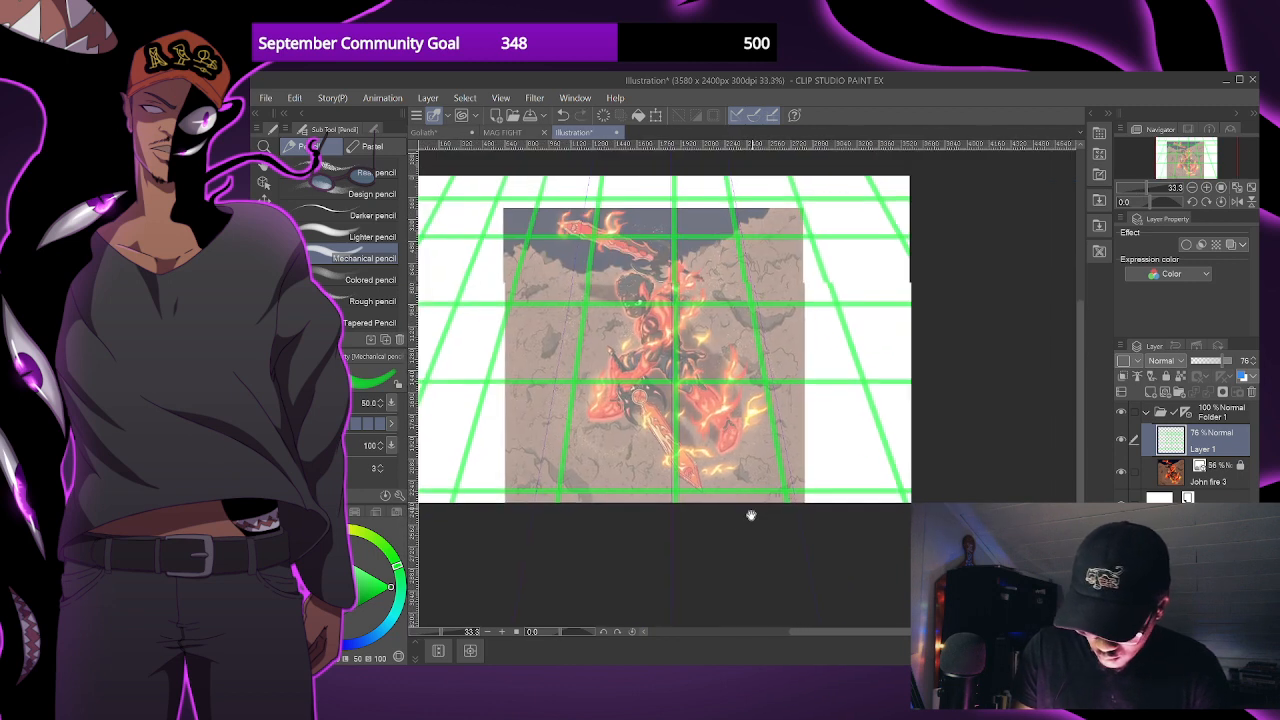
left_click(1204, 360)
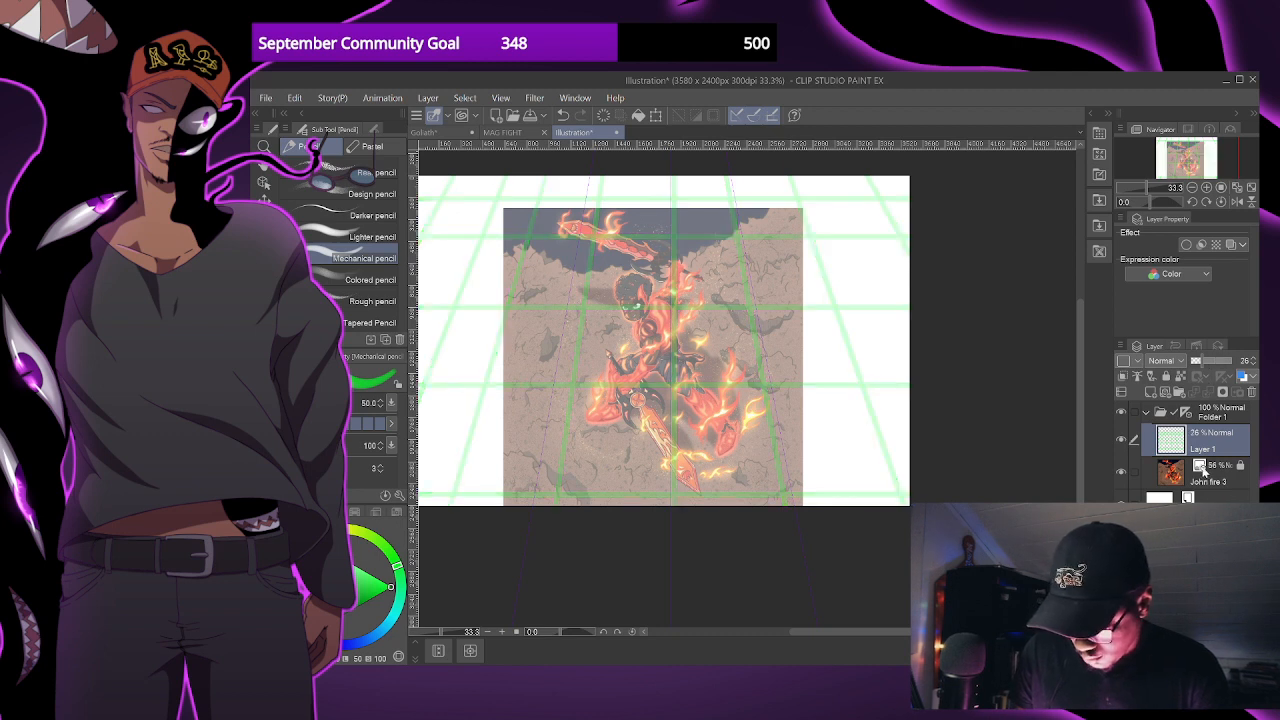
- Select the John fire 3 layer and switch to the G-pen with a blue drawing colour
left_click(1203, 470)
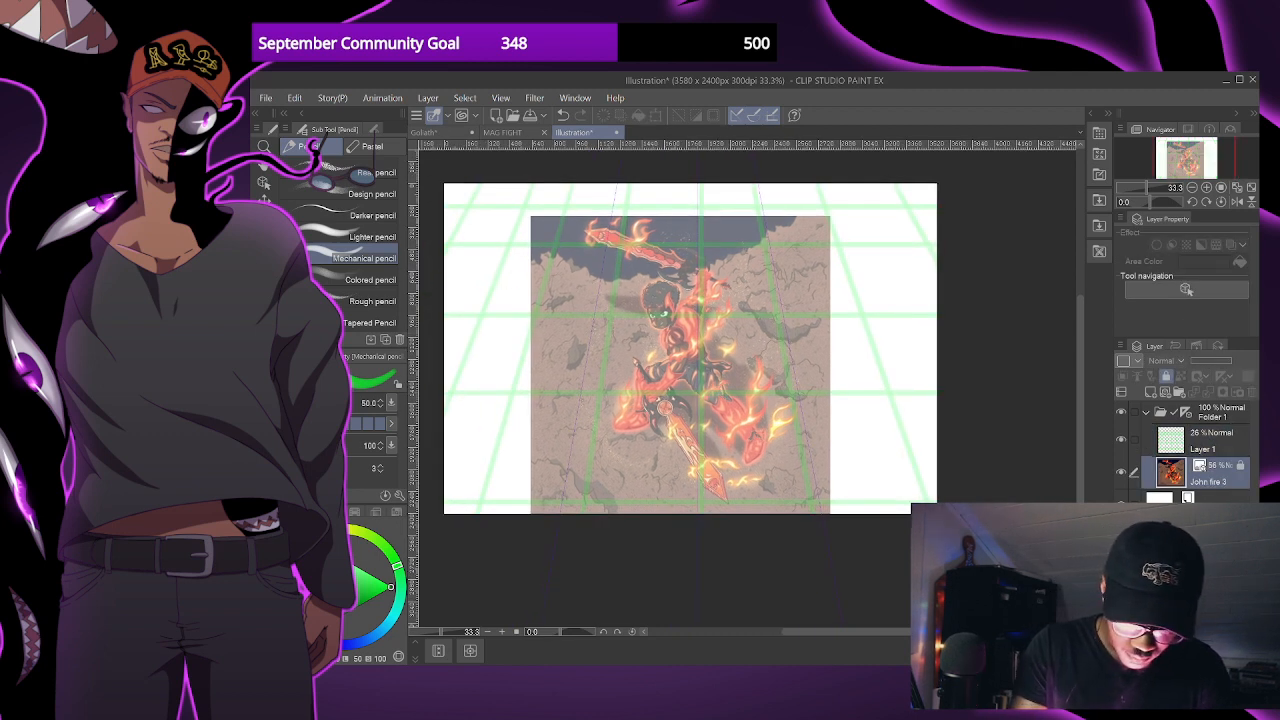
key("p")
left_click_drag(382, 628, 361, 642)
left_click(381, 590)
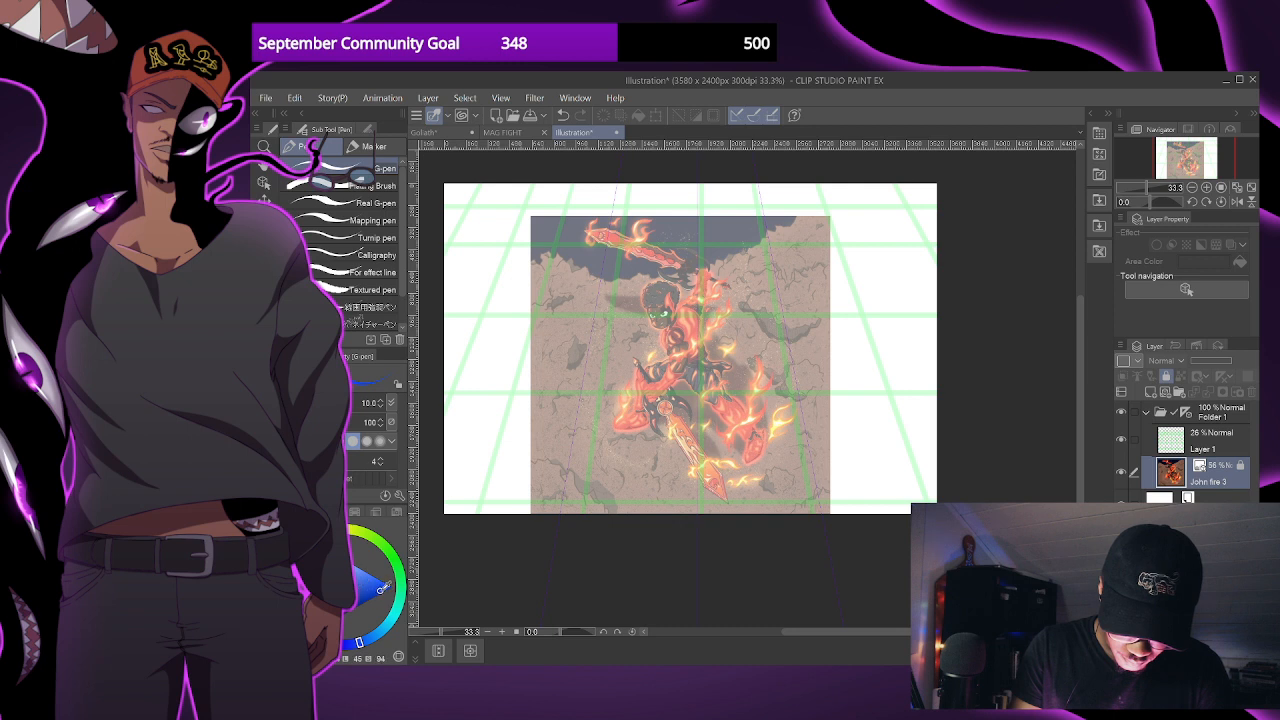
- Reduce Layer 1's opacity to 20% and add a new raster layer directly above the John fire 3 layer
scroll(899, 280, "up", 1)
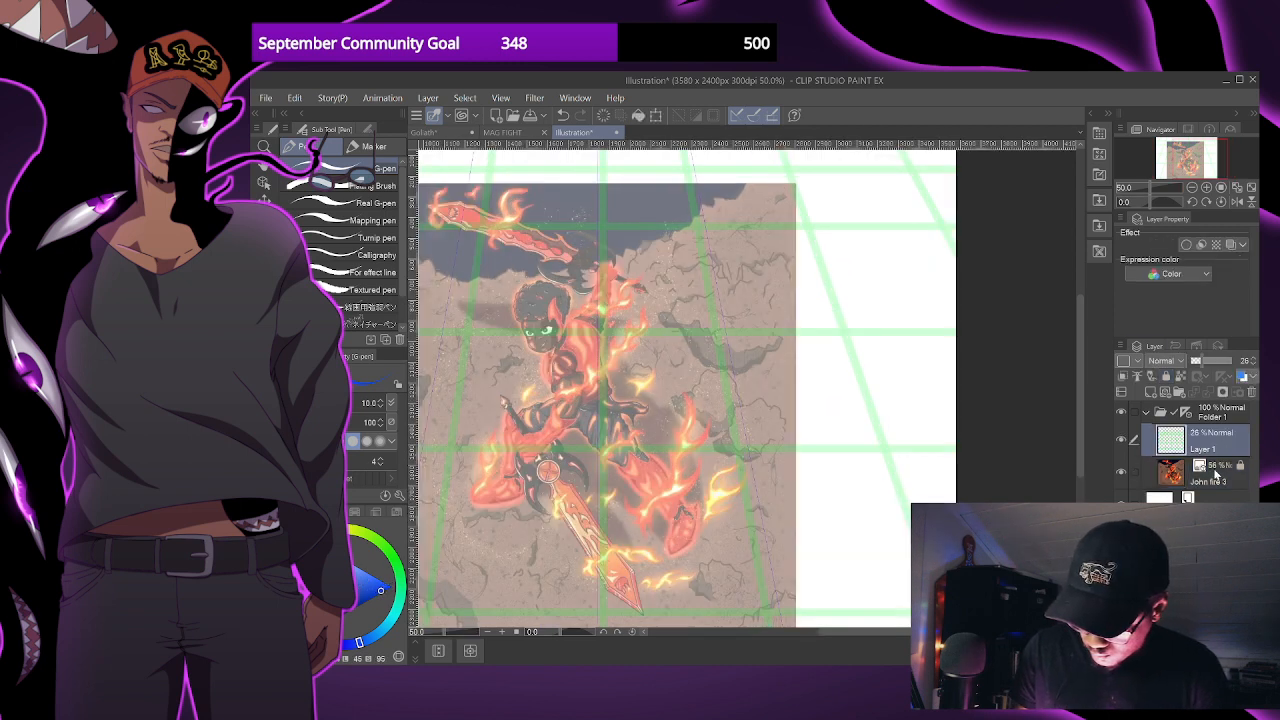
left_click(1206, 449)
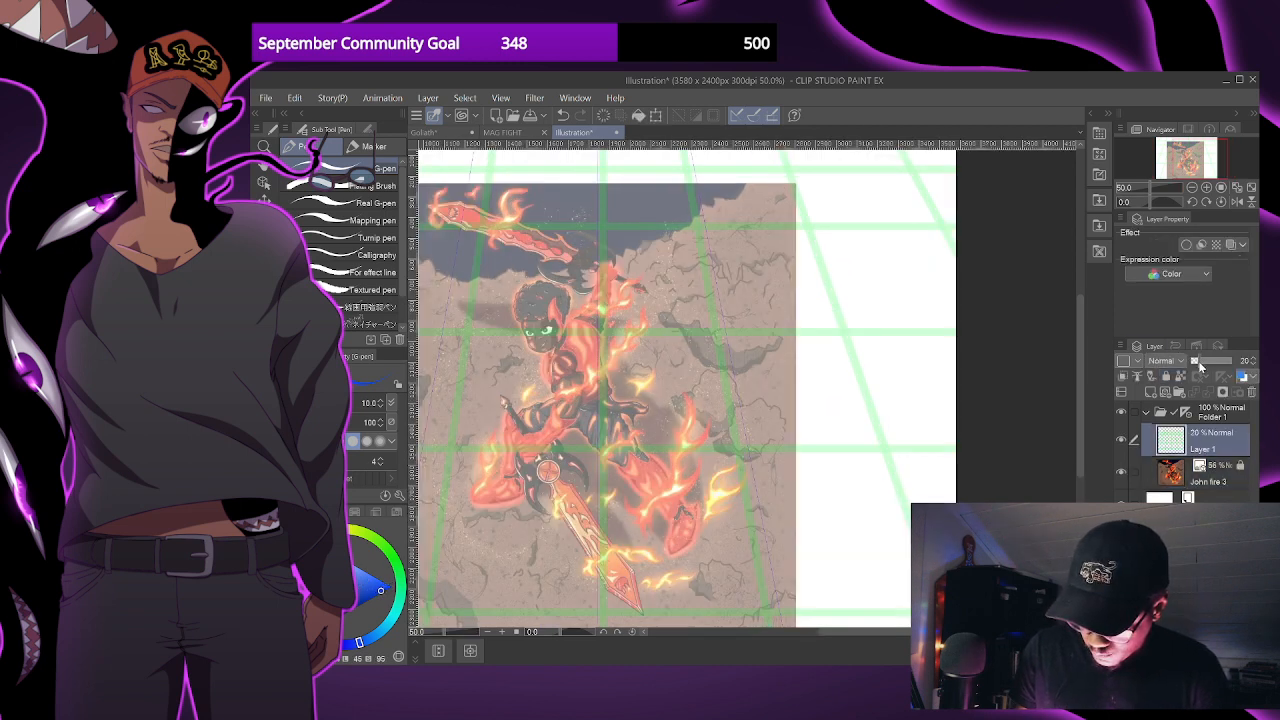
left_click(1208, 473)
left_click_drag(694, 350, 746, 327)
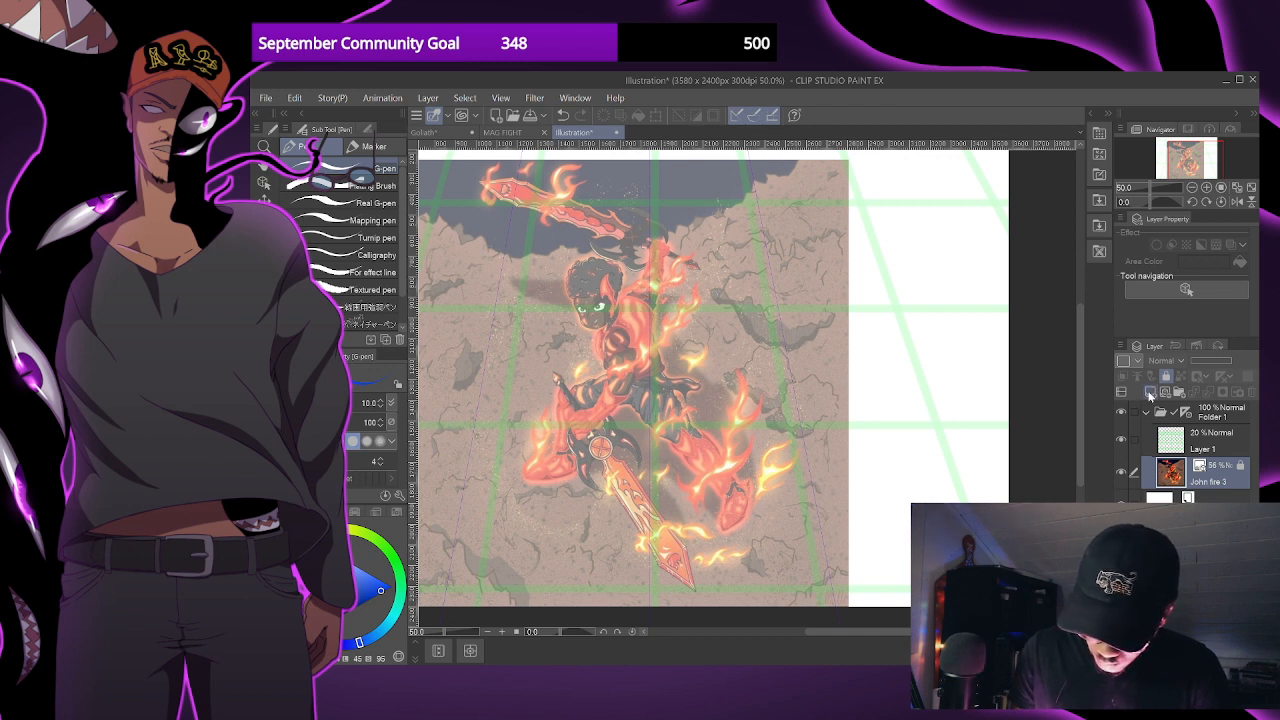
key("ctrl+shift+n")
key("ctrl+z")
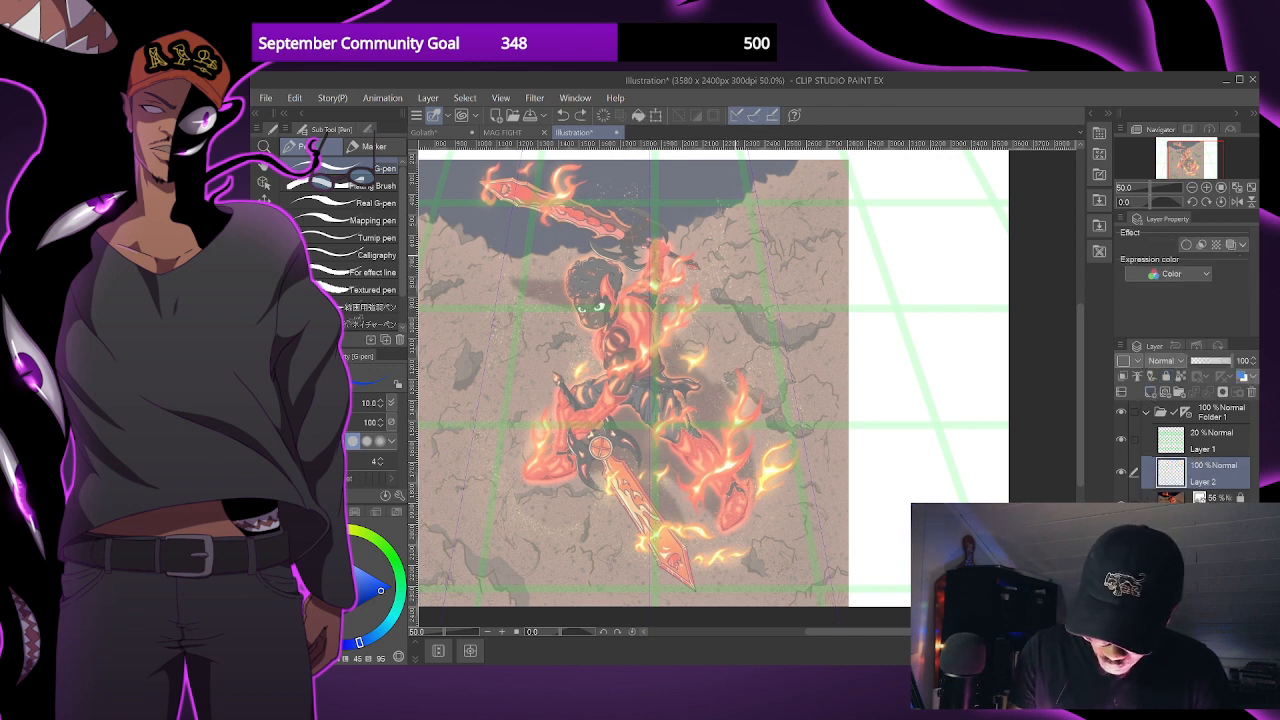
- With Folder 1's ruler switched off and the G-pen at size 15, sketch the figure's raised forearm as a tapered cylinder
left_click(1186, 413, "shift")
key("bracketright")
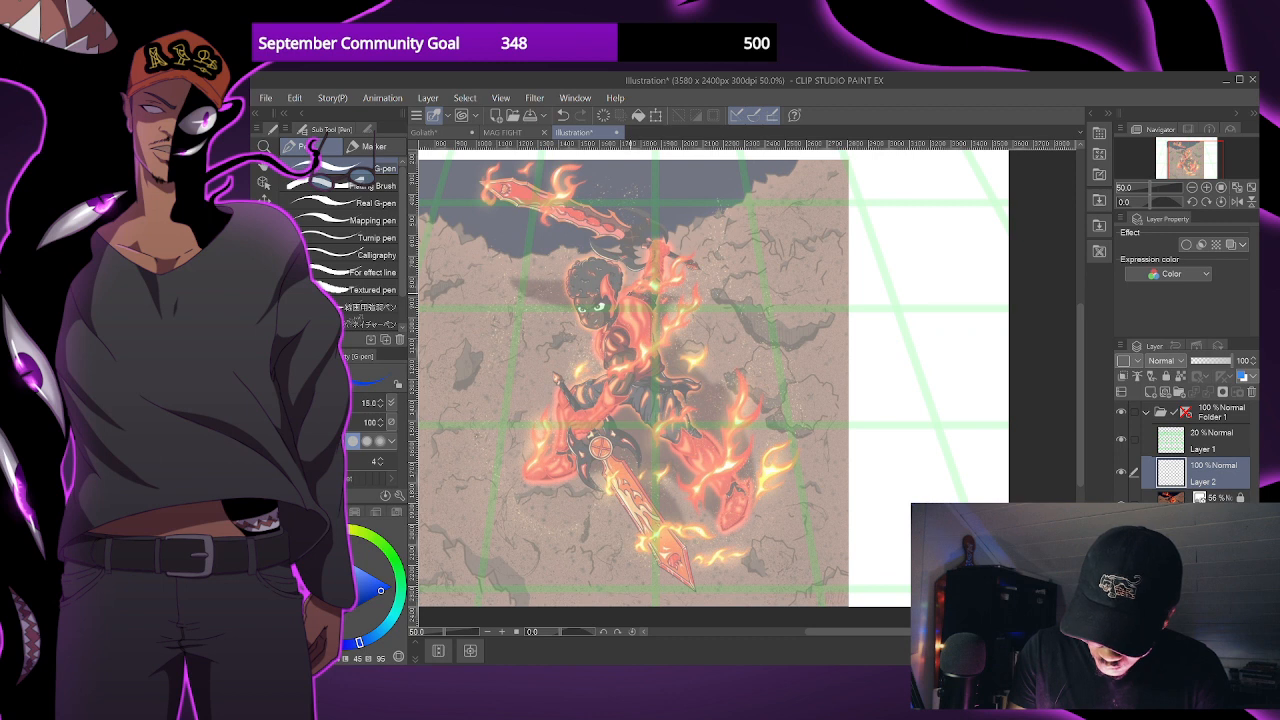
mouse_move(638, 281)
left_mouse_down()
mouse_move(657, 299)
mouse_move(649, 261)
mouse_move(666, 257)
left_mouse_up()
key("ctrl+z")
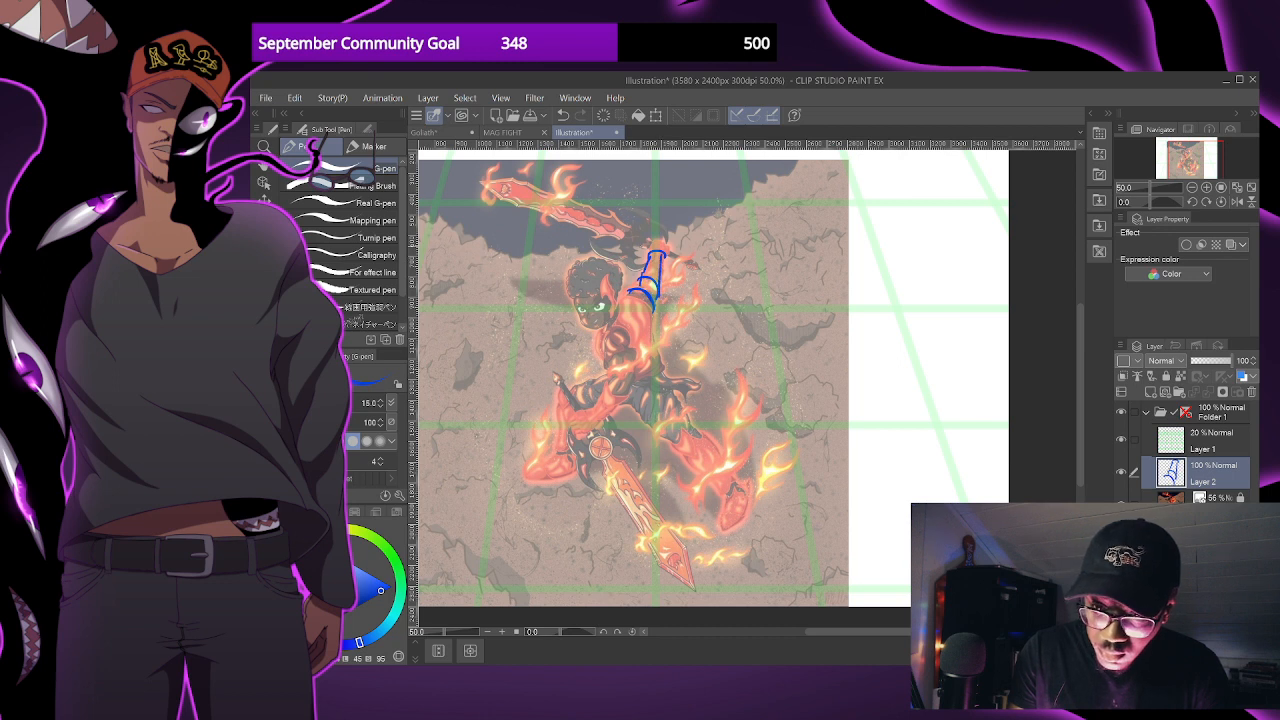
left_click_drag(627, 294, 651, 311)
left_click_drag(646, 258, 666, 238)
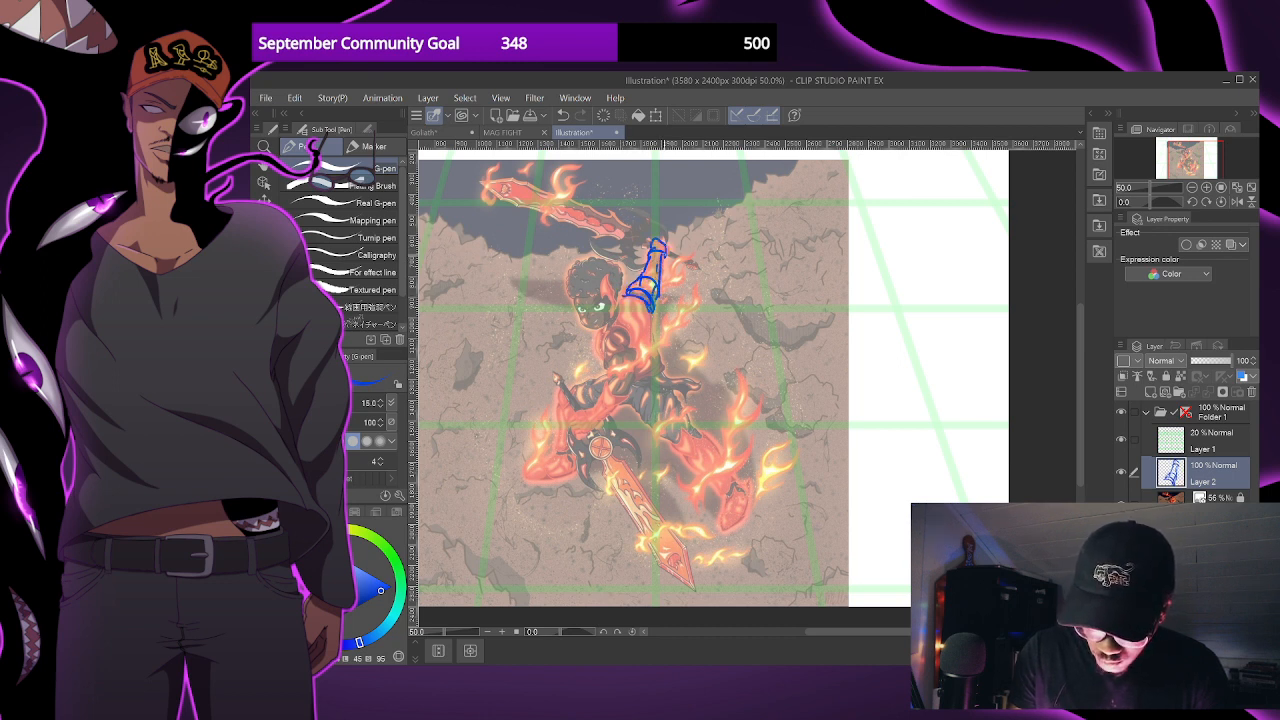
- Sketch the upper arm, the near shoulder circle, the torso's side and the lowered arm down to the sword hand
mouse_move(627, 294)
left_mouse_down()
mouse_move(654, 296)
mouse_move(652, 277)
mouse_move(670, 271)
mouse_move(642, 325)
mouse_move(624, 306)
mouse_move(642, 321)
left_mouse_up()
mouse_move(642, 287)
left_mouse_down()
mouse_move(630, 298)
mouse_move(664, 348)
left_mouse_up()
mouse_move(610, 294)
left_mouse_down()
mouse_move(604, 334)
mouse_move(632, 366)
mouse_move(606, 368)
left_mouse_up()
mouse_move(604, 366)
left_mouse_down()
mouse_move(632, 364)
mouse_move(572, 424)
mouse_move(600, 418)
mouse_move(568, 424)
mouse_move(600, 416)
left_mouse_up()
left_click_drag(654, 314, 664, 356)
mouse_move(656, 292)
left_mouse_down()
mouse_move(662, 338)
mouse_move(648, 343)
mouse_move(671, 352)
mouse_move(648, 349)
mouse_move(678, 345)
mouse_move(642, 358)
mouse_move(712, 372)
mouse_move(714, 428)
left_mouse_up()
key("ctrl+z")
key("ctrl+z")
key("ctrl+z")
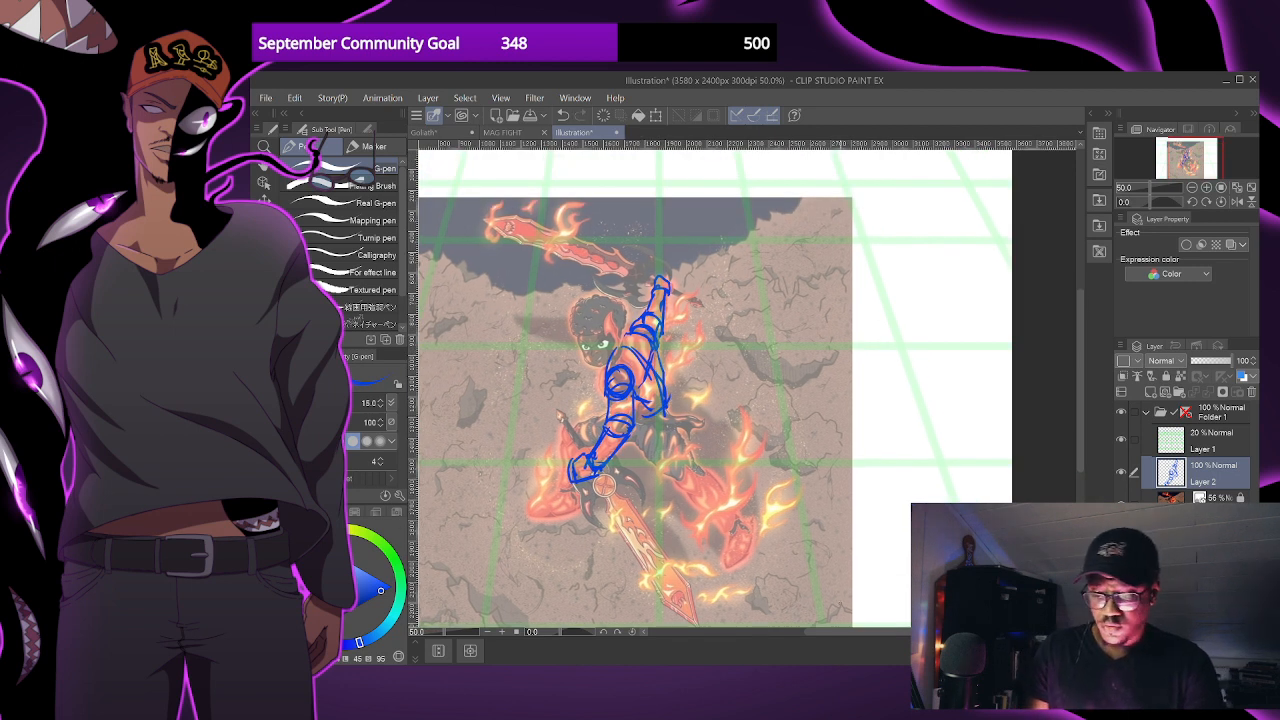
- Rework the torso's contour lines between the shoulders and close the torso form at the waist
left_click_drag(628, 322, 597, 393)
key("ctrl+z")
left_click_drag(626, 323, 611, 360)
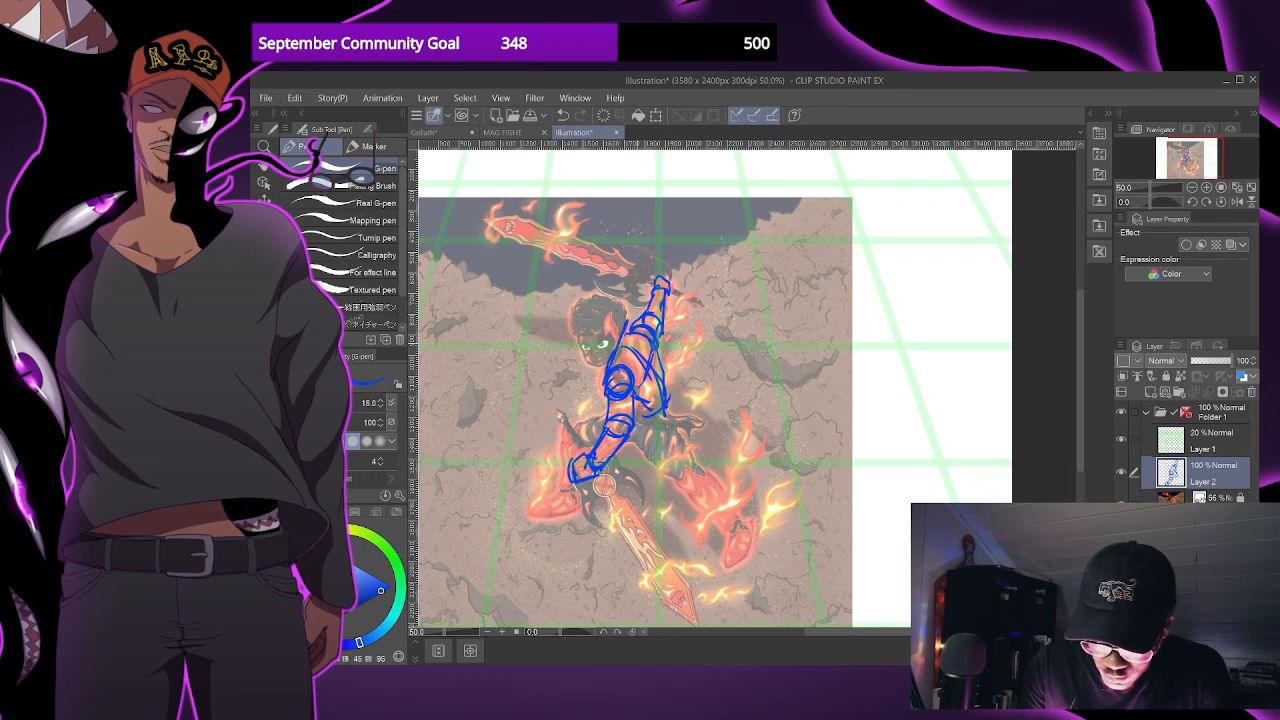
key("ctrl+z")
left_click_drag(648, 321, 642, 305)
mouse_move(633, 387)
left_mouse_down()
mouse_move(628, 413)
mouse_move(661, 409)
left_mouse_up()
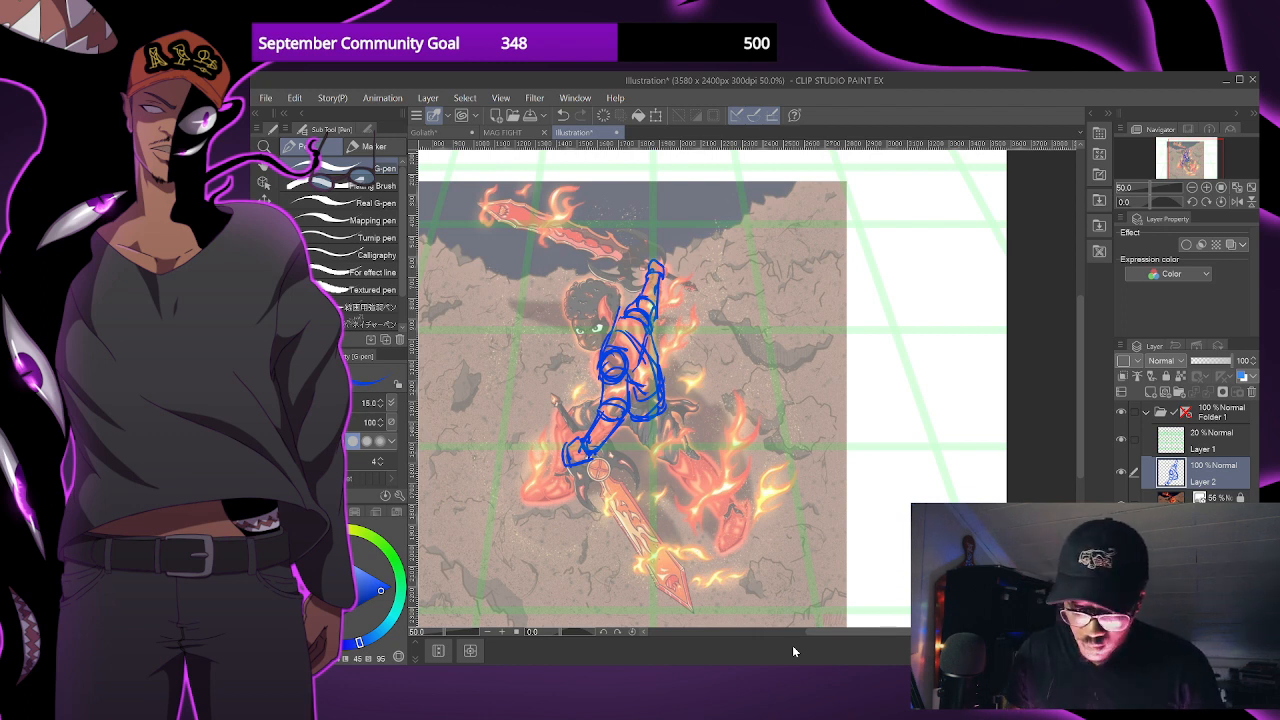
left_click_drag(650, 400, 657, 396)
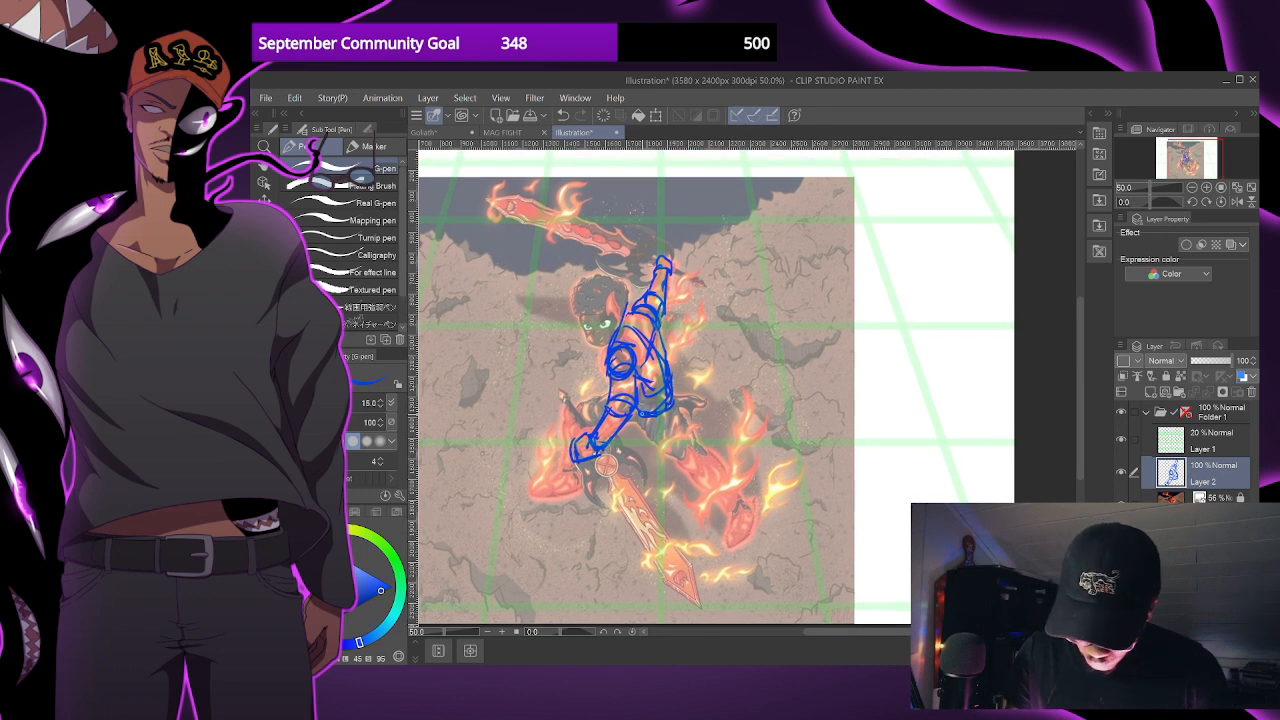
- Try a side sketch of a boxy torso with an arm block and a long tapered leg beside the figure
mouse_move(789, 410)
left_mouse_down()
mouse_move(802, 360)
mouse_move(820, 358)
mouse_move(828, 410)
mouse_move(791, 436)
mouse_move(826, 432)
mouse_move(793, 435)
mouse_move(824, 408)
mouse_move(779, 423)
mouse_move(791, 433)
left_mouse_up()
key("ctrl+z")
mouse_move(788, 369)
left_mouse_down()
mouse_move(781, 401)
mouse_move(742, 387)
mouse_move(780, 398)
left_mouse_up()
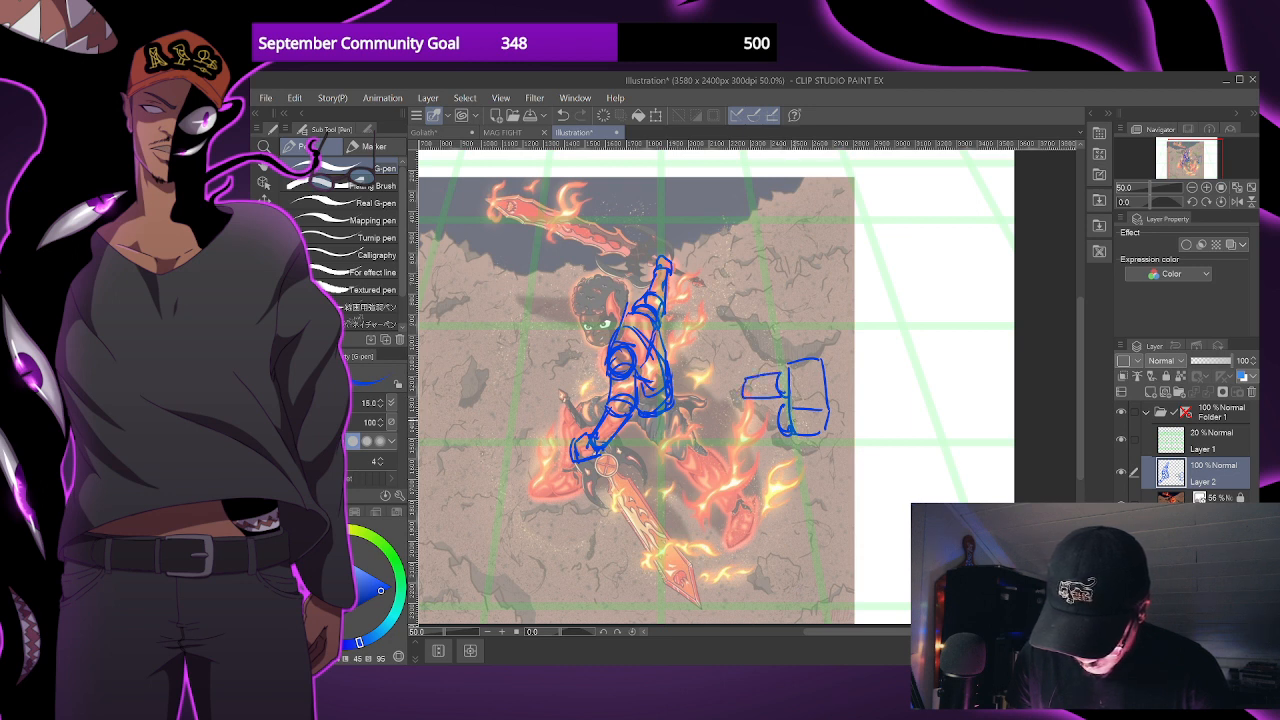
mouse_move(795, 420)
left_mouse_down()
mouse_move(838, 464)
mouse_move(850, 446)
mouse_move(898, 494)
left_mouse_up()
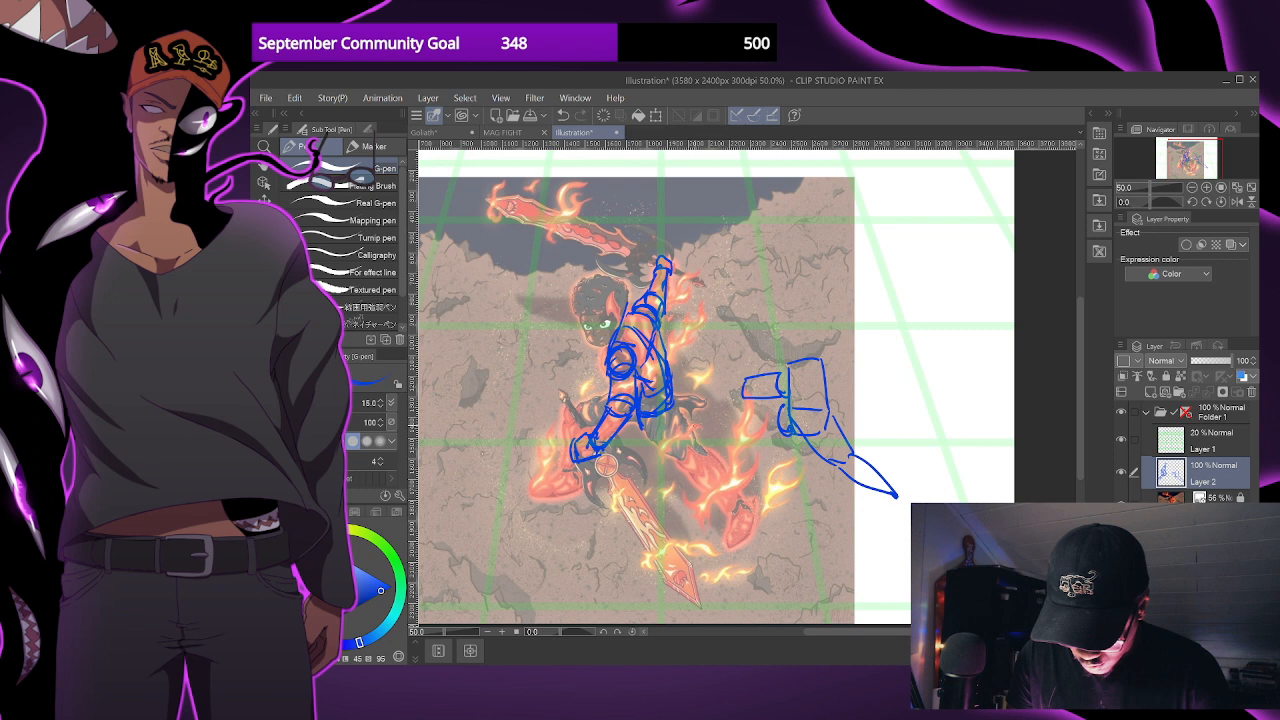
- Undo the boxy torso and limb sketch beside the figure
scroll(850, 340, "down", 1)
key("ctrl+z")
key("ctrl+z")
key("ctrl+z")
scroll(845, 373, "up", 3)
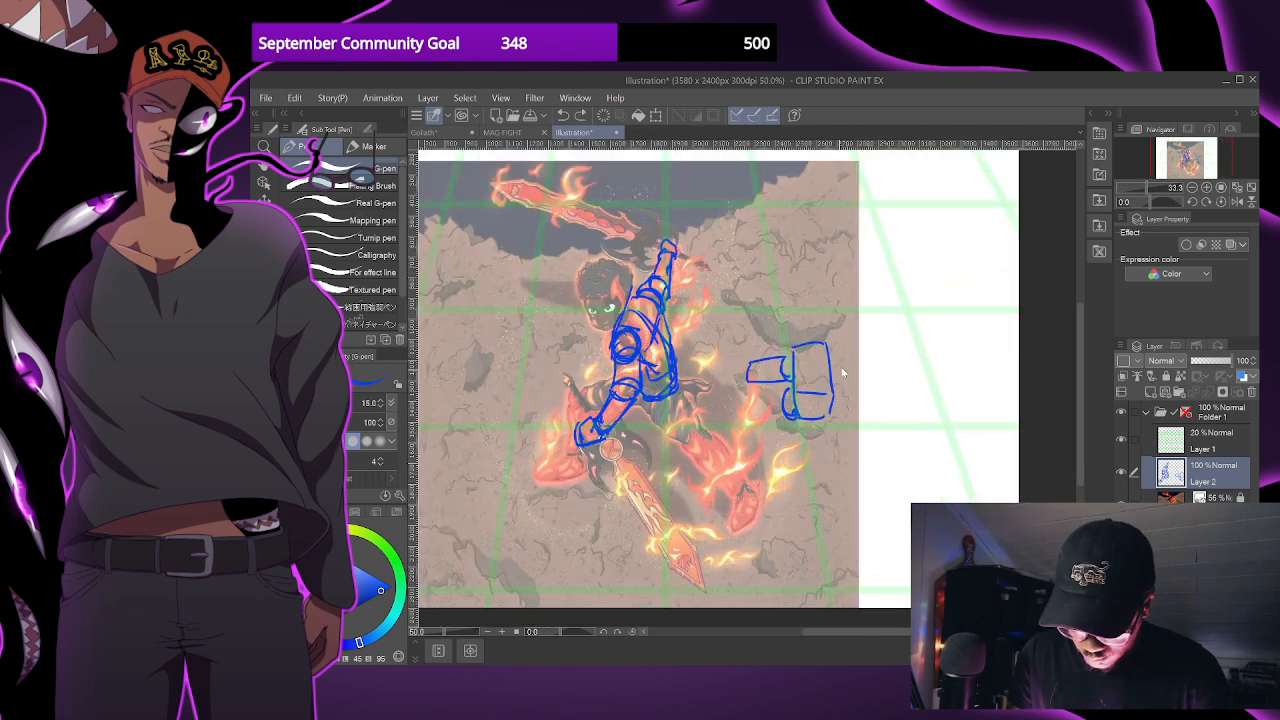
scroll(774, 356, "down", 1)
mouse_move(722, 342)
left_mouse_down()
mouse_move(730, 372)
mouse_move(772, 316)
mouse_move(792, 425)
mouse_move(709, 330)
left_mouse_up()
scroll(709, 330, "down", 1)
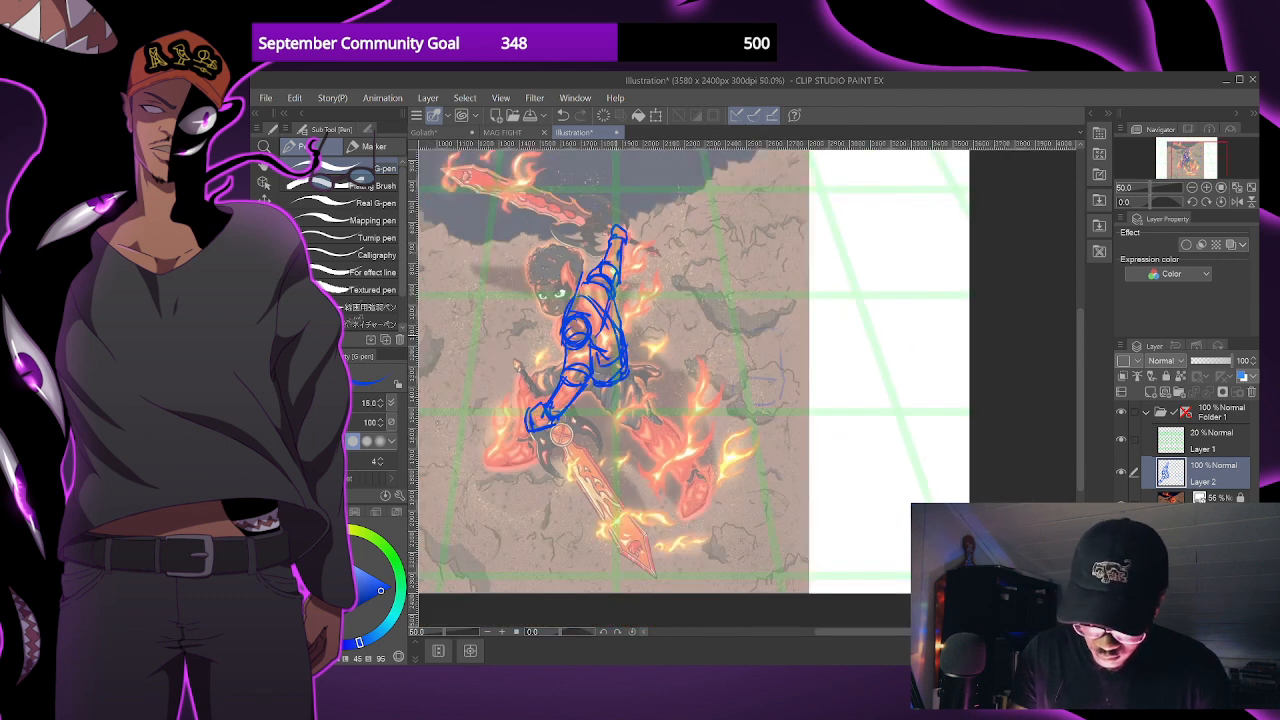
key("ctrl+z")
key("ctrl+z")
- Sketch the figure's pelvis below the waist and block in both bent legs as tapered cylinders
left_click_drag(585, 391, 608, 414)
left_click_drag(620, 381, 612, 397)
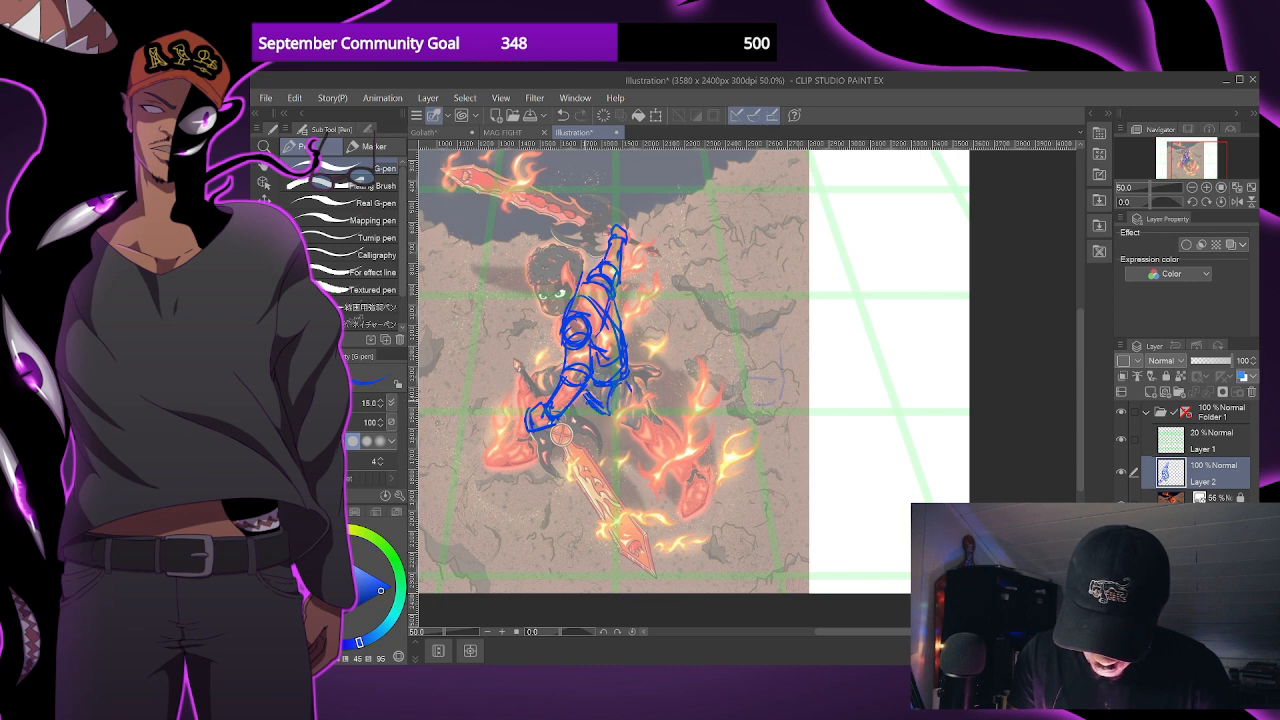
mouse_move(560, 361)
left_mouse_down()
mouse_move(518, 381)
mouse_move(522, 398)
mouse_move(588, 393)
mouse_move(608, 405)
left_mouse_up()
mouse_move(610, 387)
left_mouse_down()
mouse_move(602, 401)
mouse_move(660, 456)
mouse_move(662, 435)
mouse_move(634, 398)
mouse_move(623, 405)
mouse_move(643, 400)
mouse_move(648, 422)
left_mouse_up()
key("ctrl+z")
key("ctrl+z")
key("ctrl+z")
left_click_drag(637, 443, 656, 427)
left_click_drag(632, 376, 661, 435)
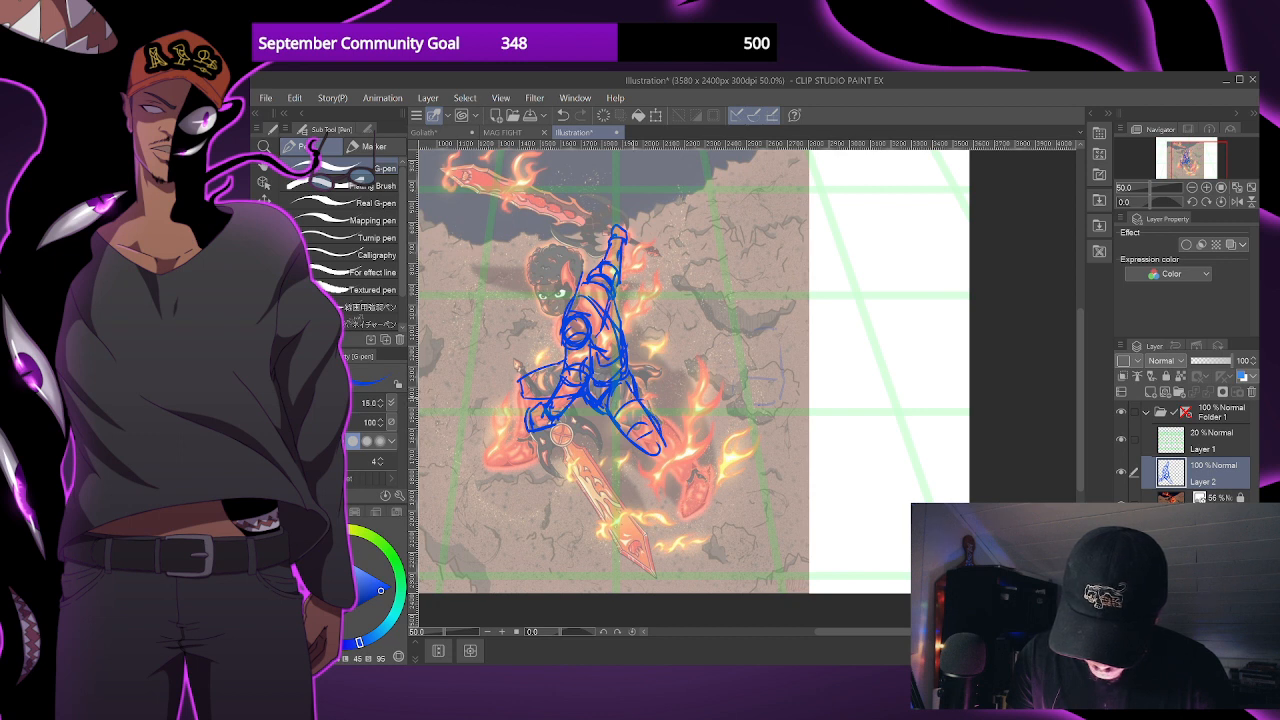
- Add cross-contour lines along both leg cylinders and round off the knees, raising the G-pen size to 17
left_click_drag(651, 416, 634, 442)
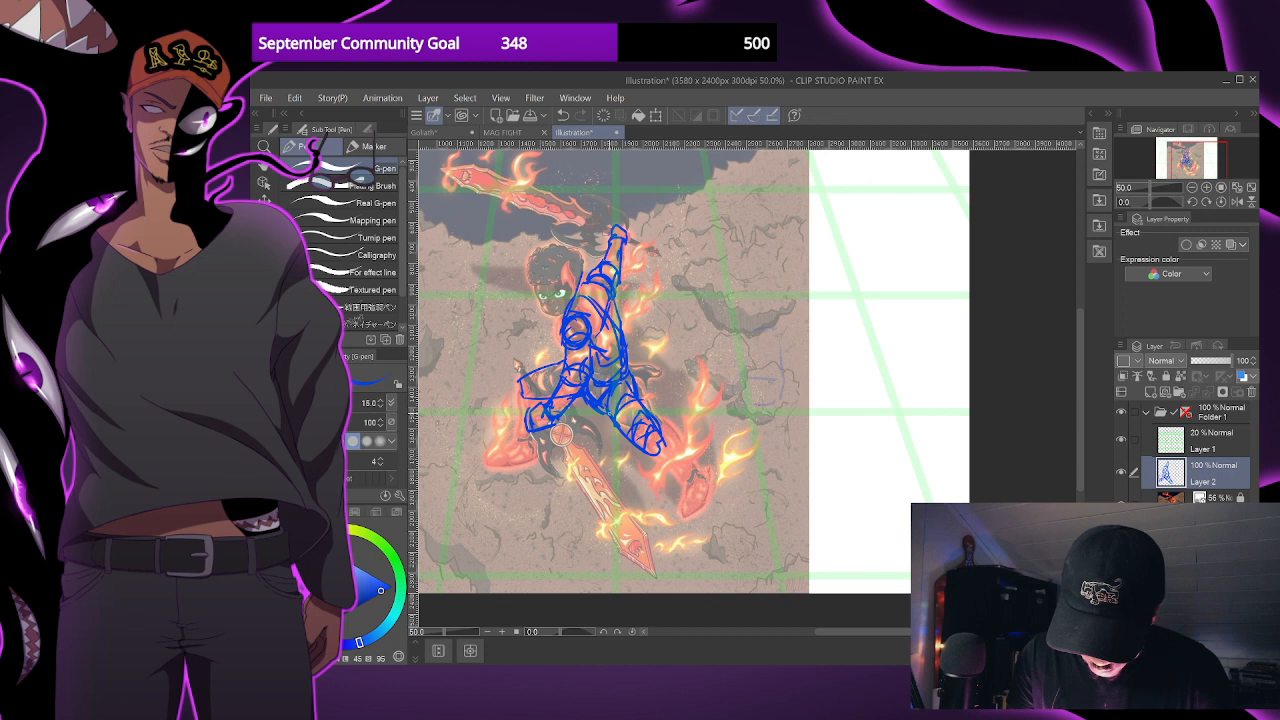
mouse_move(668, 446)
left_mouse_down()
mouse_move(652, 457)
mouse_move(641, 432)
left_mouse_up()
key("bracketright")
mouse_move(525, 369)
left_mouse_down()
mouse_move(530, 393)
mouse_move(541, 368)
mouse_move(574, 351)
mouse_move(552, 393)
mouse_move(565, 384)
mouse_move(520, 391)
mouse_move(538, 401)
left_mouse_up()
key("ctrl+z")
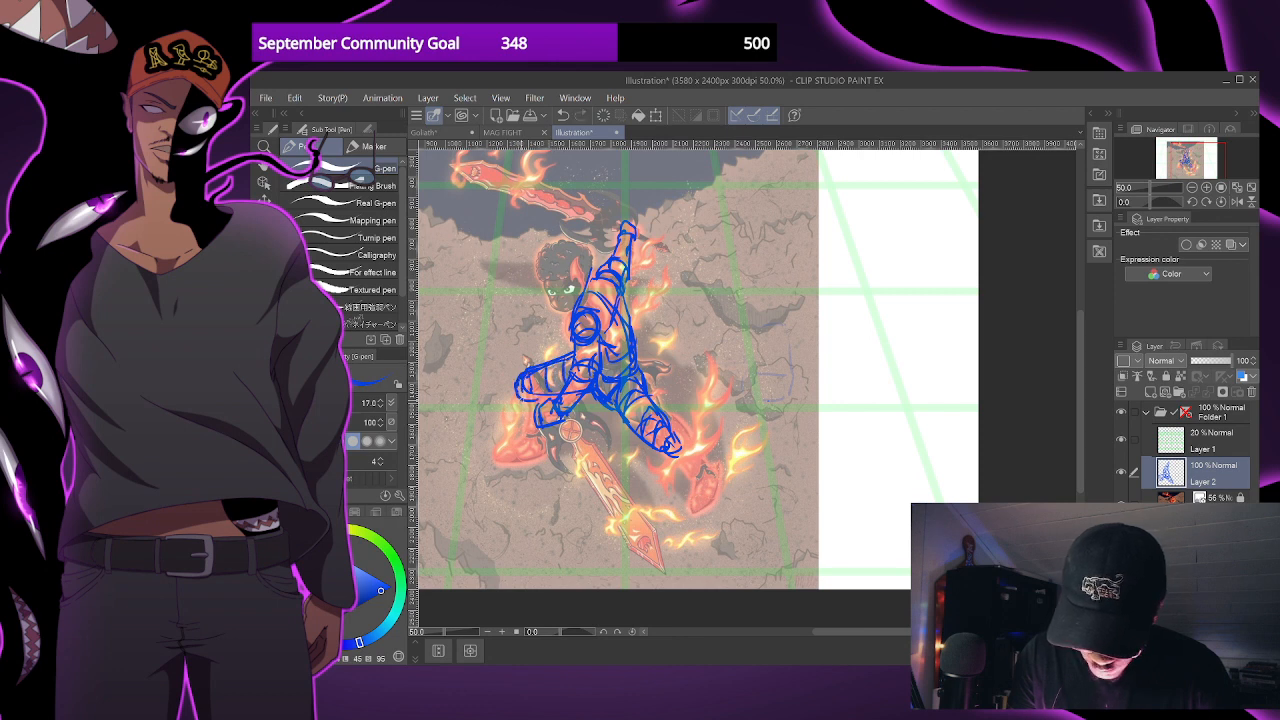
- Draw a downward-pointing arrow beside the torso in place of a straight vertical guide line
left_click_drag(694, 355, 700, 403)
left_click_drag(700, 297, 696, 468)
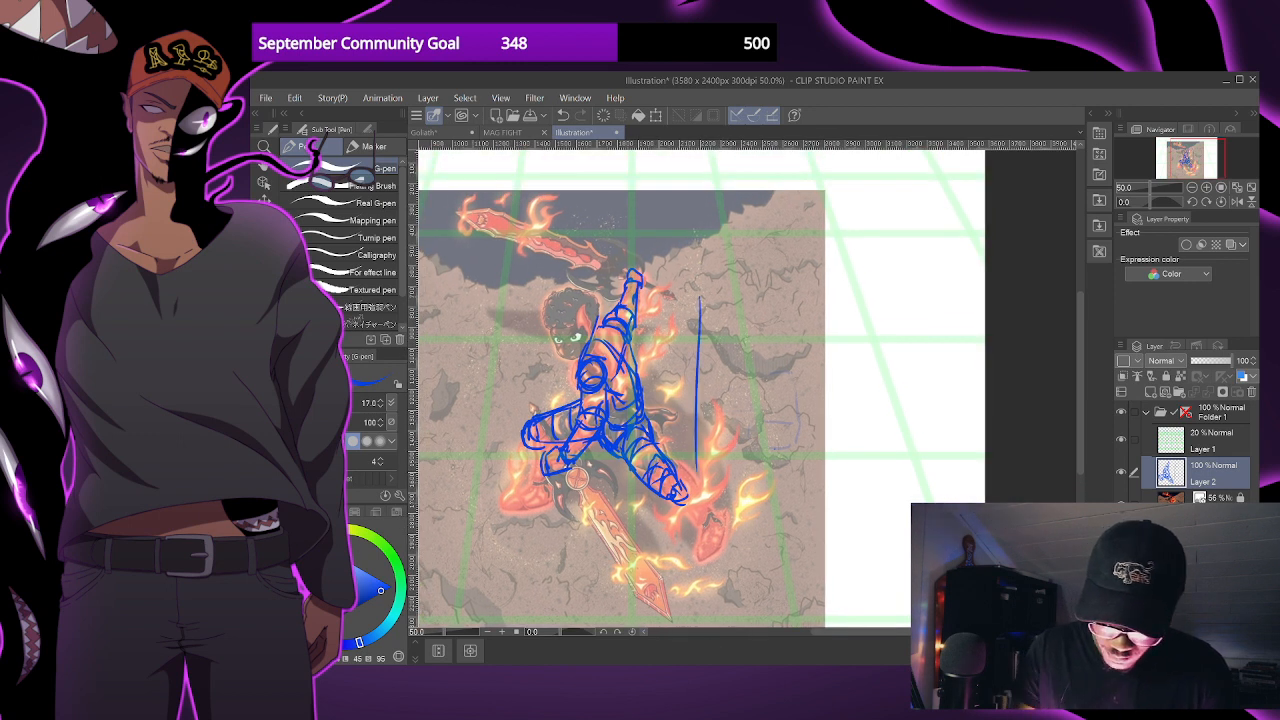
key("ctrl+z")
mouse_move(690, 335)
left_mouse_down()
mouse_move(692, 406)
mouse_move(677, 408)
left_mouse_up()
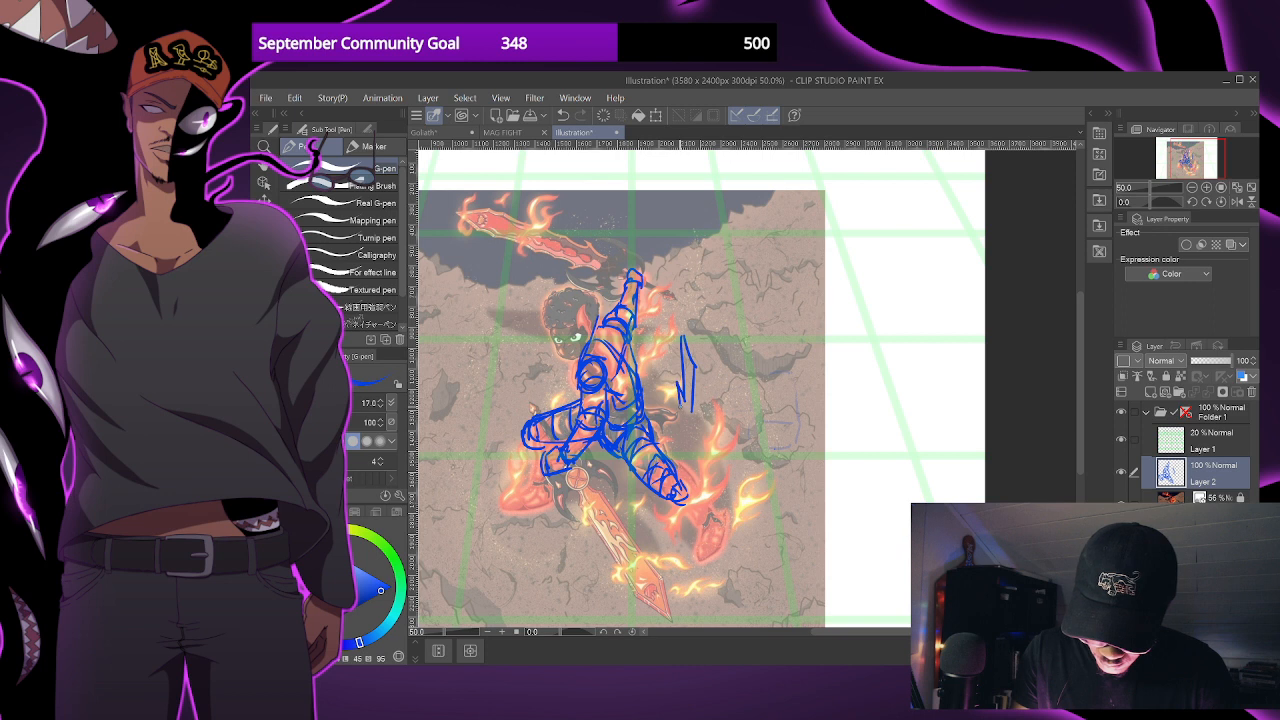
- Go over the downward arrow beside the torso with bolder strokes, strengthening its shaft and arrowhead
key("ctrl+minus")
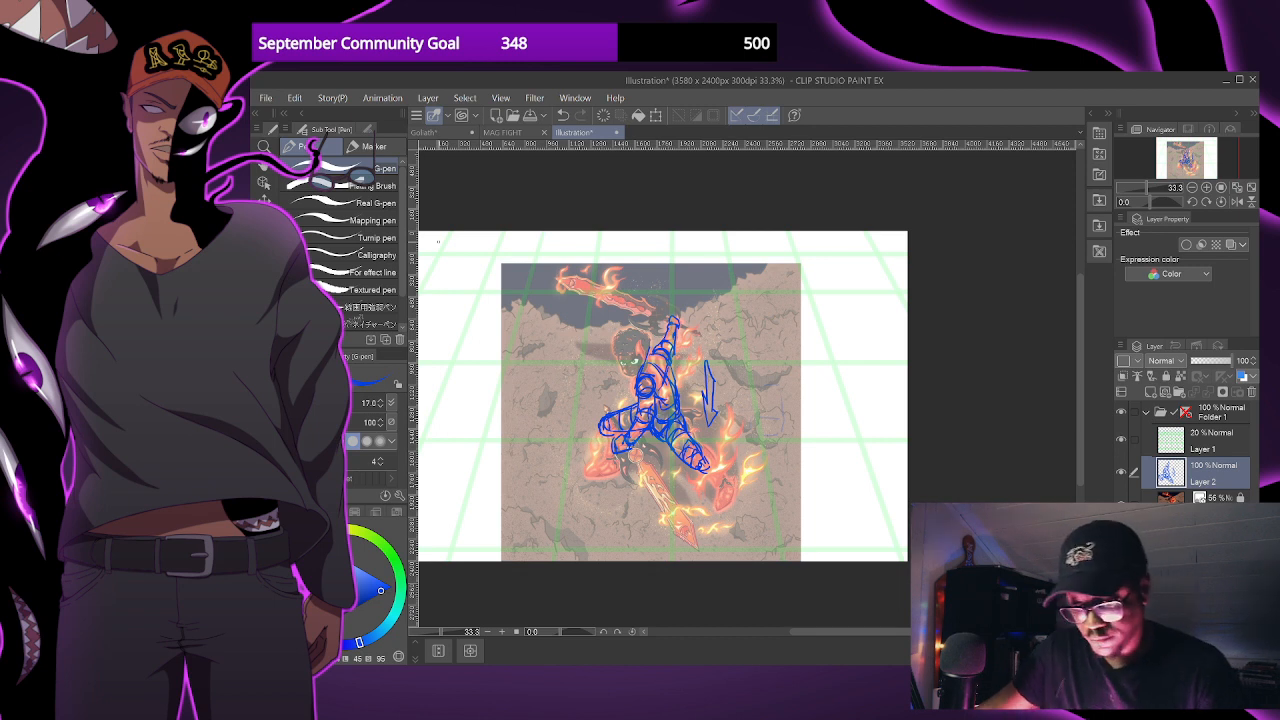
left_click_drag(722, 403, 722, 400)
scroll(734, 460, "up", 1)
left_click_drag(734, 460, 759, 486)
scroll(759, 486, "down", 1)
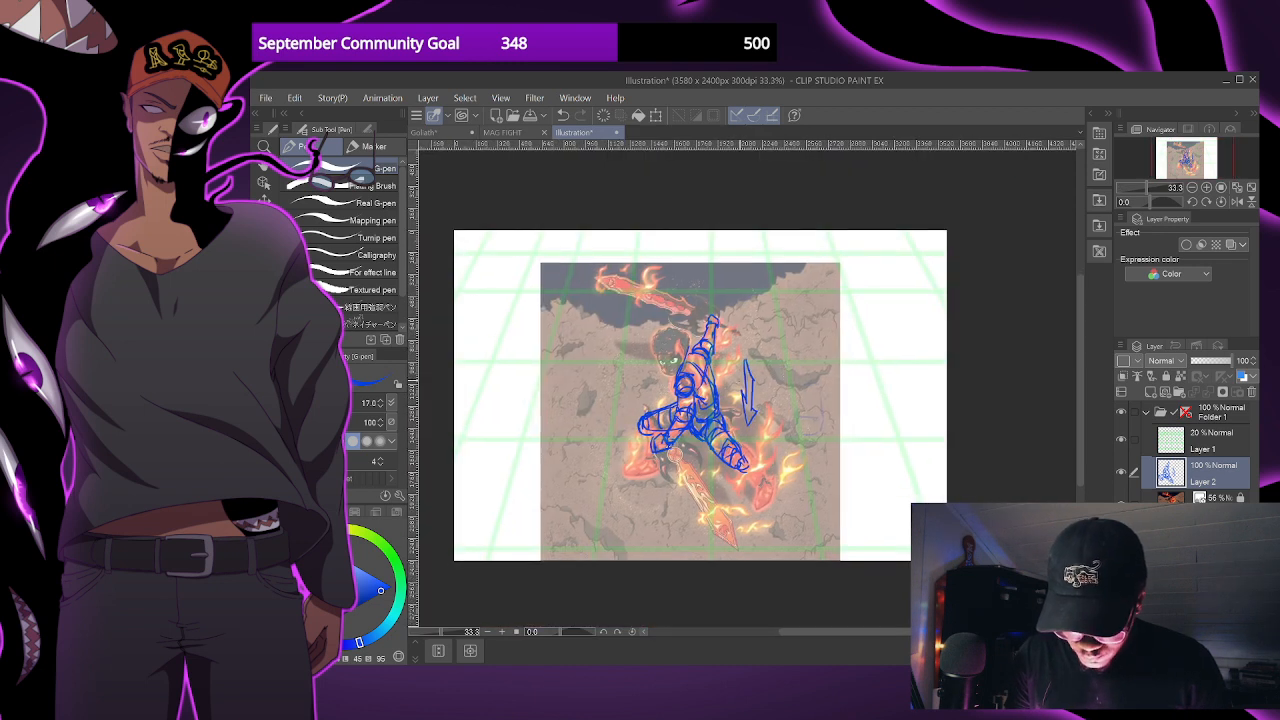
scroll(759, 486, "up", 2)
mouse_move(737, 346)
left_mouse_down()
mouse_move(770, 388)
mouse_move(738, 388)
mouse_move(752, 474)
left_mouse_up()
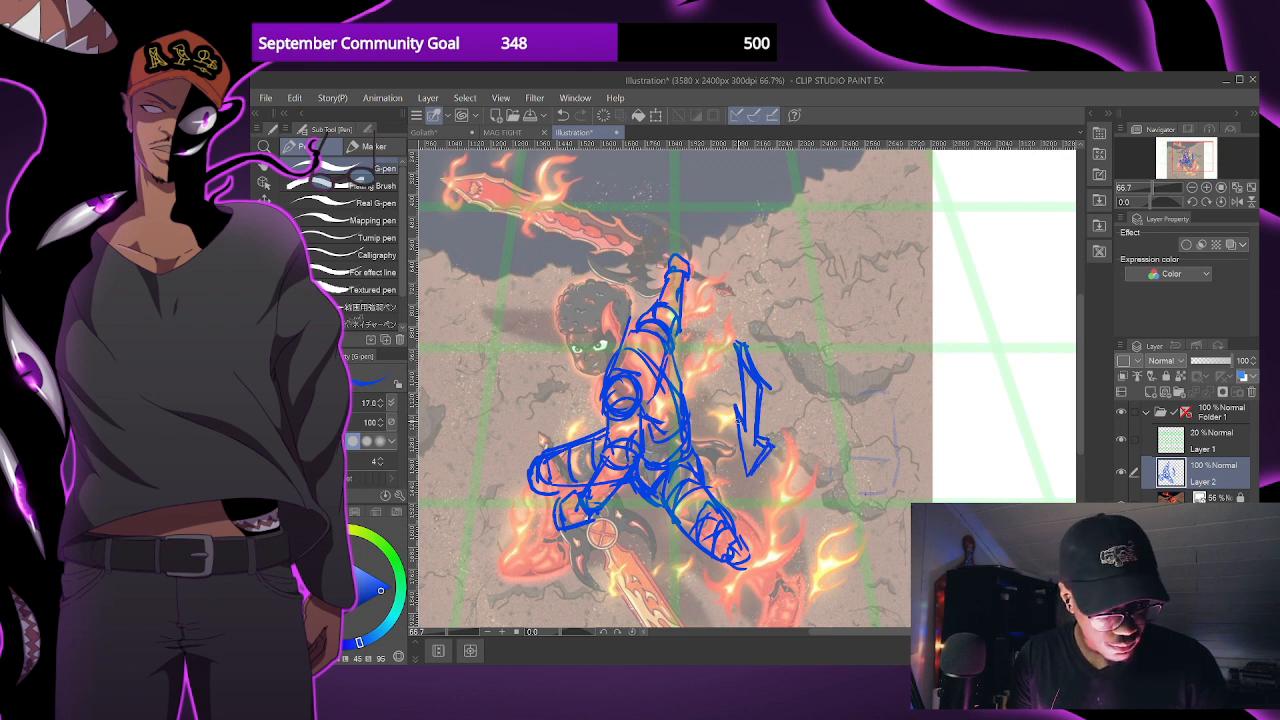
- Sketch a vertical cylinder with stacked curved contours to the right of the arrow to illustrate foreshortening
scroll(738, 440, "down", 1)
mouse_move(734, 423)
left_mouse_down()
mouse_move(741, 447)
mouse_move(742, 432)
left_mouse_up()
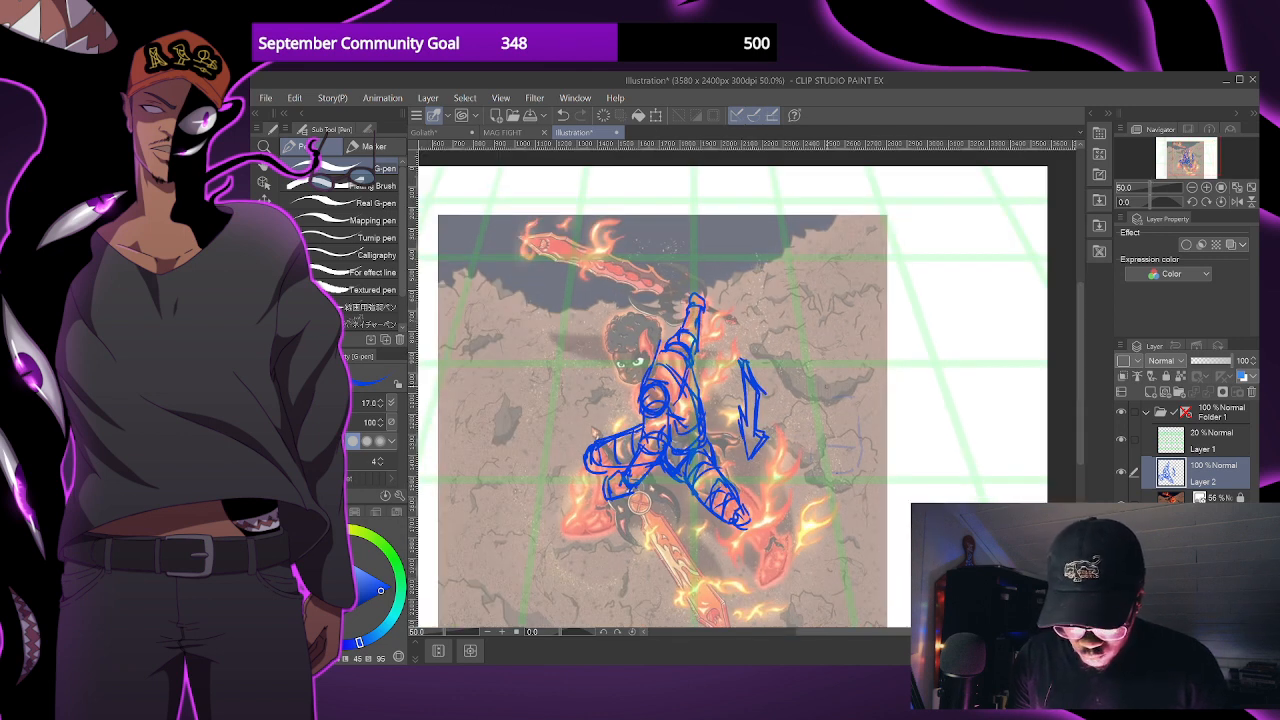
mouse_move(806, 405)
left_mouse_down()
mouse_move(816, 360)
mouse_move(834, 398)
mouse_move(797, 412)
mouse_move(810, 448)
mouse_move(828, 408)
mouse_move(791, 442)
mouse_move(806, 466)
mouse_move(831, 394)
mouse_move(798, 461)
mouse_move(800, 476)
mouse_move(826, 478)
left_mouse_up()
key("ctrl+z")
left_click_drag(824, 448, 826, 464)
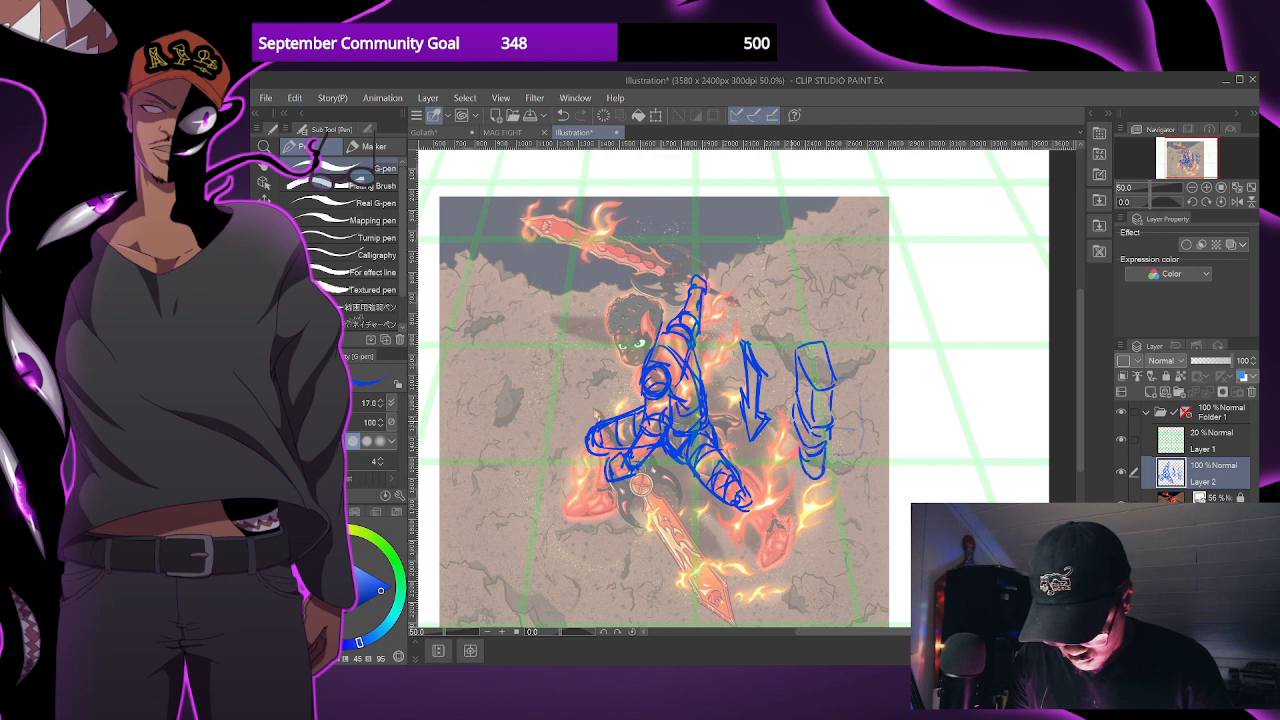
- Extend the cylinder right of the arrow downward with a tapering lower section and rough side contours at its base
left_click_drag(796, 421, 796, 456)
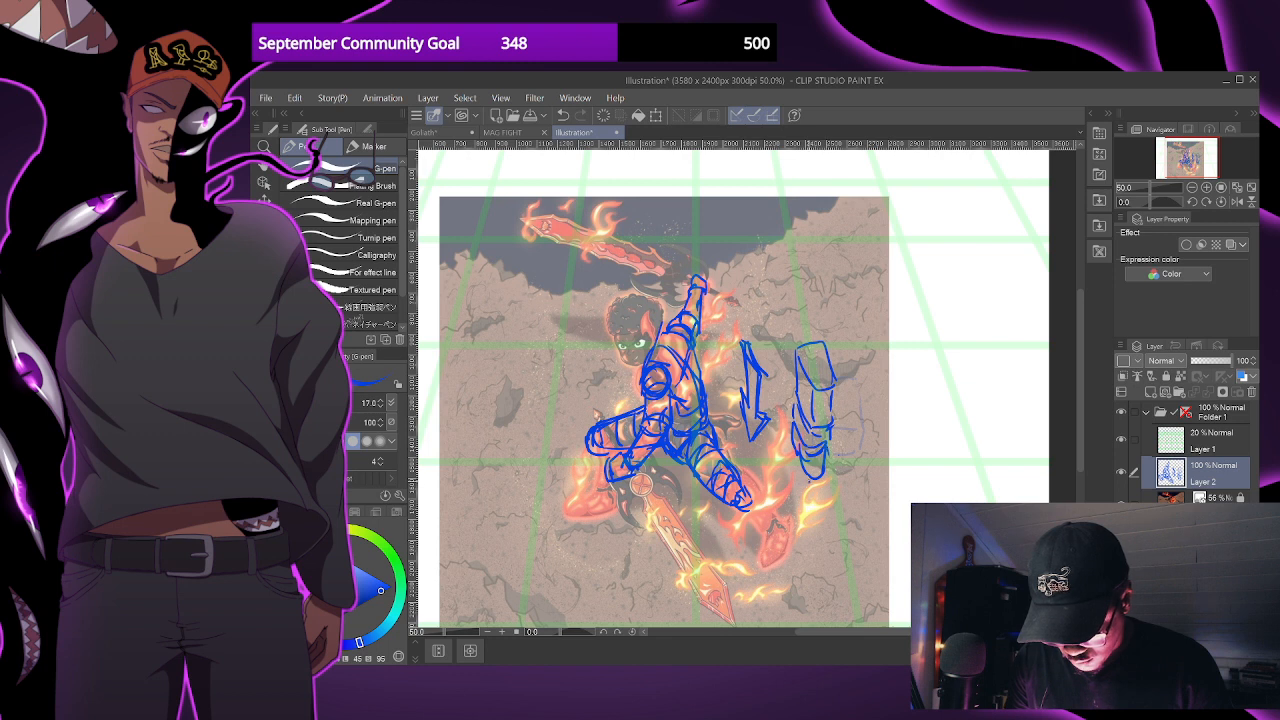
left_click_drag(826, 468, 816, 497)
key("ctrl+z")
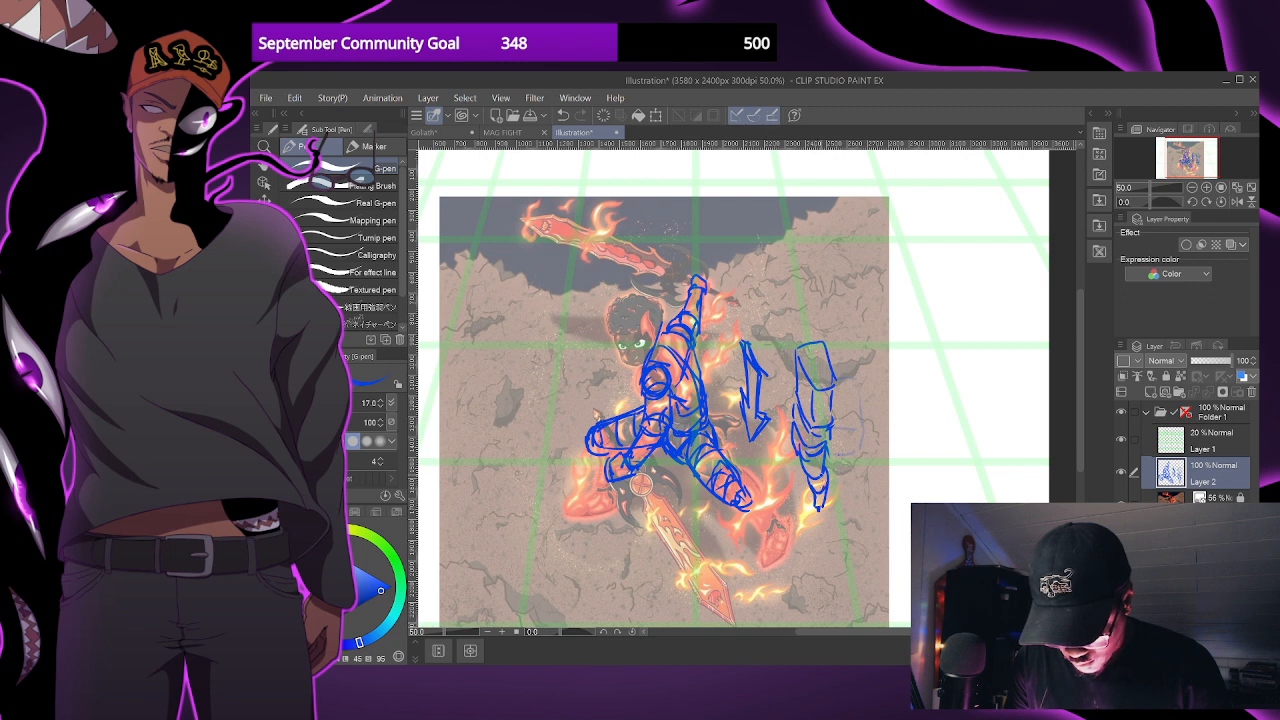
mouse_move(796, 453)
left_mouse_down()
mouse_move(807, 479)
mouse_move(784, 483)
left_mouse_up()
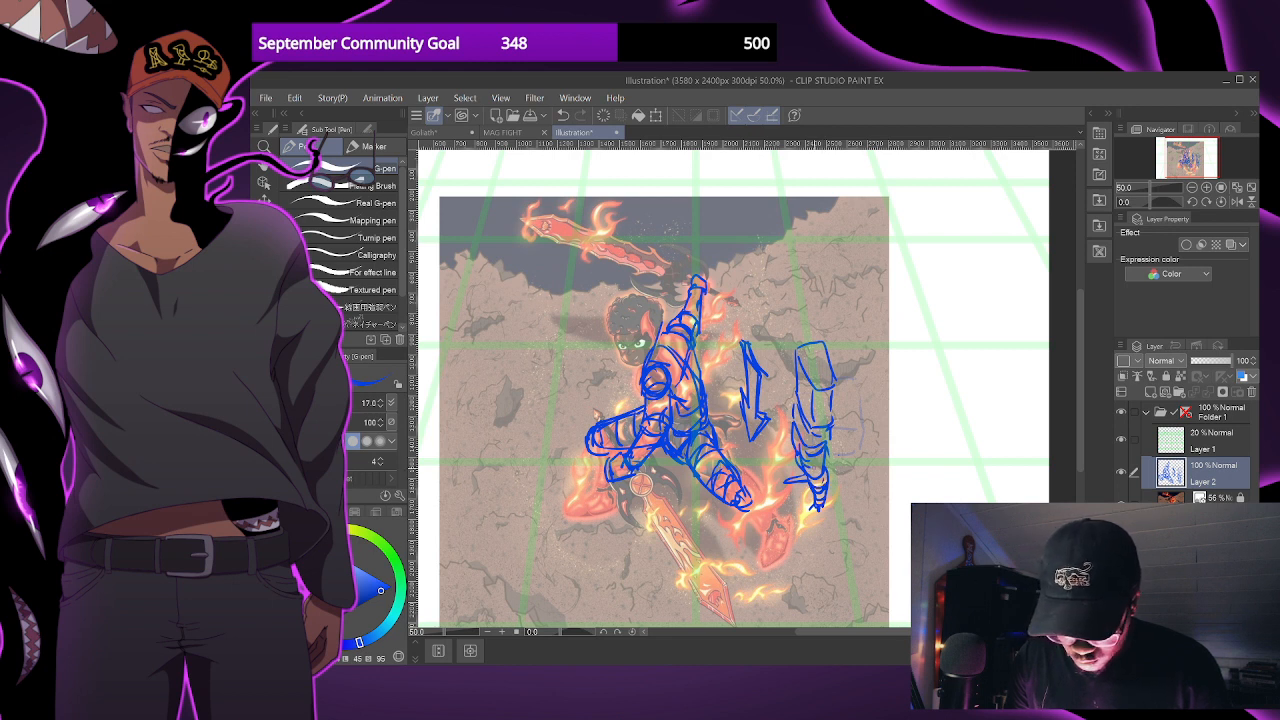
- Turn the cylinder into a small upright foreshortened figure by sketching shoulders, arms, an oval head and a pointed foot
left_click_drag(828, 372, 822, 430)
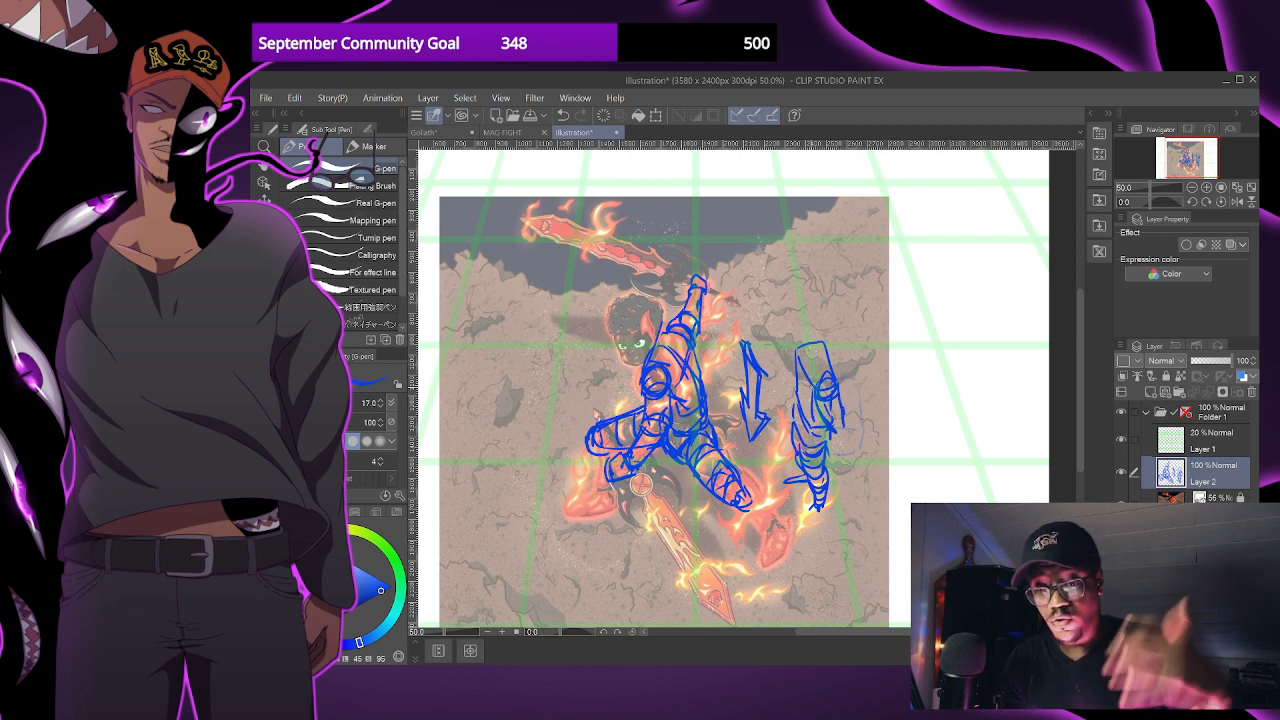
mouse_move(820, 396)
left_mouse_down()
mouse_move(842, 458)
mouse_move(826, 466)
left_mouse_up()
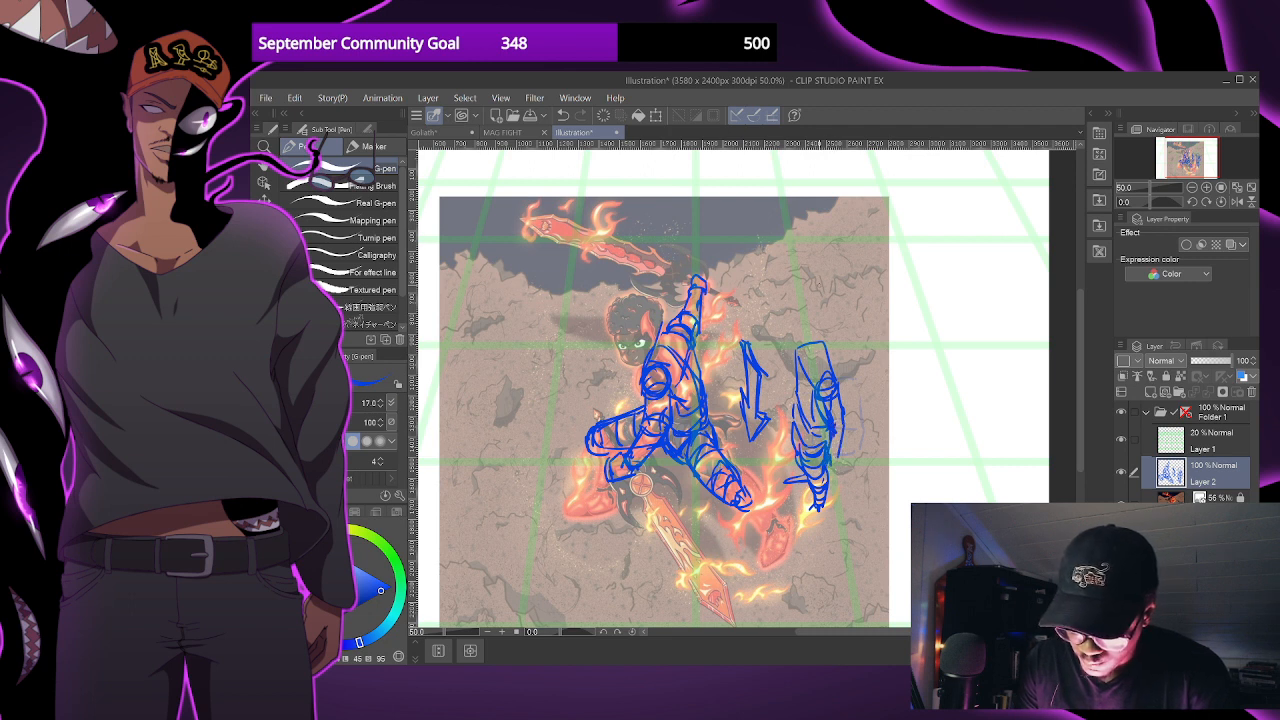
left_click_drag(796, 358, 790, 389)
mouse_move(814, 330)
left_mouse_down()
mouse_move(826, 372)
mouse_move(810, 360)
mouse_move(826, 314)
mouse_move(832, 358)
mouse_move(805, 409)
left_mouse_up()
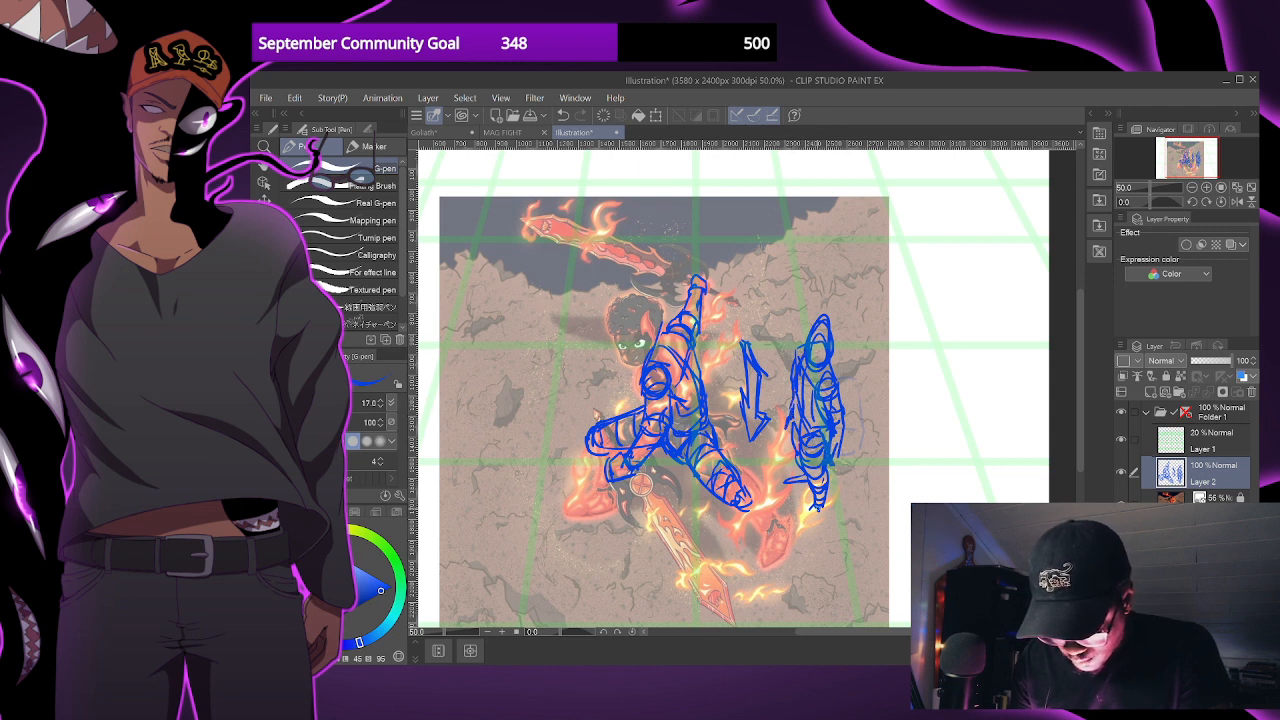
left_click_drag(816, 508, 797, 534)
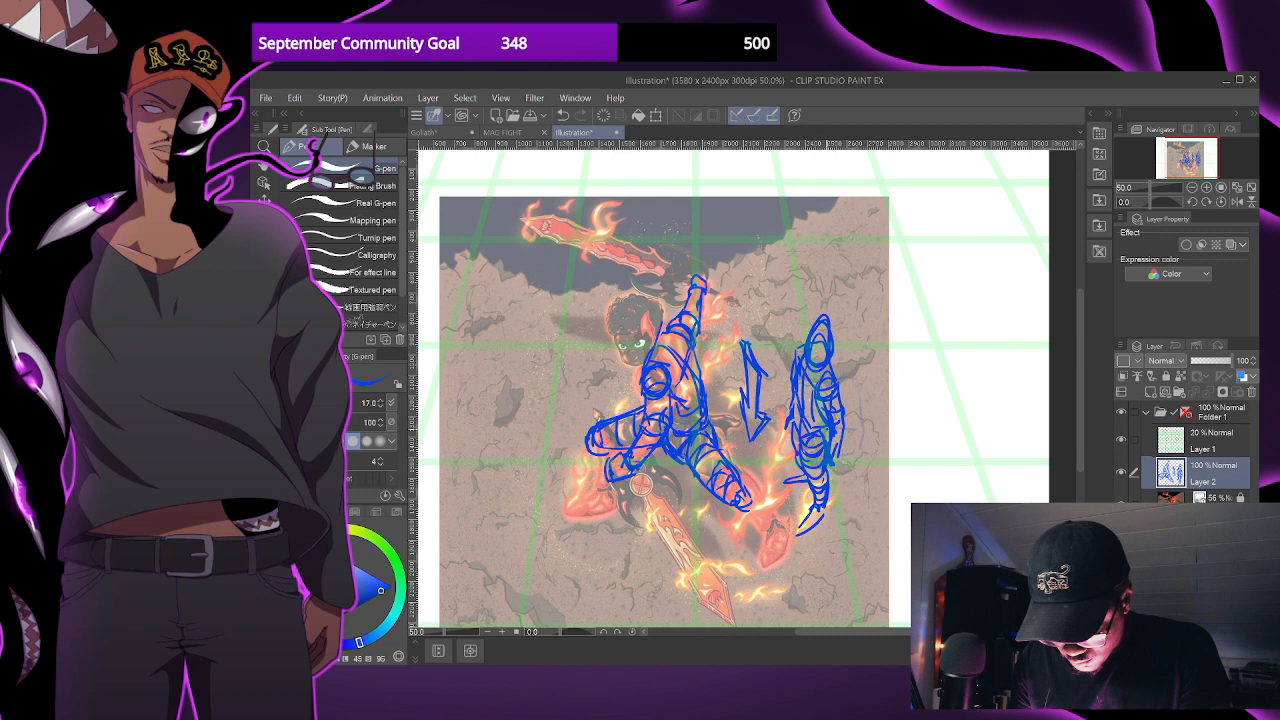
- Lasso the arrow and the small upright figure and move them off the illustration onto the white canvas beside it
left_click_drag(892, 495, 849, 472)
left_click_drag(849, 391, 849, 403)
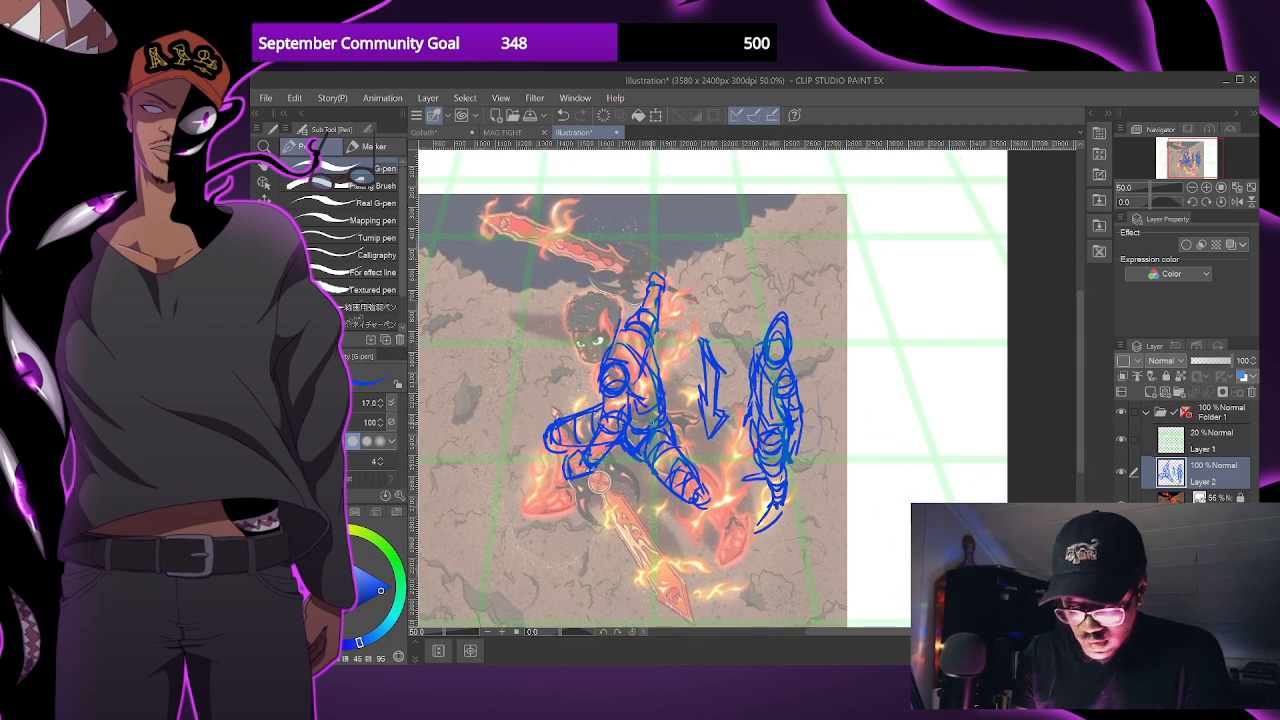
left_click_drag(828, 415, 832, 412)
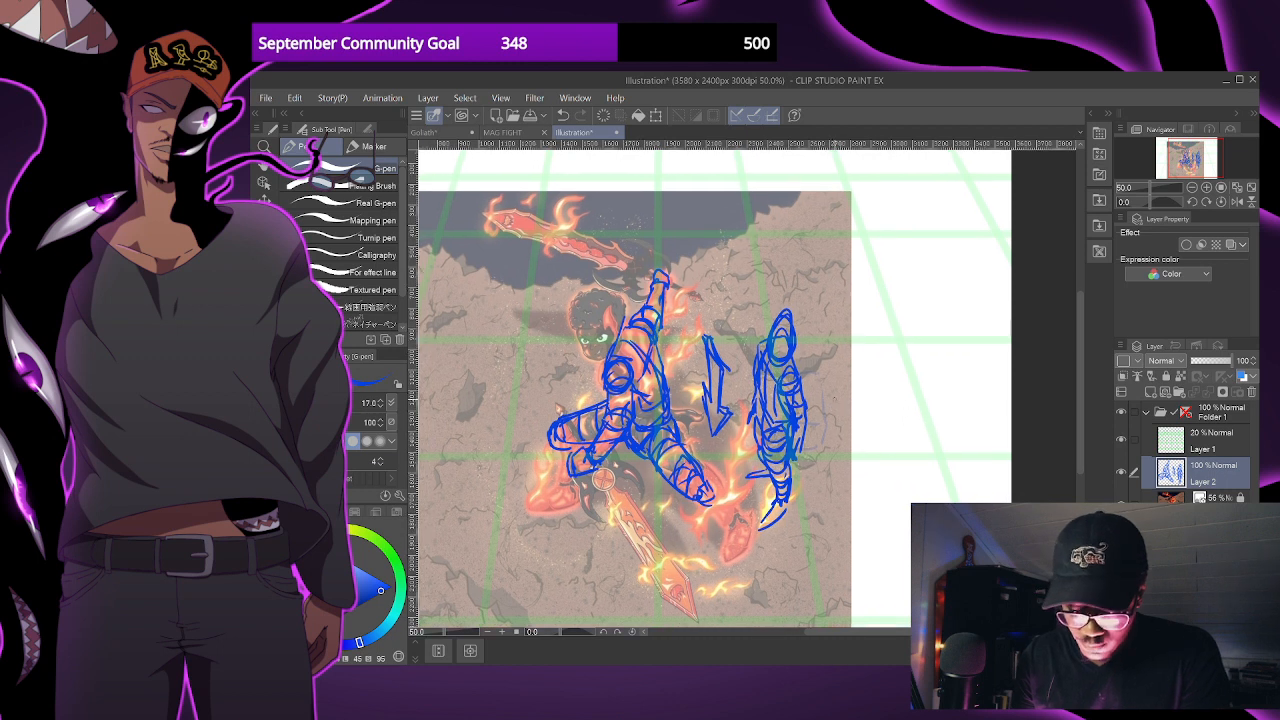
mouse_move(811, 457)
left_mouse_down()
mouse_move(838, 436)
mouse_move(827, 451)
left_mouse_up()
key("m")
mouse_move(748, 302)
left_mouse_down()
mouse_move(712, 384)
mouse_move(729, 450)
mouse_move(779, 537)
mouse_move(857, 468)
mouse_move(775, 287)
left_mouse_up()
left_click_drag(915, 469, 849, 466)
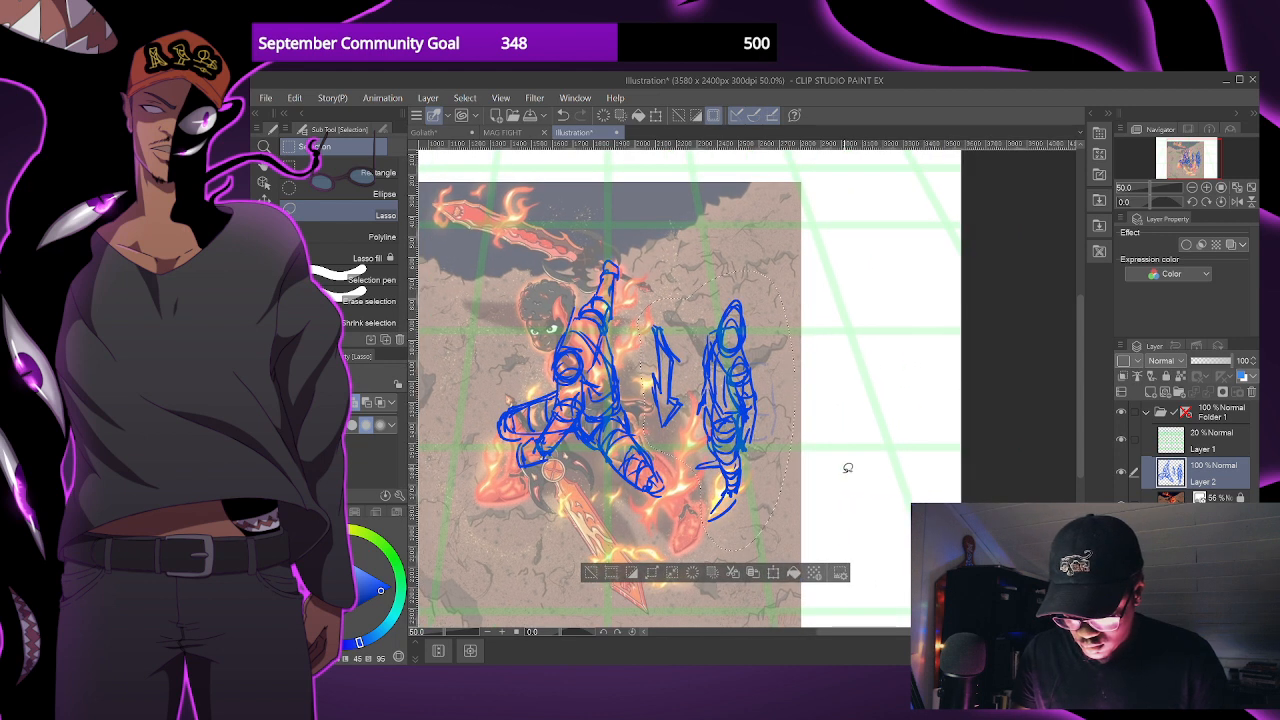
left_click(793, 573)
key("ctrl+z")
key("ctrl+t")
left_click_drag(728, 478, 902, 473)
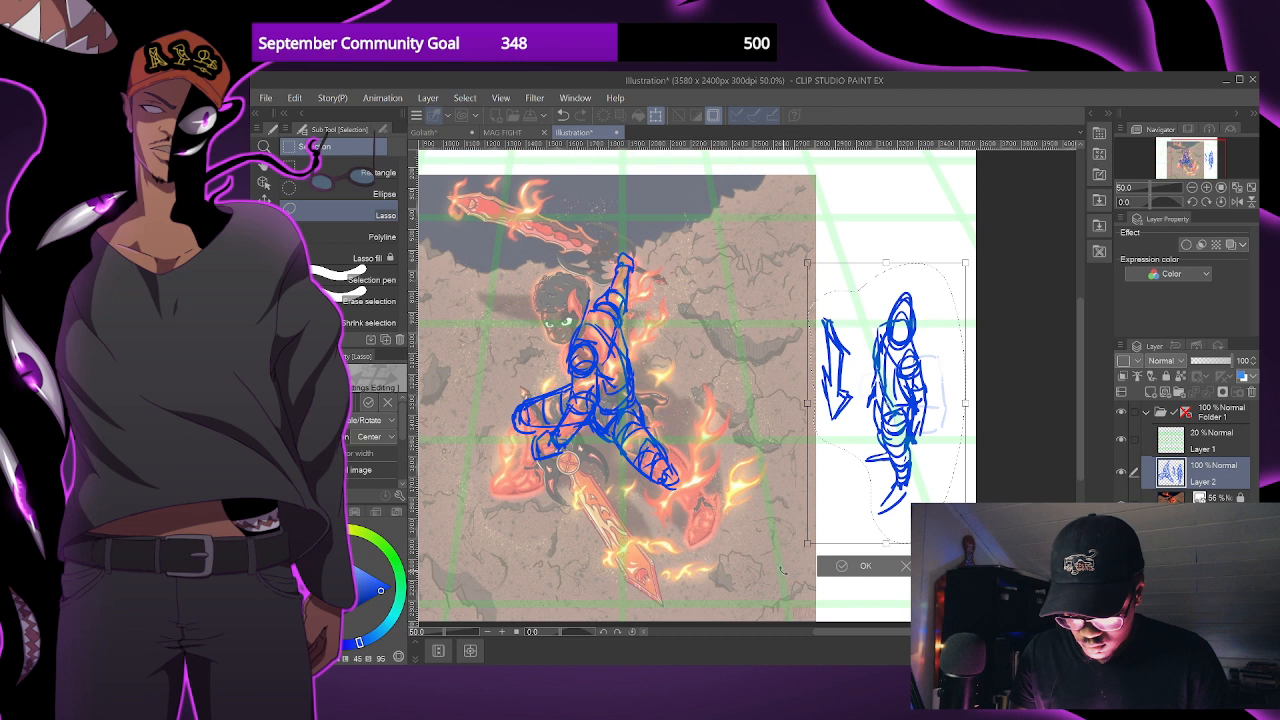
left_click(842, 569)
key("ctrl+minus")
left_click_drag(781, 477, 809, 506)
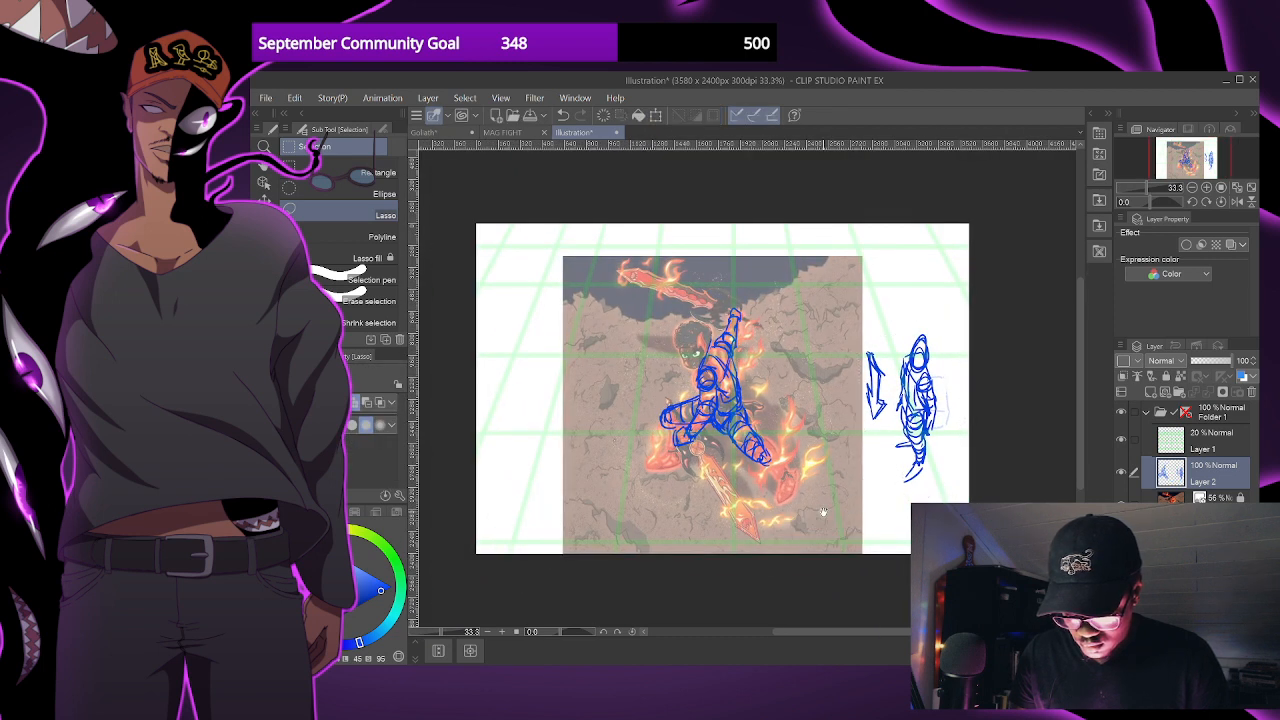
key("ctrl+plus")
scroll(832, 498, "down", 1)
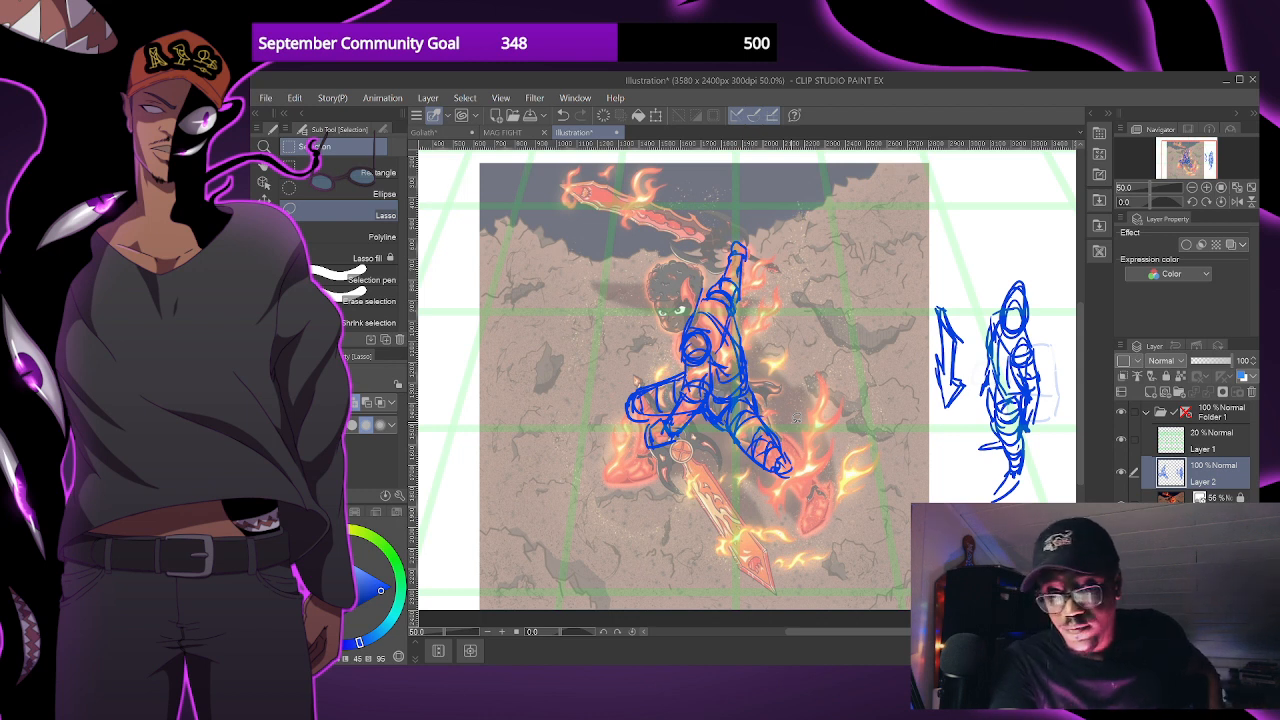
left_click_drag(973, 503, 873, 496)
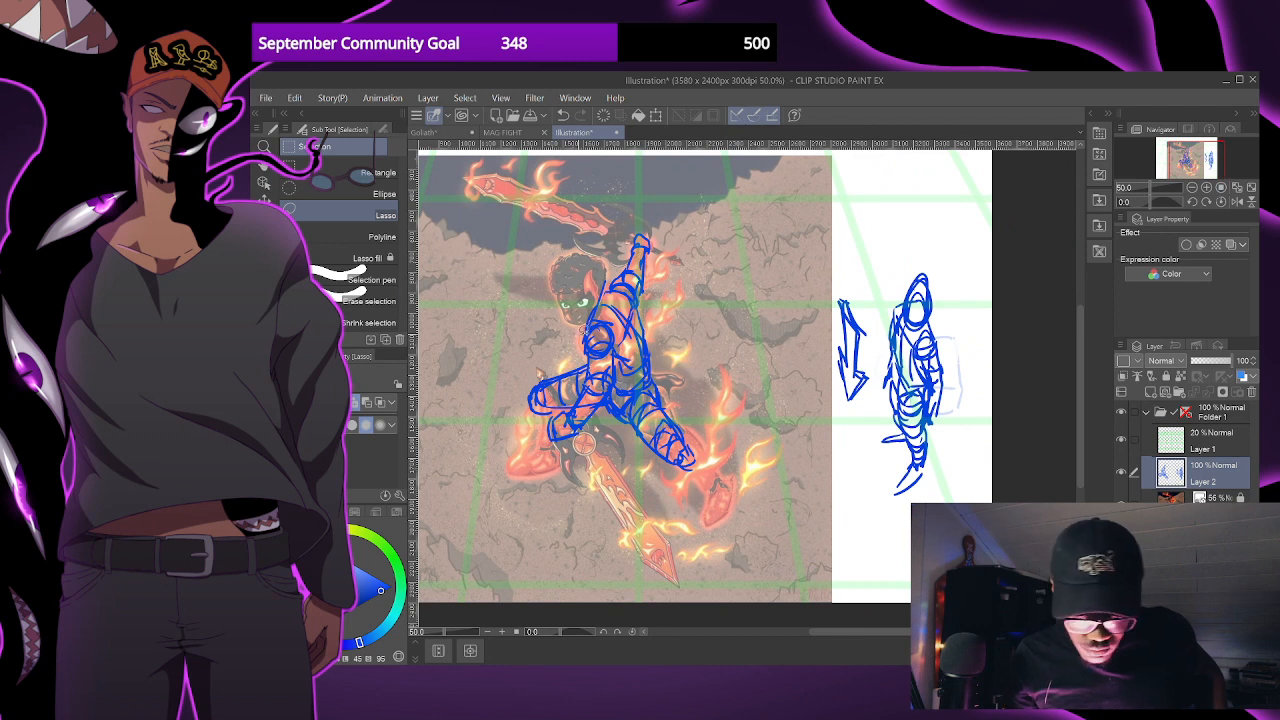
key("p")
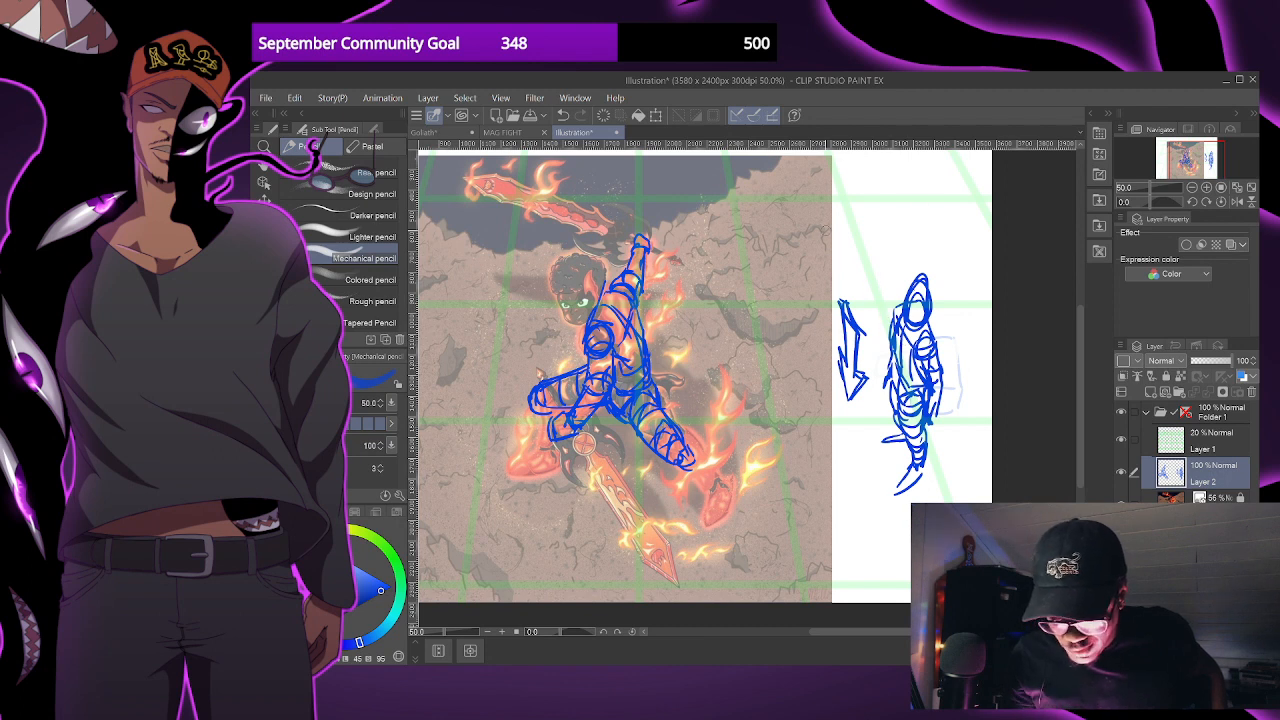
left_click_drag(911, 405, 911, 404)
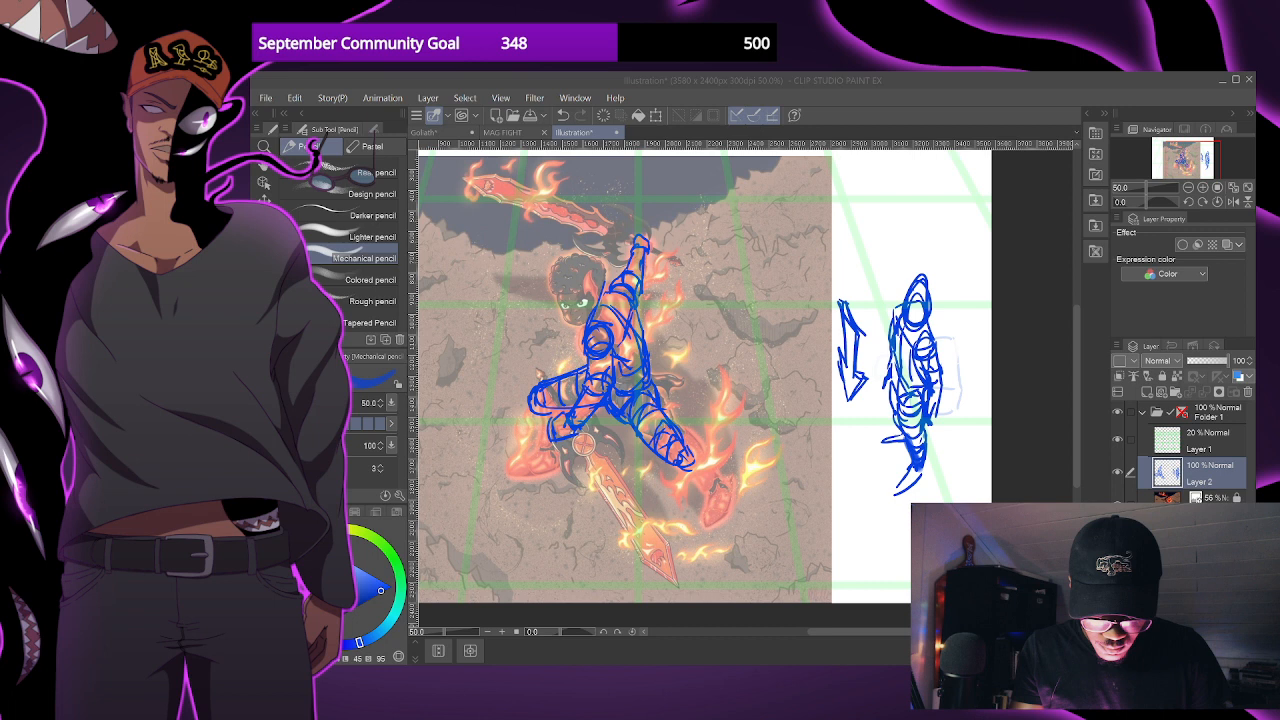
key("p")
key("ctrl+z")
key("ctrl+z")
key("ctrl+z")
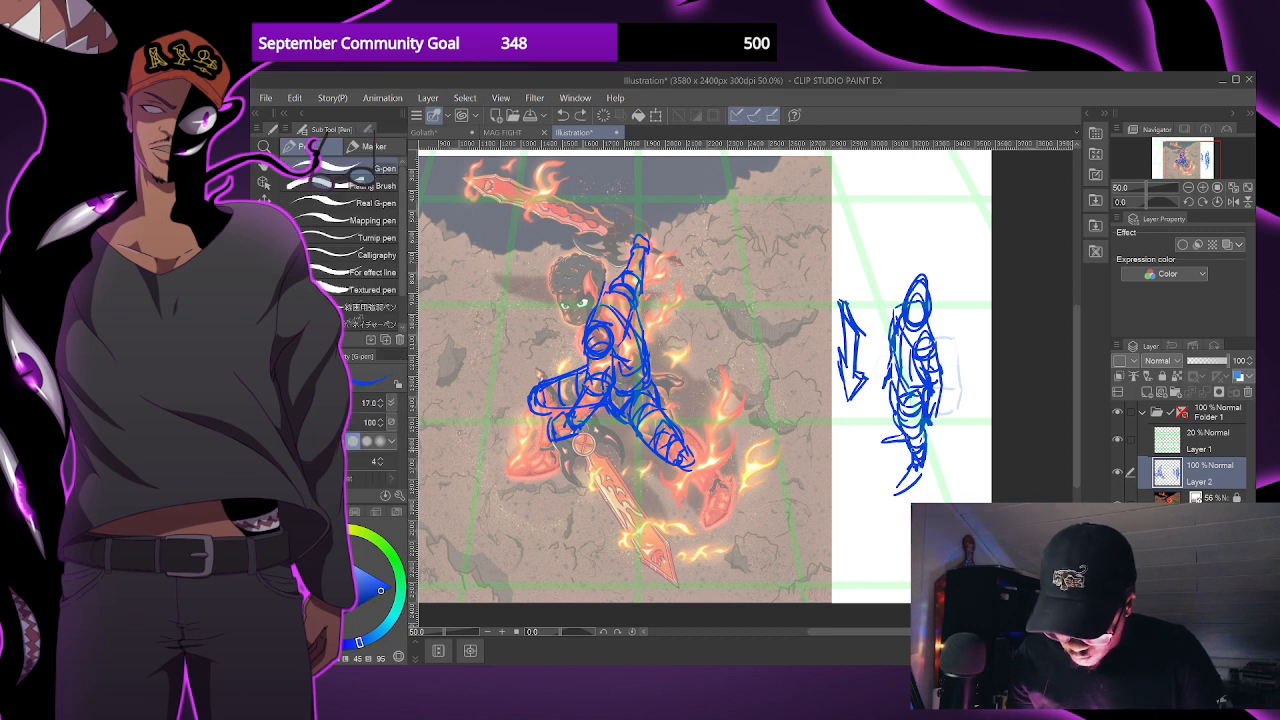
- Raise the G-pen size to 20 and strengthen the arm and torso contours of the small upright figure
left_click_drag(943, 435, 944, 440)
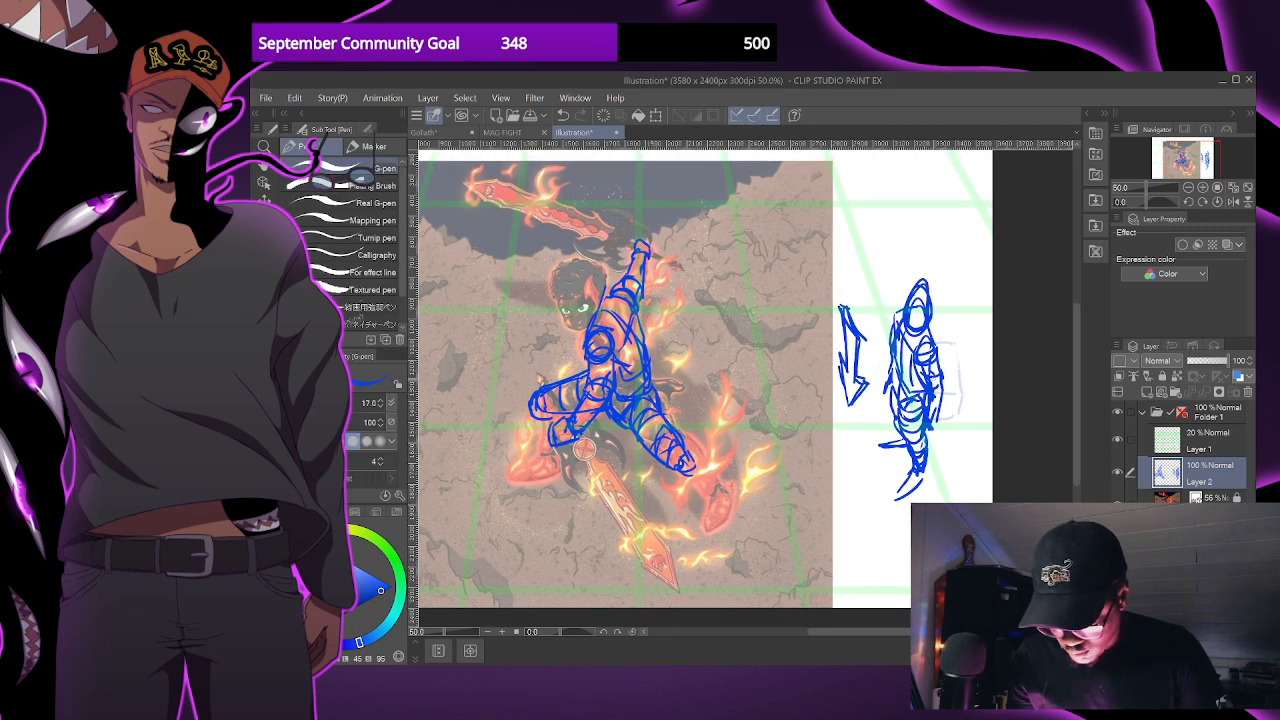
mouse_move(955, 340)
left_mouse_down()
mouse_move(932, 383)
mouse_move(929, 365)
mouse_move(925, 396)
left_mouse_up()
key("]")
mouse_move(933, 360)
left_mouse_down()
mouse_move(912, 434)
mouse_move(922, 411)
left_mouse_up()
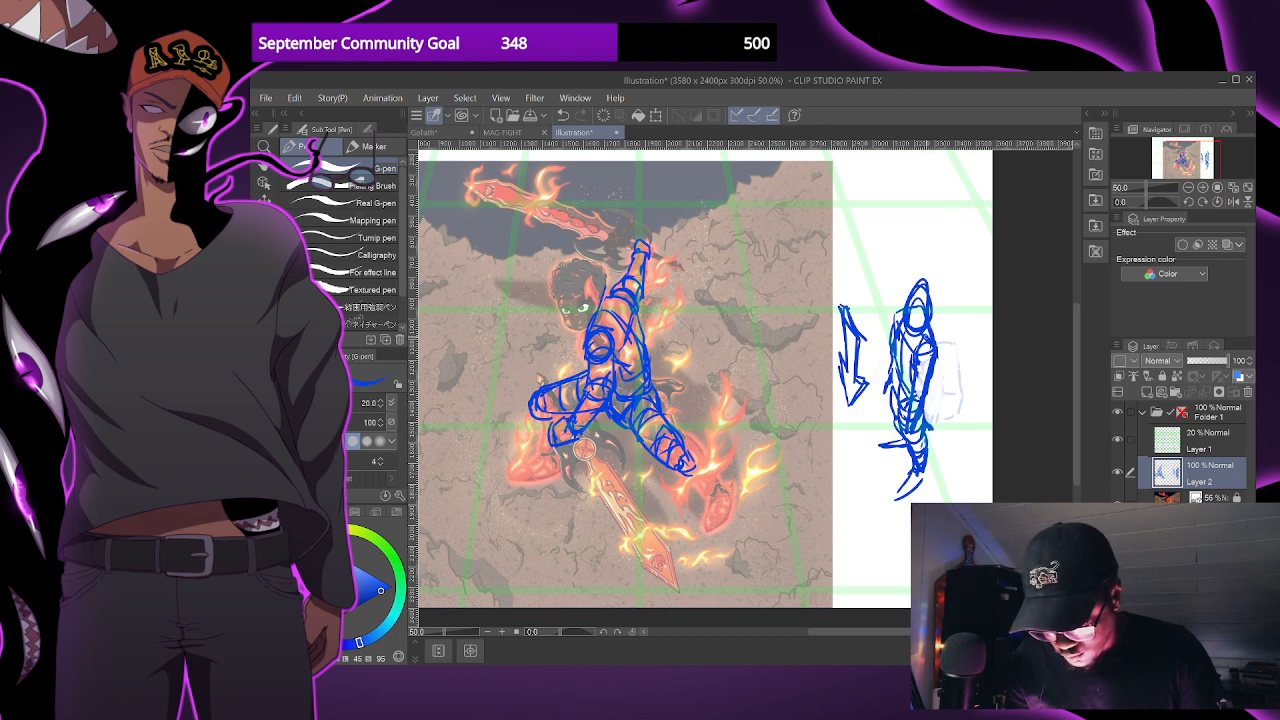
mouse_move(906, 336)
left_mouse_down()
mouse_move(890, 420)
mouse_move(945, 416)
mouse_move(947, 430)
mouse_move(924, 427)
mouse_move(939, 446)
mouse_move(963, 442)
left_mouse_up()
- Strengthen the main figure's bent leg and sketch its flat foot, checking the drawing with the reference illustration temporarily hidden
scroll(947, 425, "down", 1)
scroll(924, 427, "up", 1)
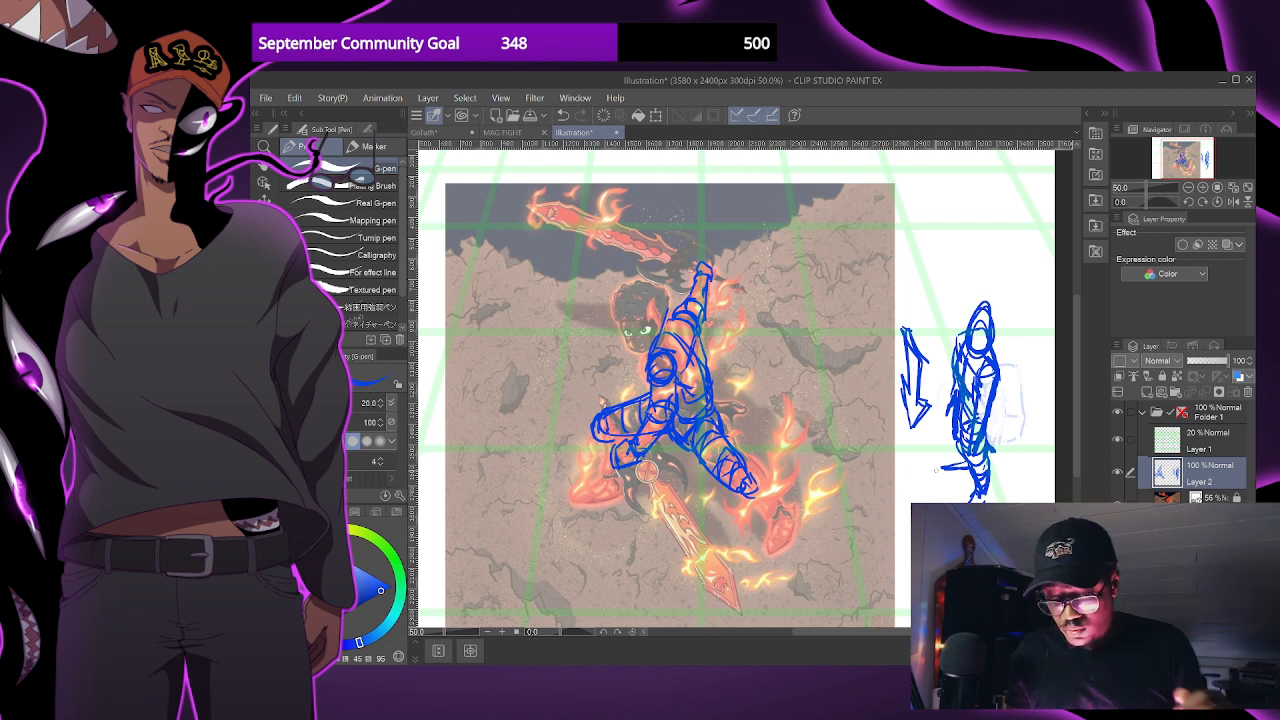
left_click_drag(938, 475, 813, 455)
key("ctrl+minus")
left_click_drag(796, 380, 849, 373)
key("ctrl+plus")
left_click_drag(746, 418, 816, 406)
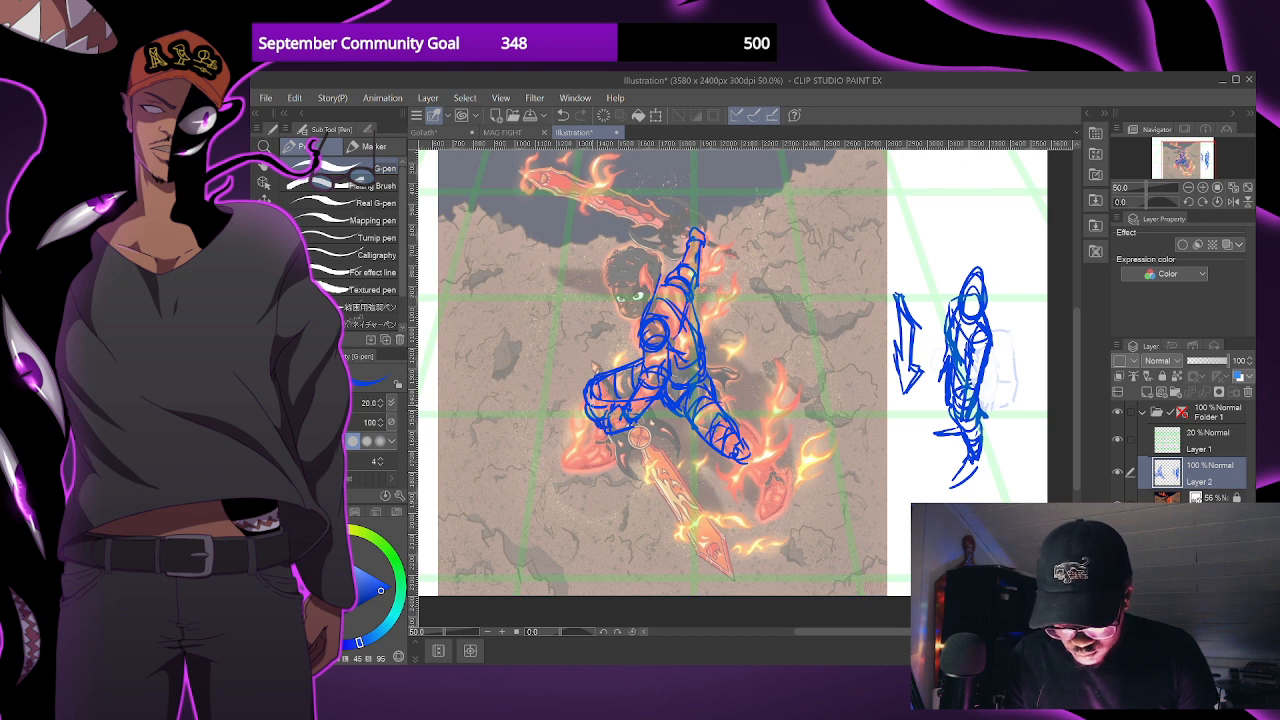
mouse_move(593, 417)
left_mouse_down()
mouse_move(553, 432)
mouse_move(596, 438)
left_mouse_up()
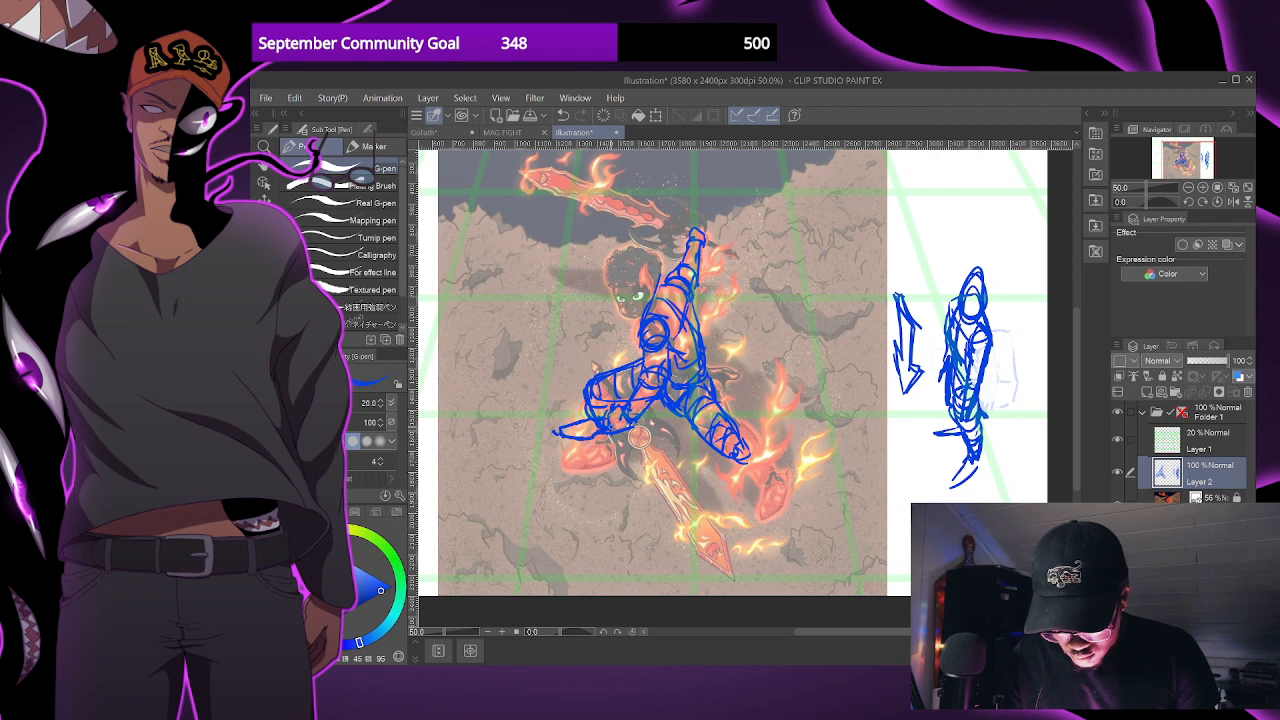
left_click_drag(802, 459, 801, 461)
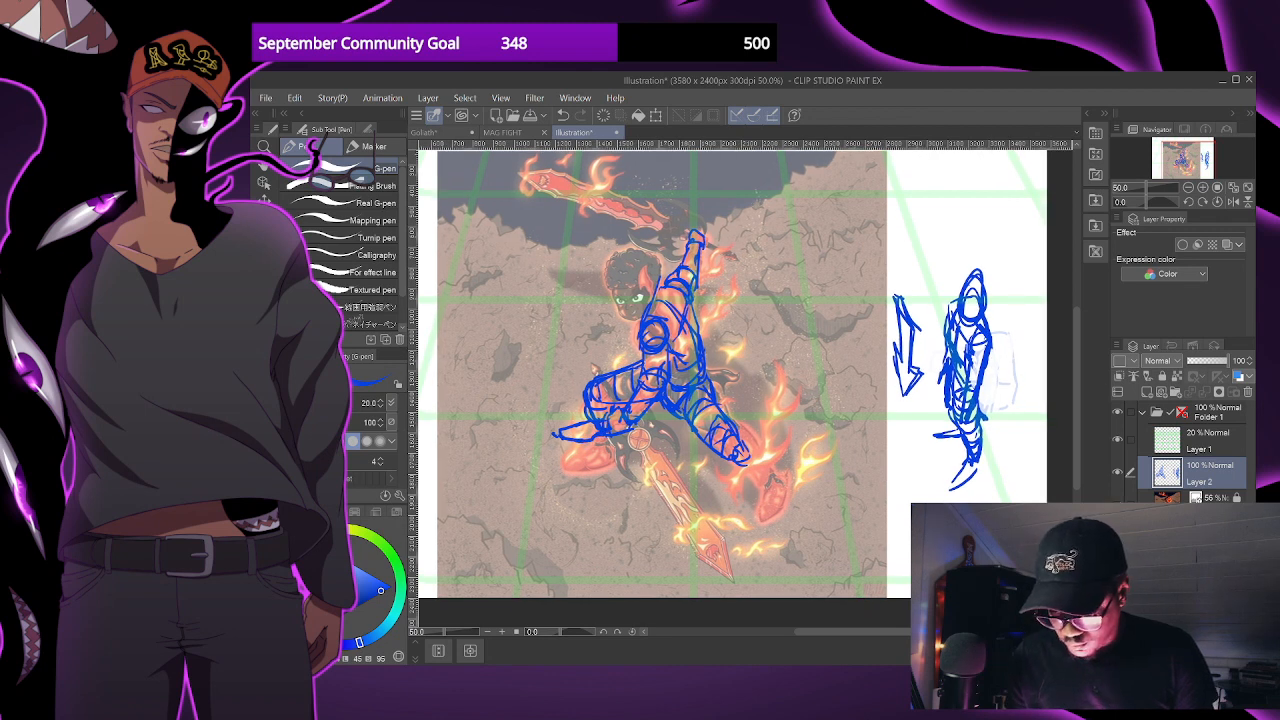
left_click(1117, 505)
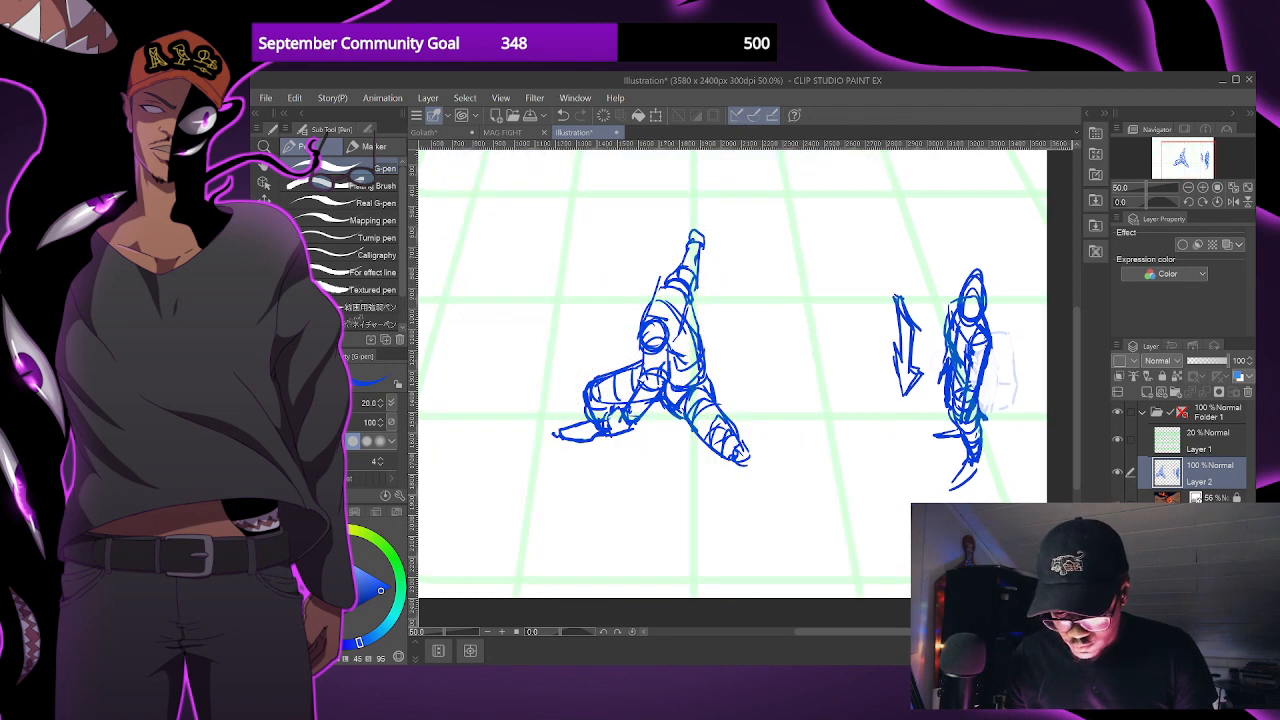
left_click(1117, 504)
- Extend the main figure's outstretched leg with a rough shin shape below the knee and undo the excess end strokes
mouse_move(758, 489)
left_mouse_down()
mouse_move(733, 459)
mouse_move(776, 481)
left_mouse_up()
key("ctrl+z")
key("ctrl+z")
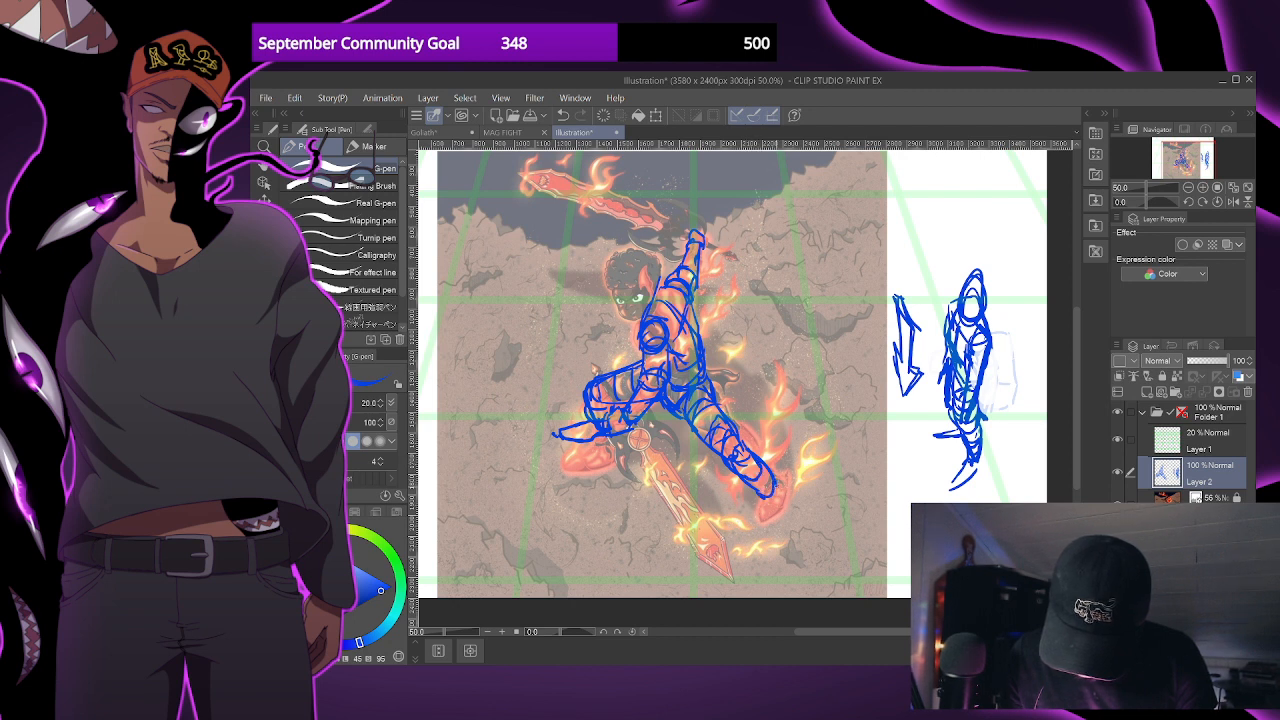
key("ctrl+z")
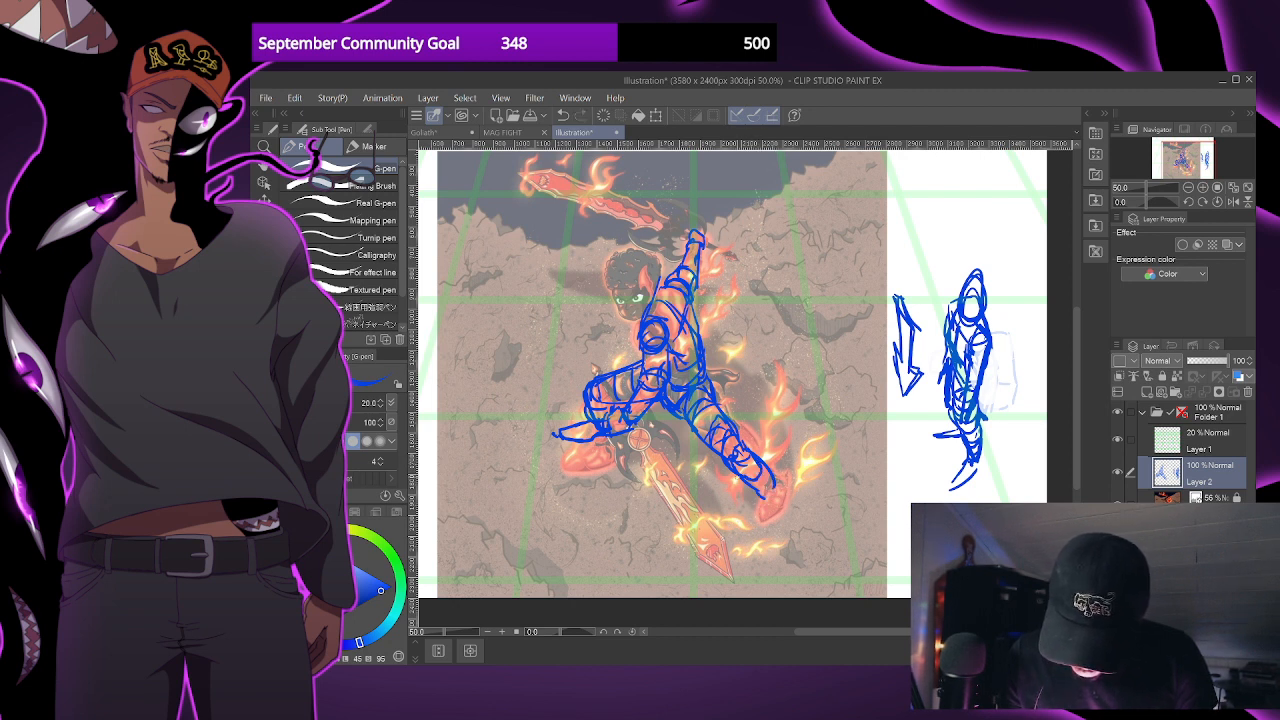
key("ctrl+z")
left_click_drag(748, 447, 803, 530)
key("ctrl+z")
left_click_drag(745, 448, 795, 526)
left_click_drag(762, 465, 791, 517)
key("ctrl+z")
key("ctrl+z")
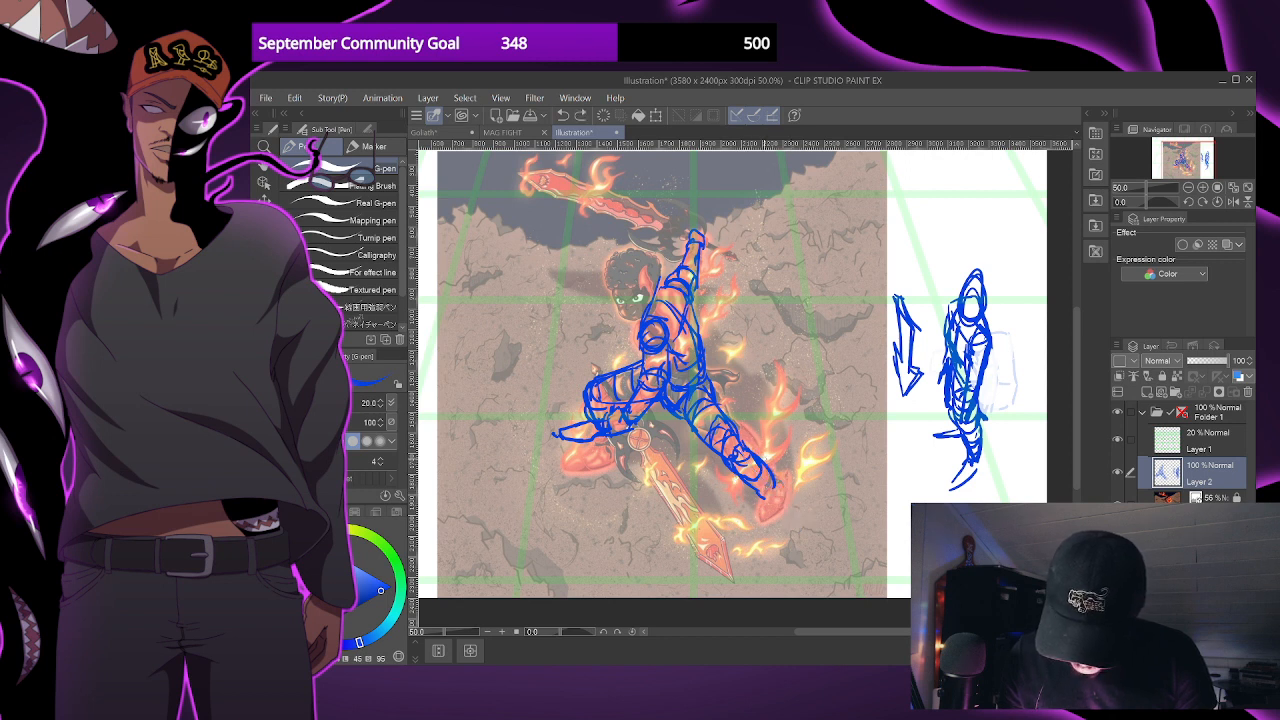
- Redraw the outstretched leg's shin as a longer tapering form with curved cross-contours, adding the foot and reinforcing the thigh
left_click_drag(750, 448, 794, 503)
key("ctrl+z")
left_click_drag(751, 449, 785, 506)
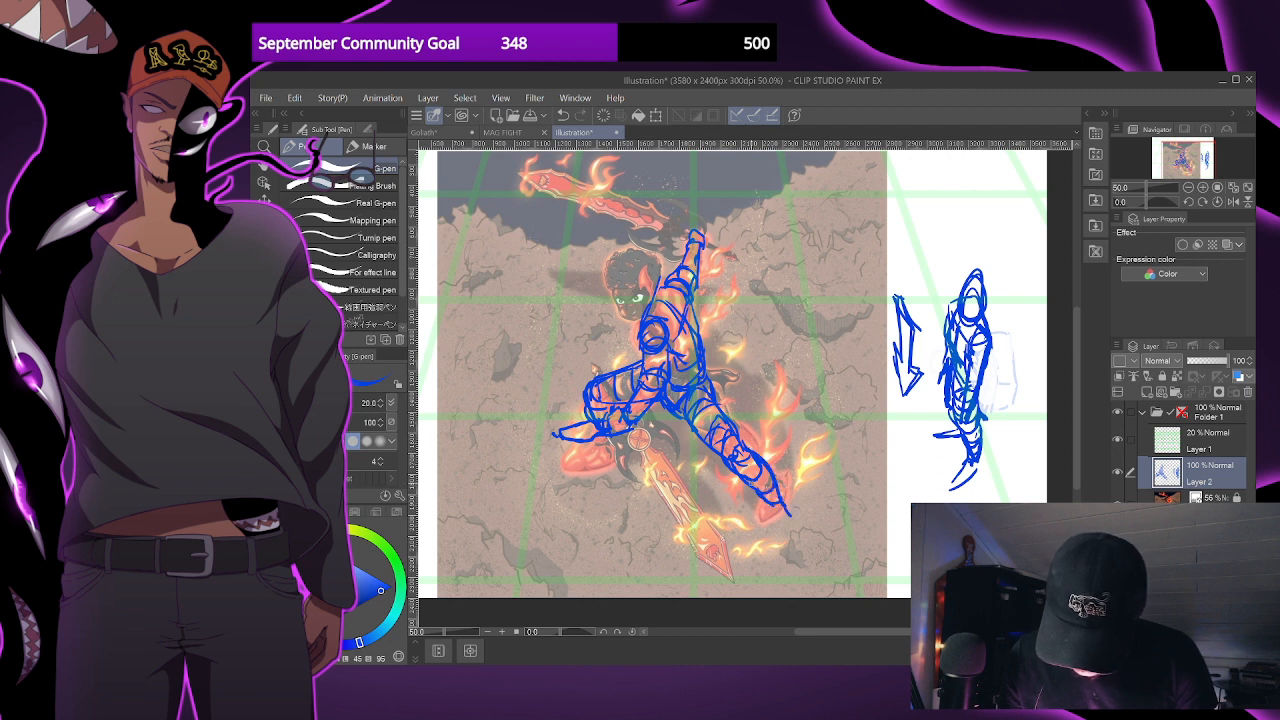
left_click_drag(735, 471, 759, 463)
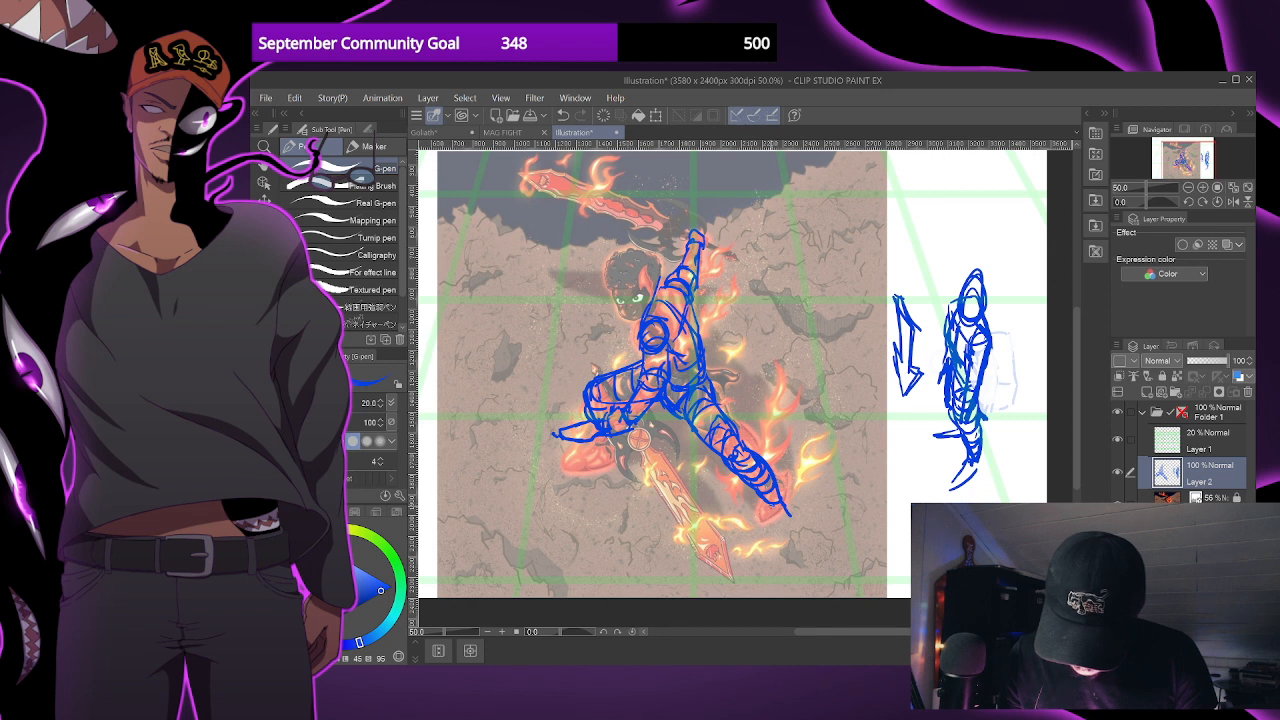
left_click_drag(764, 502, 805, 540)
key("ctrl+z")
left_click_drag(713, 411, 741, 451)
left_click_drag(659, 299, 683, 348)
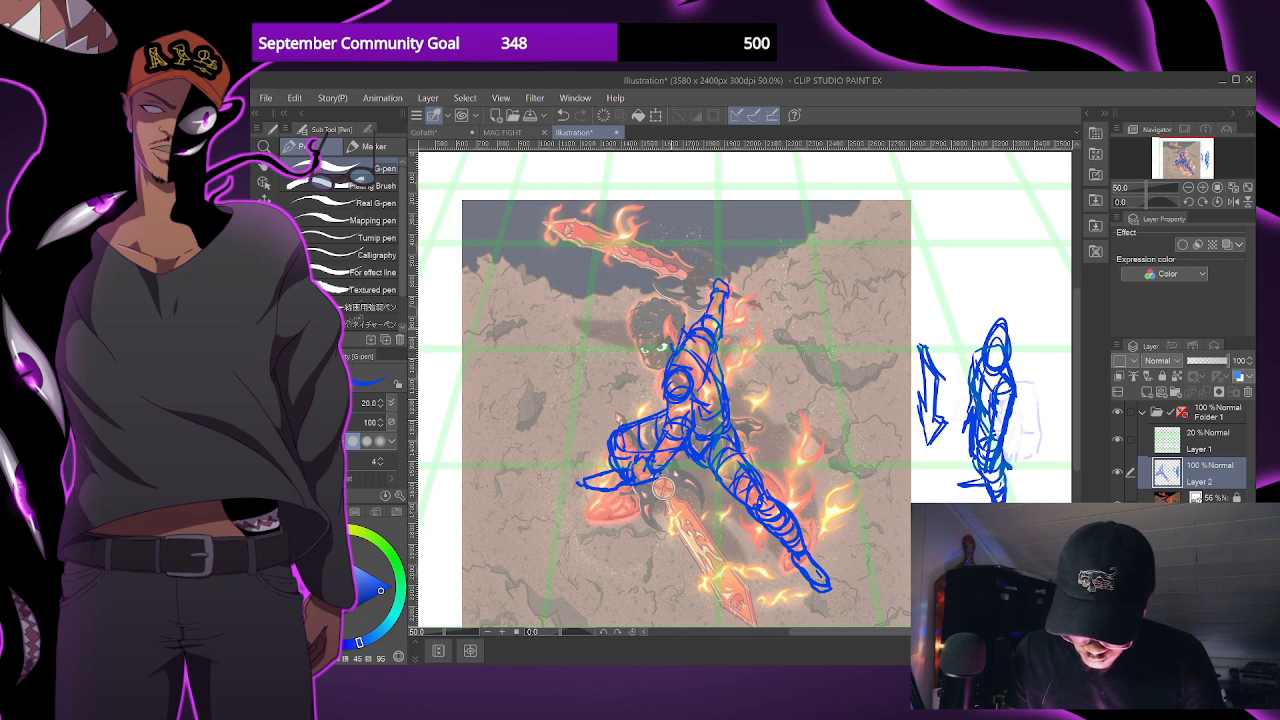
left_click_drag(658, 298, 667, 348)
key("ctrl+z")
key("ctrl+z")
key("ctrl+z")
- Sketch an oval head with curved facial guidelines above the main figure's shoulder, undoing the stray guideline strokes
mouse_move(662, 293)
left_mouse_down()
mouse_move(667, 350)
mouse_move(680, 331)
left_mouse_up()
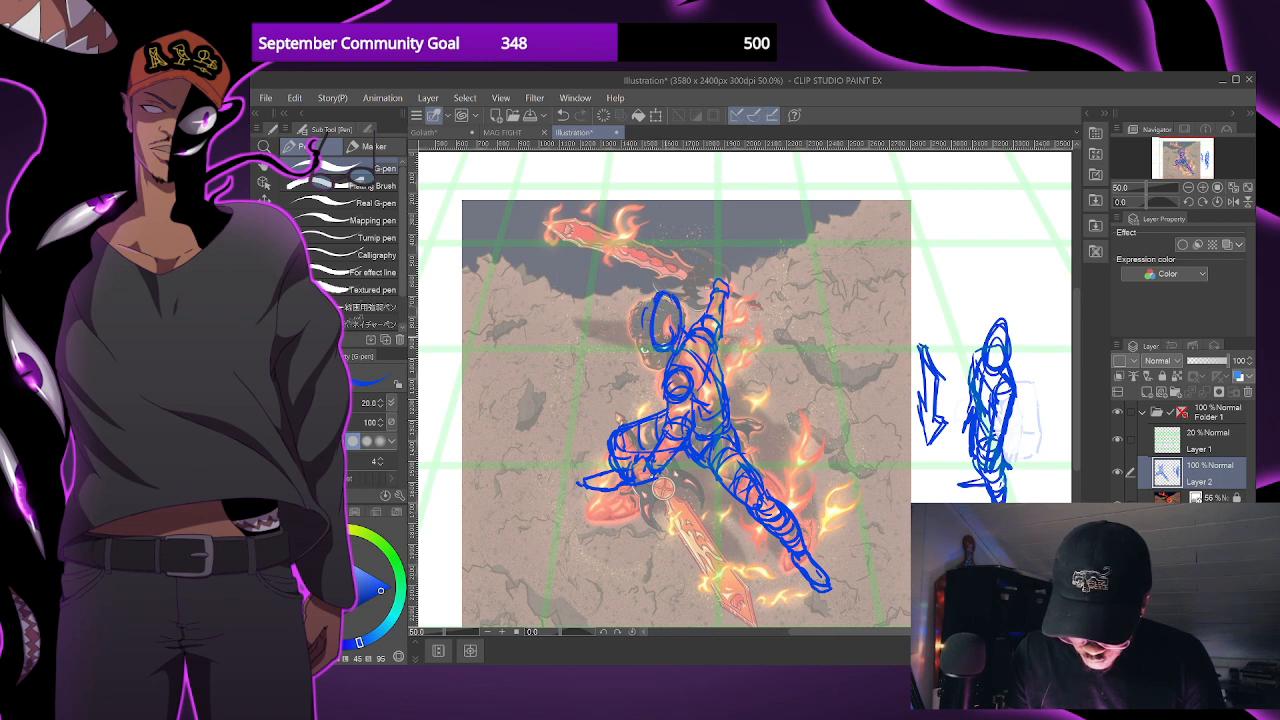
left_click_drag(648, 322, 682, 328)
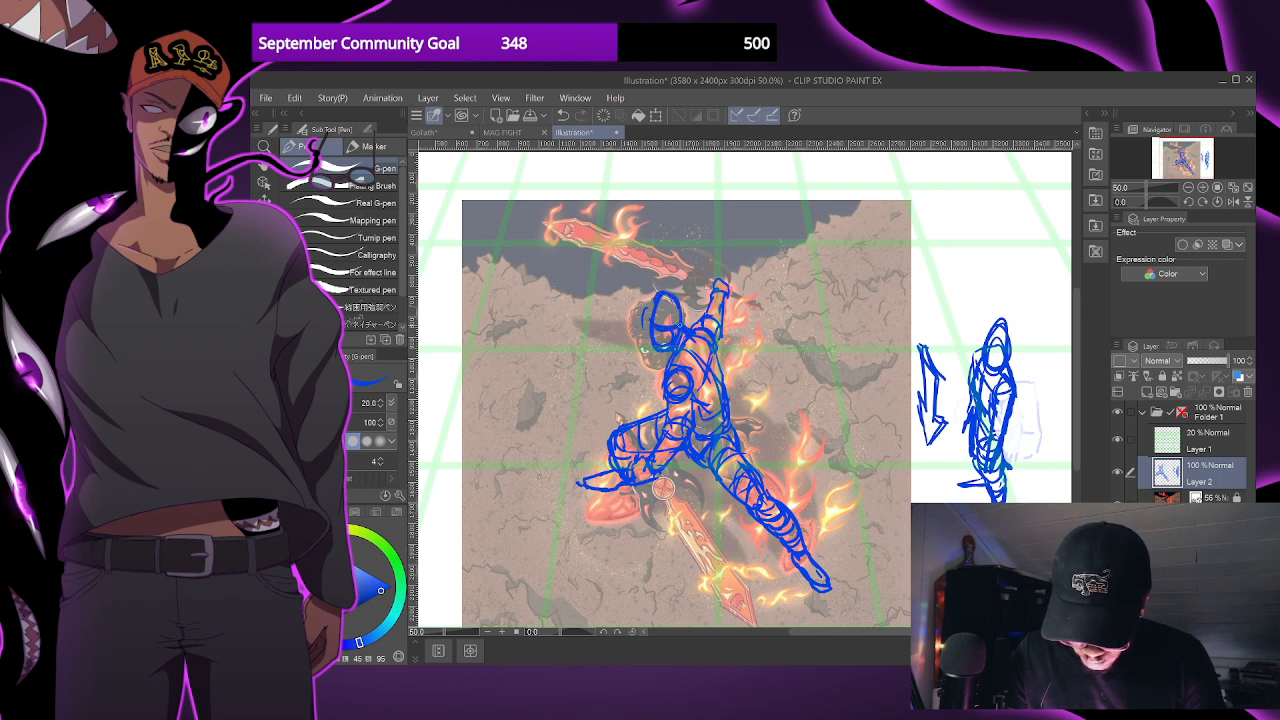
key("ctrl+z")
key("ctrl+z")
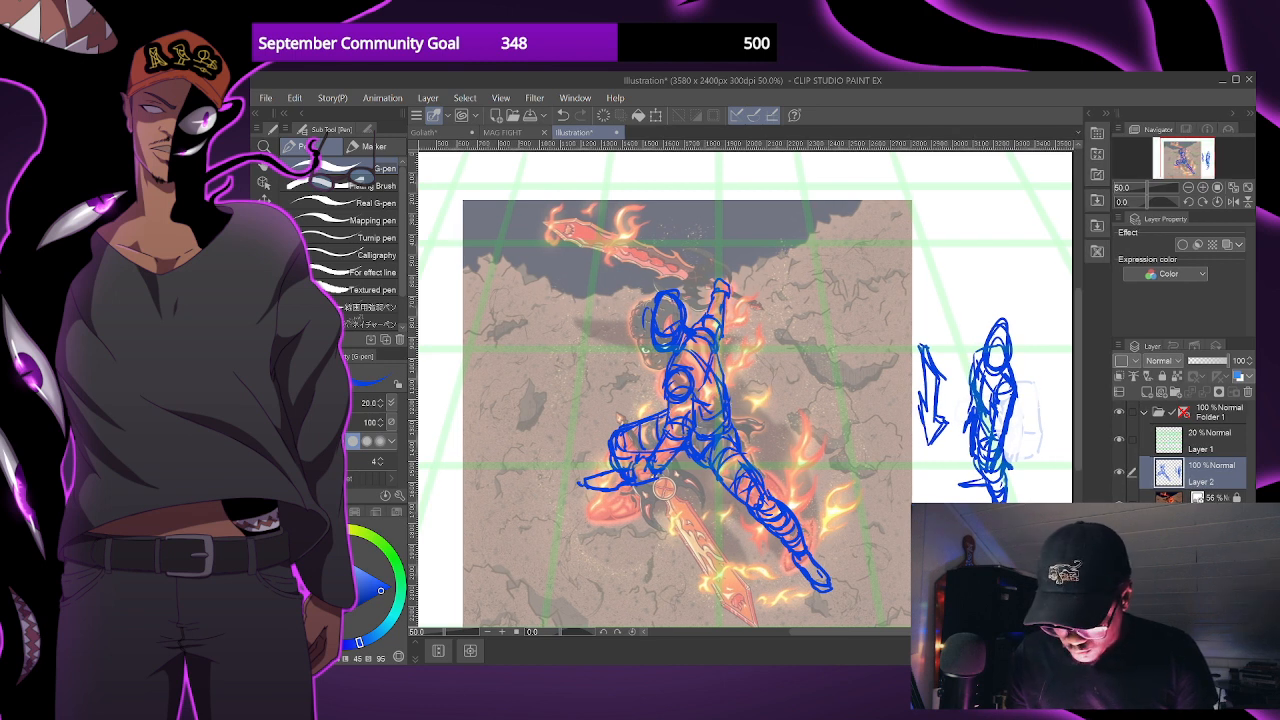
- Examine the blue figure against the green grid with the reference illustration hidden, and restore the reference
left_click(1118, 502)
scroll(809, 400, "down", 1)
scroll(780, 392, "up", 1)
left_click_drag(743, 394, 770, 444)
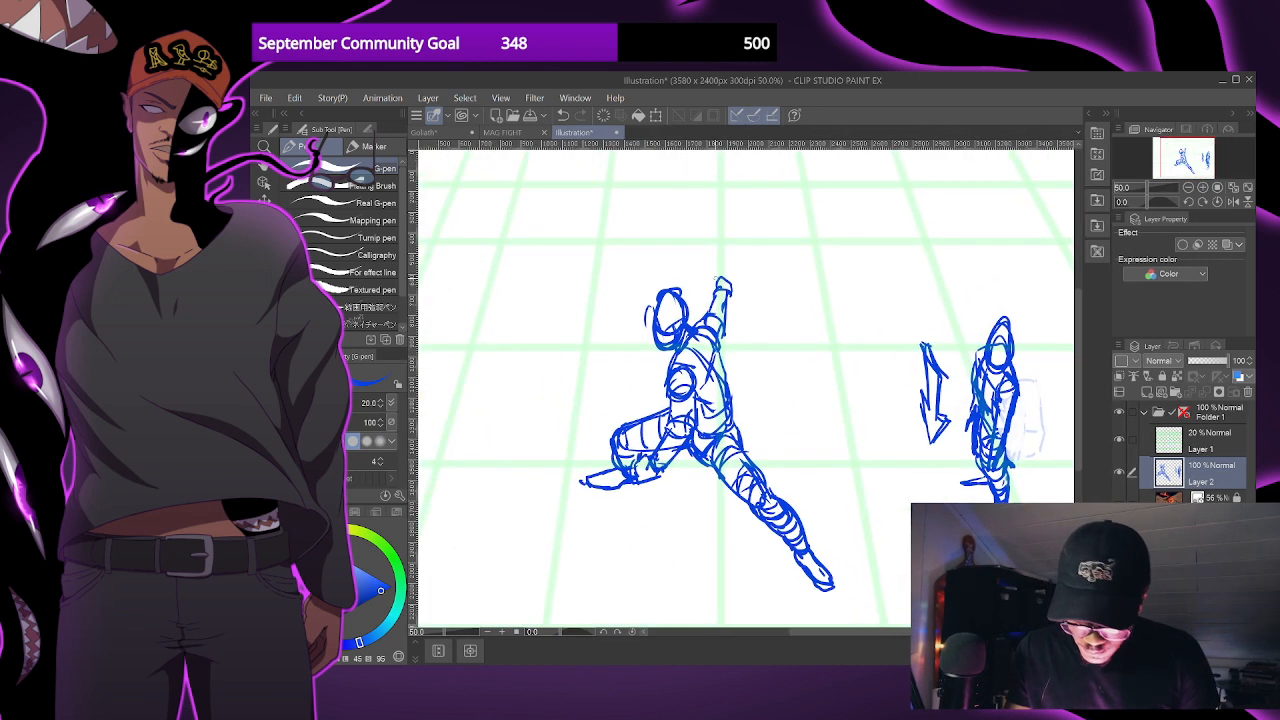
key("ctrl+z")
key("ctrl+z")
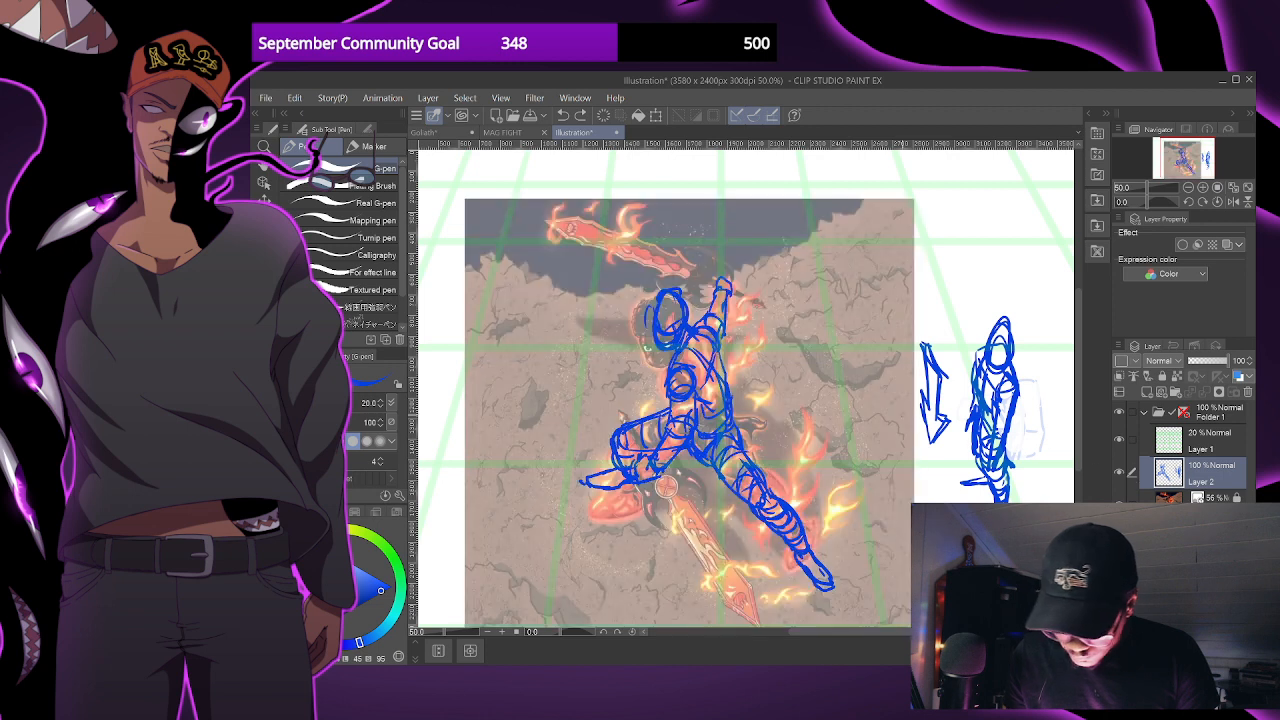
- Sketch a sword grip with a pommel held in the main figure's raised hand
left_click_drag(757, 259, 768, 251)
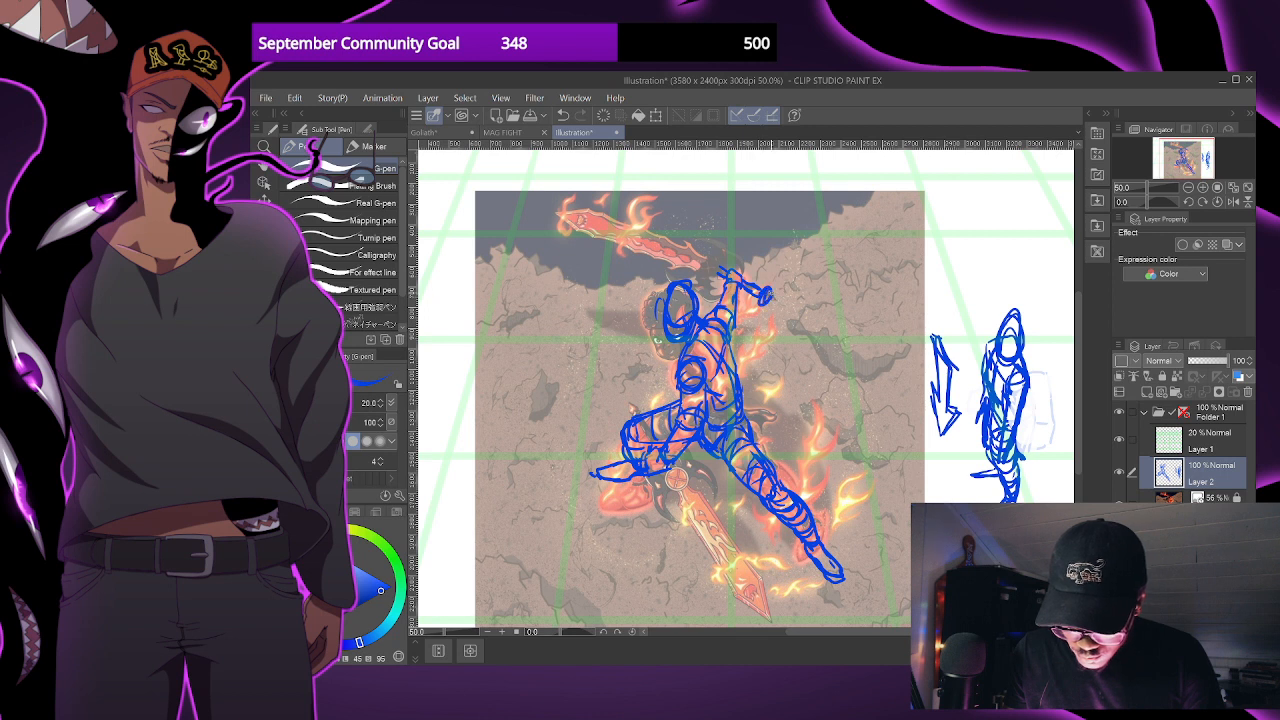
left_click_drag(712, 260, 734, 275)
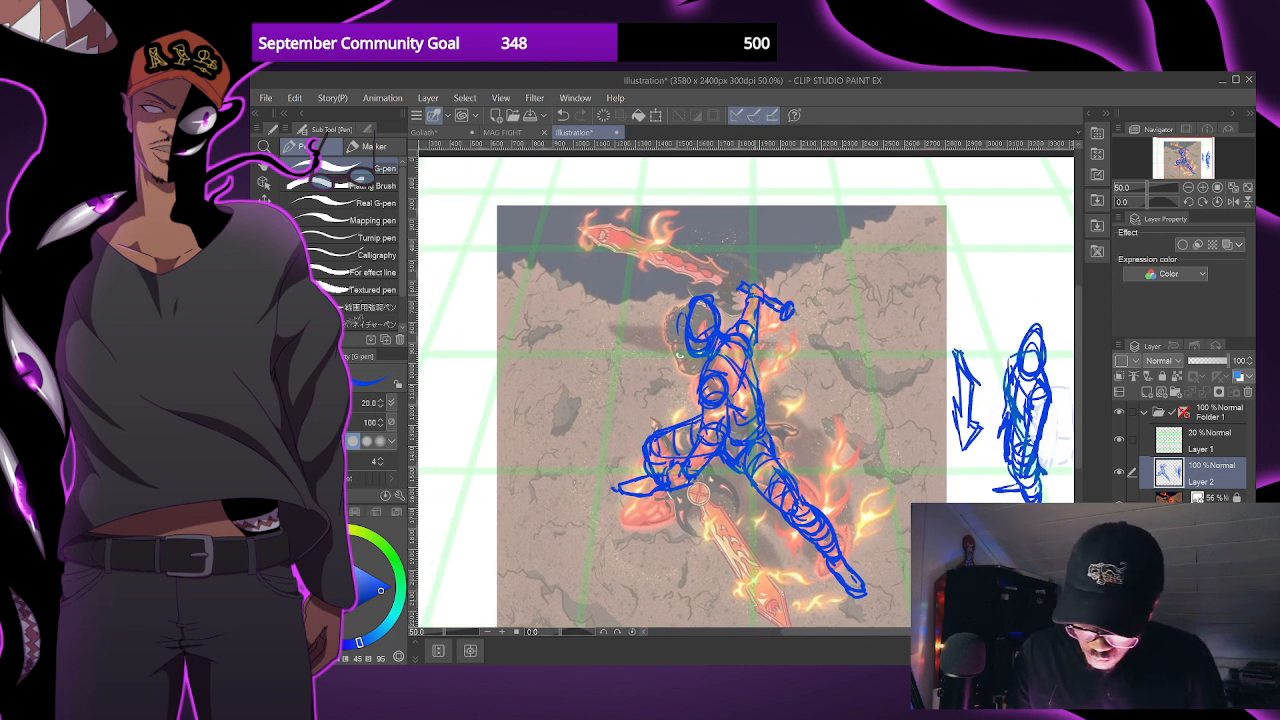
scroll(788, 285, "down", 1)
scroll(827, 340, "up", 2)
mouse_move(803, 372)
left_mouse_down()
mouse_move(822, 323)
mouse_move(816, 362)
left_mouse_up()
scroll(817, 350, "down", 1)
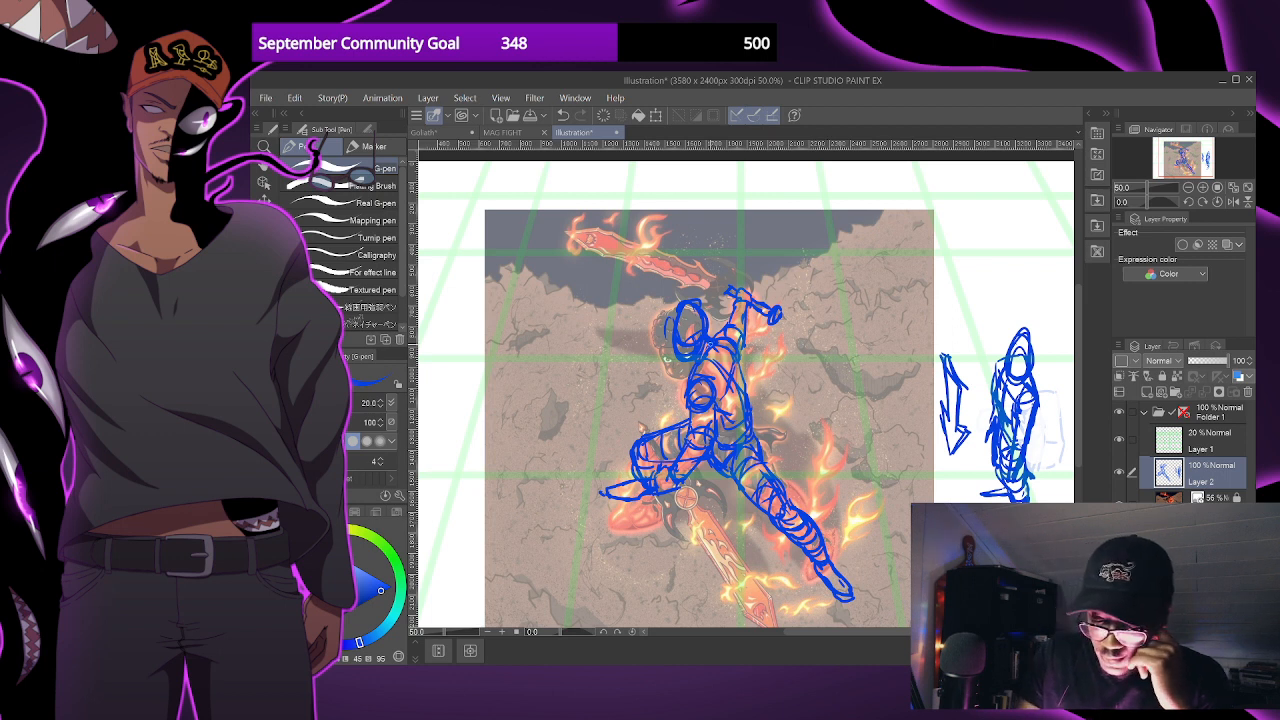
left_click_drag(779, 412, 774, 438)
left_click_drag(701, 387, 691, 405)
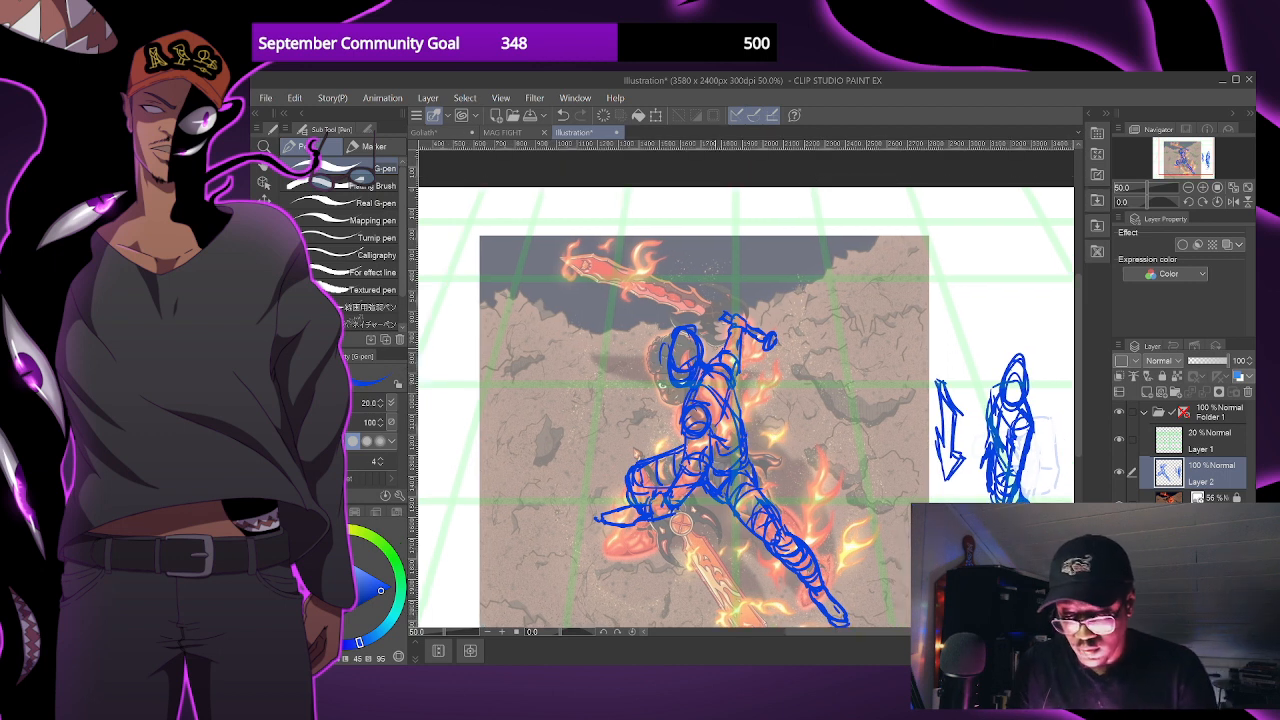
left_click_drag(723, 331, 707, 363)
scroll(727, 352, "down", 1)
key("ctrl+z")
scroll(737, 340, "up", 1)
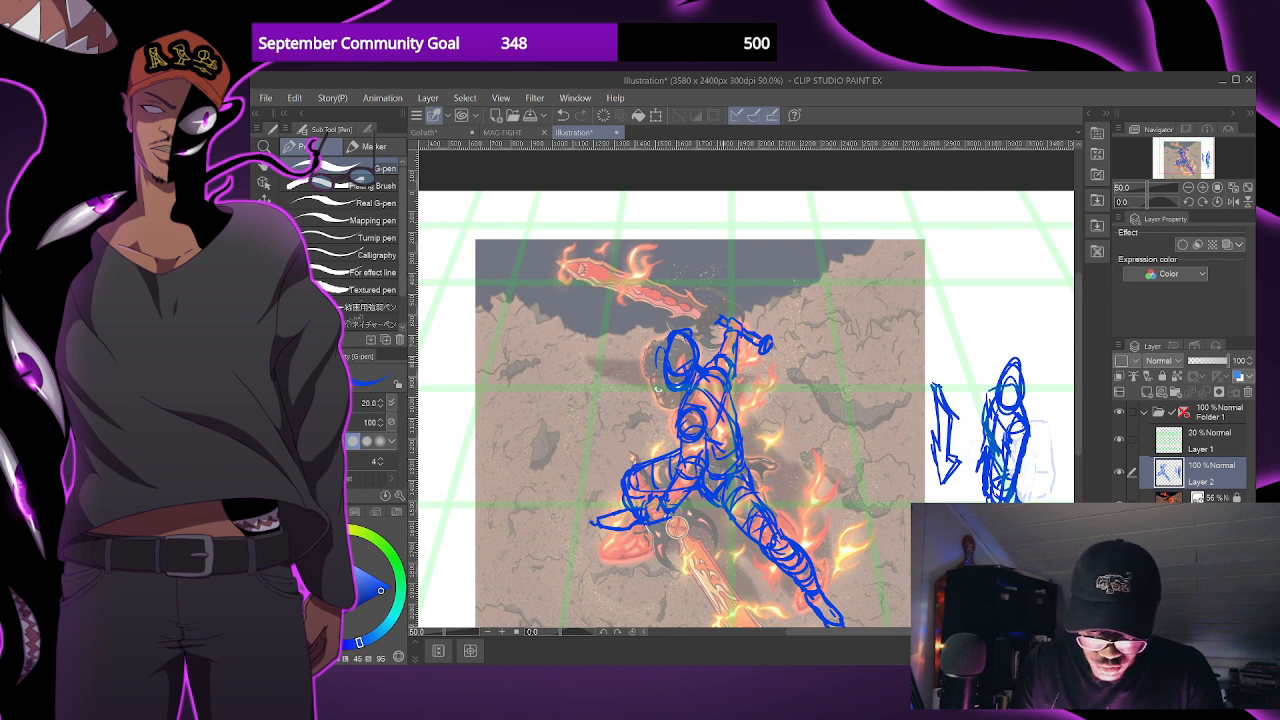
left_click_drag(712, 362, 726, 302)
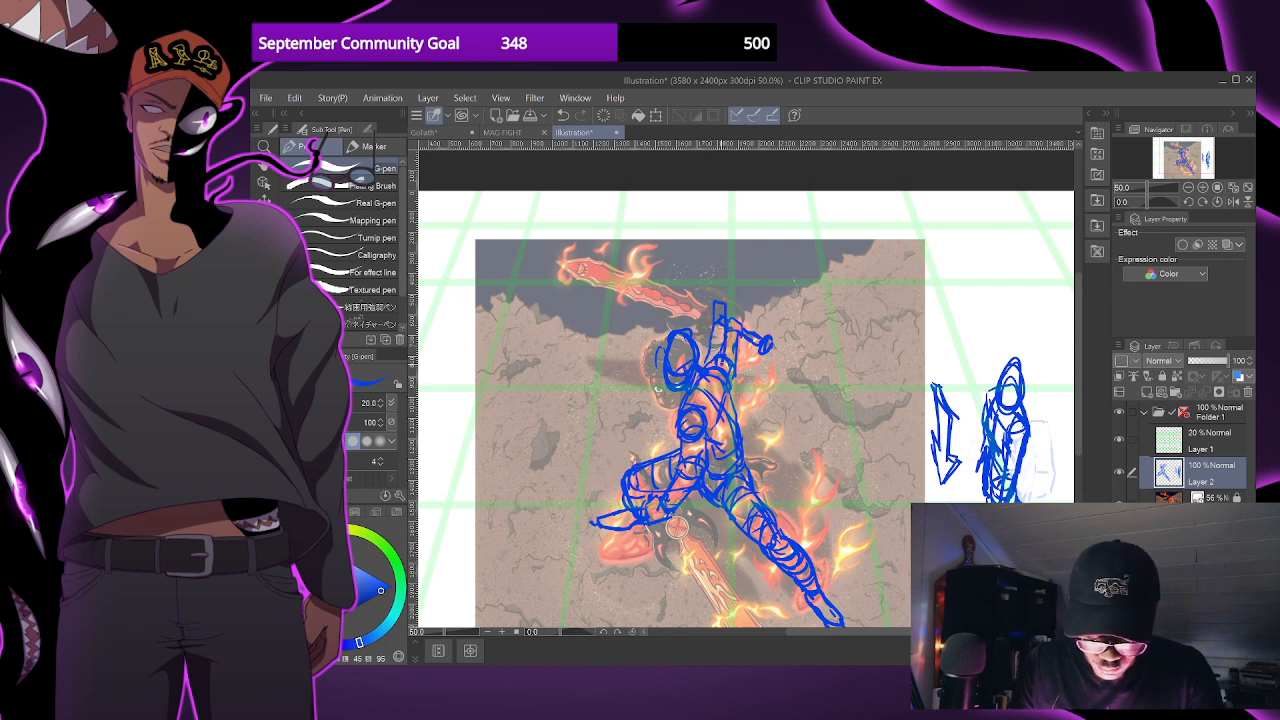
key("ctrl+z")
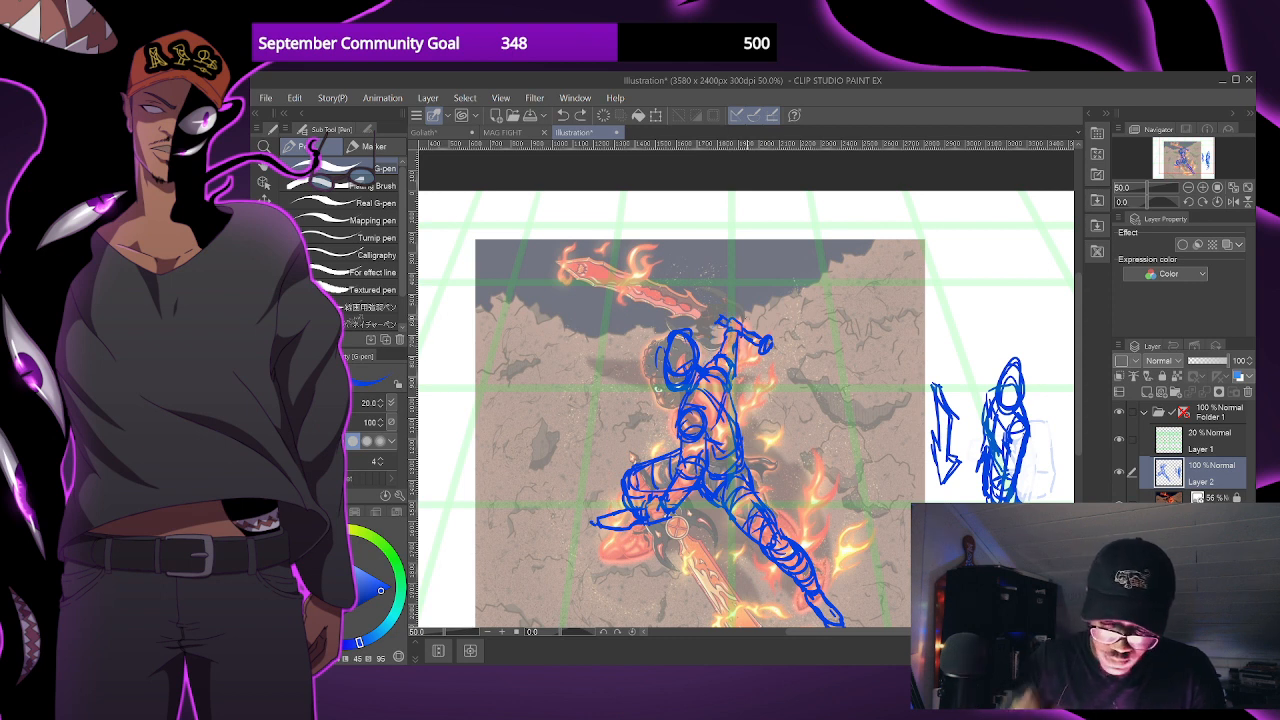
- Compare the figure with and without the reference, then sketch a second sword by the bent leg with its grip, crossguard and long pointed blade
left_click_drag(676, 527, 684, 500)
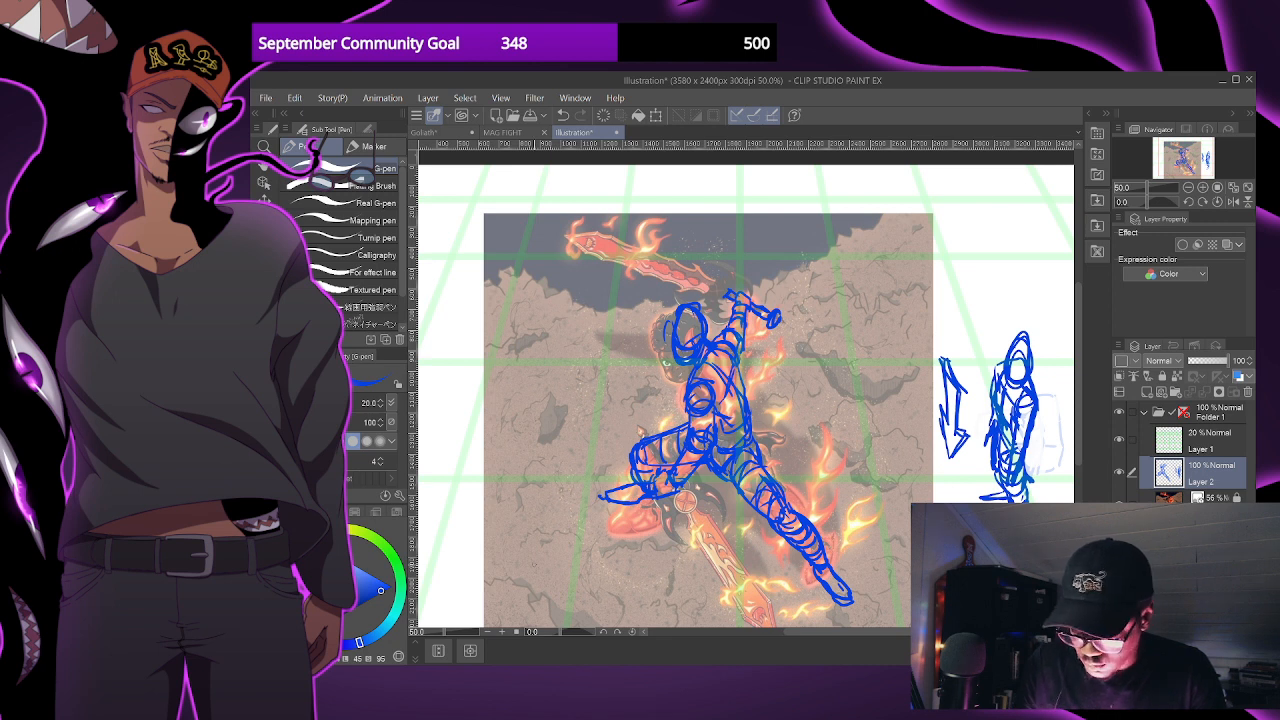
left_click(1119, 504)
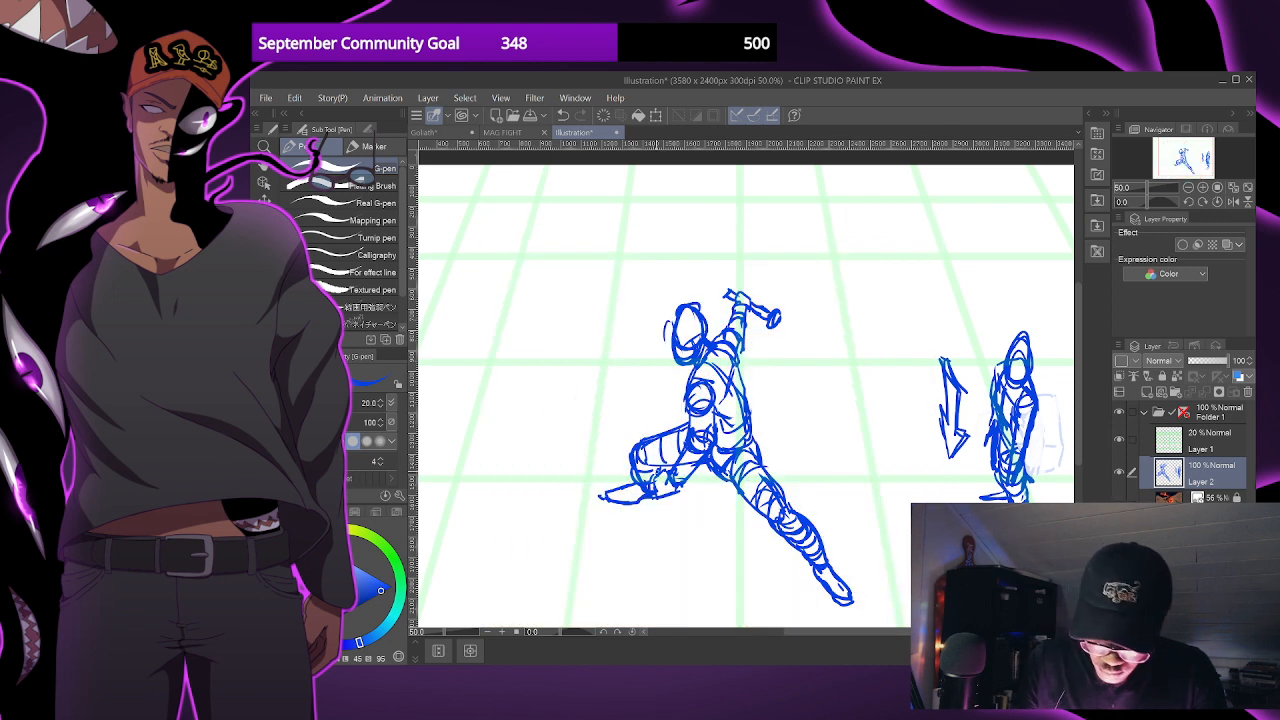
left_click(1119, 497)
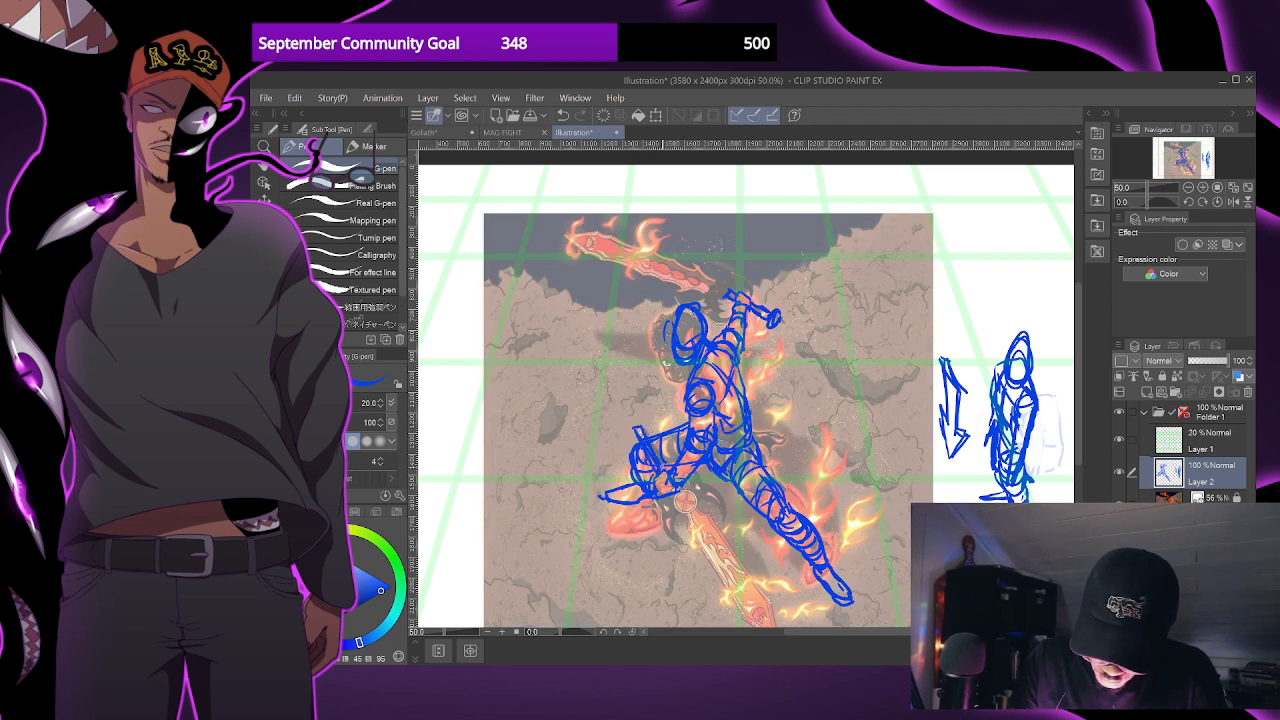
left_click_drag(710, 514, 676, 440)
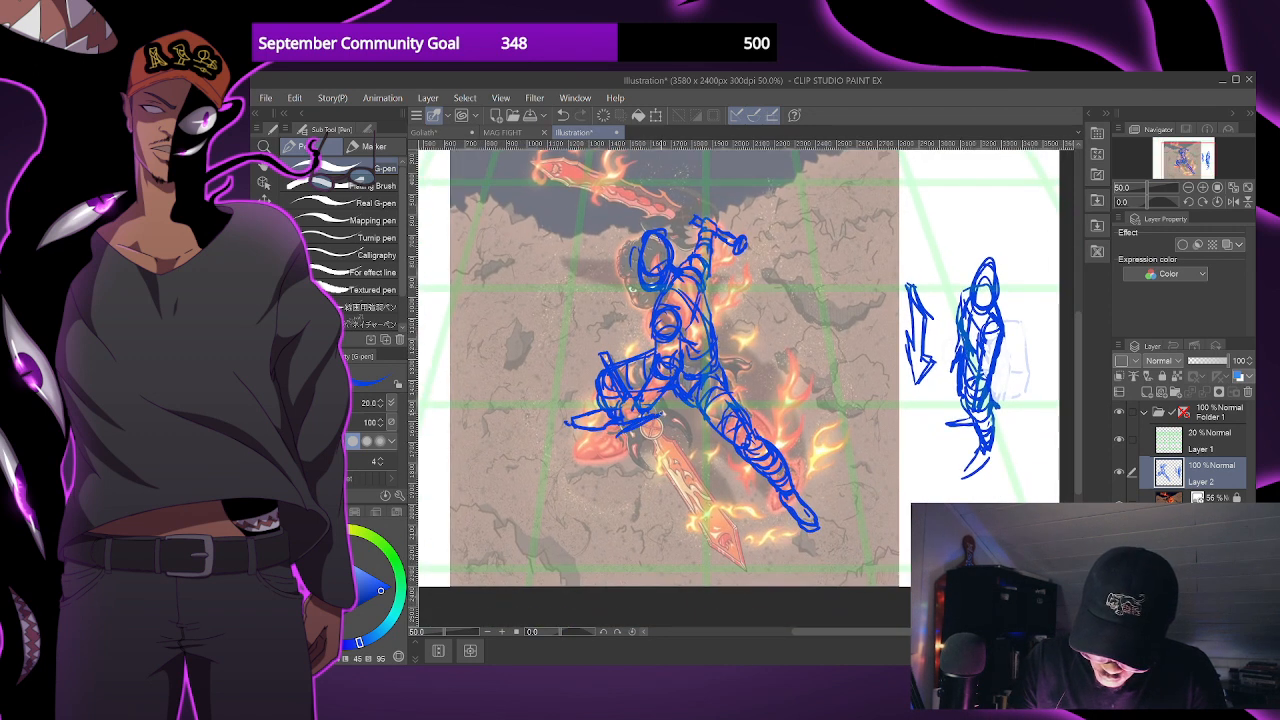
mouse_move(638, 437)
left_mouse_down()
mouse_move(678, 435)
mouse_move(667, 420)
mouse_move(714, 546)
mouse_move(746, 560)
mouse_move(730, 562)
left_mouse_up()
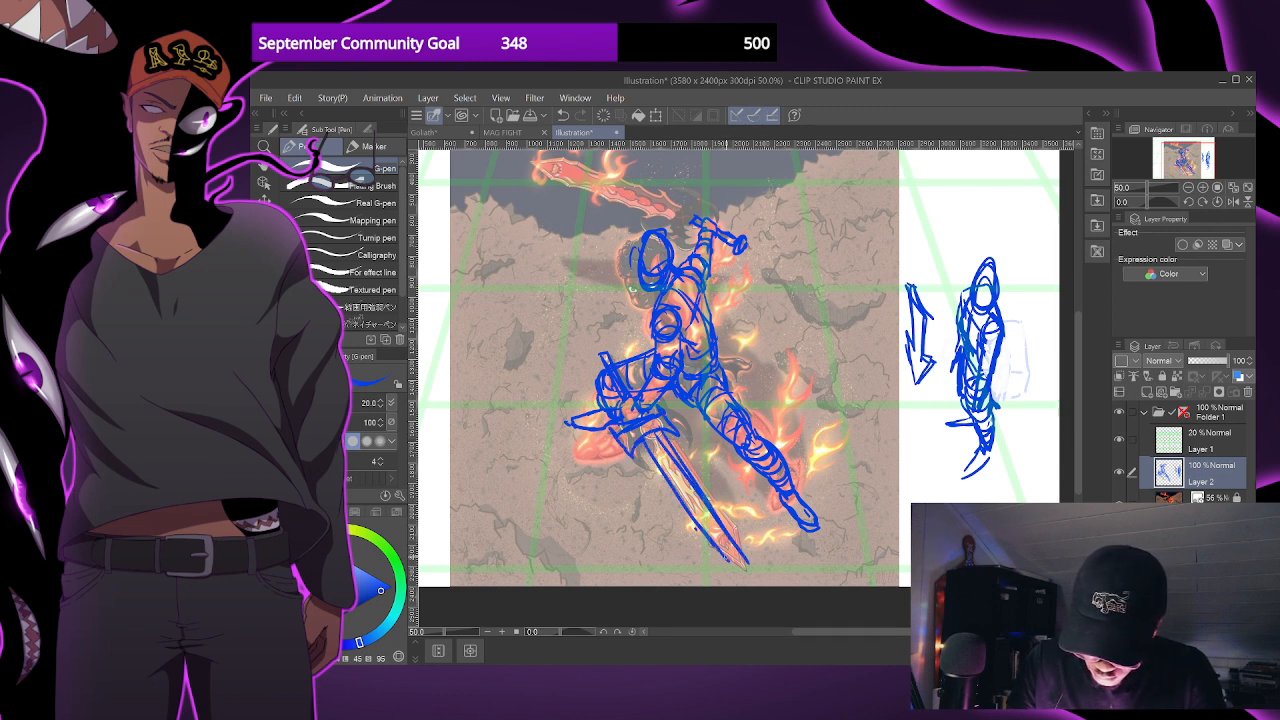
left_click_drag(685, 455, 664, 432)
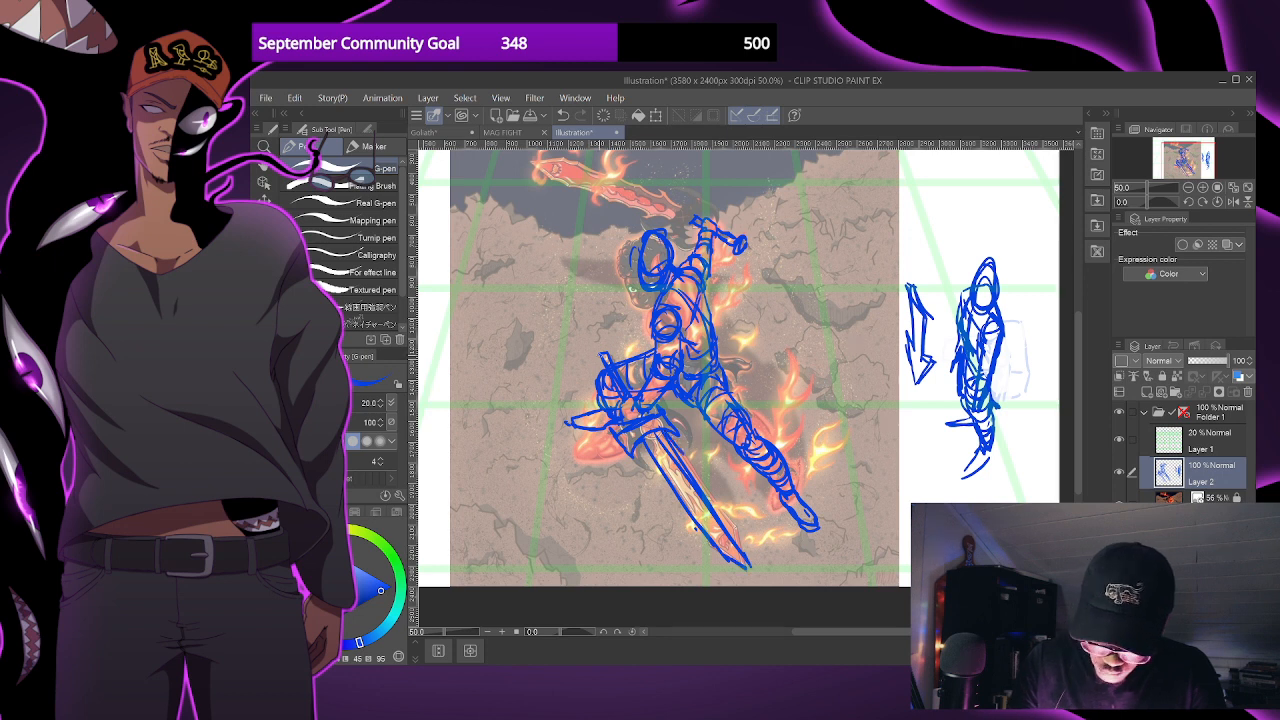
- Add a flared crossguard and a long pointed blade to the raised sword, rotating the canvas for the blade and resetting the rotation
left_click_drag(660, 322, 674, 399)
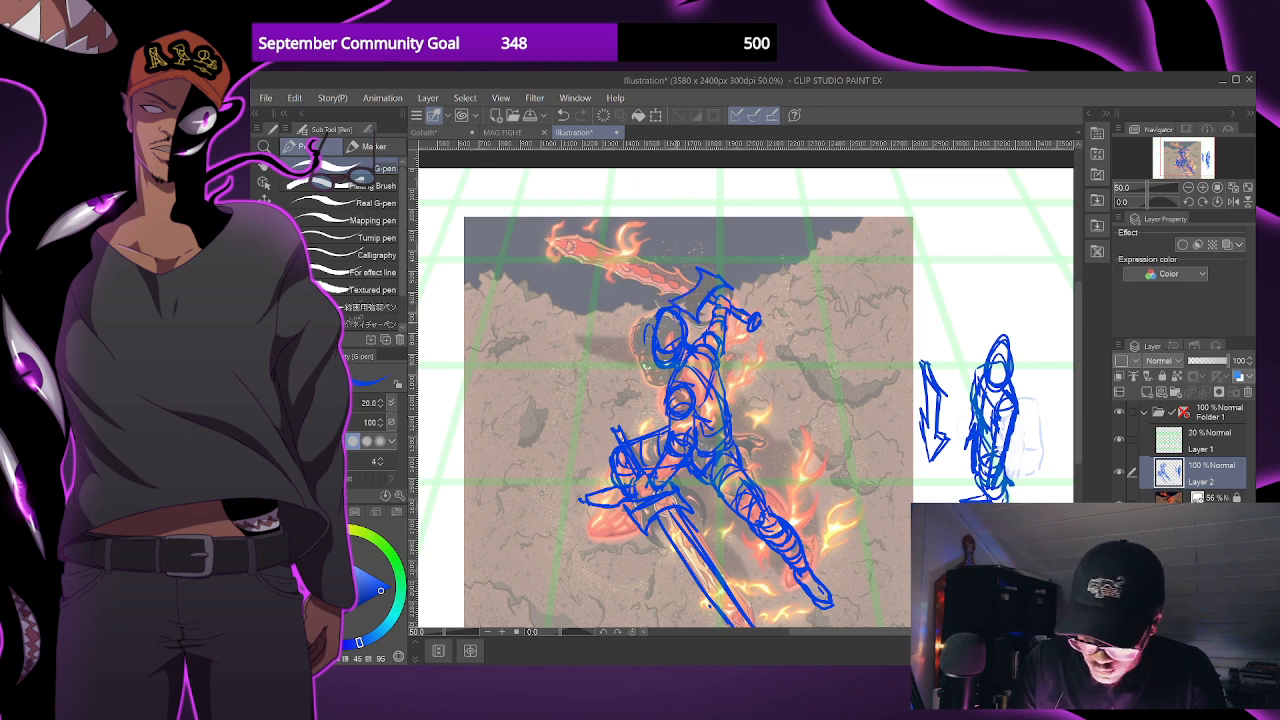
left_click_drag(862, 355, 829, 499)
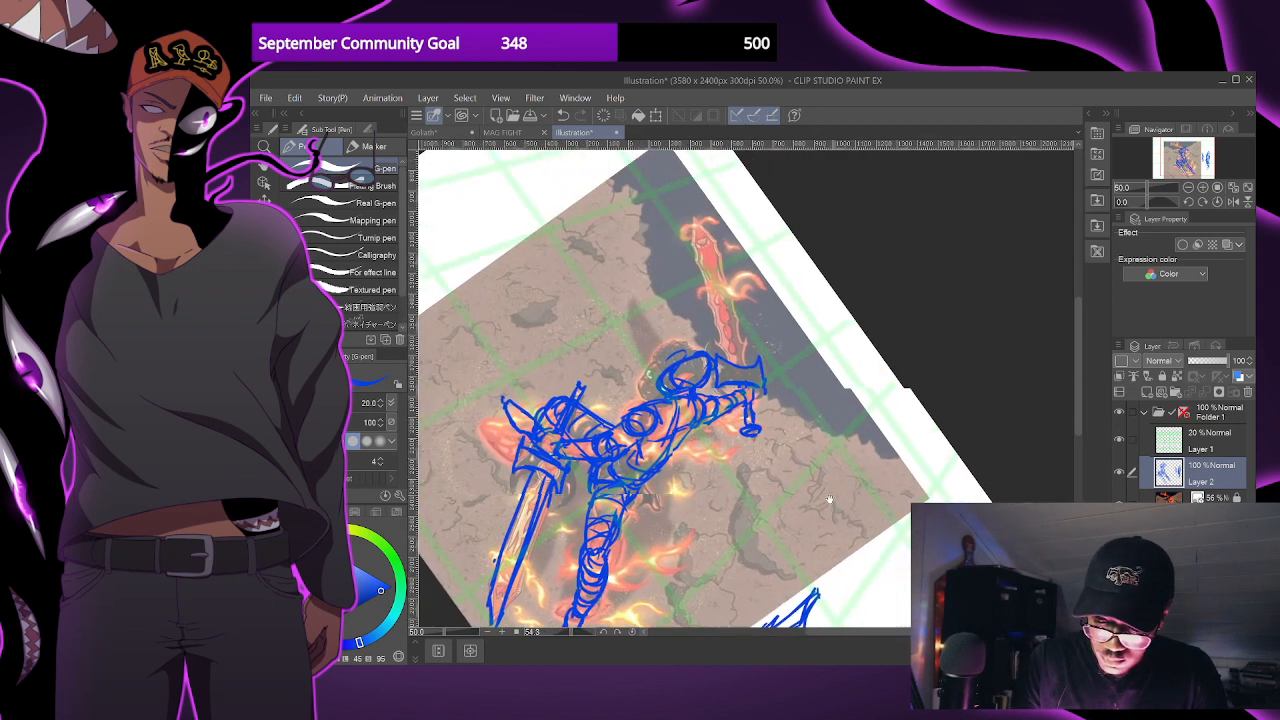
left_click_drag(730, 362, 722, 250)
mouse_move(726, 312)
left_mouse_down()
mouse_move(728, 211)
mouse_move(745, 334)
mouse_move(738, 245)
left_mouse_up()
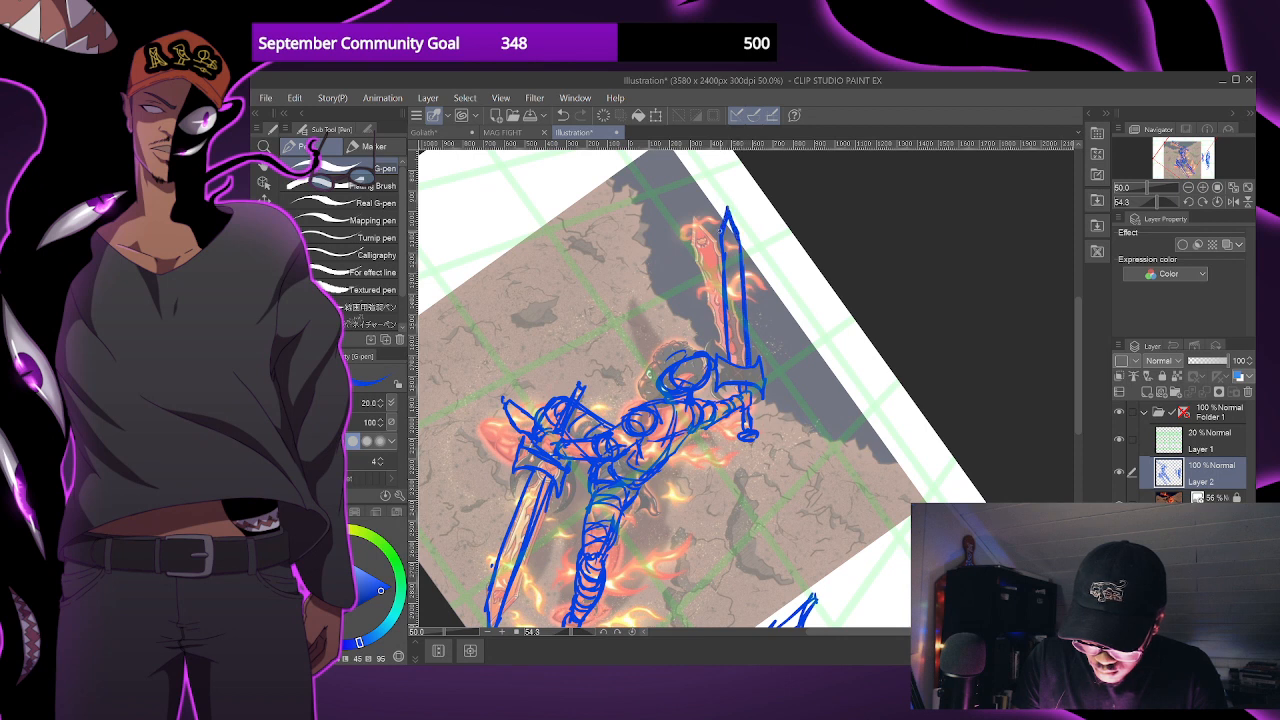
left_click_drag(727, 324, 726, 360)
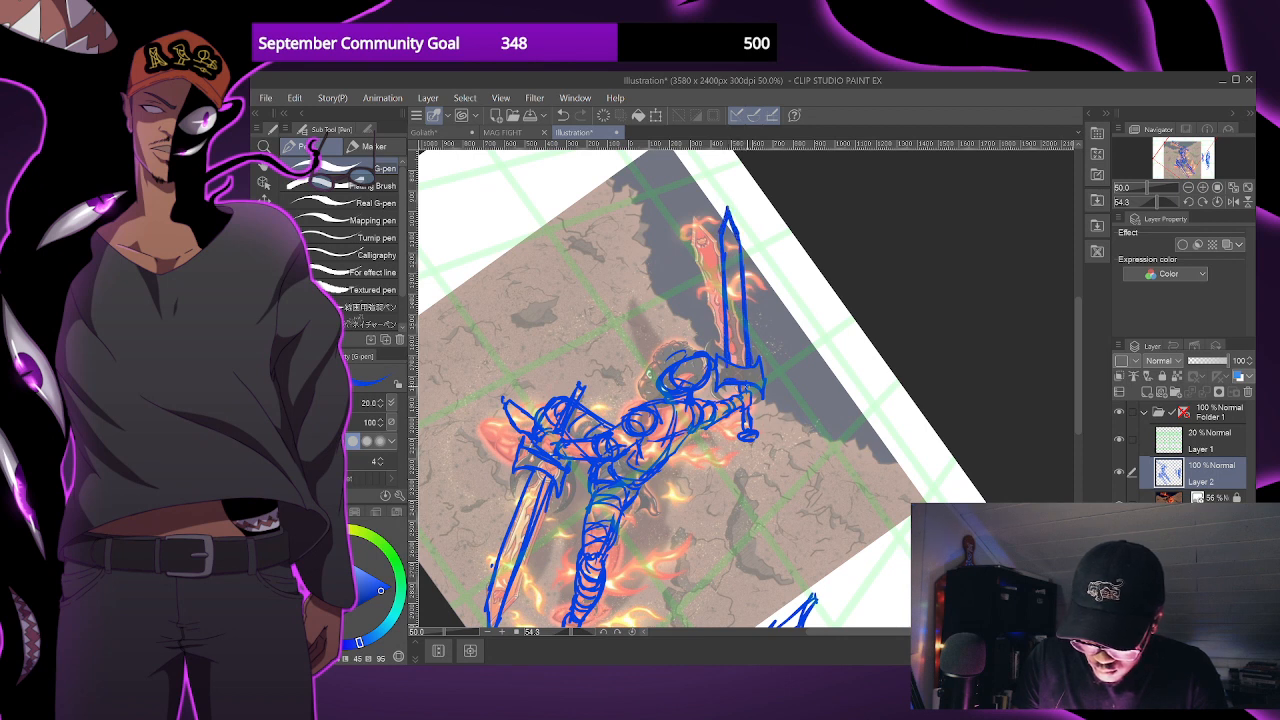
left_click(631, 630)
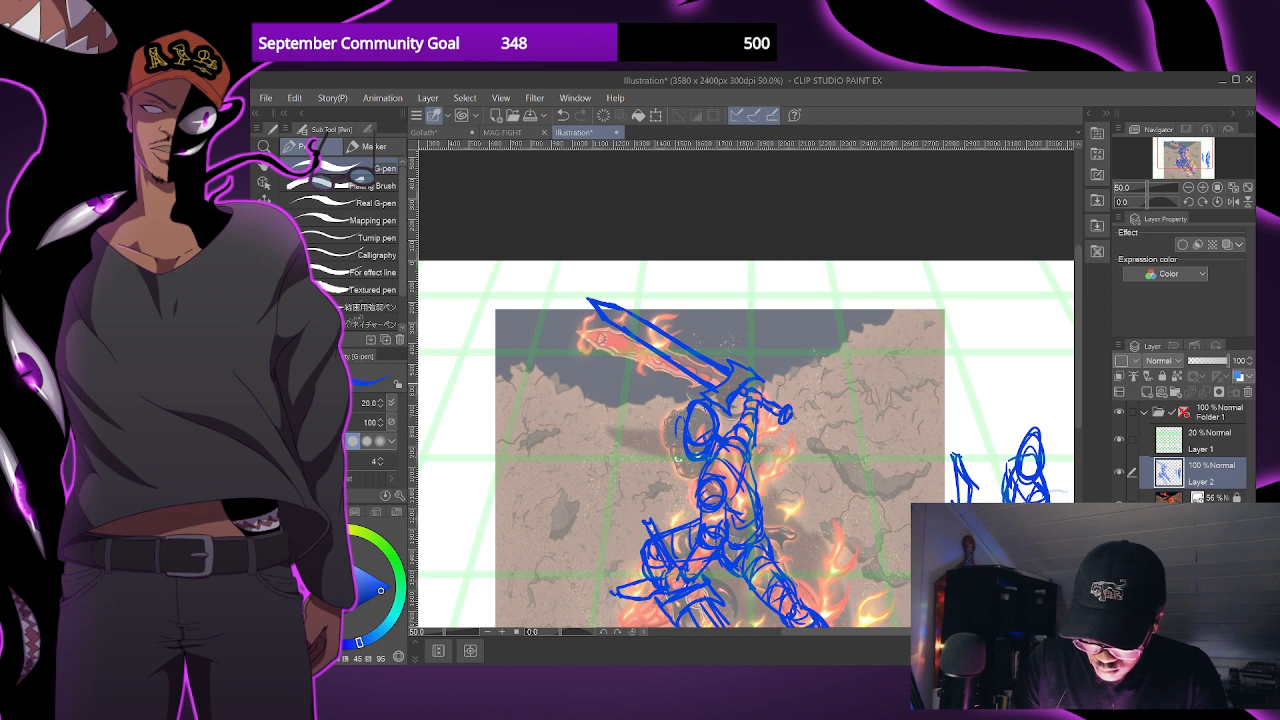
scroll(700, 353, "down", 2)
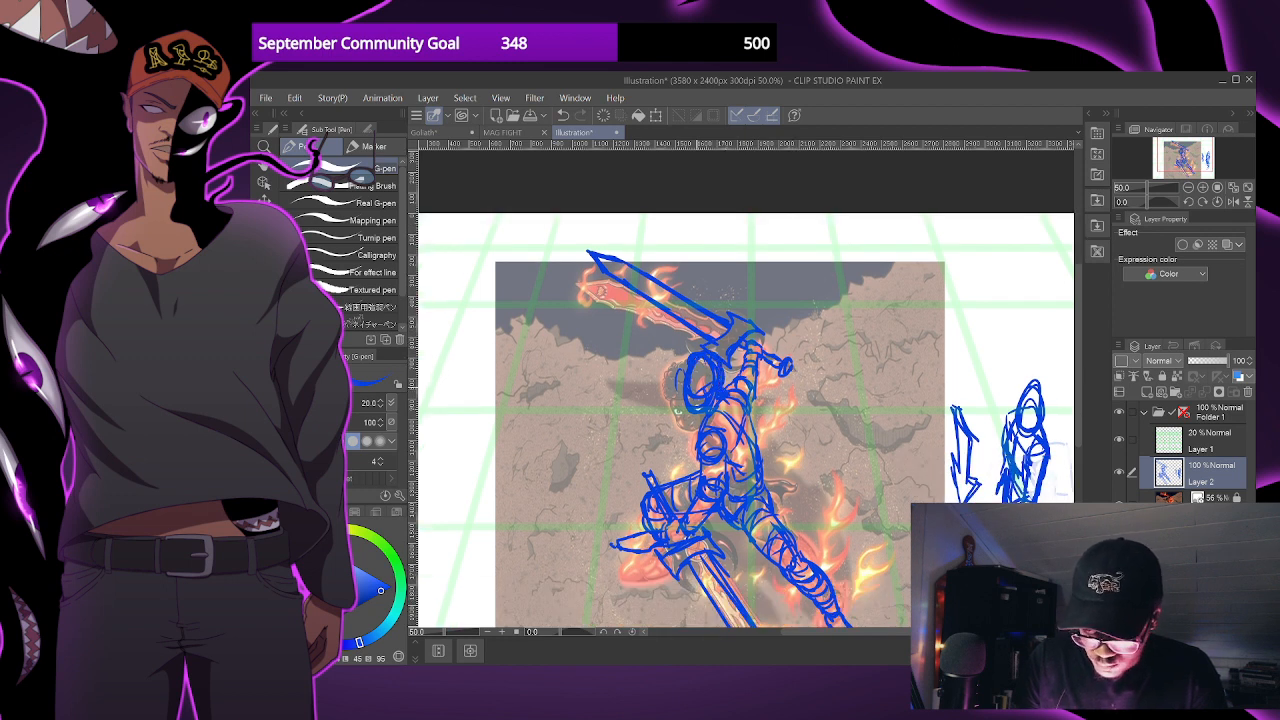
- Hide the reference illustration and sketch small debris marks, a rough rounded shape and curved foreground outlines in the lower corners around the figure
left_click(1119, 499)
key("ctrl+minus")
left_click_drag(849, 539, 792, 472)
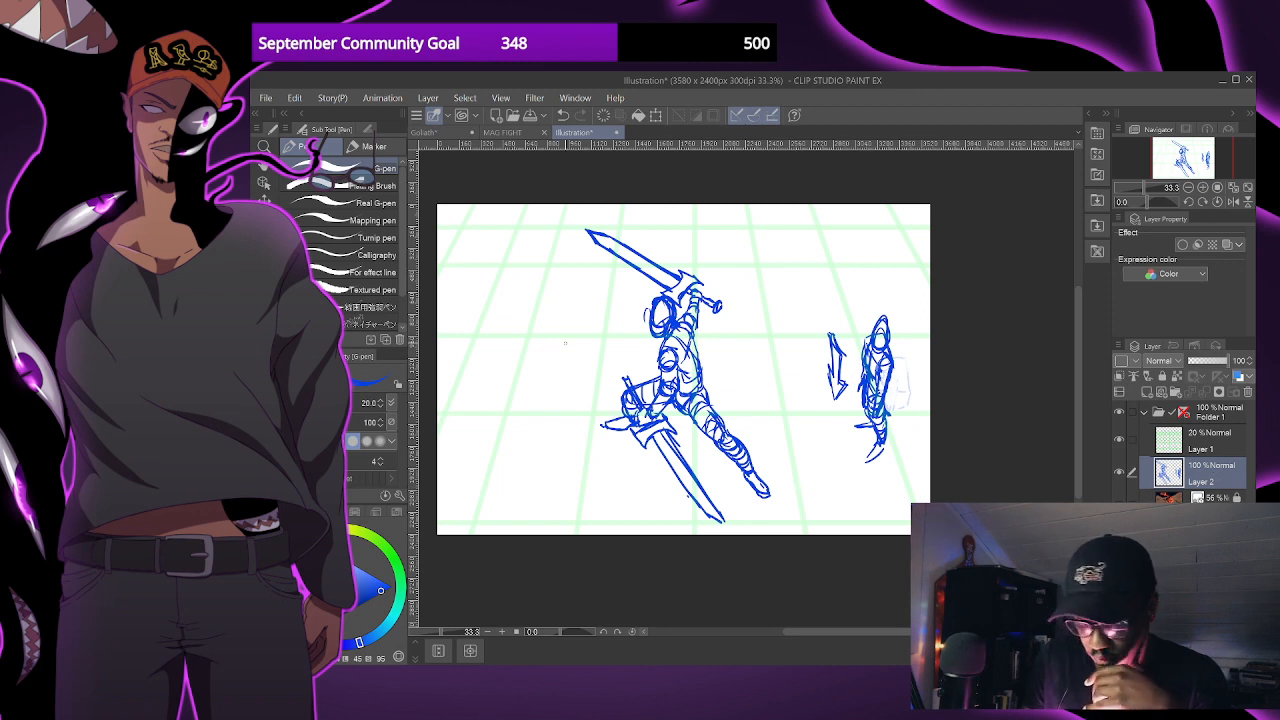
left_click_drag(485, 442, 495, 441)
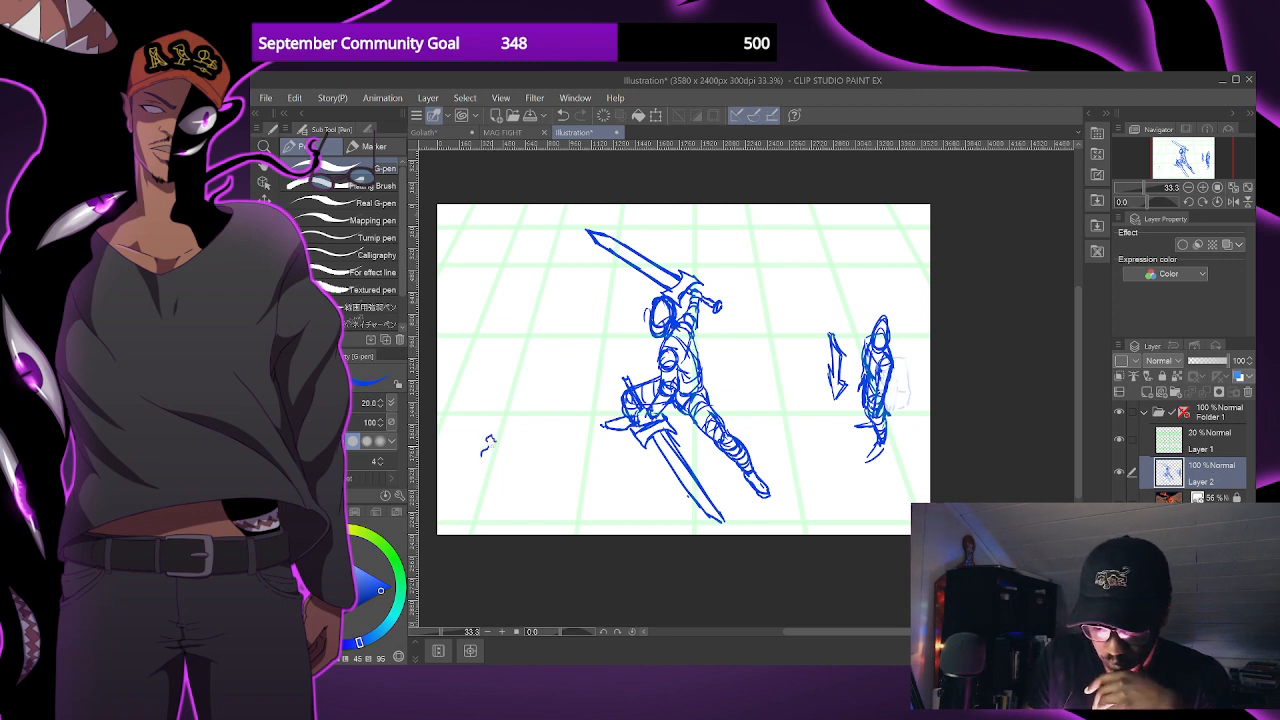
mouse_move(505, 388)
left_mouse_down()
mouse_move(513, 338)
mouse_move(534, 356)
left_mouse_up()
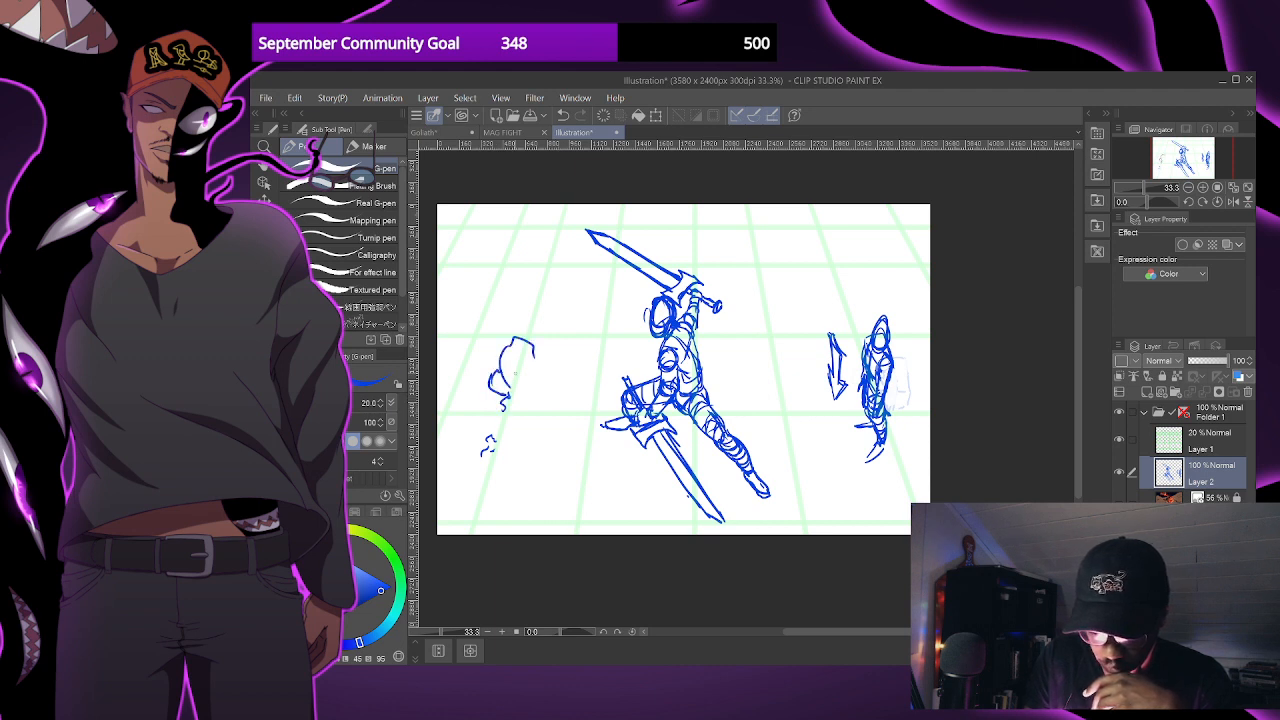
left_click_drag(606, 352, 613, 364)
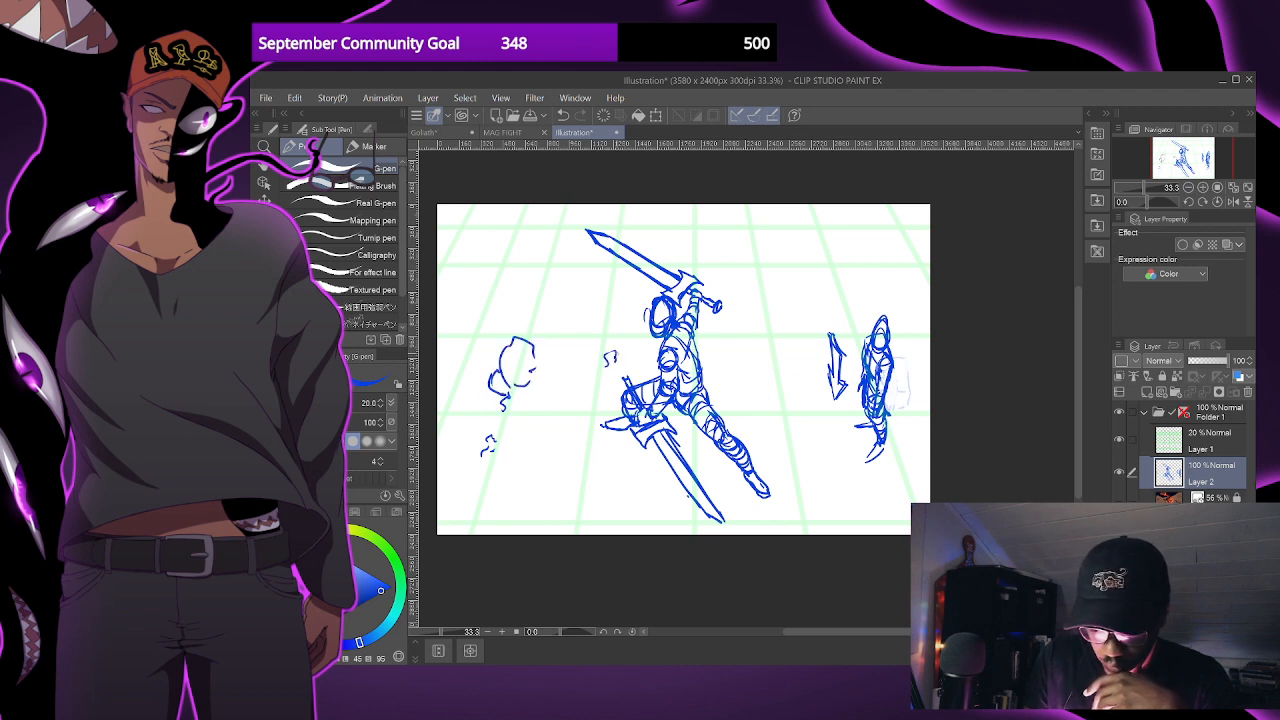
left_click_drag(555, 215, 547, 226)
mouse_move(444, 508)
left_mouse_down()
mouse_move(487, 499)
mouse_move(551, 536)
left_mouse_up()
left_click_drag(500, 498, 440, 518)
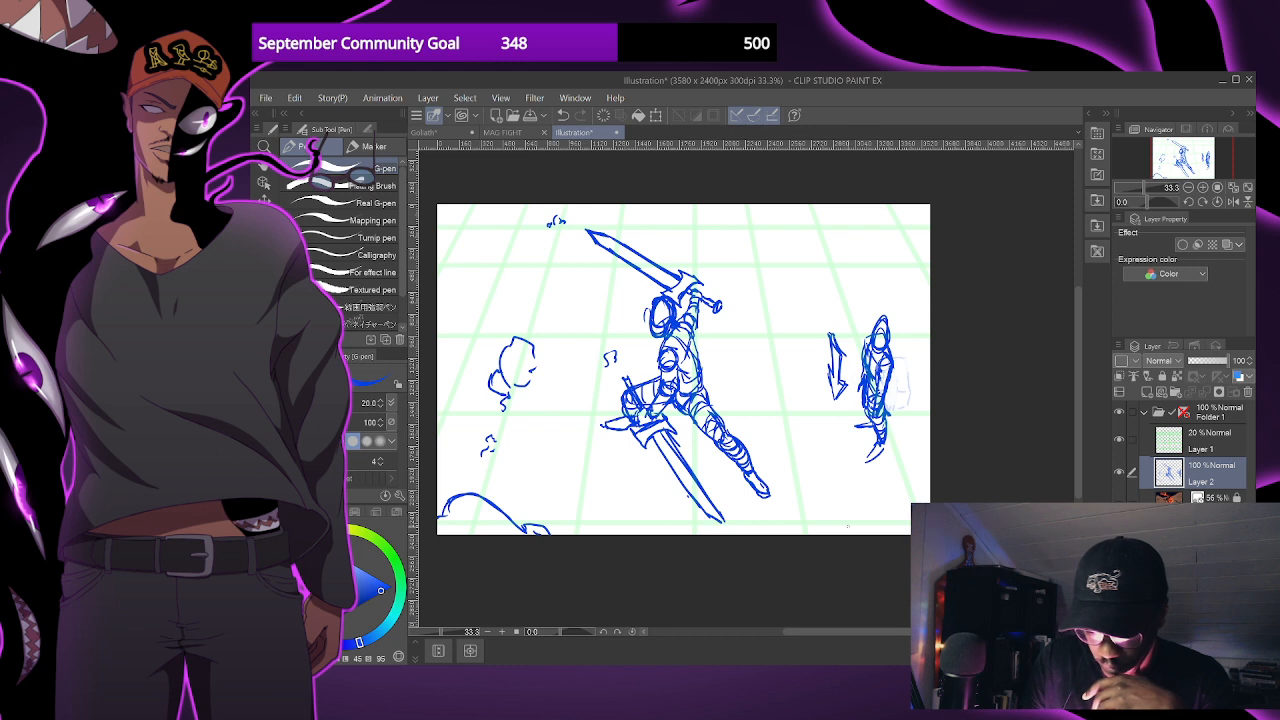
mouse_move(872, 532)
left_mouse_down()
mouse_move(916, 487)
mouse_move(900, 518)
mouse_move(856, 533)
left_mouse_up()
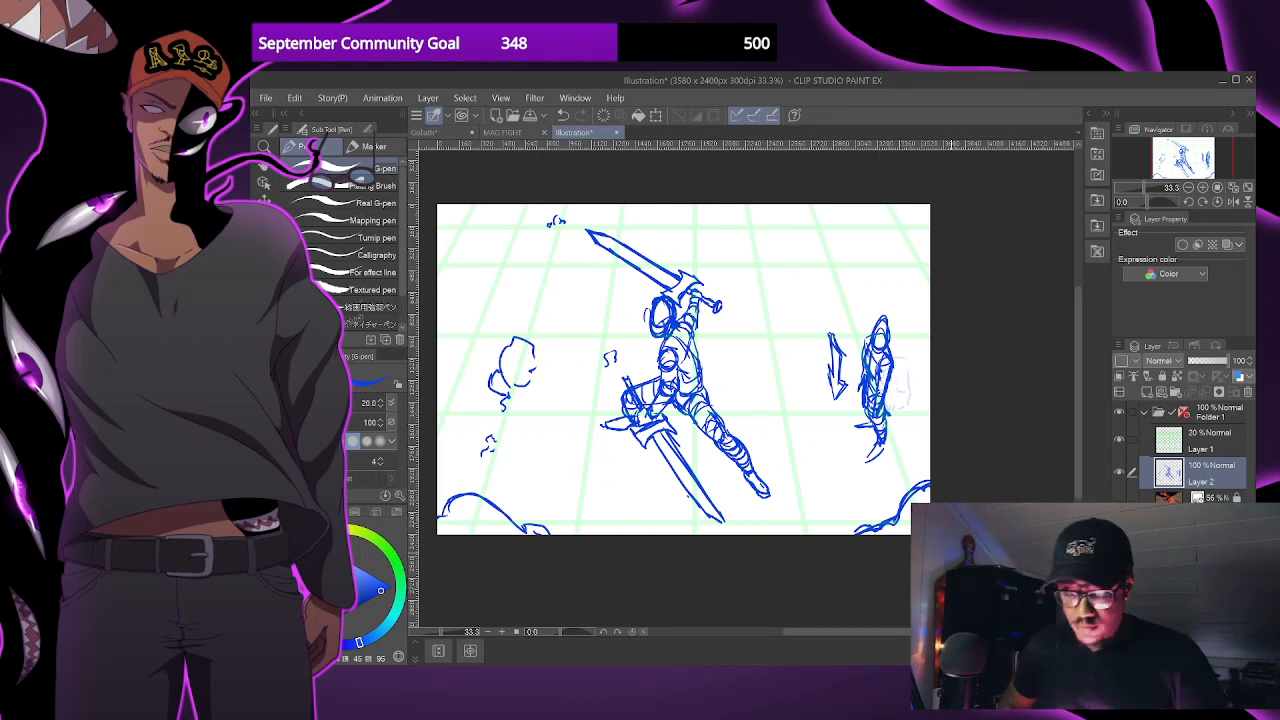
left_click_drag(808, 206, 910, 208)
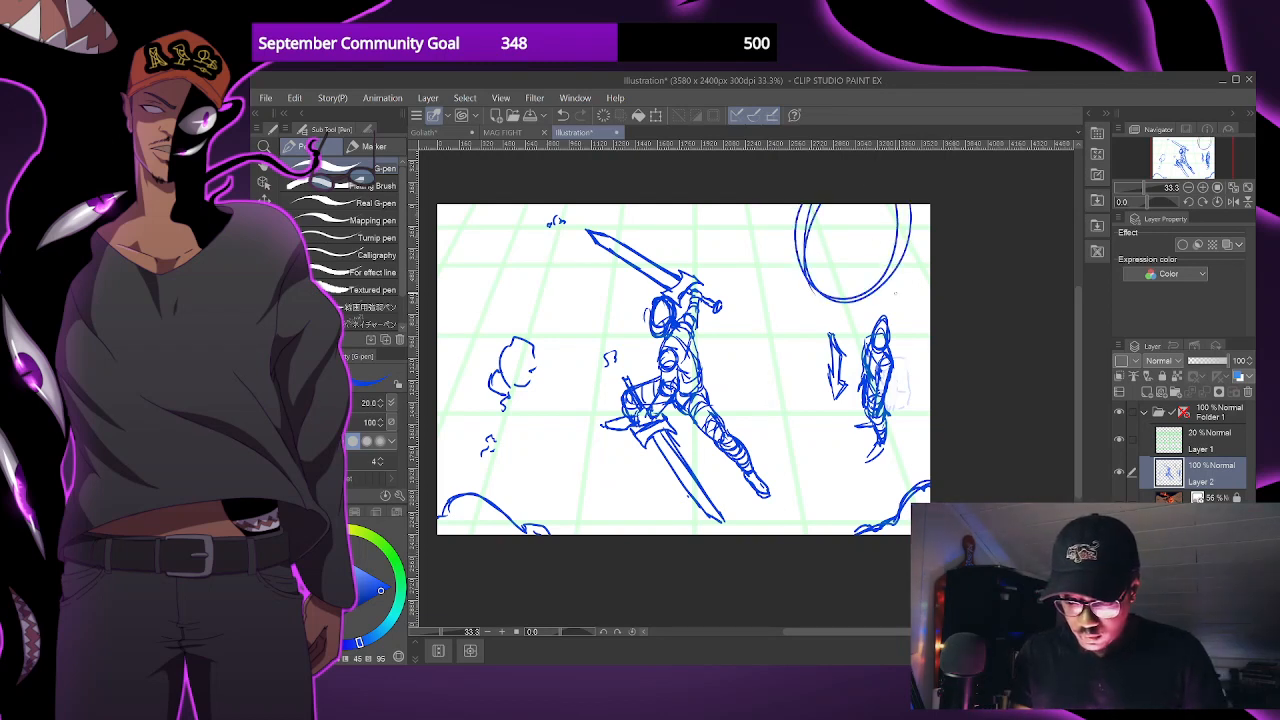
key("ctrl+z")
key("x")
mouse_move(845, 208)
left_mouse_down()
mouse_move(830, 320)
mouse_move(915, 230)
mouse_move(895, 182)
left_mouse_up()
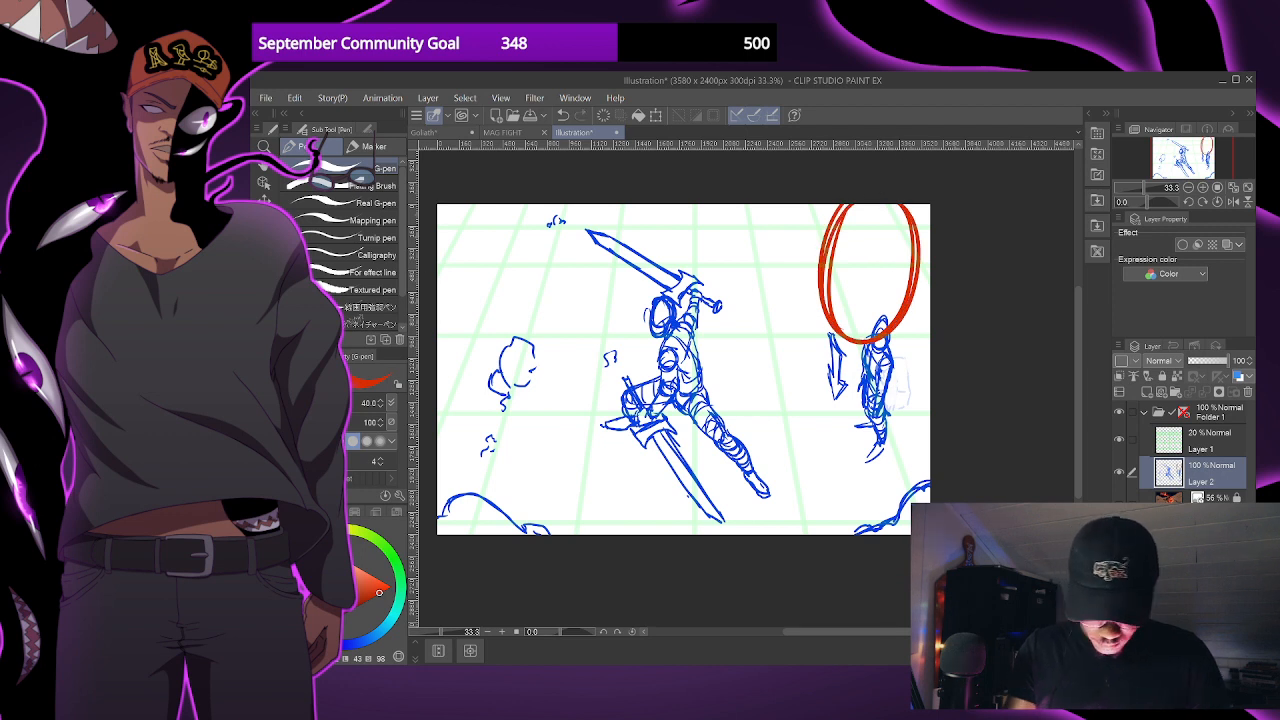
left_click(264, 218)
key("ctrl+z")
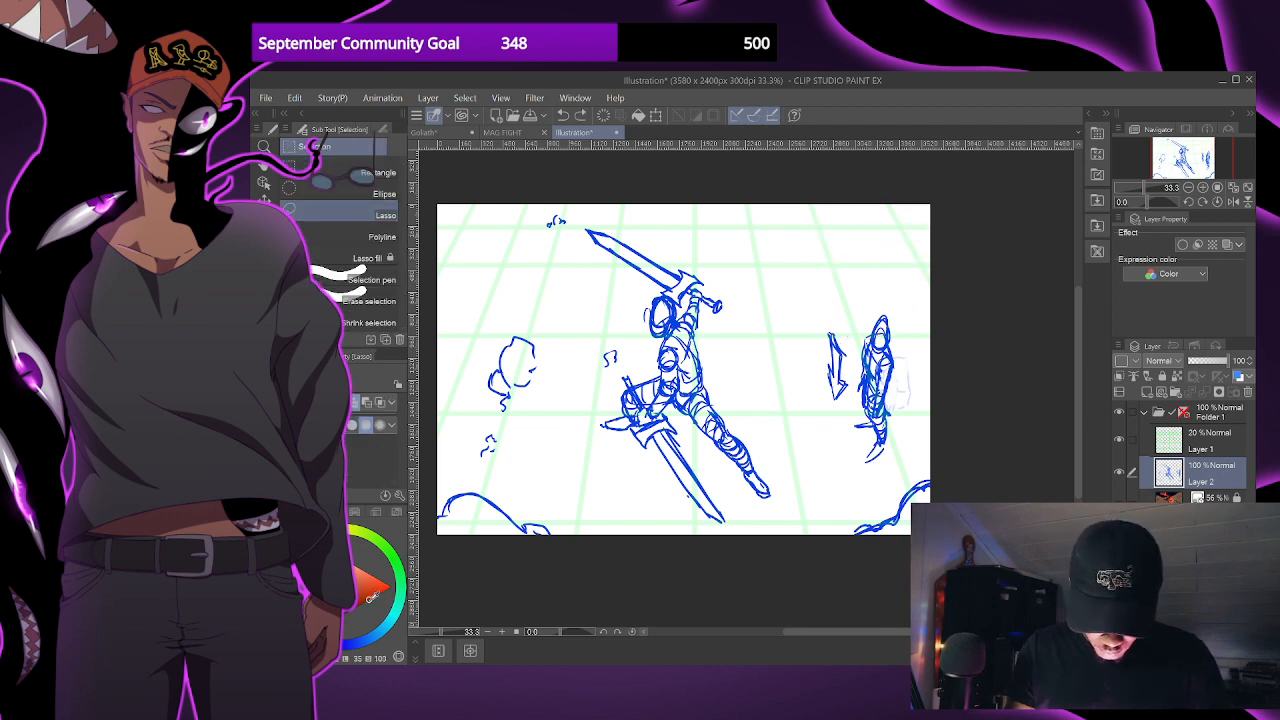
- Fill a large dark red foreground silhouette with an oval head and broad shoulders over the side diagram, using Lasso fill
mouse_move(887, 191)
left_mouse_down()
mouse_move(950, 286)
mouse_move(900, 195)
mouse_move(830, 262)
mouse_move(895, 205)
left_mouse_up()
key("ctrl+d")
left_click(367, 258)
mouse_move(797, 386)
left_mouse_down()
mouse_move(824, 372)
mouse_move(960, 365)
mouse_move(940, 490)
mouse_move(880, 541)
mouse_move(767, 514)
mouse_move(842, 617)
left_mouse_up()
key("ctrl+z")
left_click_drag(816, 380, 905, 612)
mouse_move(798, 388)
left_mouse_down()
mouse_move(755, 546)
mouse_move(780, 556)
left_mouse_up()
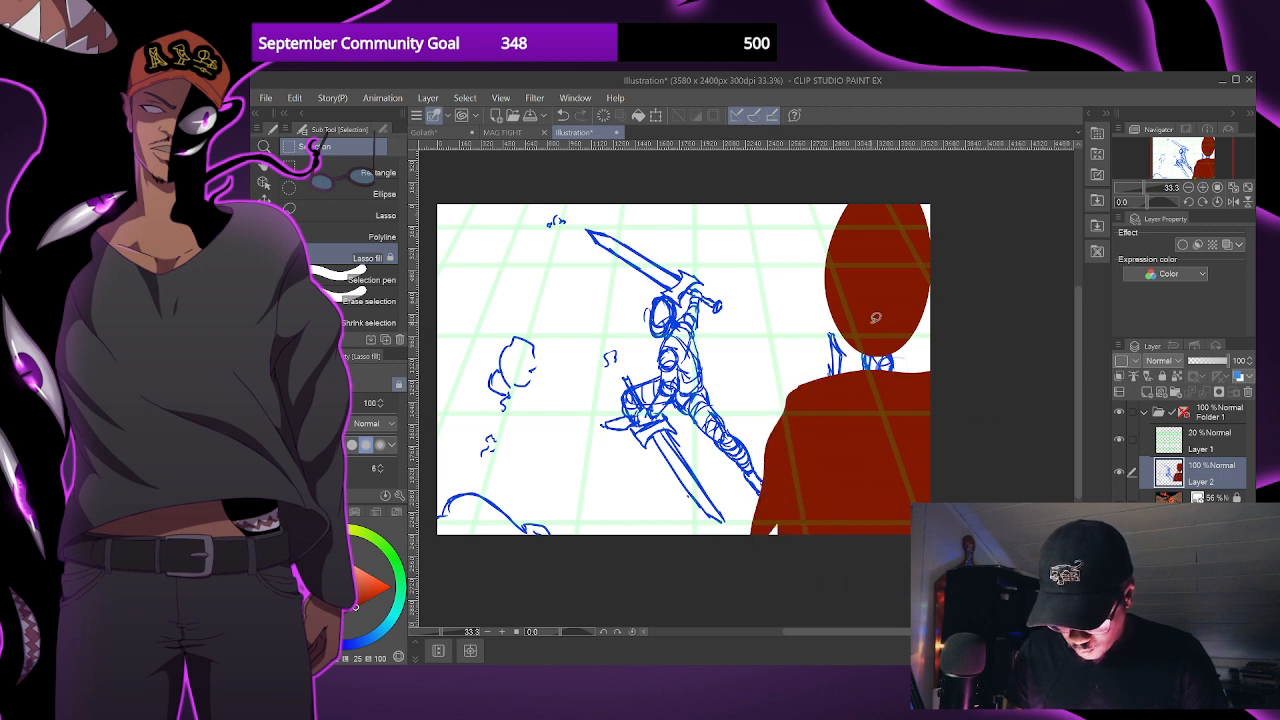
- Widen the red silhouette's shoulder and arm, fill in a neck joining the head to the body, and touch up the edges
left_click_drag(803, 383, 768, 497)
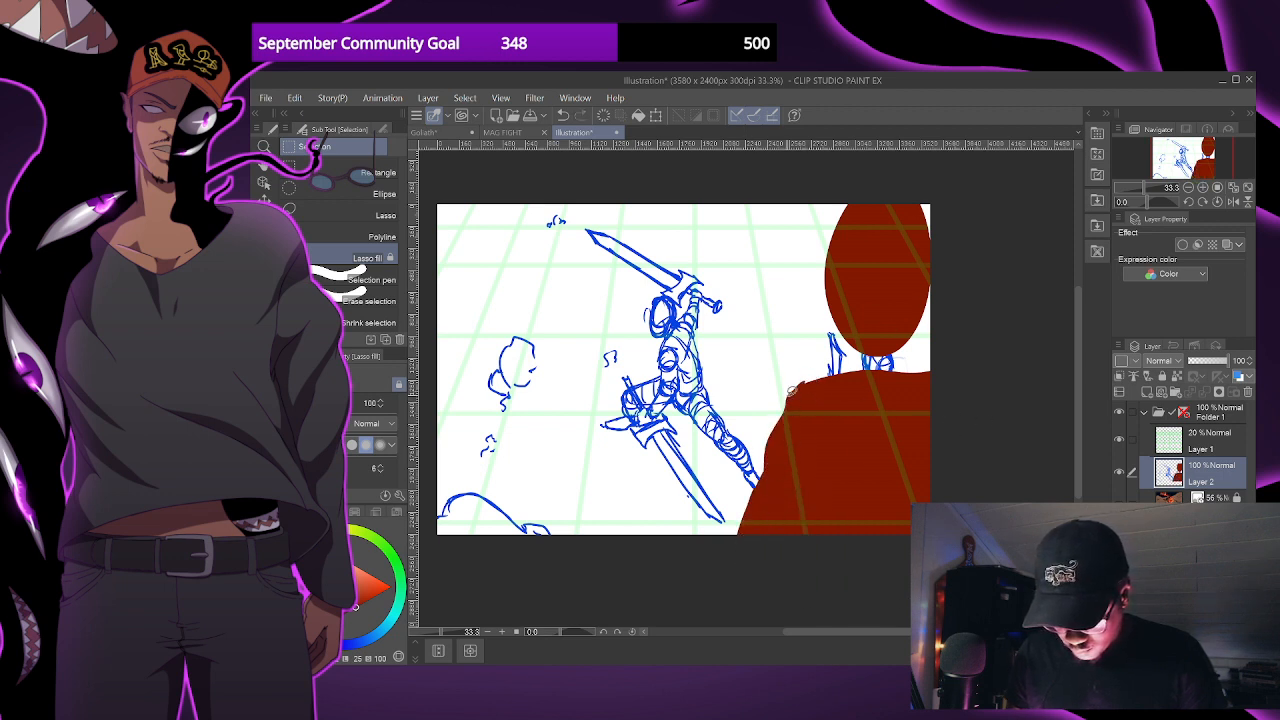
mouse_move(857, 335)
left_mouse_down()
mouse_move(846, 378)
mouse_move(927, 368)
mouse_move(915, 340)
left_mouse_up()
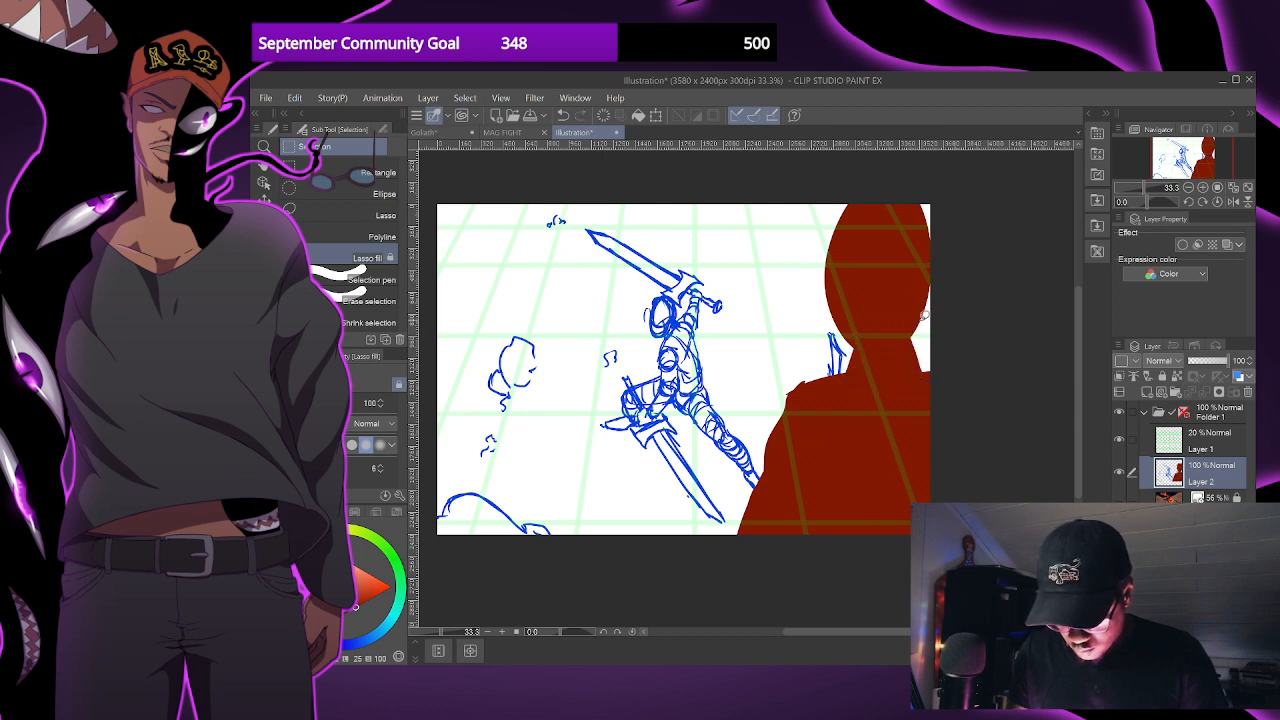
mouse_move(944, 253)
left_mouse_down()
mouse_move(842, 198)
mouse_move(830, 225)
left_mouse_up()
left_click_drag(895, 423, 891, 410)
mouse_move(798, 368)
left_mouse_down()
mouse_move(780, 405)
mouse_move(793, 414)
left_mouse_up()
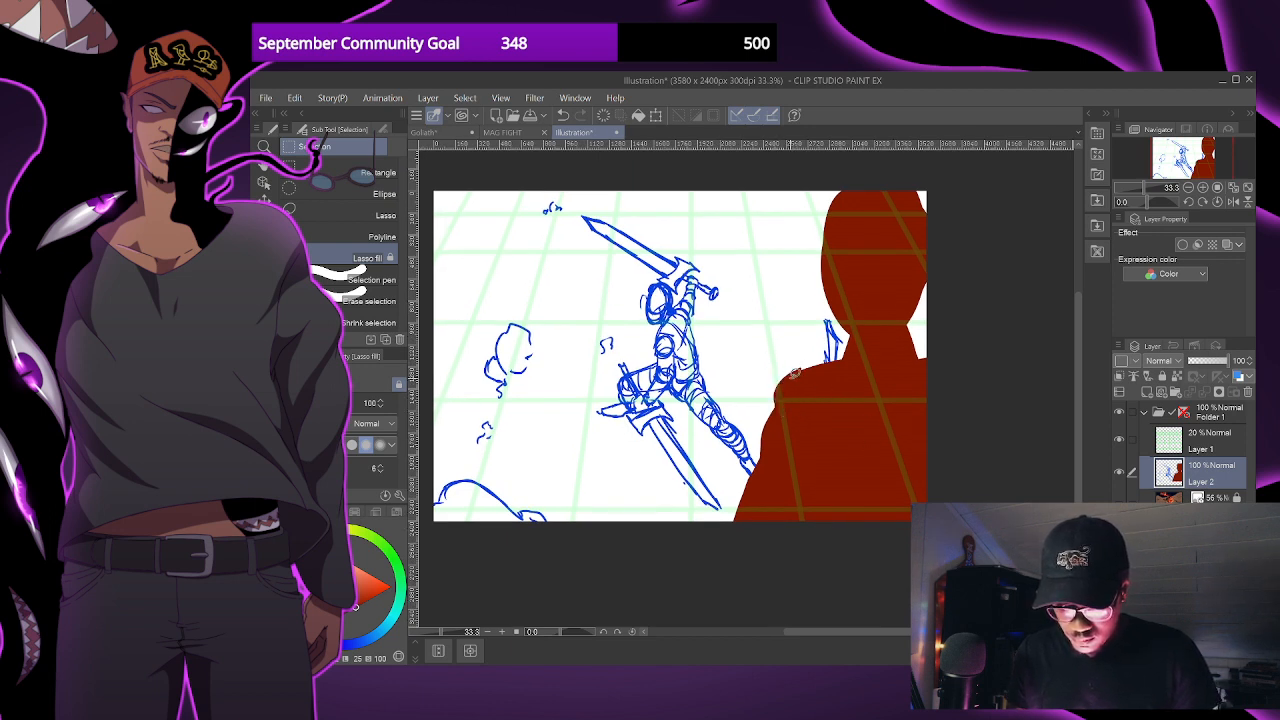
mouse_move(837, 364)
left_mouse_down()
mouse_move(800, 362)
mouse_move(783, 414)
mouse_move(832, 368)
left_mouse_up()
left_click_drag(886, 455, 887, 458)
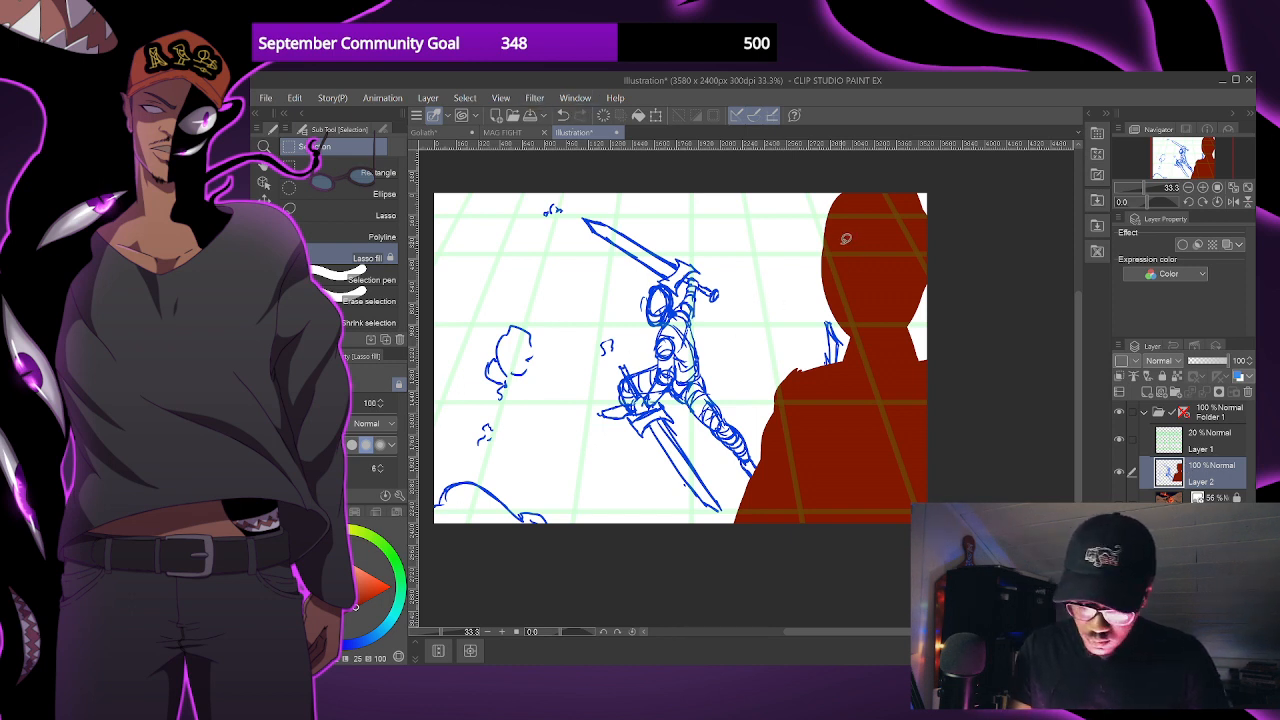
key("j")
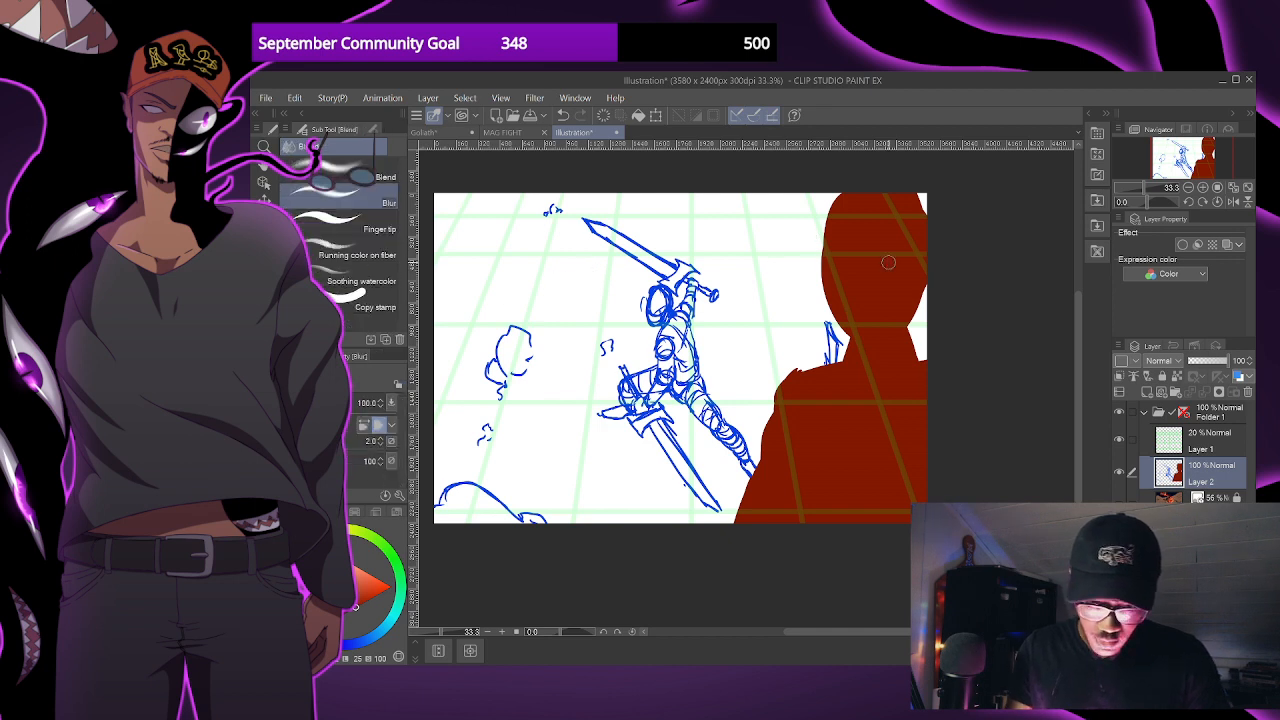
key("bracketright")
key("bracketright")
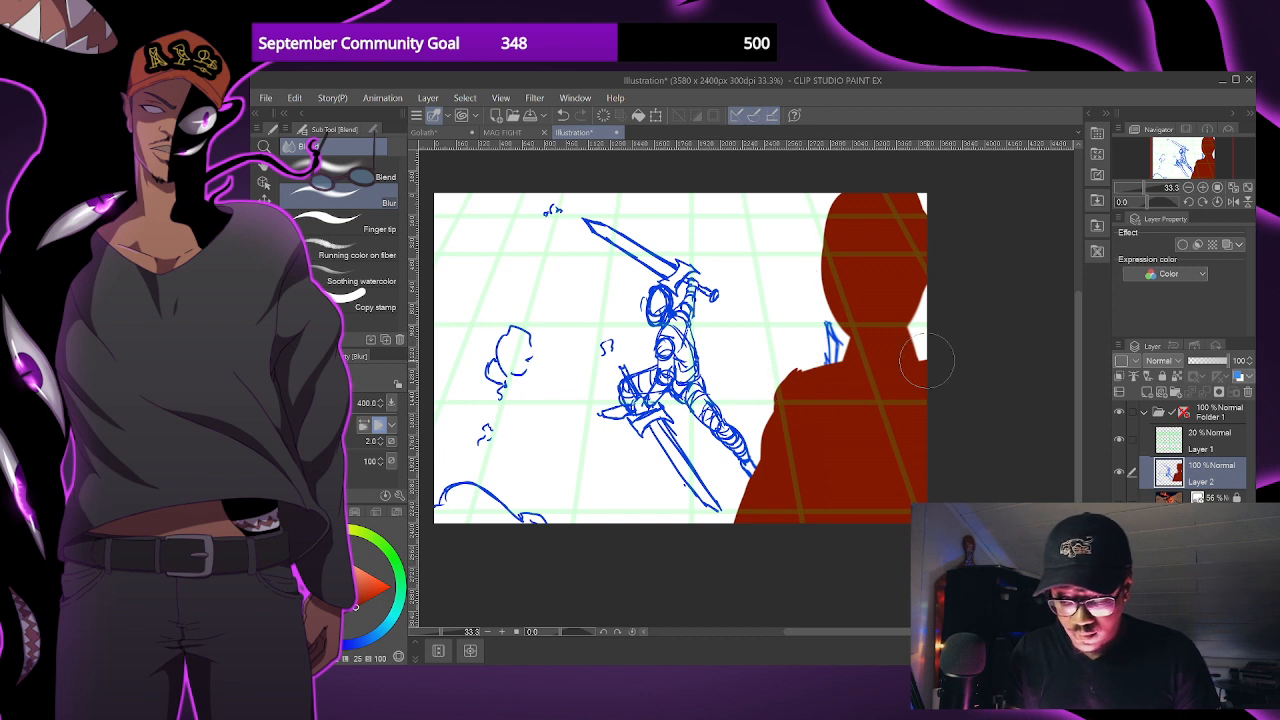
- Revert the drawing through its history to the last G-pen stroke before the red foreground silhouette was filled
left_click(1173, 346)
left_click(1175, 419)
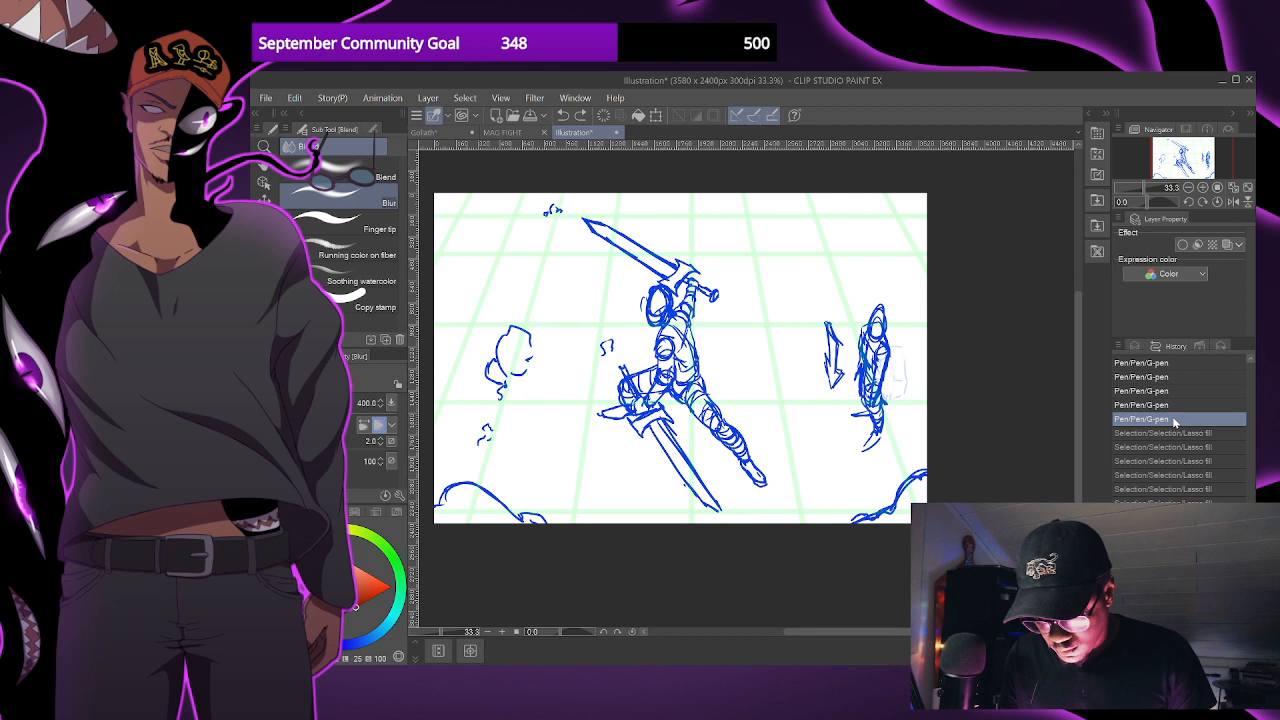
left_click(1134, 346)
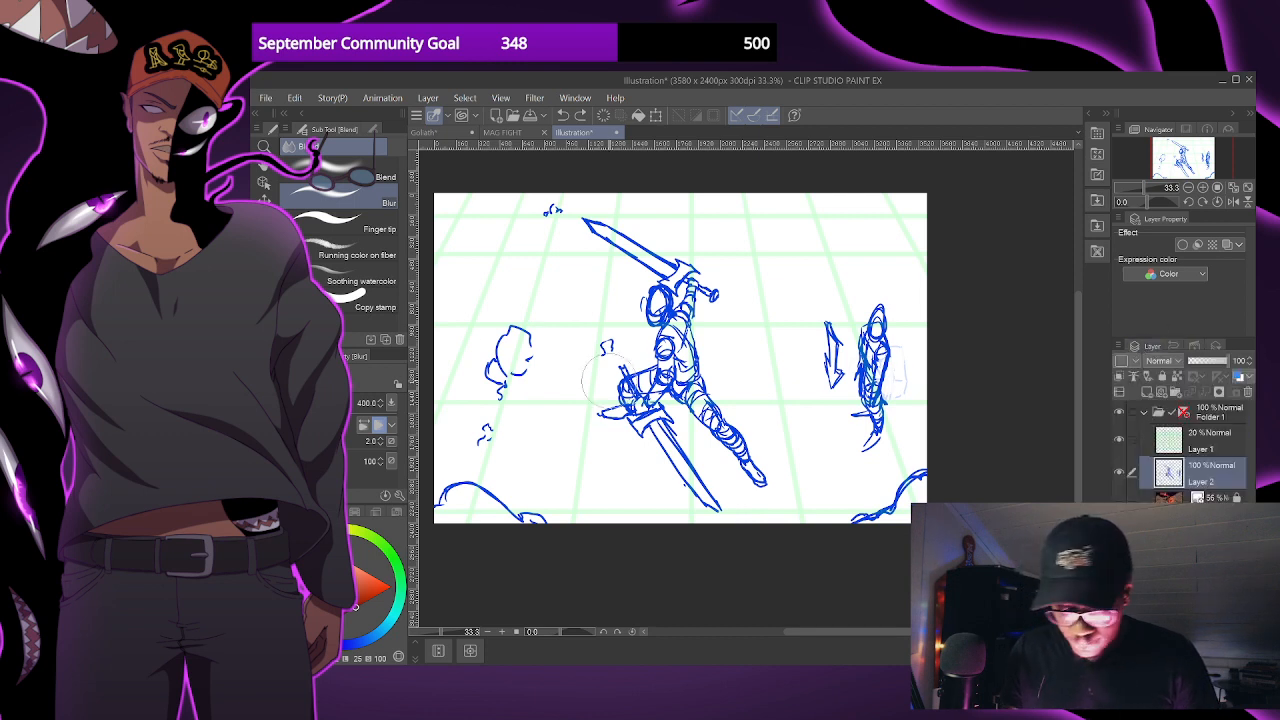
- Sketch extra blue debris marks around the figure with the G-pen at size 20, and build up the rounded shape with rubble and puffs
key("m")
key("p")
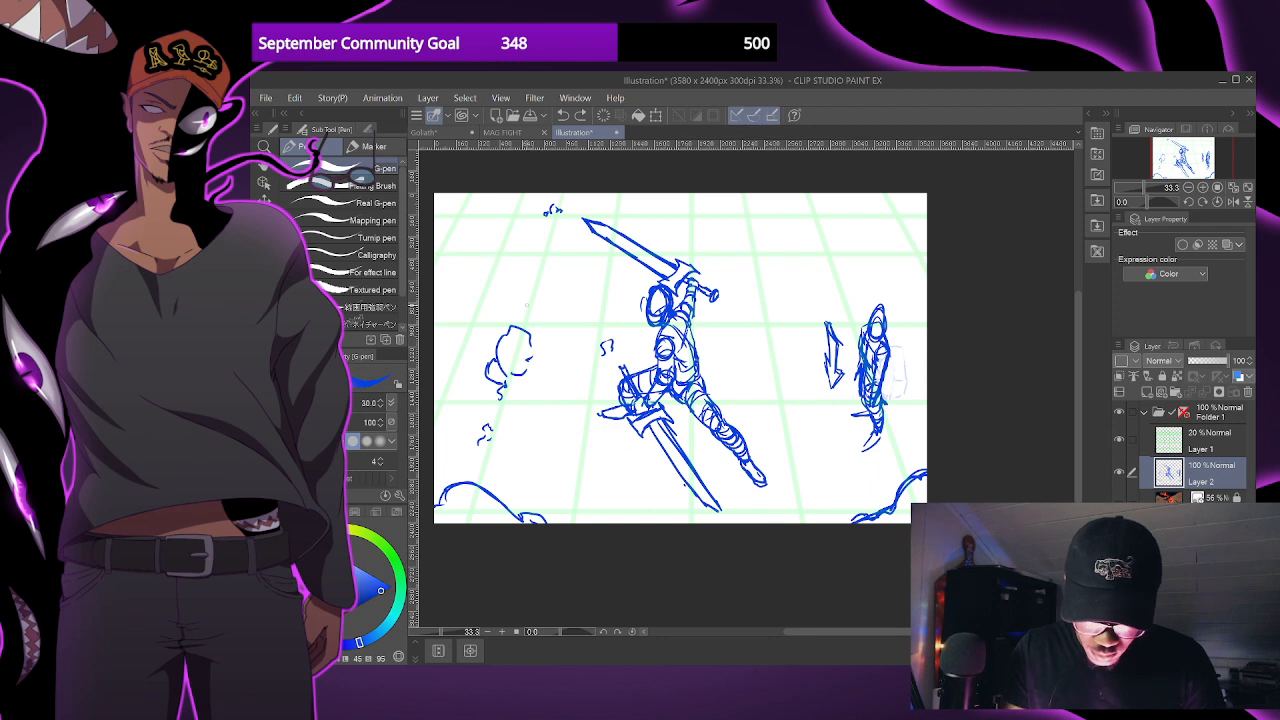
left_click_drag(552, 320, 590, 330)
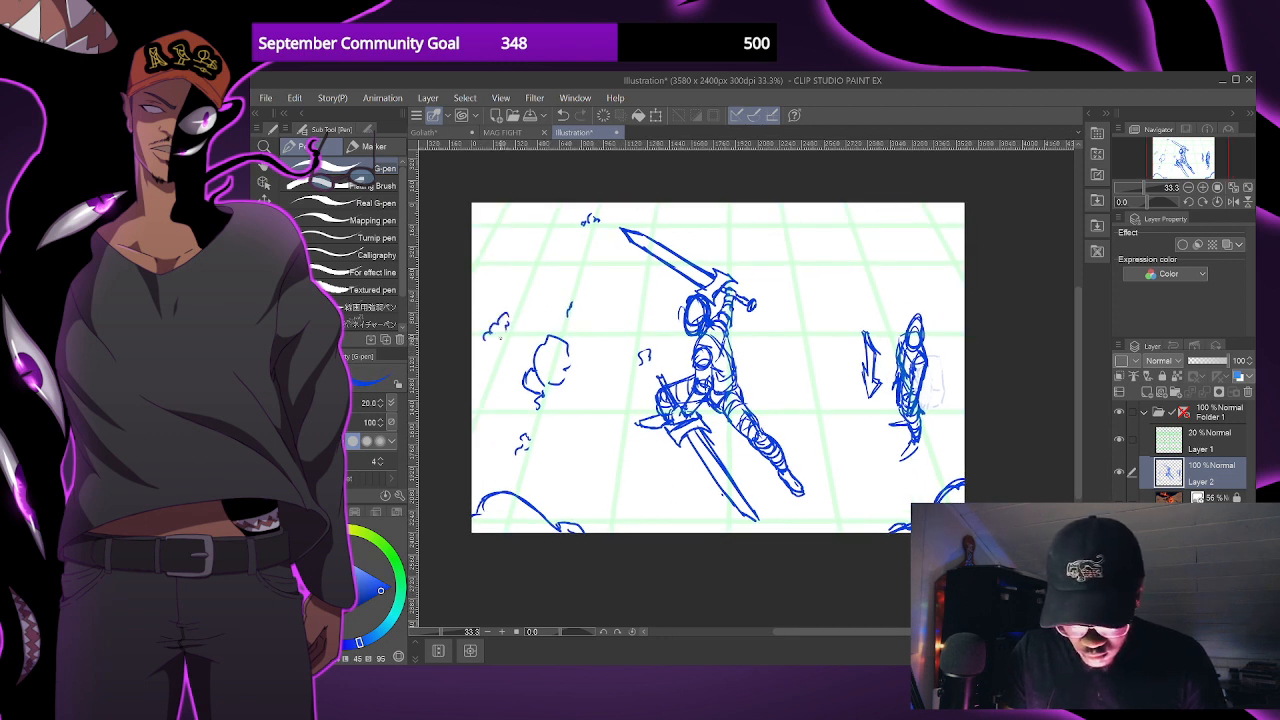
left_click_drag(876, 492, 897, 491)
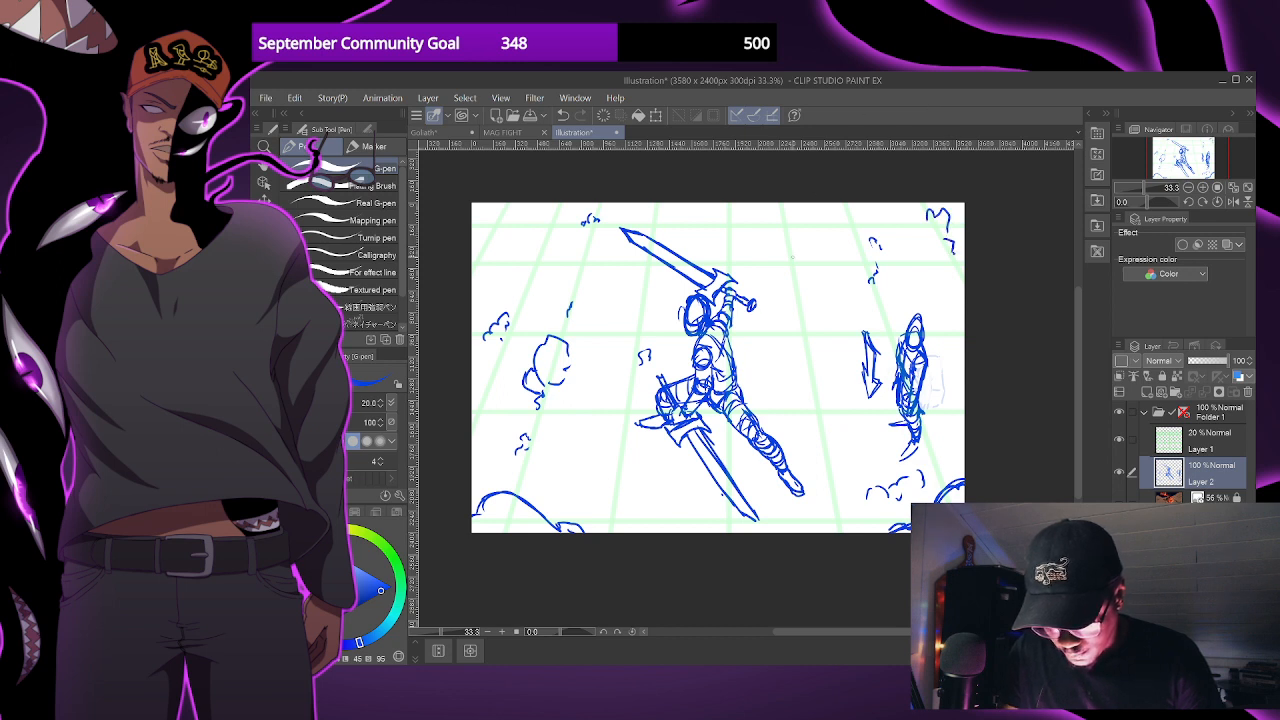
left_click_drag(857, 332, 861, 336)
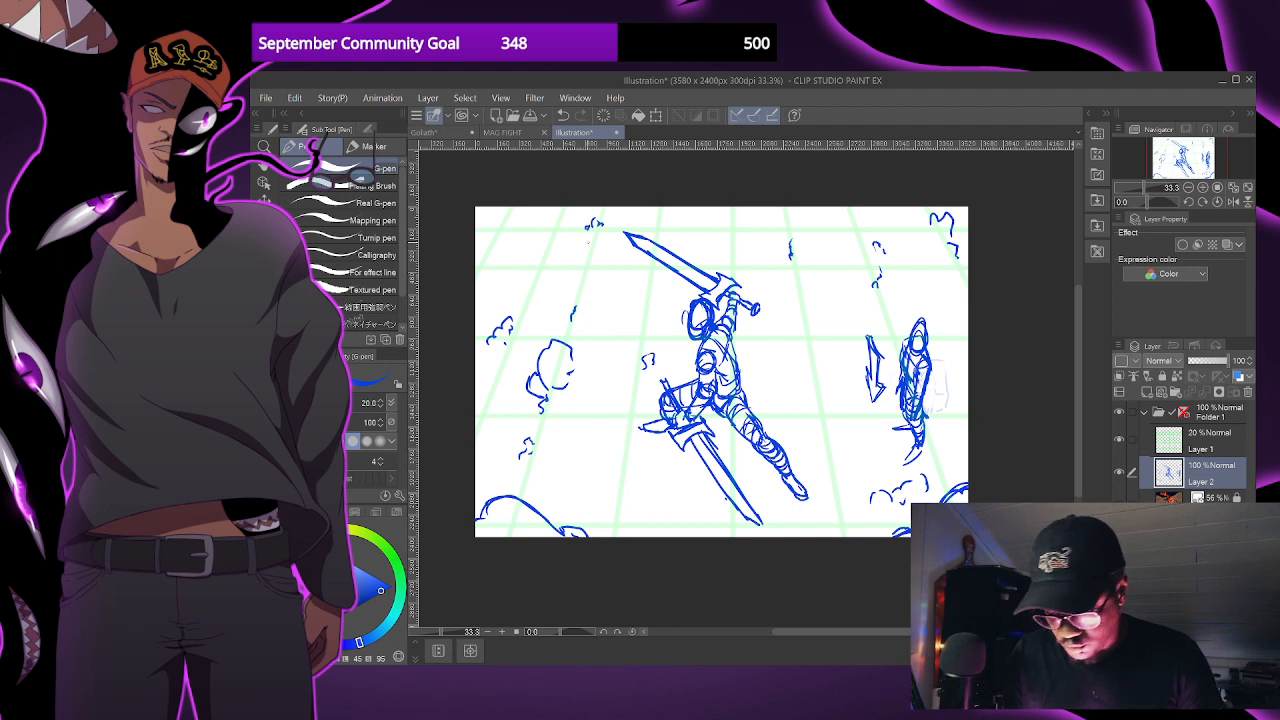
left_click_drag(786, 241, 792, 247)
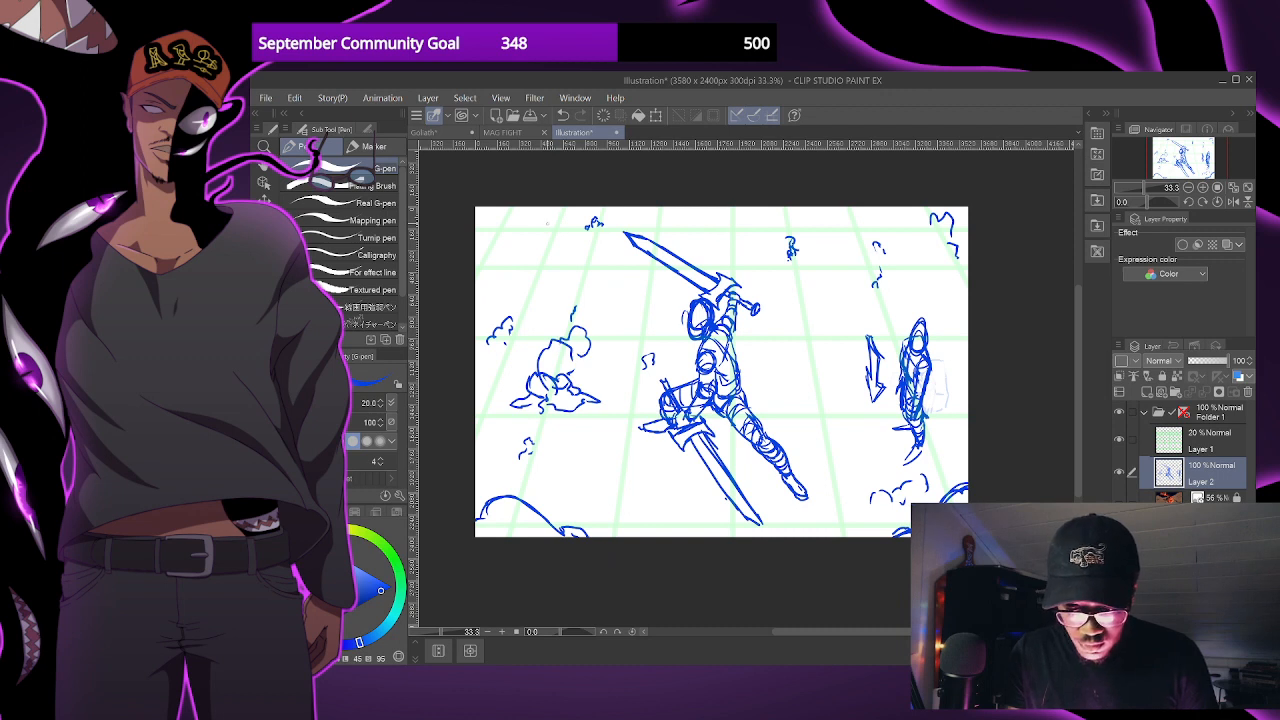
left_click_drag(484, 234, 487, 230)
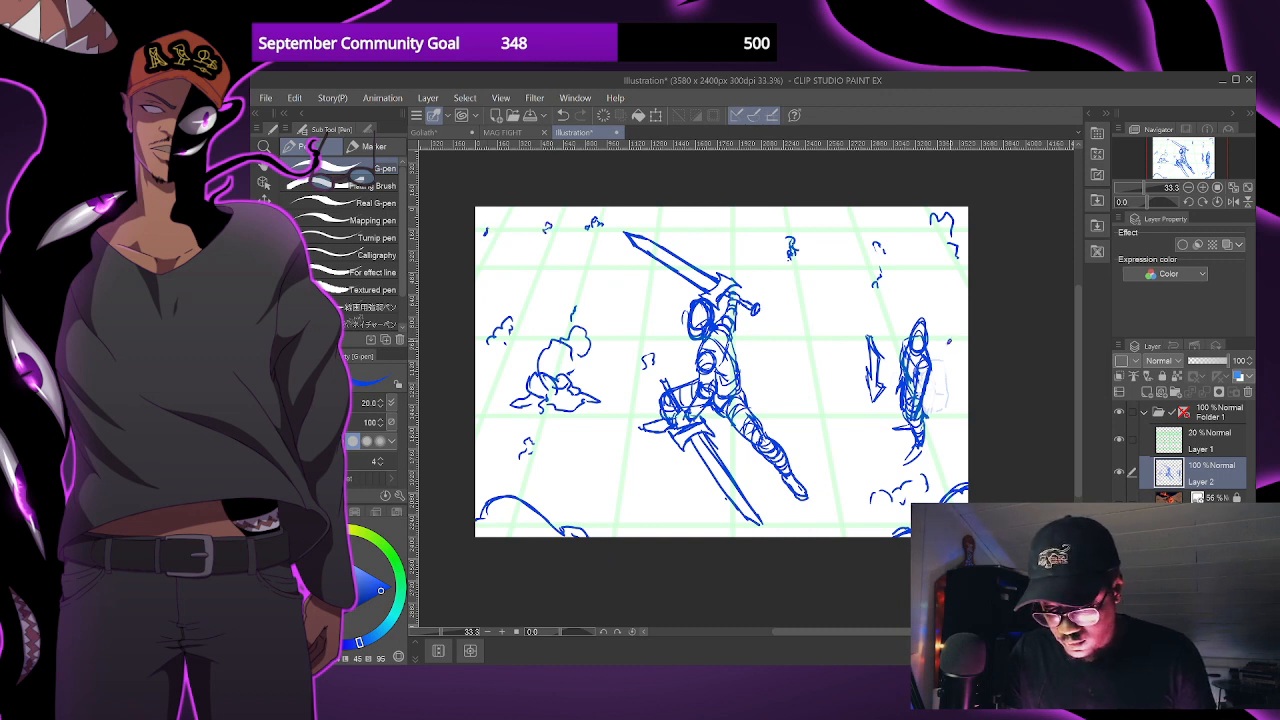
left_click_drag(966, 339, 952, 344)
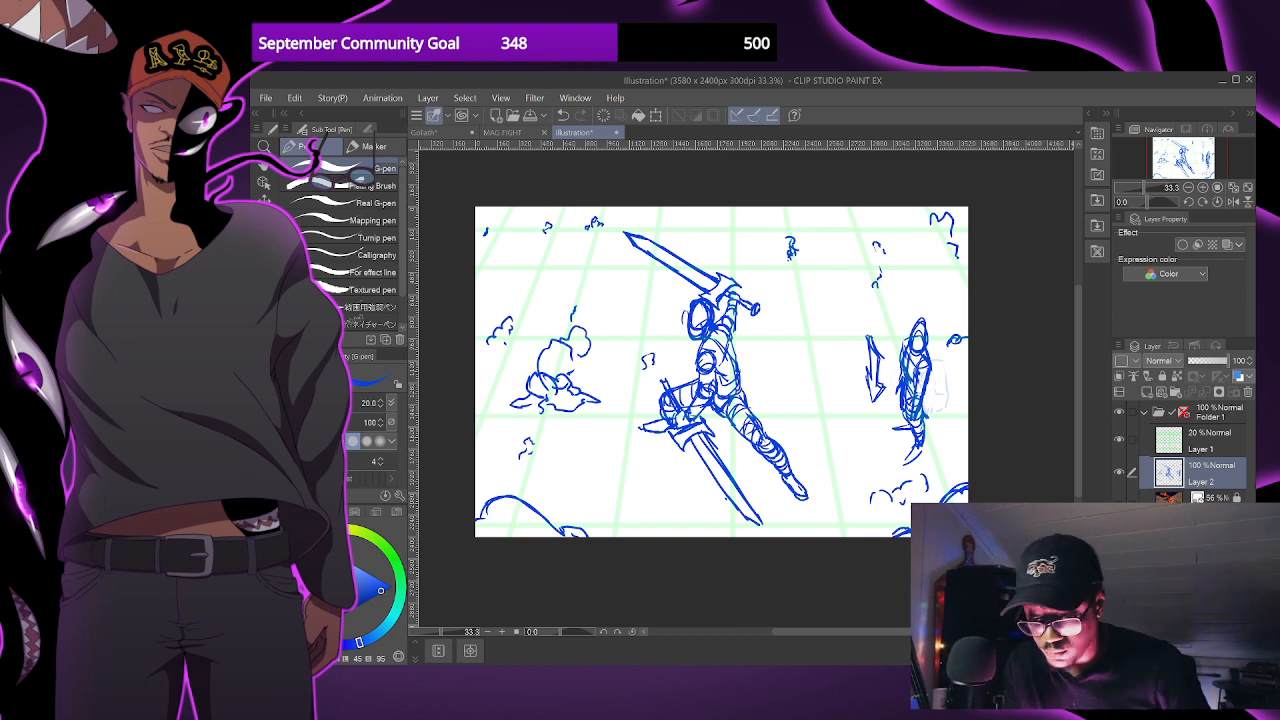
- Toggle the reference illustration on and off to compare its composition with the blue sketch
left_click(1119, 504)
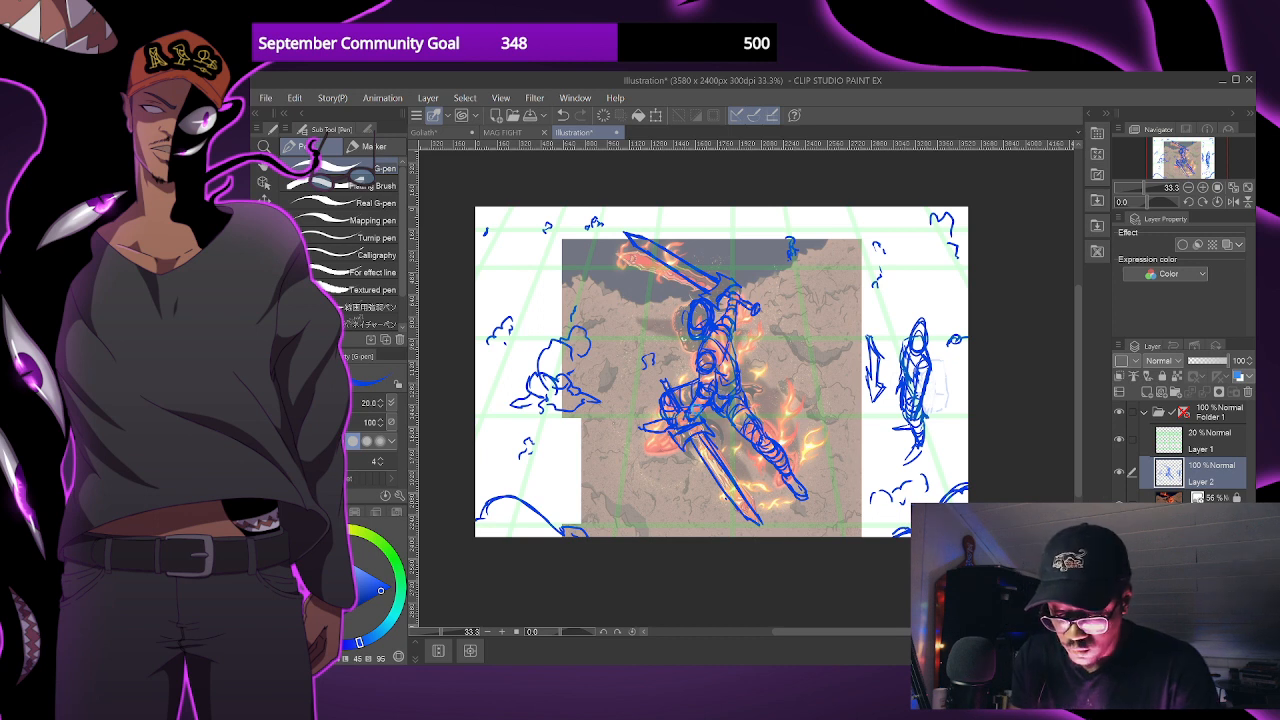
left_click(743, 603)
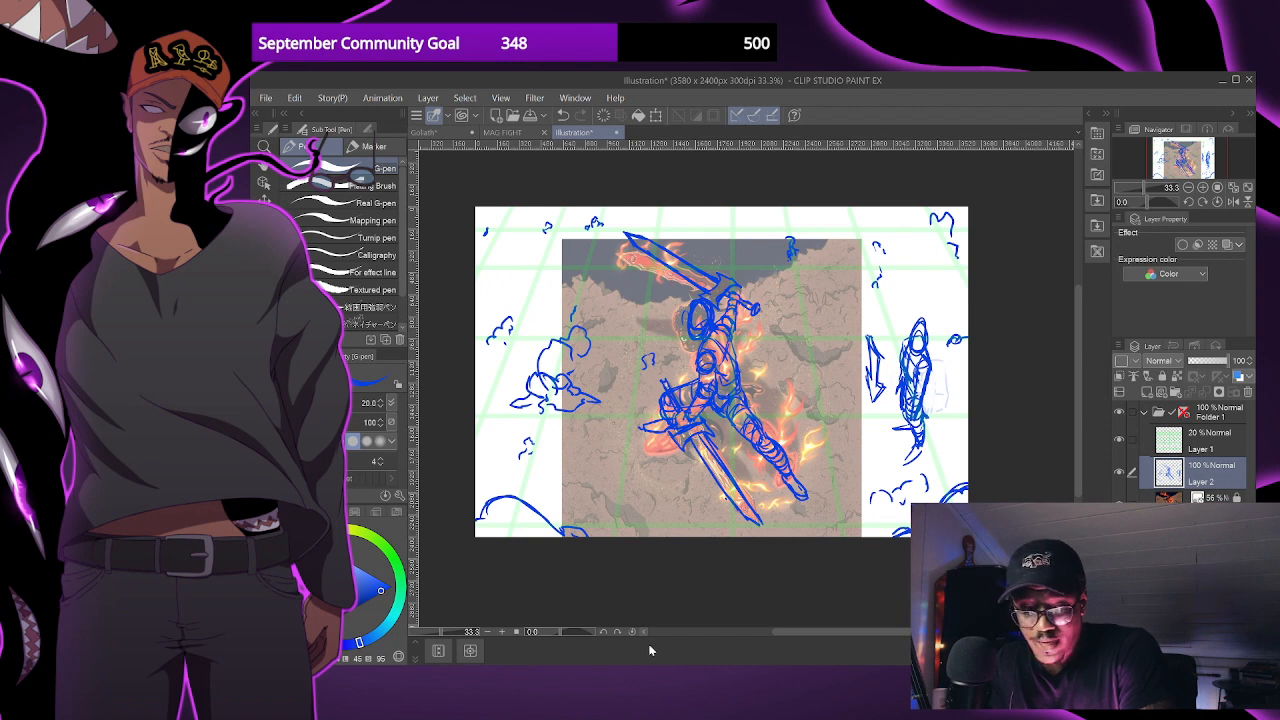
left_click(1119, 500)
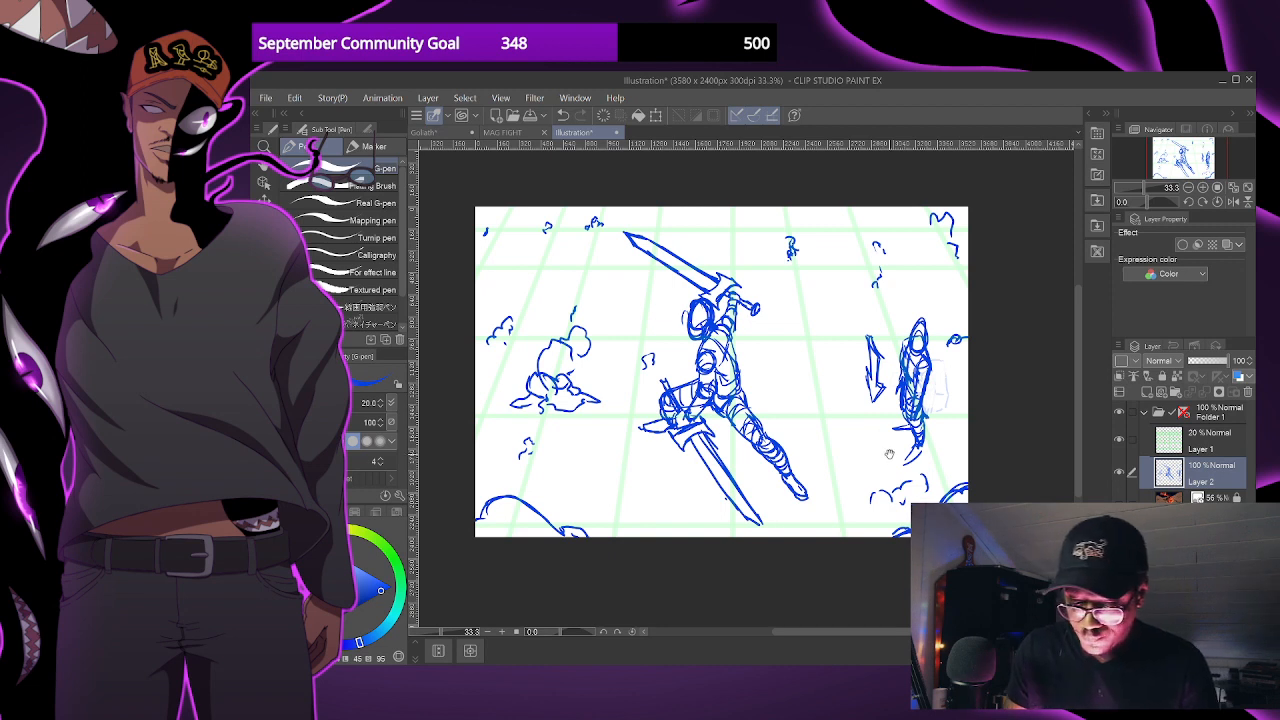
left_click_drag(888, 456, 853, 462)
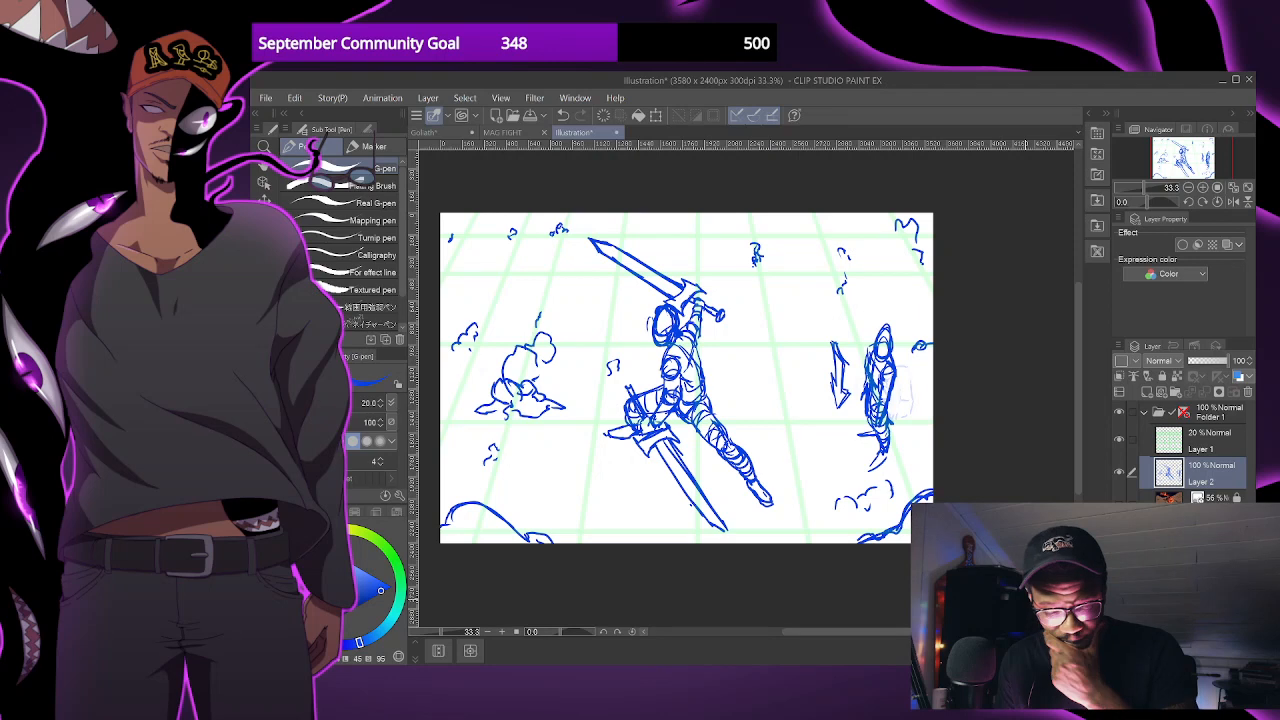
left_click(1119, 504)
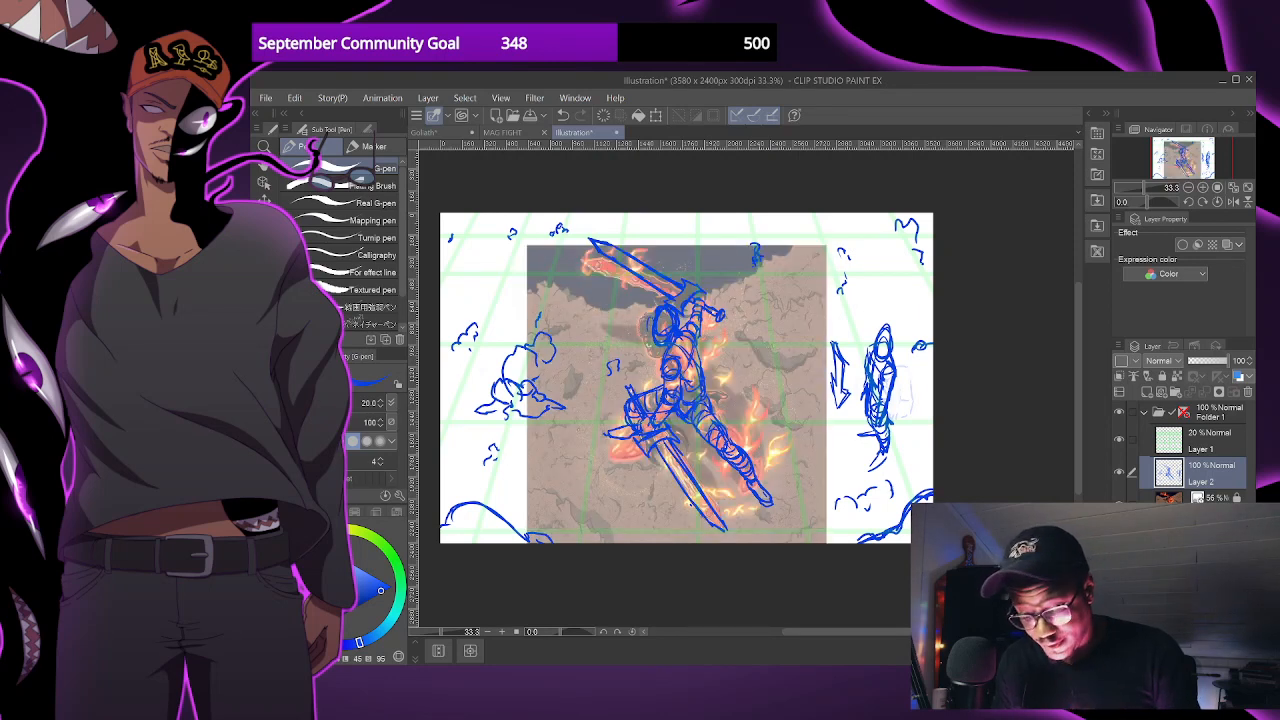
left_click(1119, 498)
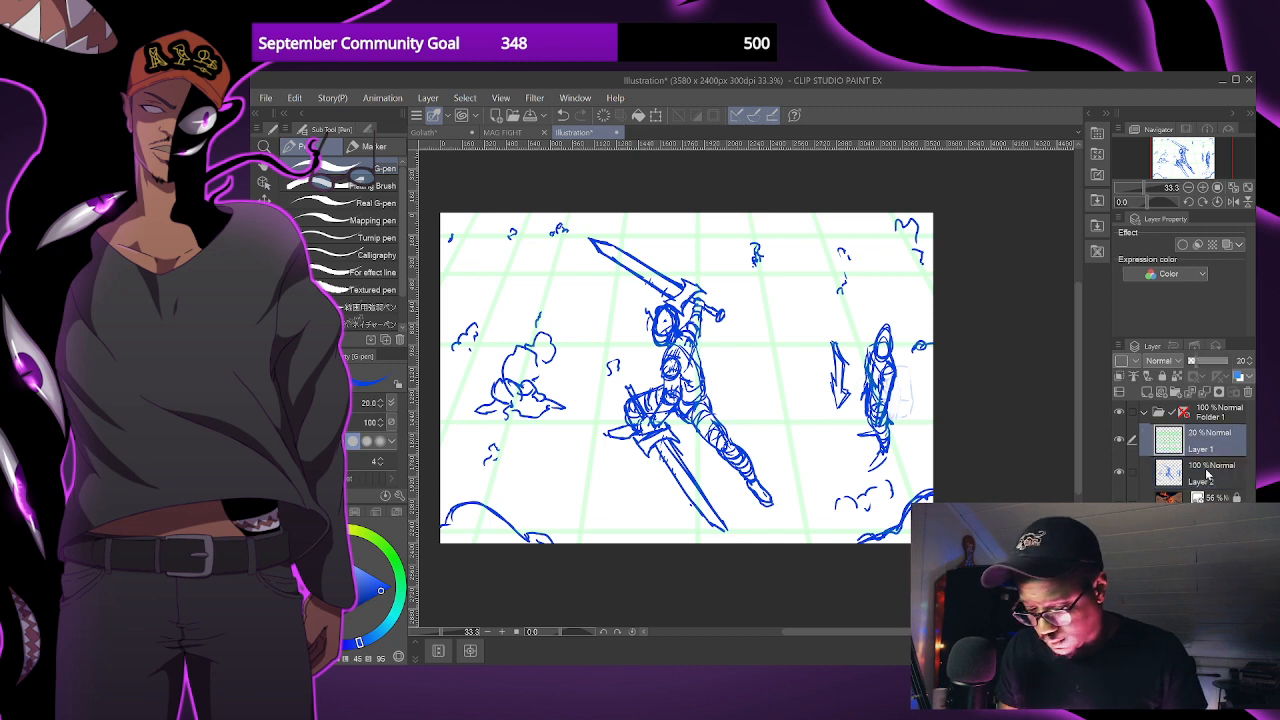
- Collapse the existing sketch folder, add a new layer above it and group that layer into its own folder
left_click(1210, 470, "ctrl")
left_click(1145, 413)
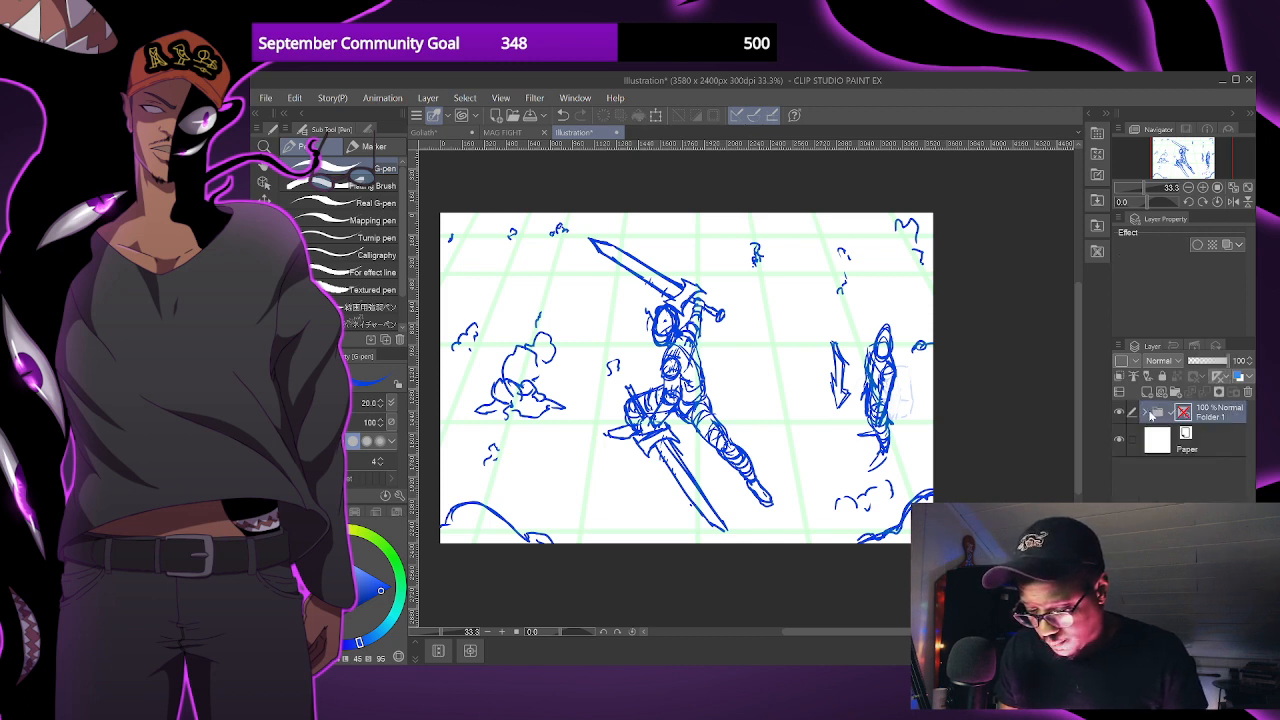
left_click(1148, 392)
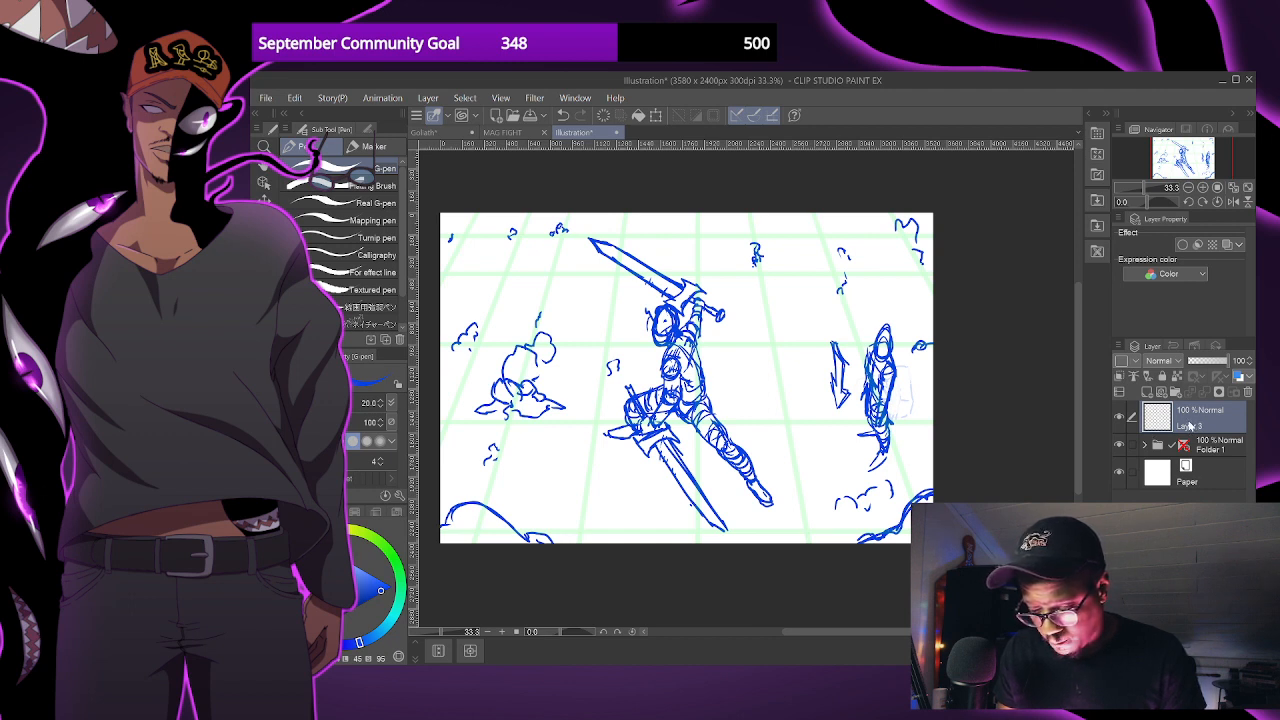
key("ctrl+g")
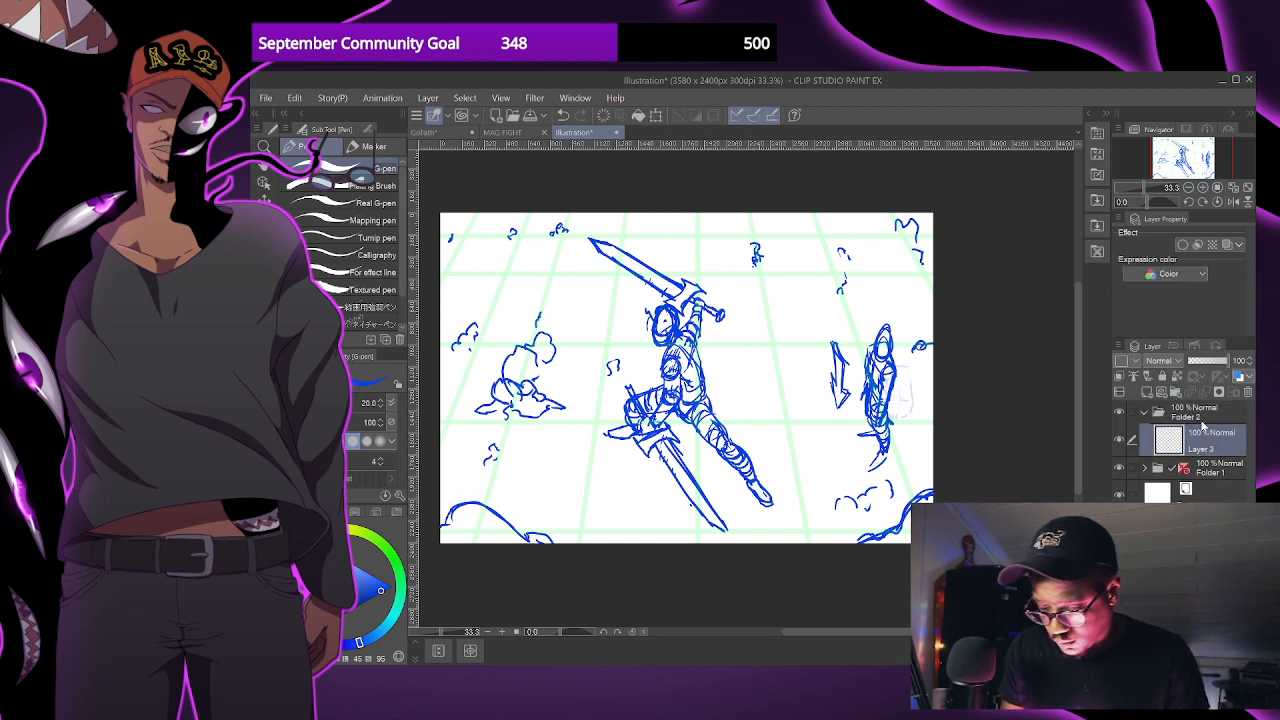
- Add a two-point perspective ruler to the new folder and hide the folder containing the figure sketch
left_click(1190, 414)
key("ctrl+minus")
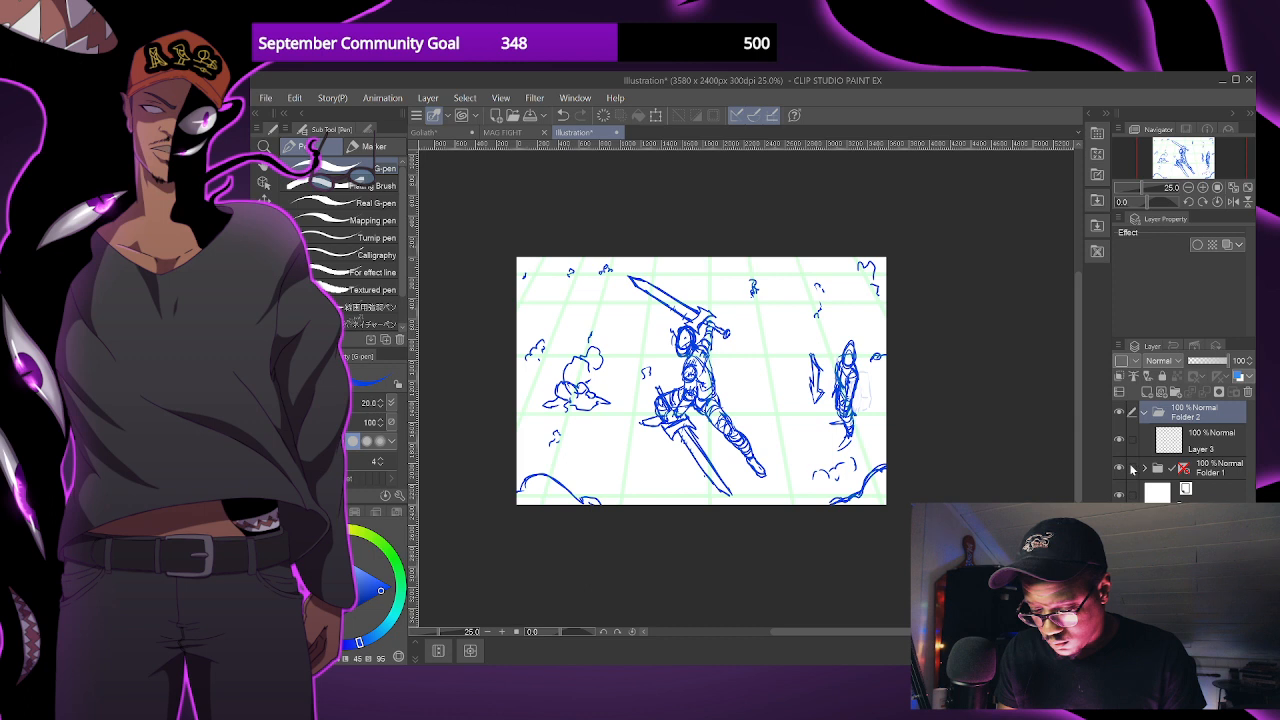
key("alt+Tab")
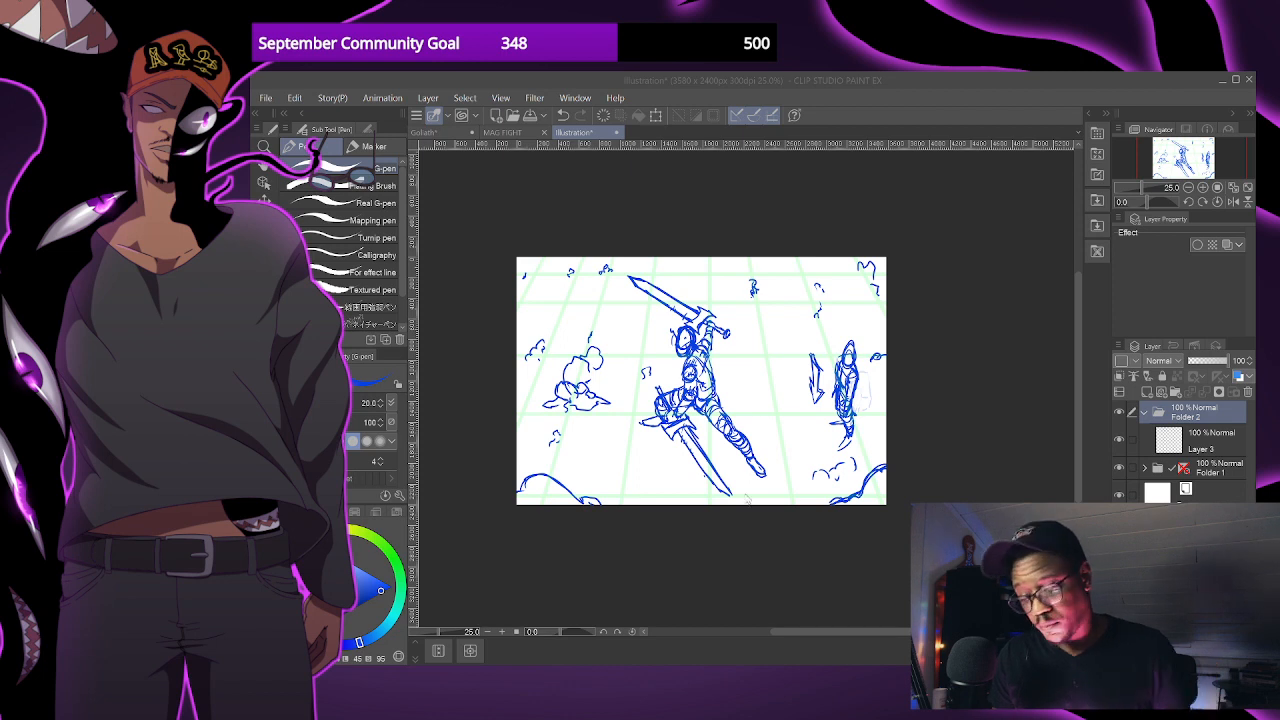
left_click(750, 457)
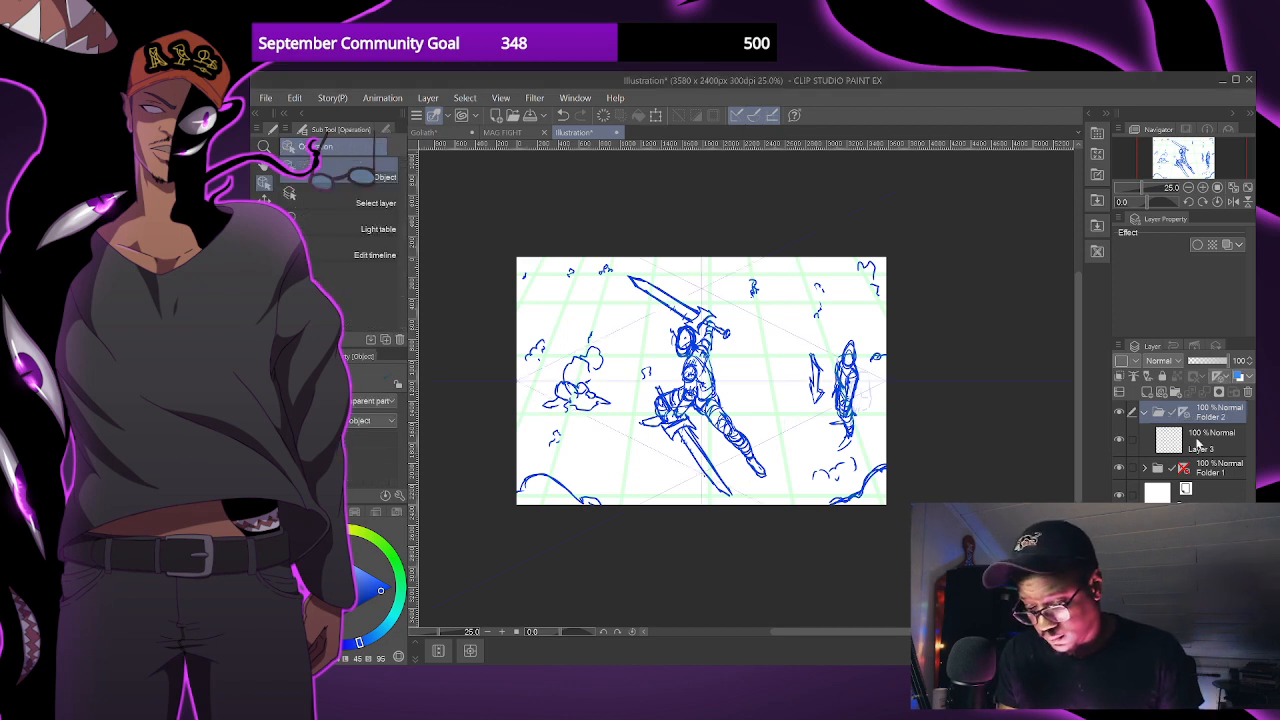
left_click(1196, 442)
key("ctrl+minus")
key("ctrl+minus")
left_click_drag(824, 442, 782, 411)
key("ctrl+plus")
key("ctrl+minus")
left_click(1119, 468)
key("ctrl+plus")
mouse_move(789, 485)
left_mouse_down()
mouse_move(760, 458)
mouse_move(809, 455)
left_mouse_up()
scroll(742, 412, "down", 4)
scroll(708, 372, "up", 4)
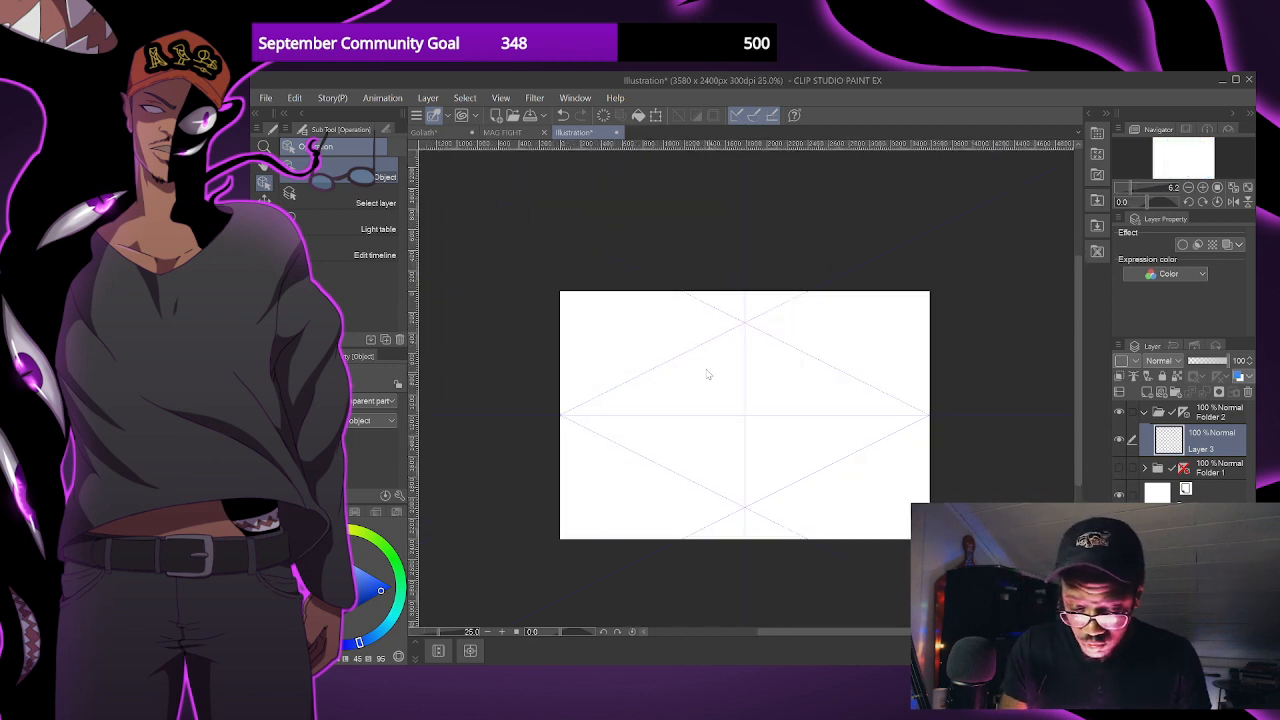
- Move the ruler's two vanishing points outward beyond the canvas, adjust its guide lines, and undo the last ruler change
left_click(745, 416)
left_click_drag(560, 415, 416, 422)
left_click_drag(932, 417, 1042, 428)
scroll(930, 465, "down", 2)
left_click_drag(922, 469, 895, 438)
left_click_drag(812, 410, 864, 478)
scroll(849, 428, "up", 2)
left_click_drag(689, 443, 689, 480)
left_click_drag(774, 431, 841, 424)
key("ctrl+z")
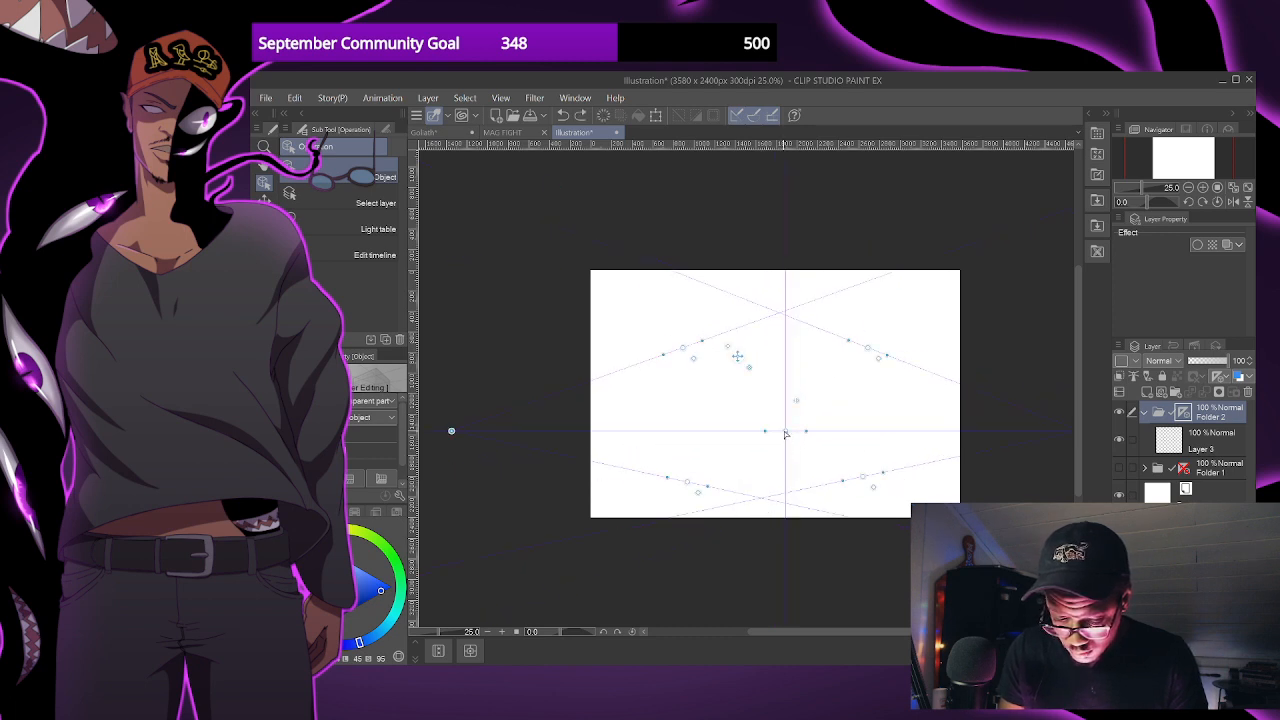
- Place the right vanishing point far outside the canvas and bring the left one just inside its left edge
scroll(783, 451, "down", 3)
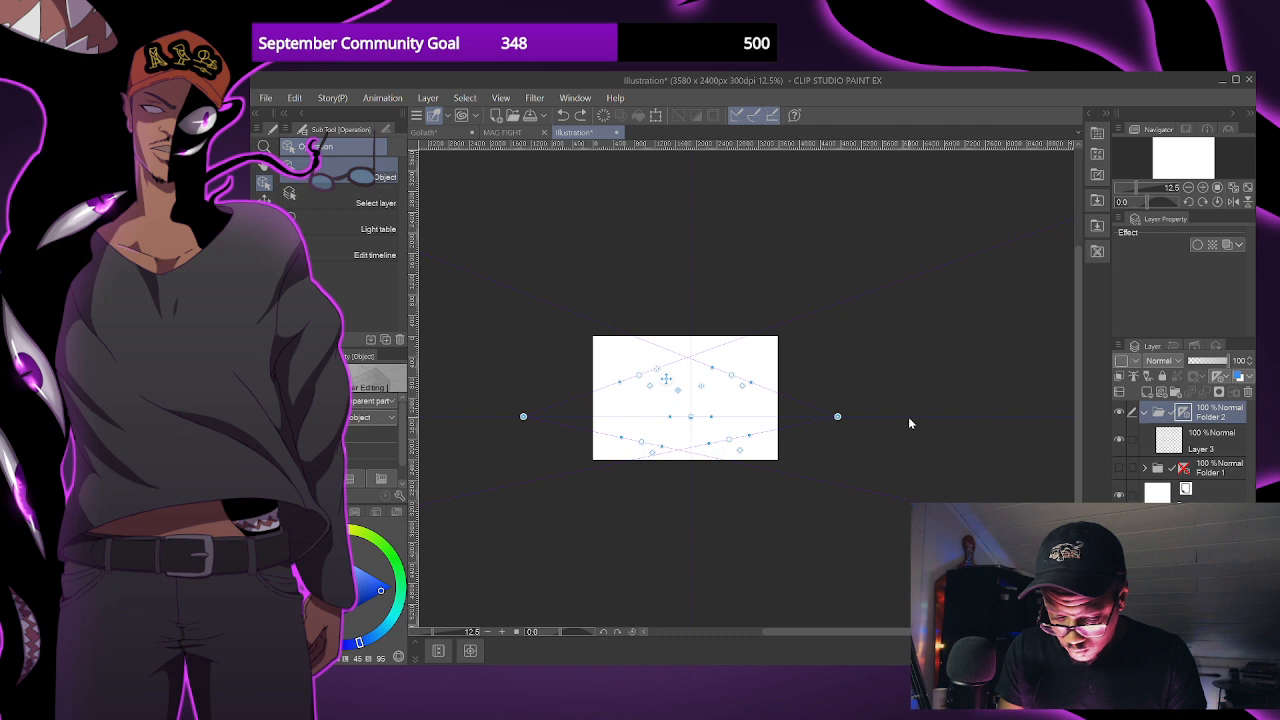
left_click_drag(837, 416, 1068, 417)
left_click_drag(852, 452, 900, 459)
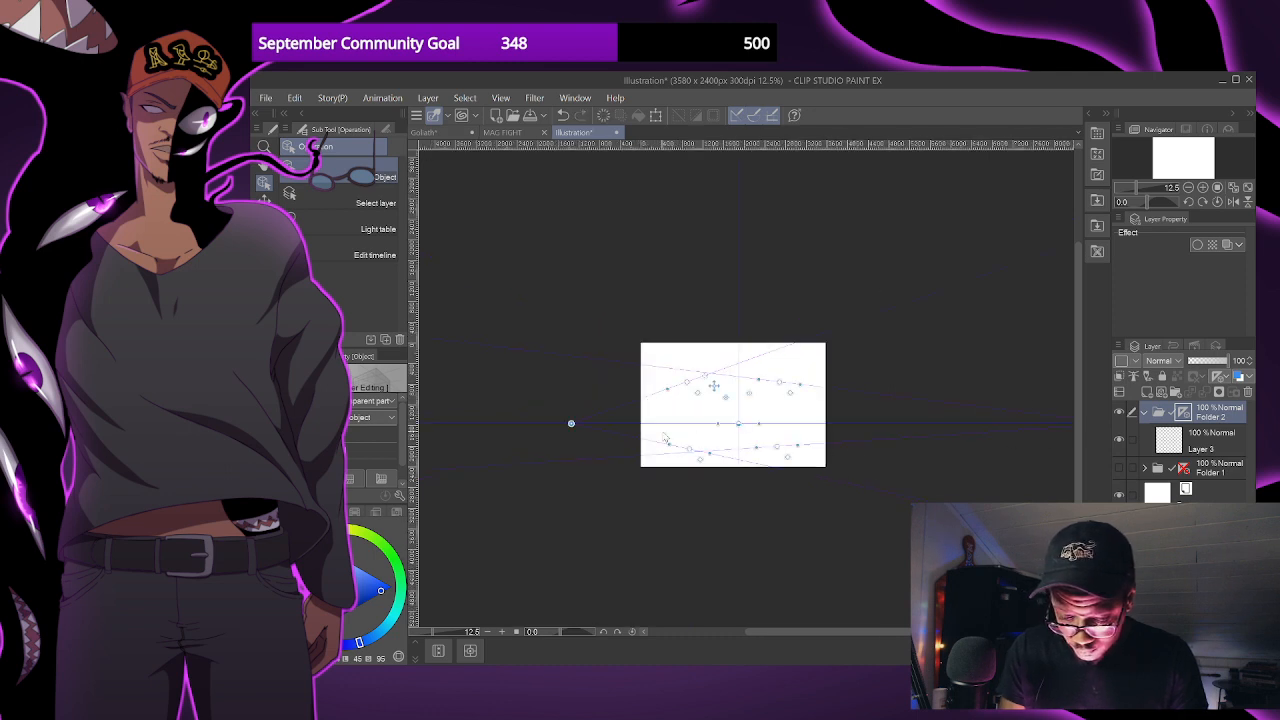
left_click_drag(573, 424, 614, 424)
left_click_drag(739, 424, 777, 427)
left_click_drag(779, 382, 784, 386)
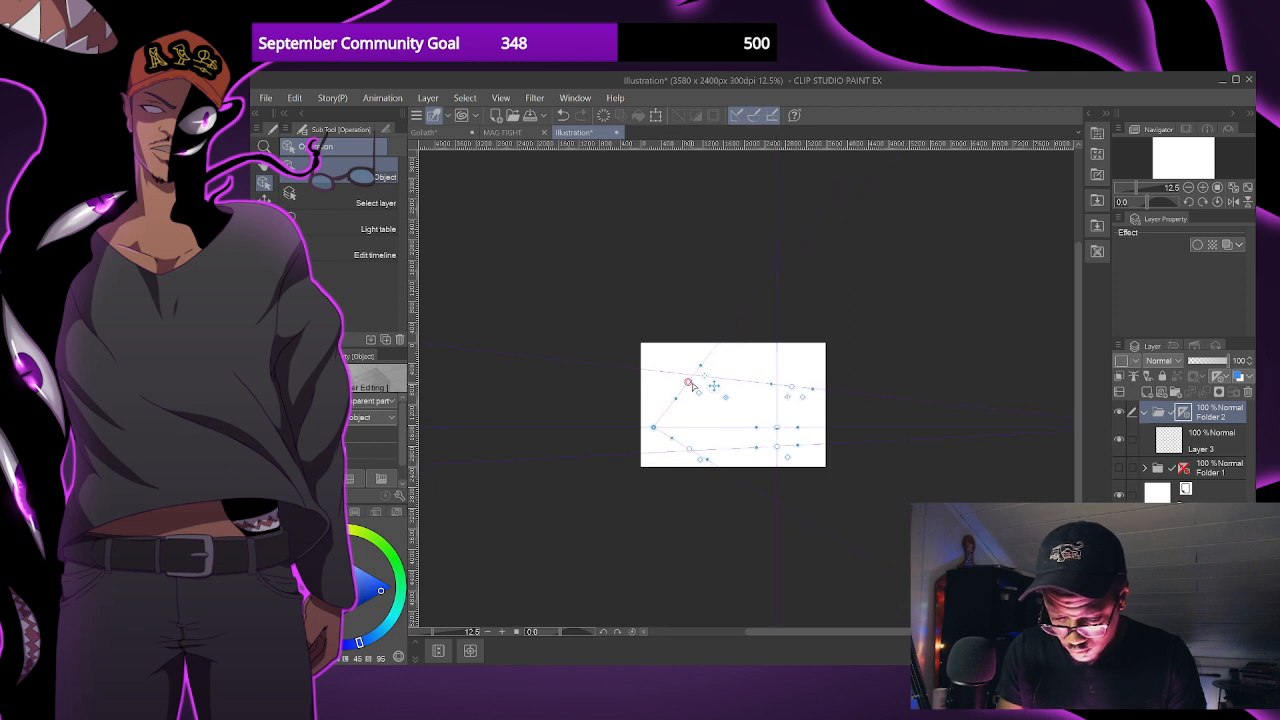
- Lower the perspective ruler's horizon and lower guide lines slightly, and nudge the left vanishing point further into the canvas
scroll(828, 450, "down", 1)
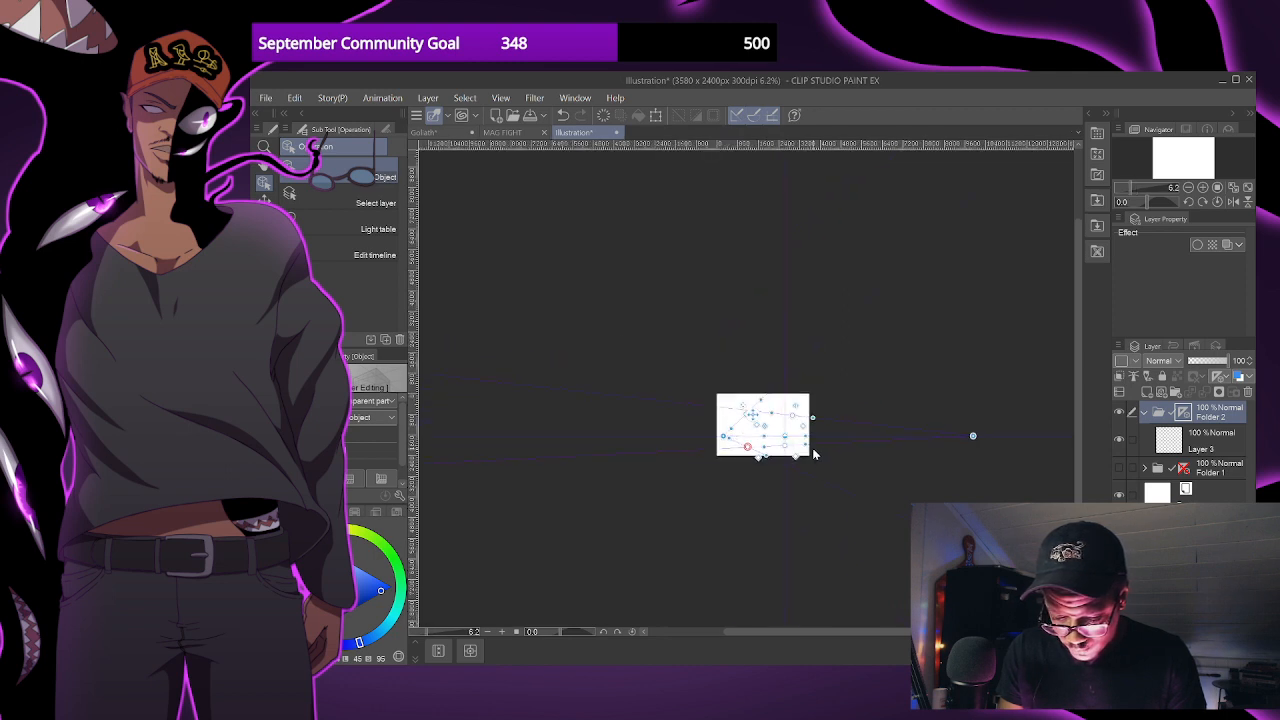
scroll(814, 454, "up", 2)
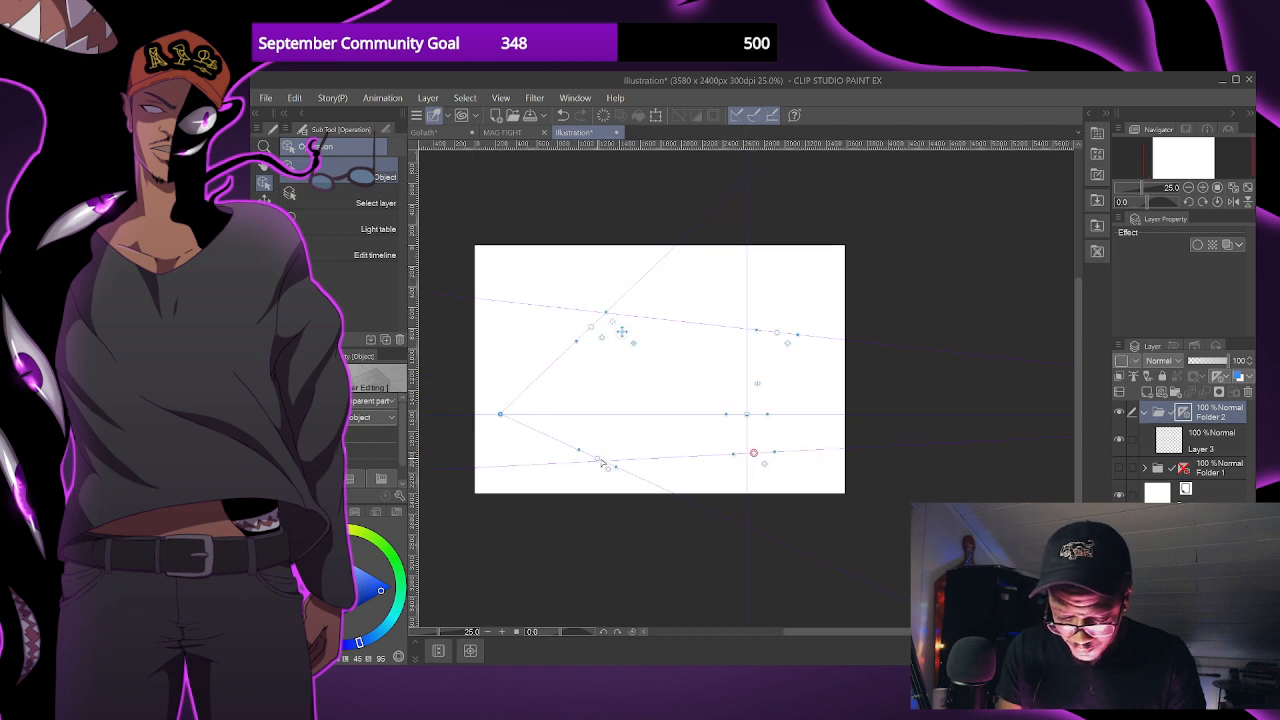
left_click_drag(754, 453, 757, 461)
left_click_drag(747, 413, 748, 428)
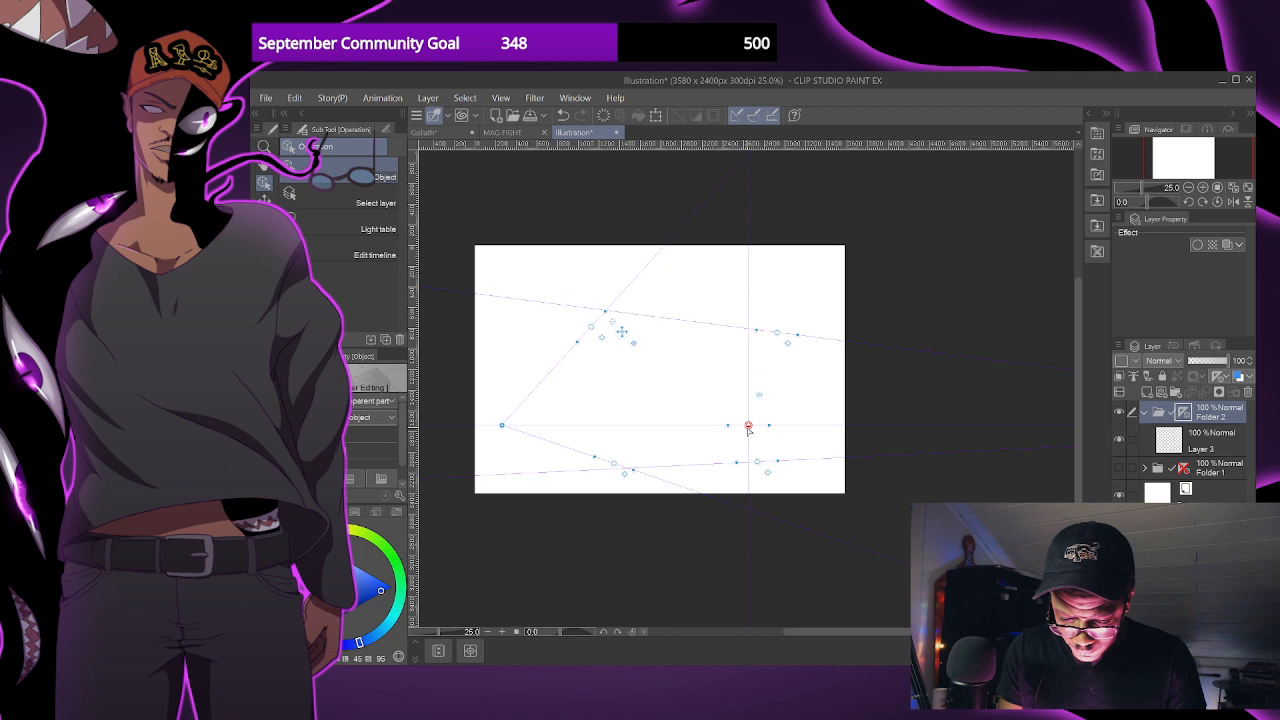
key("space")
left_click_drag(801, 455, 803, 461)
left_click_drag(508, 433, 521, 433)
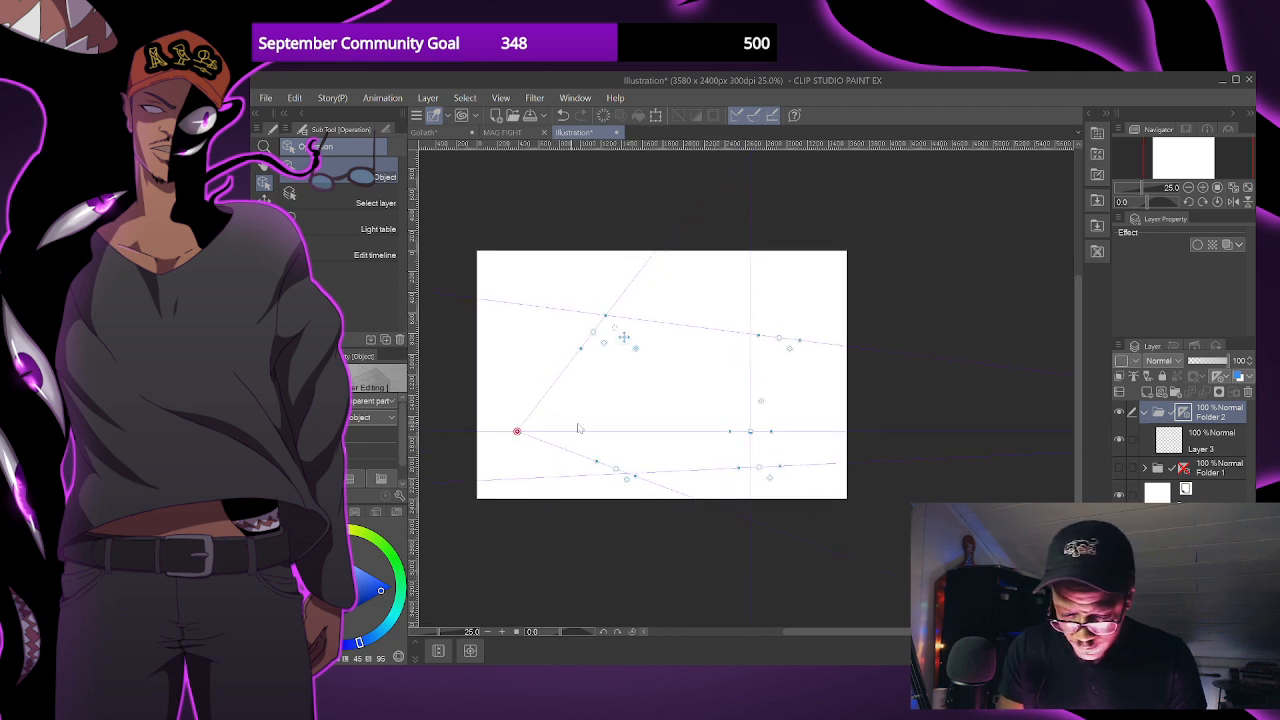
scroll(556, 405, "down", 2)
- Select Layer 3 in Folder 2 and set up the Mechanical pencil with a bright green colour
left_click(1166, 443)
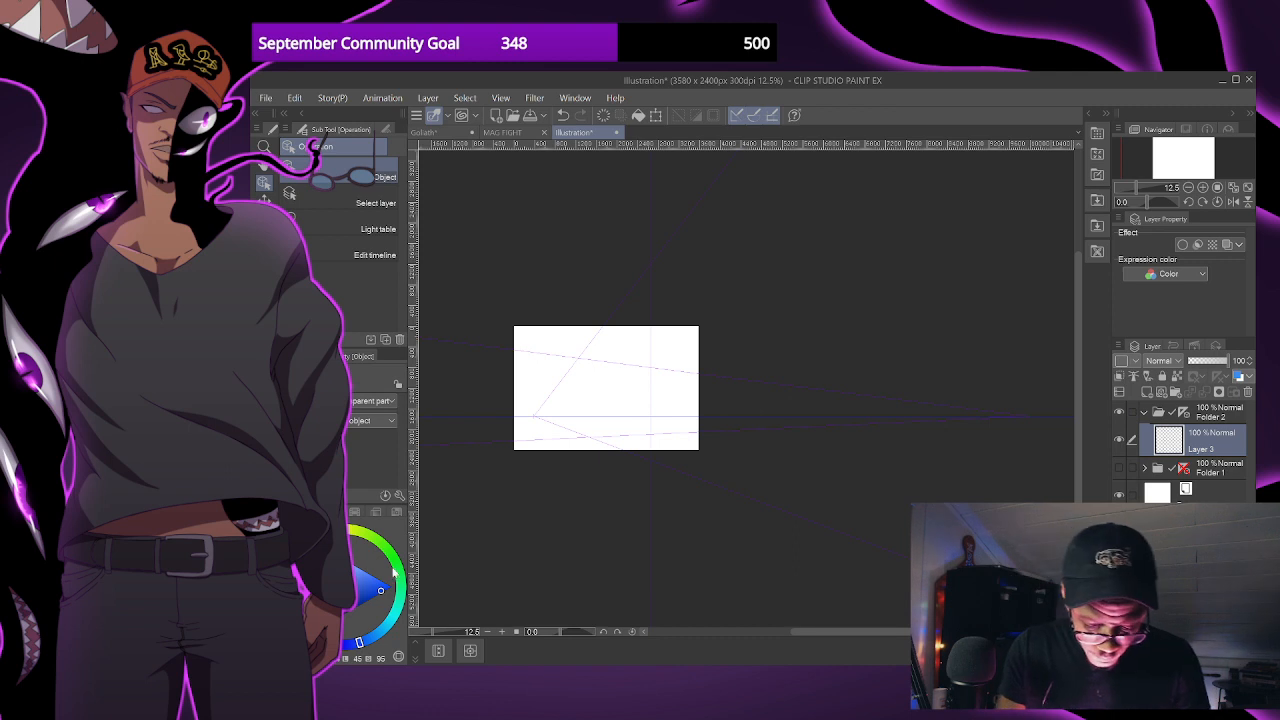
left_click(395, 590)
left_click(390, 552)
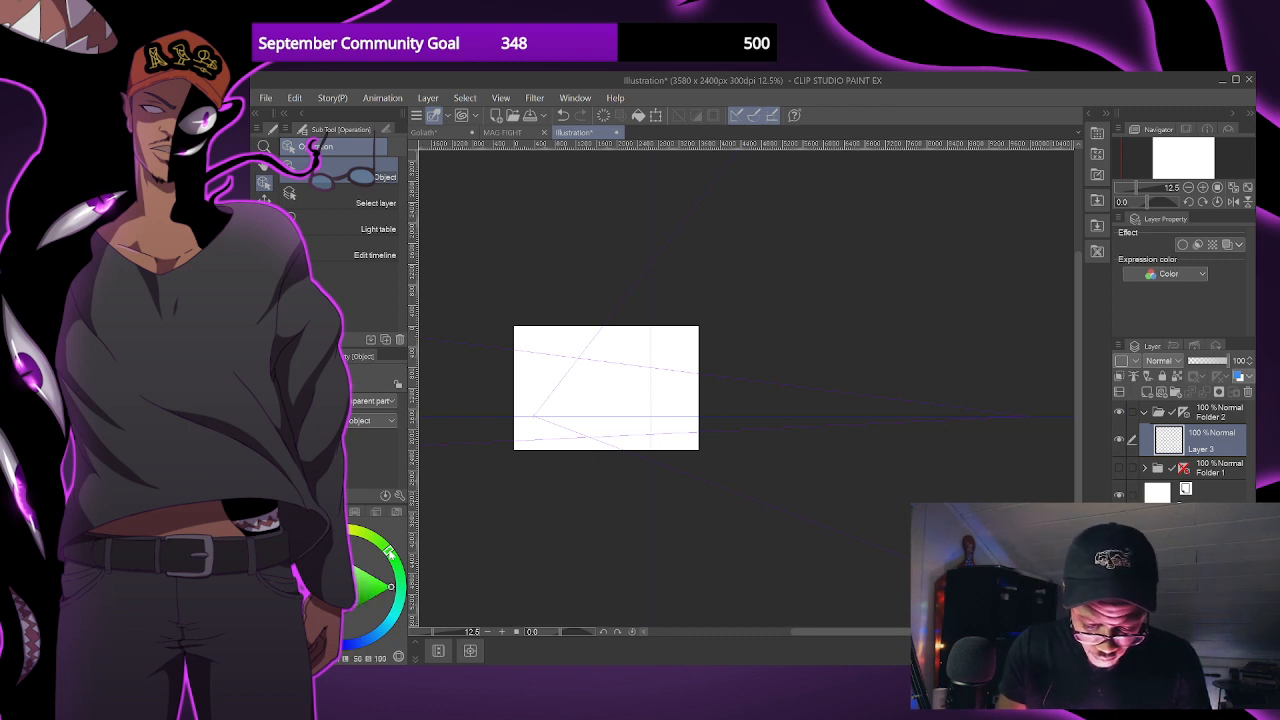
left_click_drag(570, 425, 619, 465)
key("p")
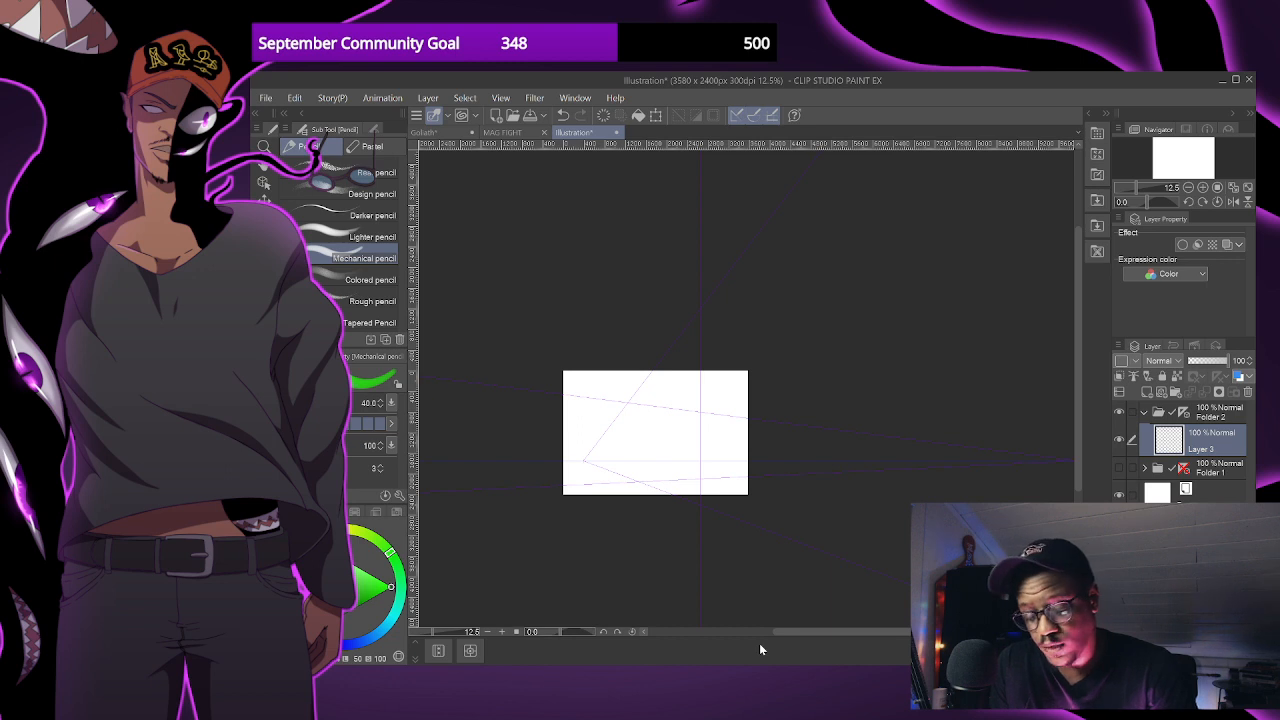
- Reduce the pencil size to 30 and draw the green horizon line across the full width of the canvas
left_click_drag(565, 455, 600, 455)
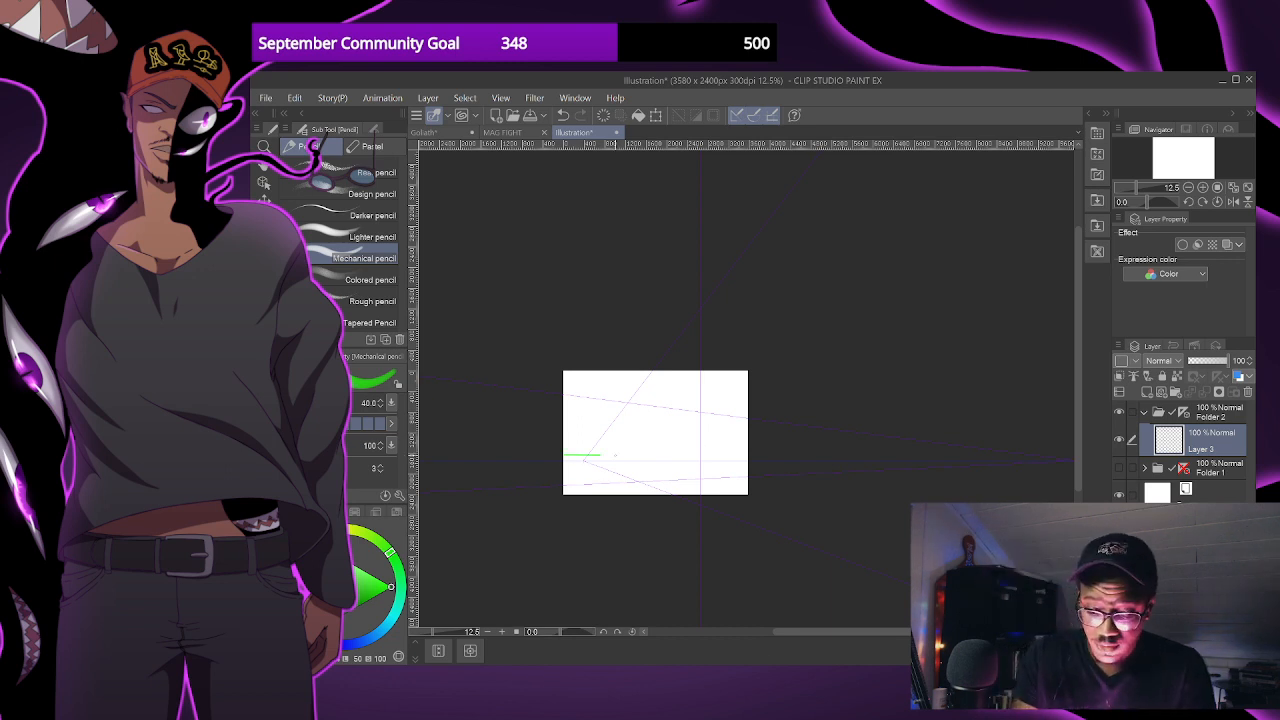
scroll(600, 455, "up", 4)
left_click_drag(531, 466, 894, 487)
key("ctrl+z")
key("bracketleft")
key("bracketleft")
left_click_drag(528, 468, 1033, 463)
- Slightly adjust the green and draw rays fanning from the left vanishing point to the canvas's upper edge, undoing unsatisfactory strokes
left_click(384, 591)
left_click_drag(717, 279, 566, 468)
key("ctrl+z")
left_click_drag(613, 281, 565, 468)
left_click_drag(558, 283, 566, 468)
key("ctrl+z")
key("ctrl+z")
left_click_drag(555, 284, 566, 468)
key("ctrl+z")
left_click_drag(563, 288, 566, 466)
left_click_drag(612, 288, 567, 466)
- Draw green rays from the left vanishing point to the canvas's right edge above the horizon, undoing misplaced ones
key("ctrl+z")
key("ctrl+z")
left_click_drag(626, 289, 566, 467)
left_click_drag(560, 288, 566, 466)
mouse_move(527, 338)
left_mouse_down()
mouse_move(566, 466)
mouse_move(895, 290)
left_mouse_up()
mouse_move(568, 462)
left_mouse_down()
mouse_move(896, 462)
mouse_move(815, 423)
mouse_move(896, 408)
left_mouse_up()
key("ctrl+z")
key("ctrl+z")
left_click_drag(576, 461, 896, 463)
key("ctrl+z")
left_click_drag(896, 358, 594, 459)
mouse_move(896, 415)
left_mouse_down()
mouse_move(569, 470)
mouse_move(760, 447)
mouse_move(585, 467)
mouse_move(567, 573)
left_mouse_up()
key("ctrl+z")
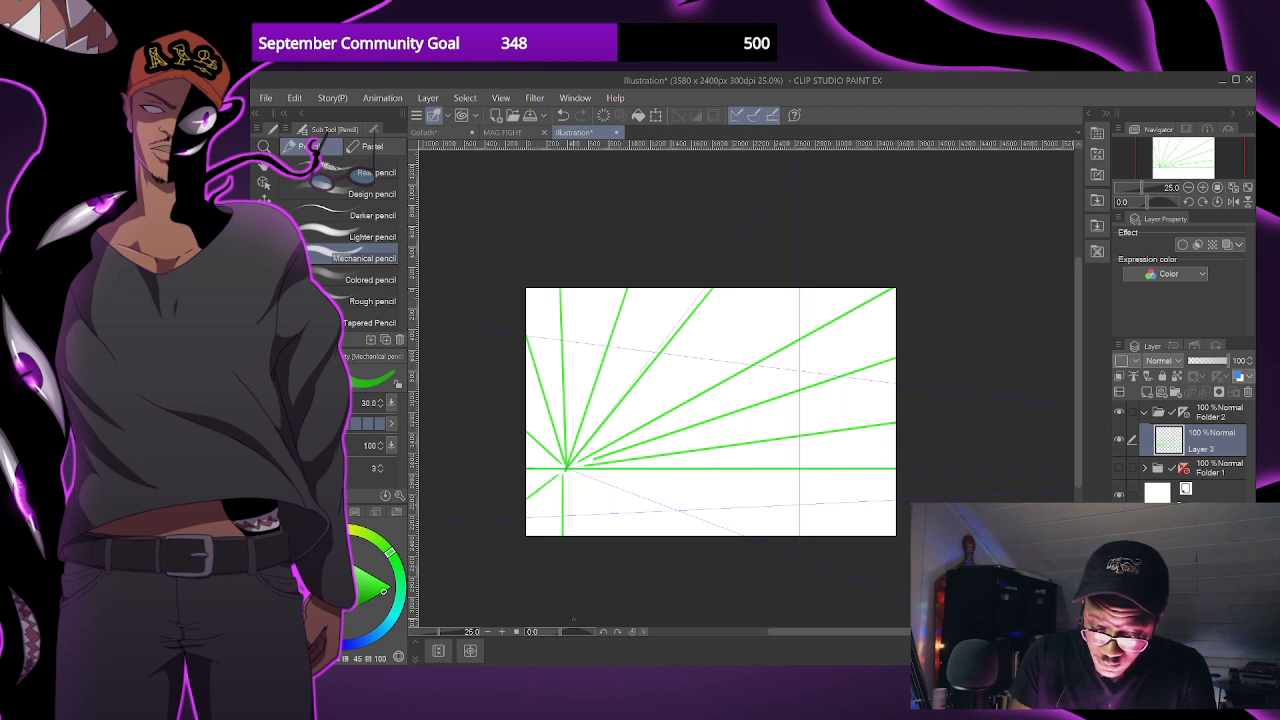
- Draw steep green rays from the left vanishing point down to the canvas's lower edge
left_click_drag(566, 468, 590, 540)
left_click_drag(566, 468, 638, 538)
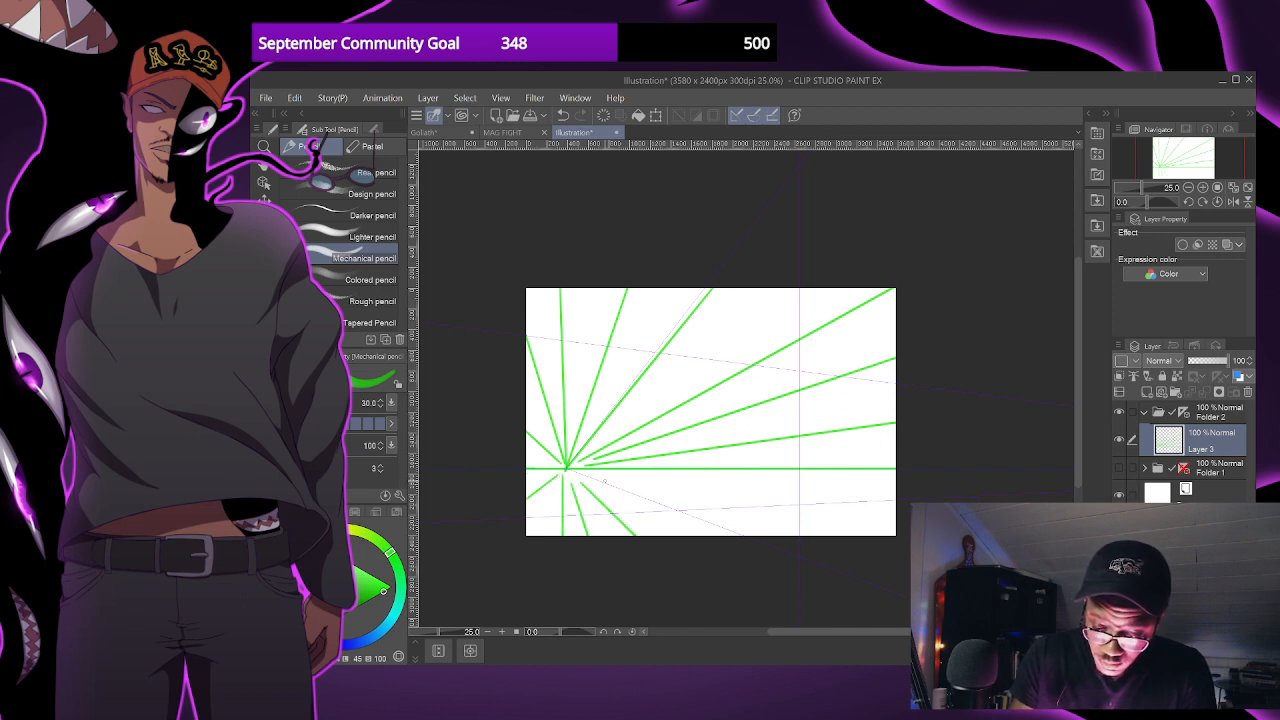
left_click_drag(566, 468, 805, 540)
key("ctrl+z")
left_click_drag(586, 474, 808, 539)
key("ctrl+z")
- Draw flatter green rays from the left vanishing point across the lower-right part of the canvas, below the horizon
left_click_drag(595, 480, 846, 594)
left_click_drag(624, 480, 898, 525)
left_click_drag(670, 474, 900, 490)
key("ctrl+z")
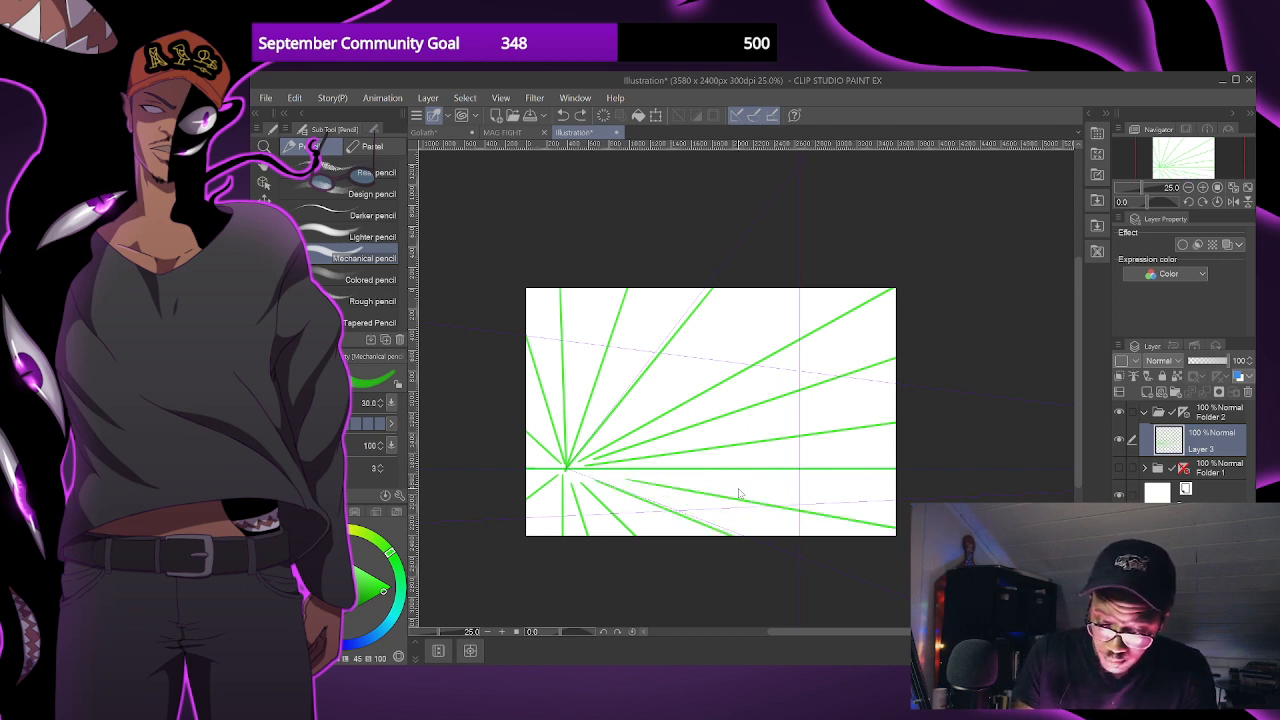
left_click_drag(651, 472, 898, 488)
key("ctrl+z")
left_click_drag(598, 474, 858, 537)
left_click_drag(627, 471, 898, 484)
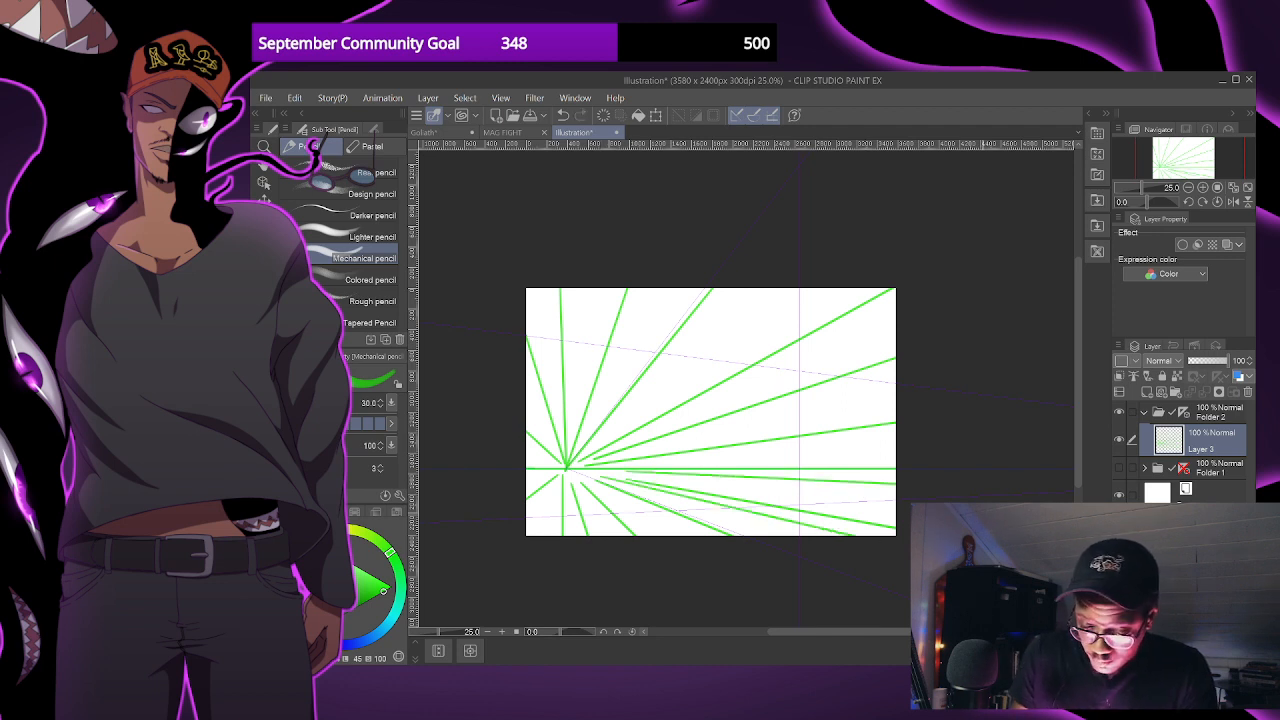
- Draw green lines converging on the right vanishing point across the lower part of the canvas
left_click_drag(705, 485, 717, 493)
left_click_drag(527, 486, 808, 492)
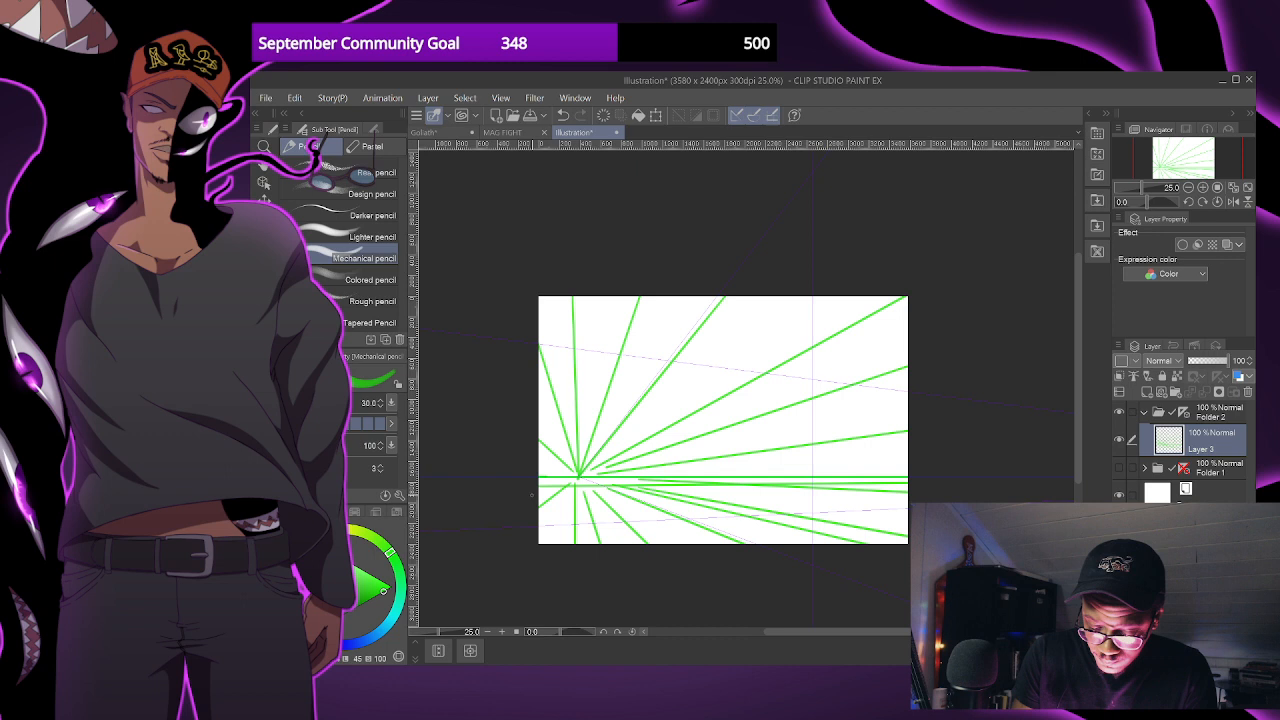
left_click_drag(556, 491, 905, 499)
left_click_drag(564, 550, 915, 523)
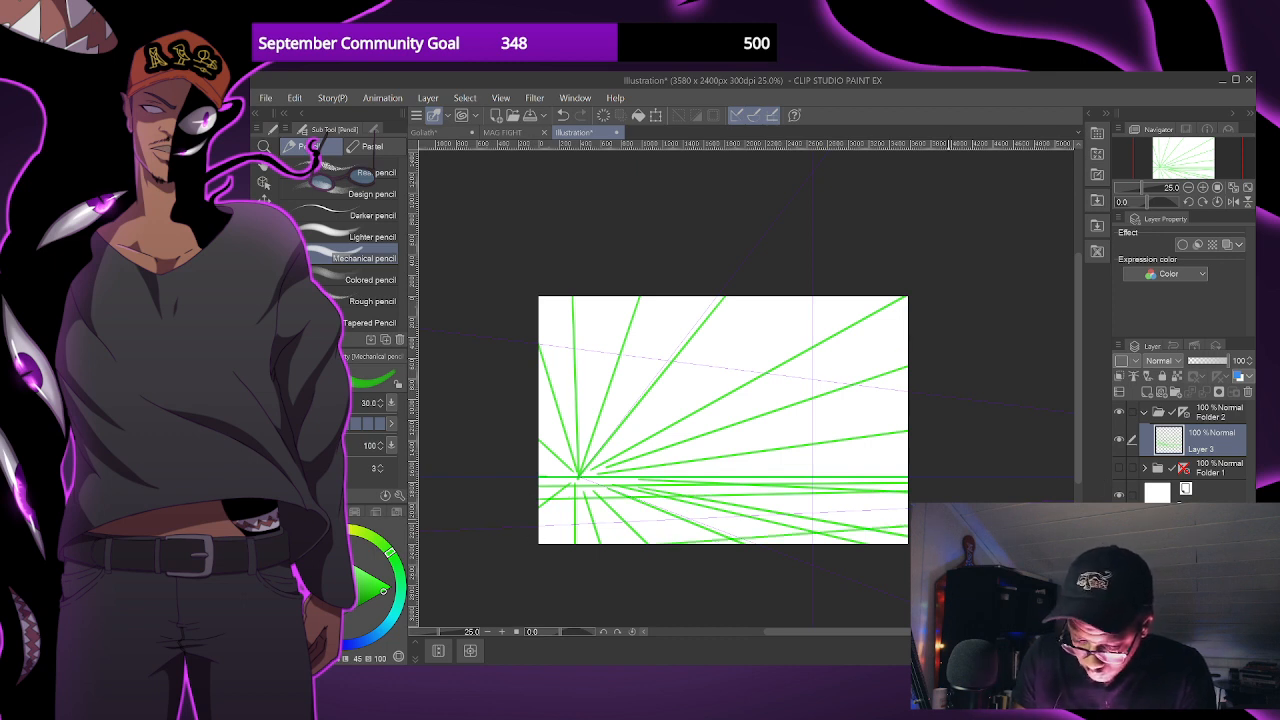
left_click_drag(523, 530, 912, 509)
key("ctrl+z")
left_click_drag(525, 522, 912, 503)
- Add closely spaced green lines toward the right vanishing point just below the horizon, redoing misplaced ones
left_click_drag(531, 490, 912, 485)
key("ctrl+z")
left_click_drag(530, 489, 910, 485)
key("ctrl+z")
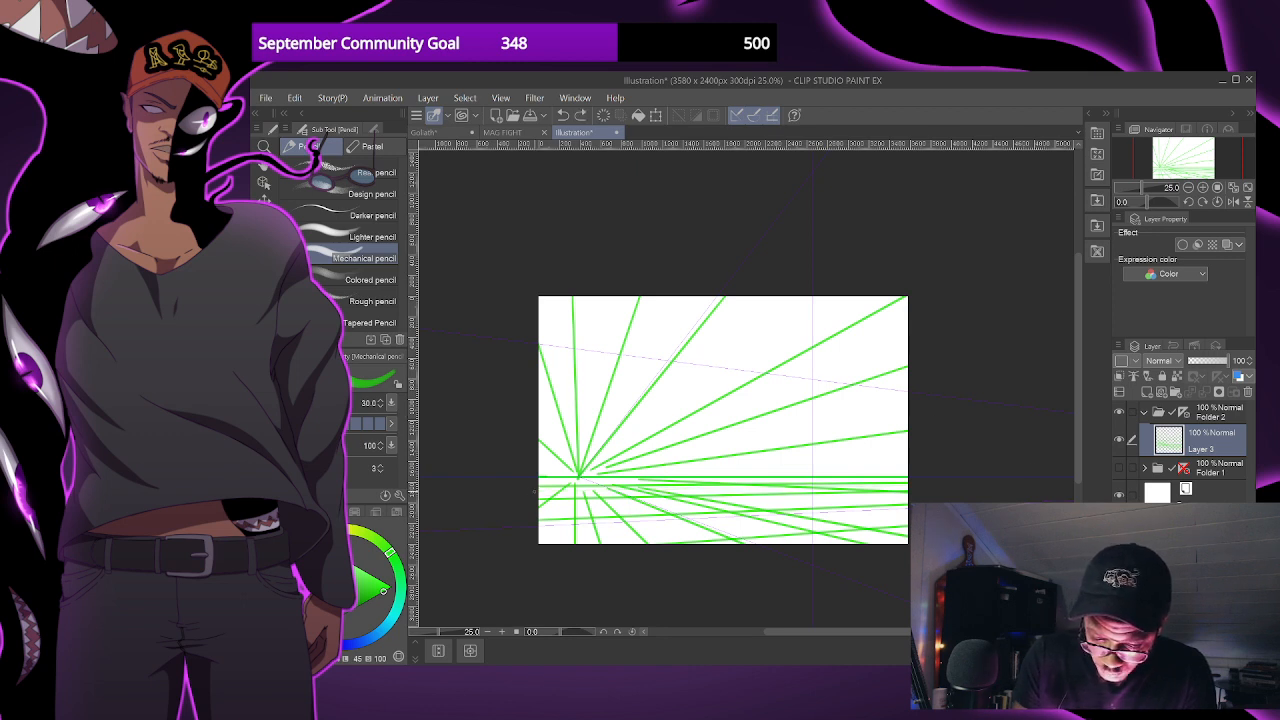
left_click_drag(530, 490, 911, 485)
left_click_drag(540, 482, 908, 481)
- Reduce the pencil size to 25 and draw widely spaced lines toward the right vanishing point above the horizon
key("bracketleft")
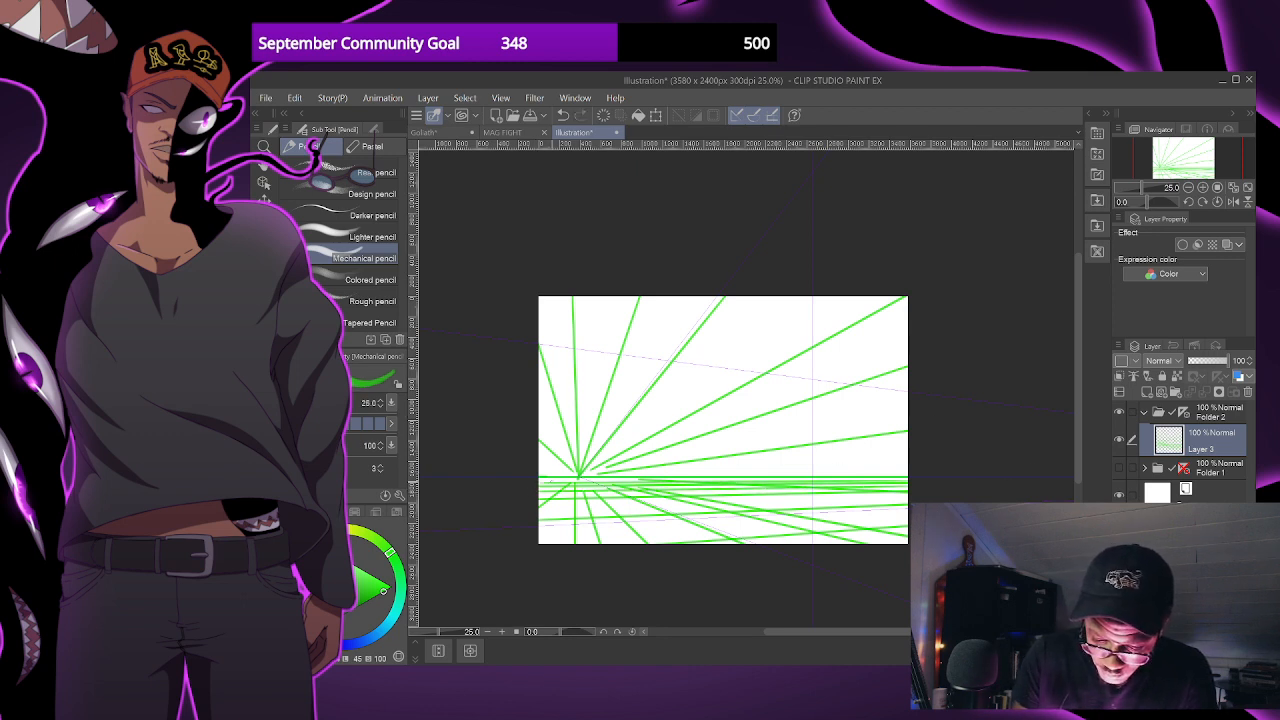
left_click_drag(559, 461, 910, 467)
left_click_drag(535, 444, 911, 454)
key("ctrl+z")
left_click_drag(531, 310, 910, 370)
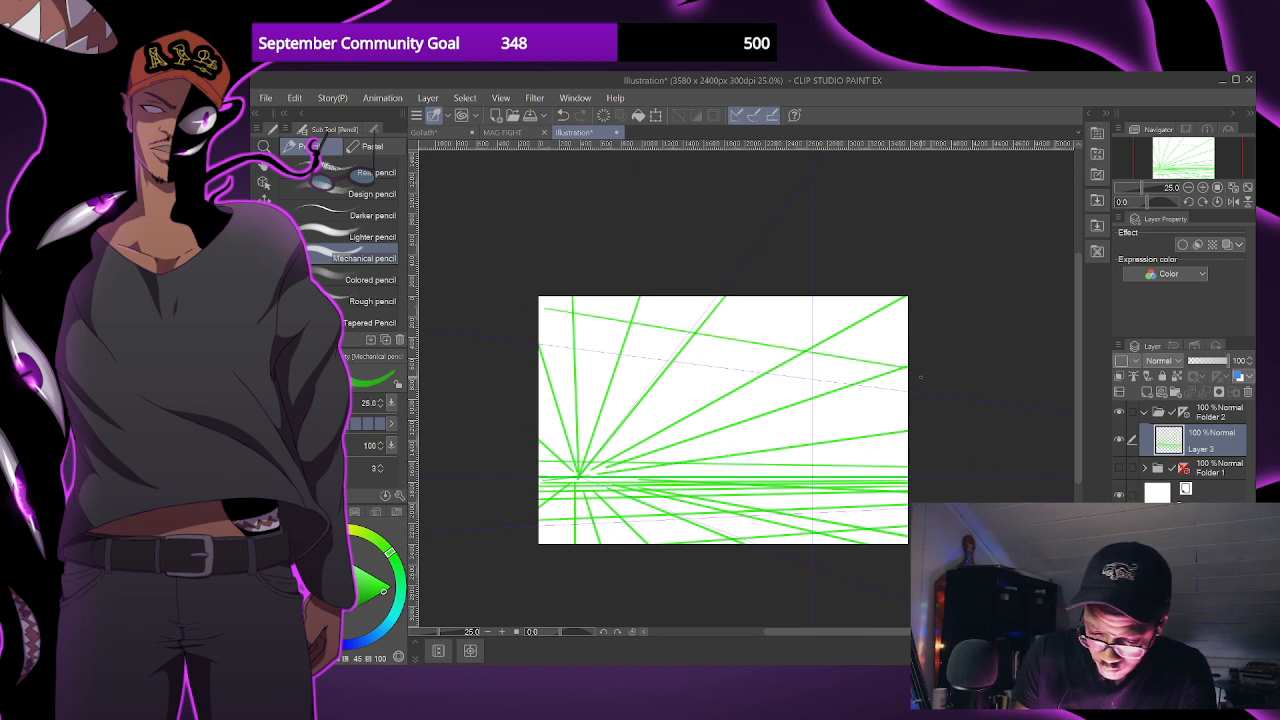
left_click_drag(525, 349, 910, 398)
key("ctrl+z")
left_click_drag(535, 372, 910, 410)
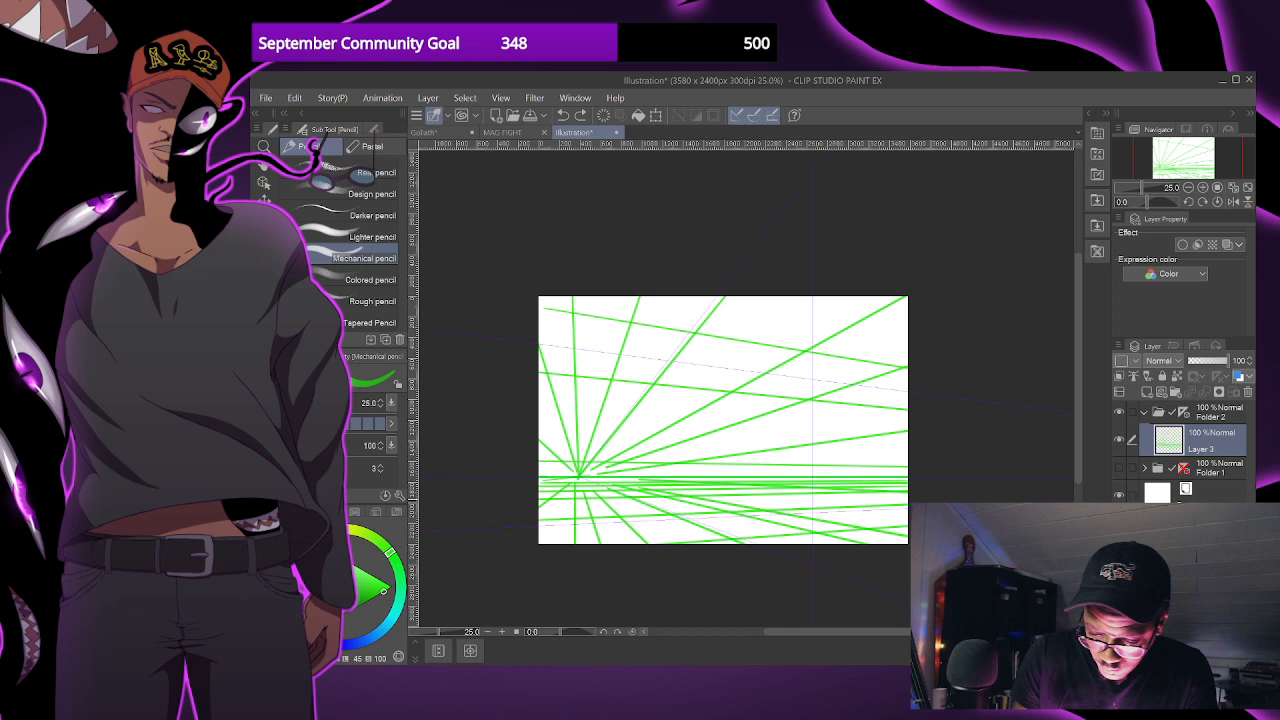
- Fill the gap down to the horizon with progressively denser green lines toward the right vanishing point
left_click_drag(565, 402, 910, 428)
key("ctrl+z")
left_click_drag(535, 413, 910, 436)
left_click_drag(413, 430, 910, 448)
key("ctrl+z")
left_click_drag(413, 436, 910, 450)
left_click_drag(413, 446, 1012, 448)
key("ctrl+z")
left_click_drag(413, 446, 1010, 458)
left_click_drag(413, 466, 1108, 464)
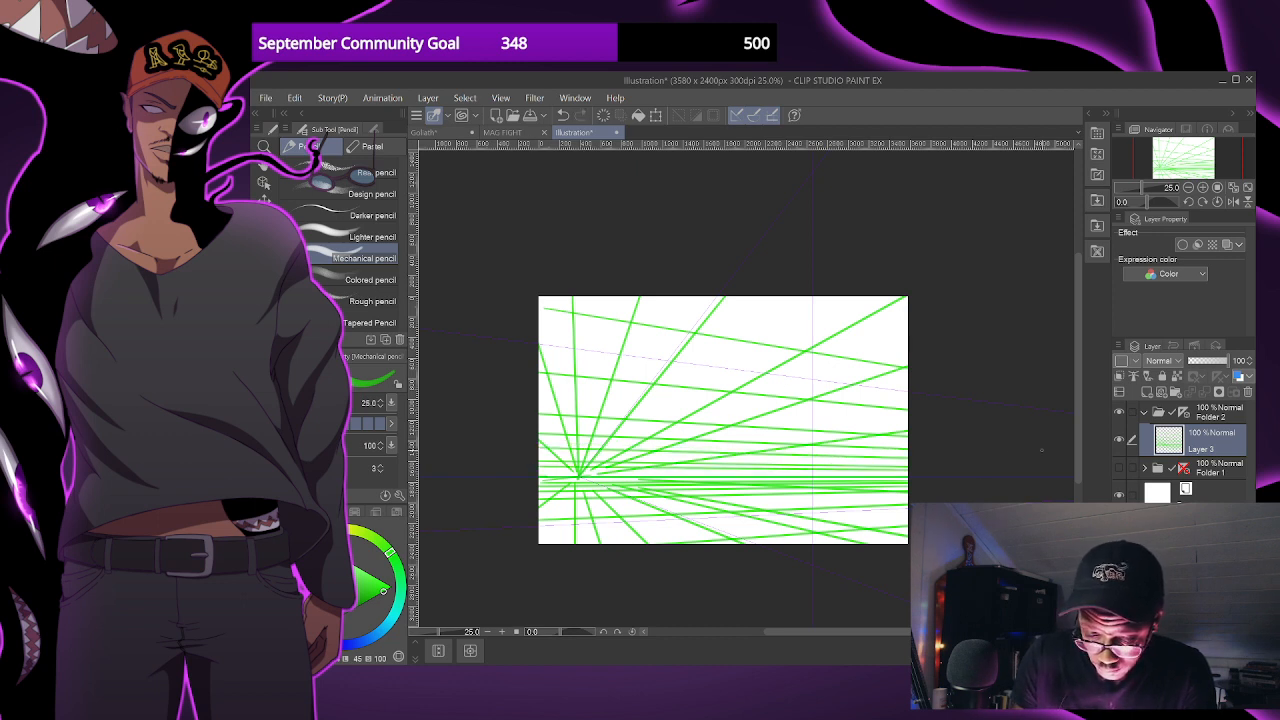
left_click_drag(526, 453, 960, 462)
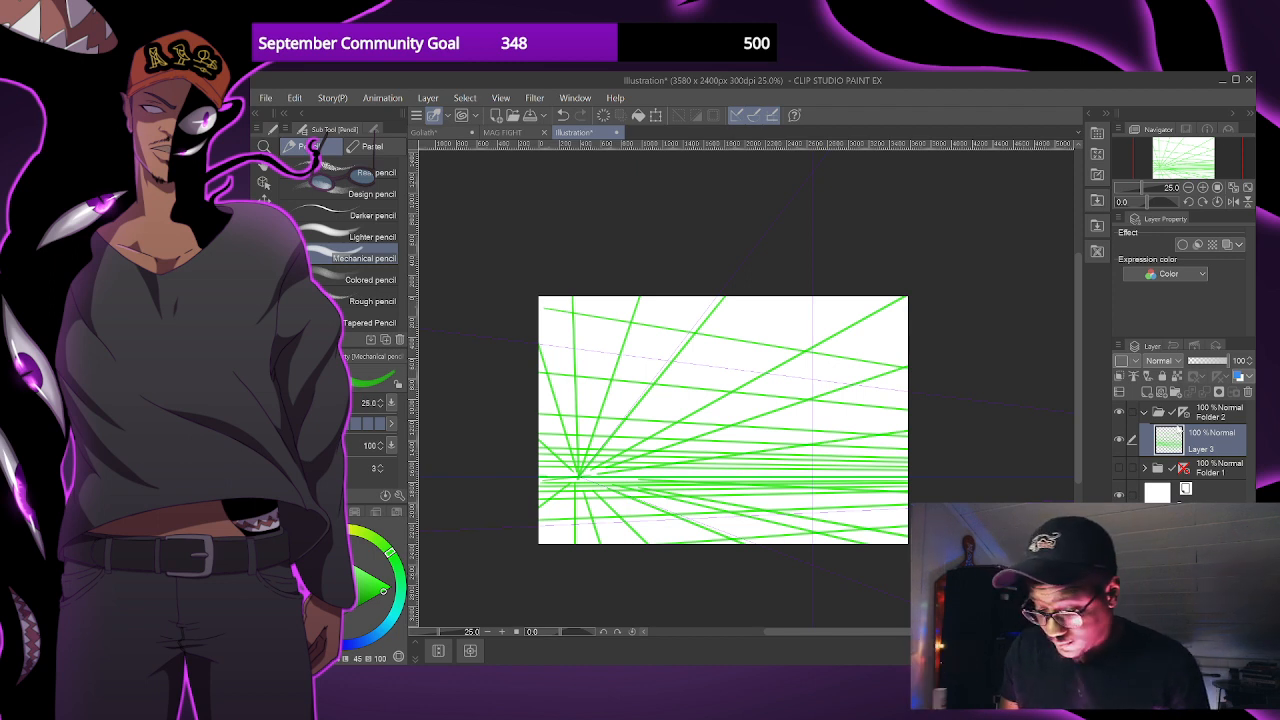
- Lower the green grid layer's opacity to 33% and add a new layer above it
left_click_drag(1202, 363, 1193, 366)
left_click(1200, 364)
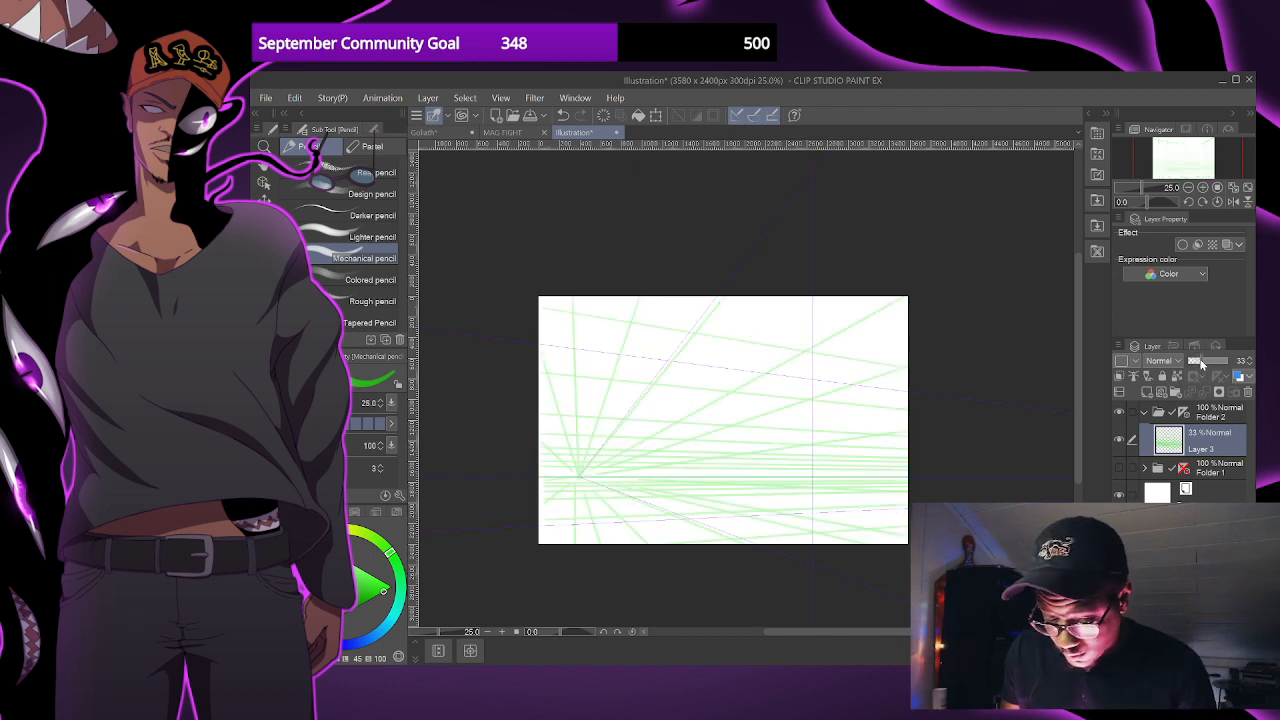
left_click(1147, 392)
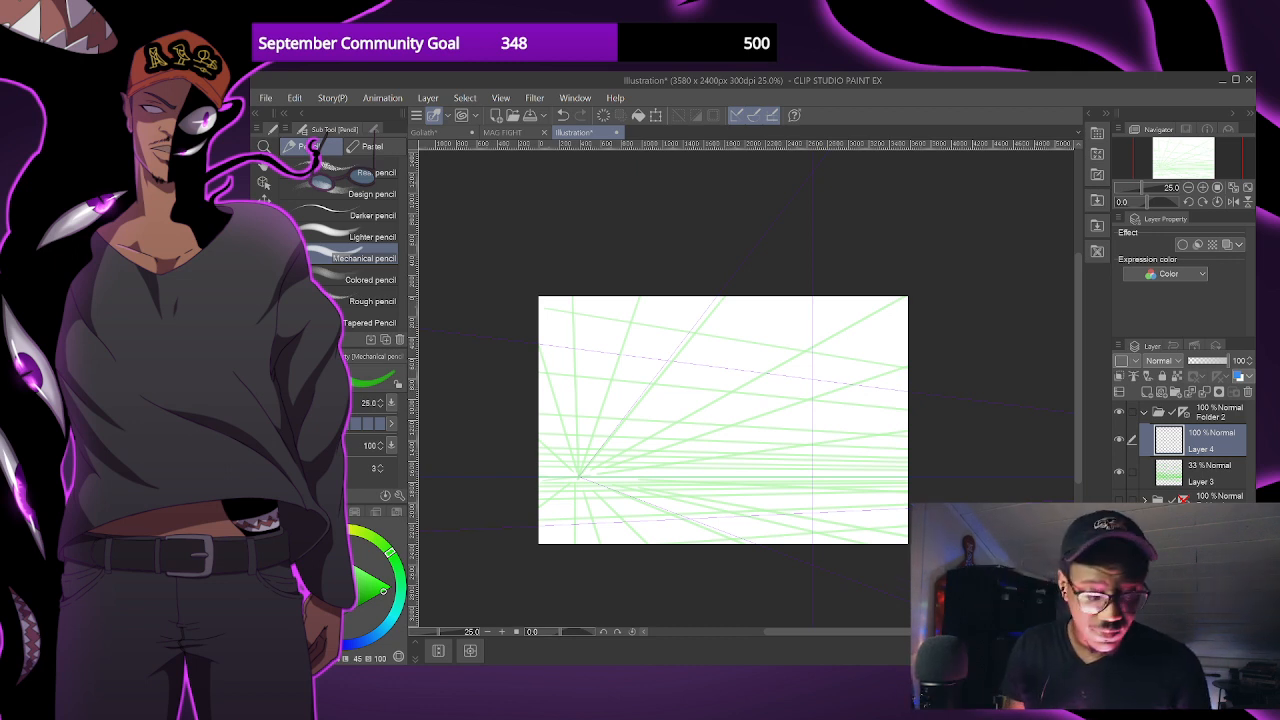
- Switch the drawing colour to blue and turn off the perspective ruler on Folder 2
mouse_move(824, 424)
left_mouse_down()
mouse_move(832, 409)
mouse_move(822, 414)
left_mouse_up()
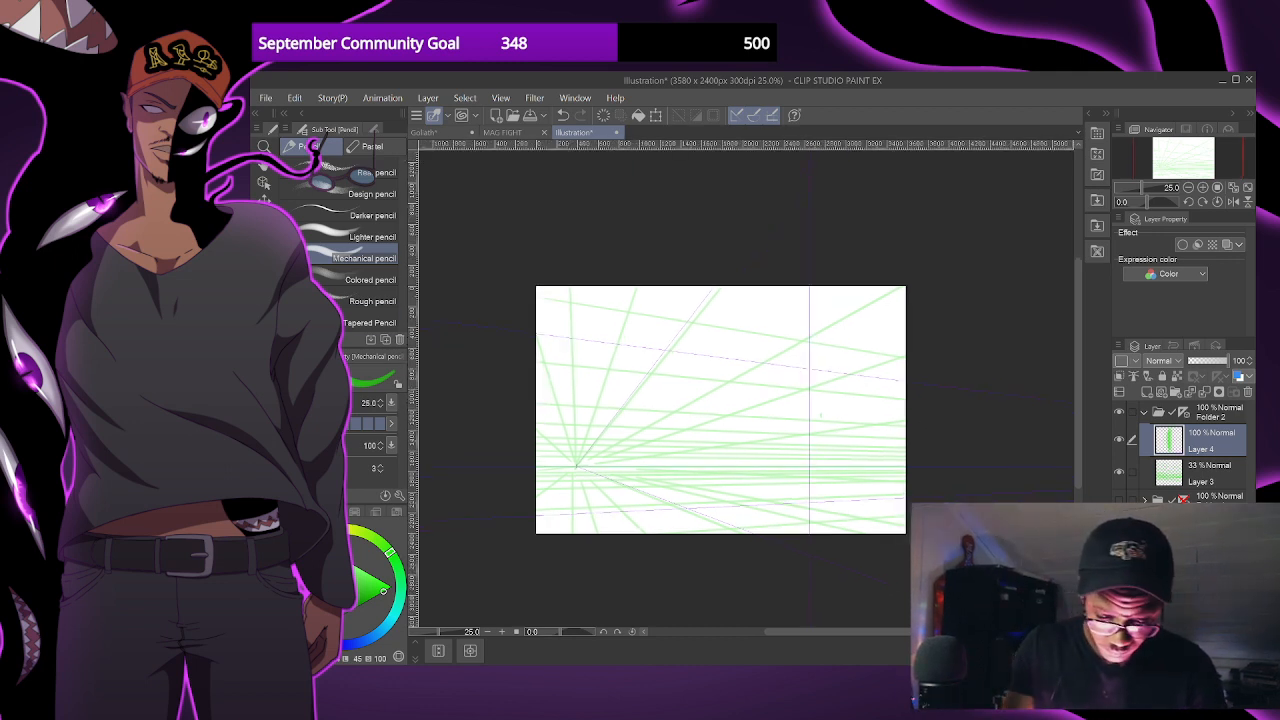
key("x")
scroll(801, 441, "up", 2)
scroll(850, 457, "down", 1)
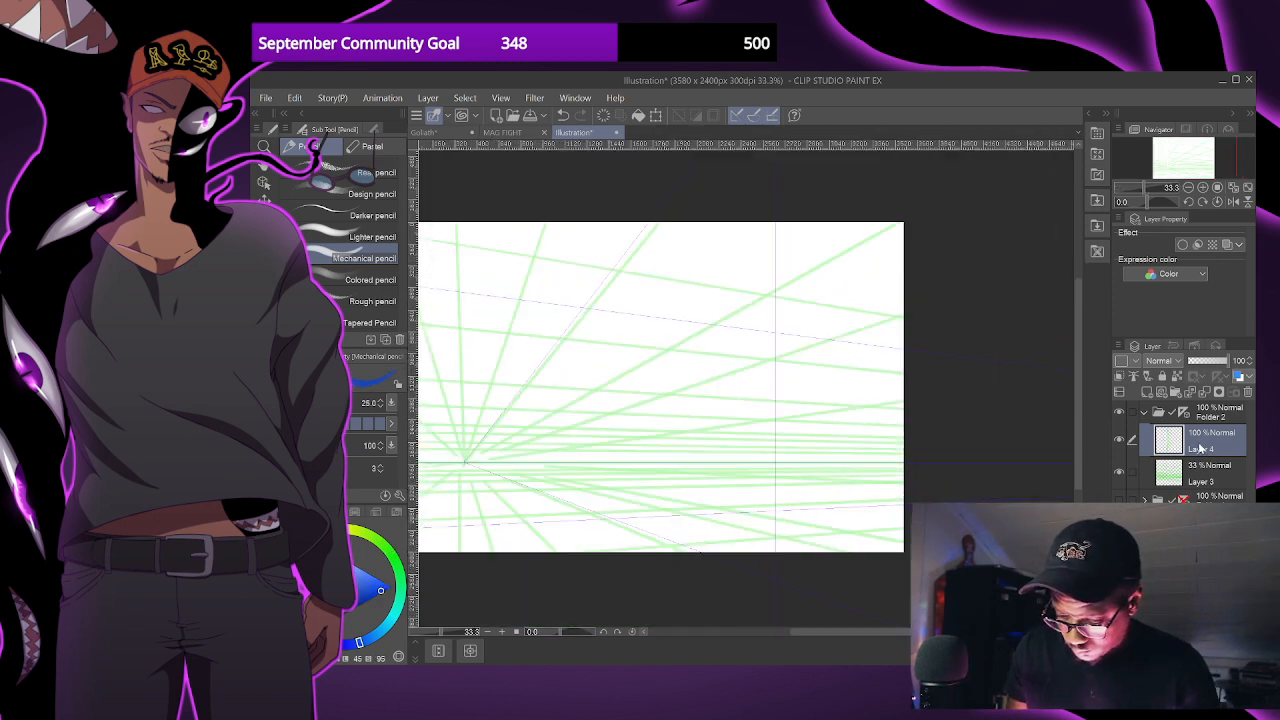
left_click_drag(706, 425, 710, 427)
left_click(1184, 411)
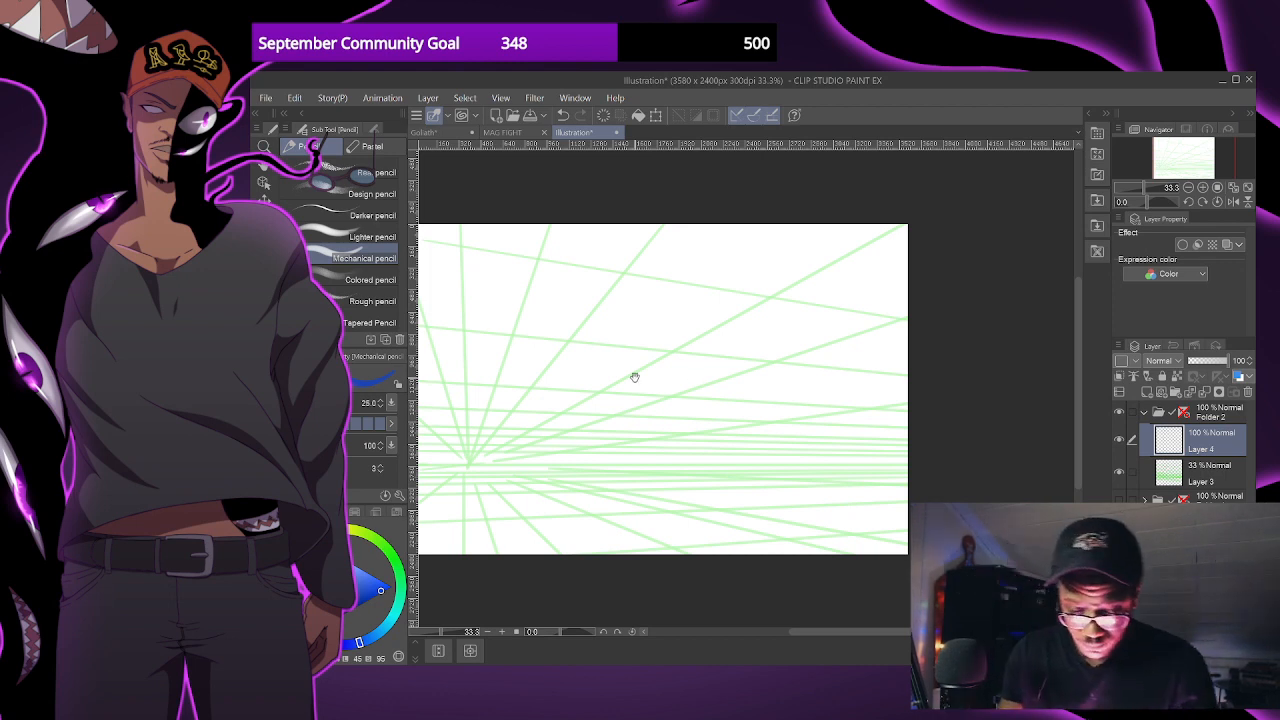
left_click_drag(623, 354, 708, 350)
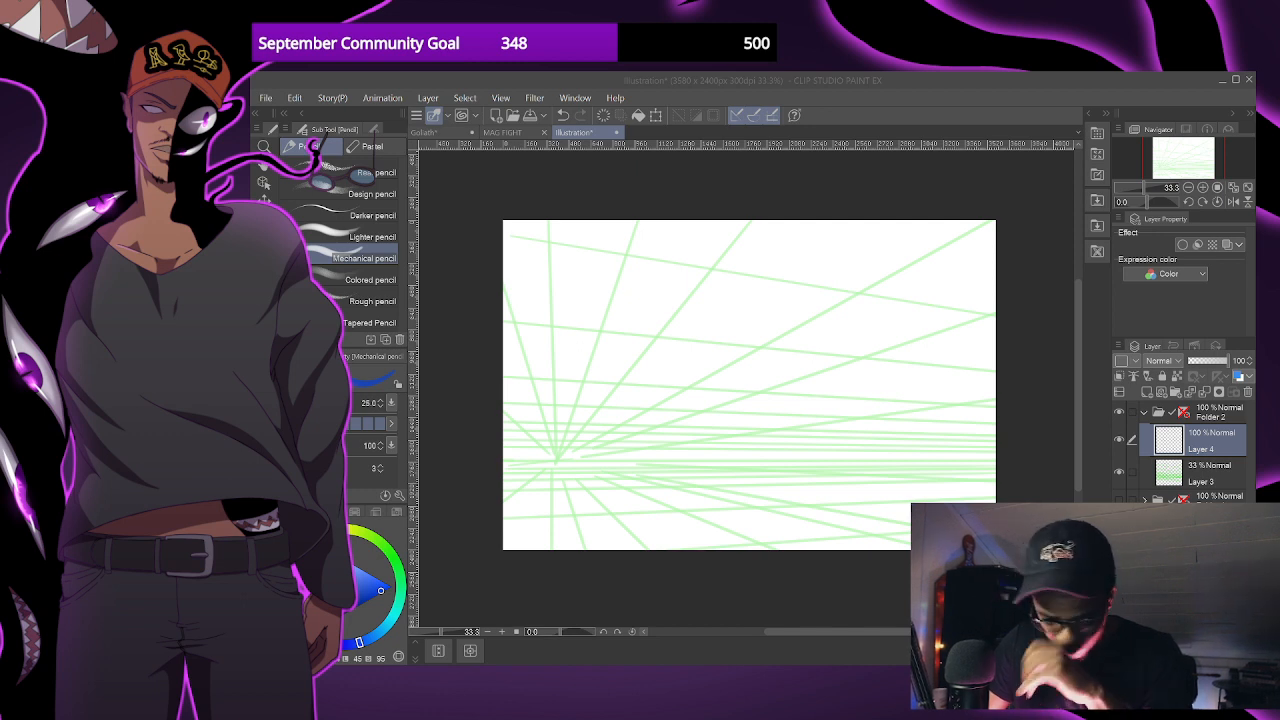
- Move the reference image layer John fire 3 Copy out of Folder 1 to above Folder 2 and show it
left_click(1163, 86)
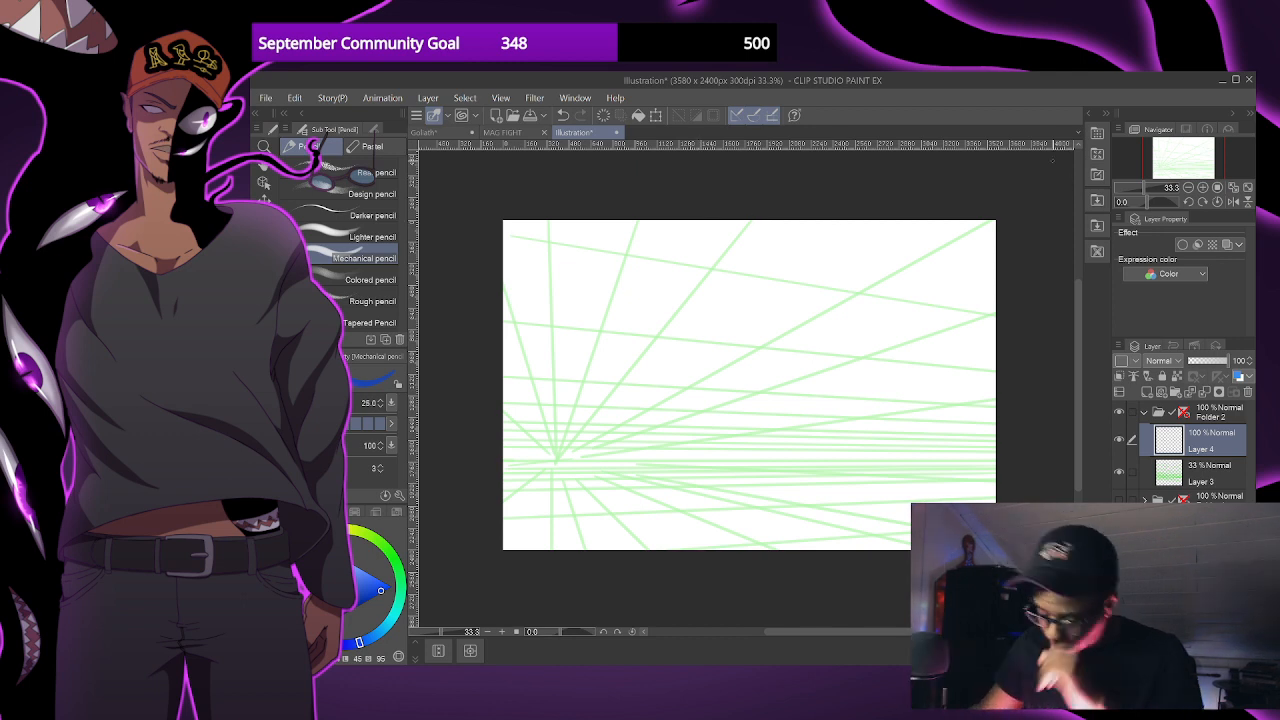
left_click_drag(727, 363, 723, 360)
left_click_drag(789, 414, 783, 405)
left_click(1192, 498)
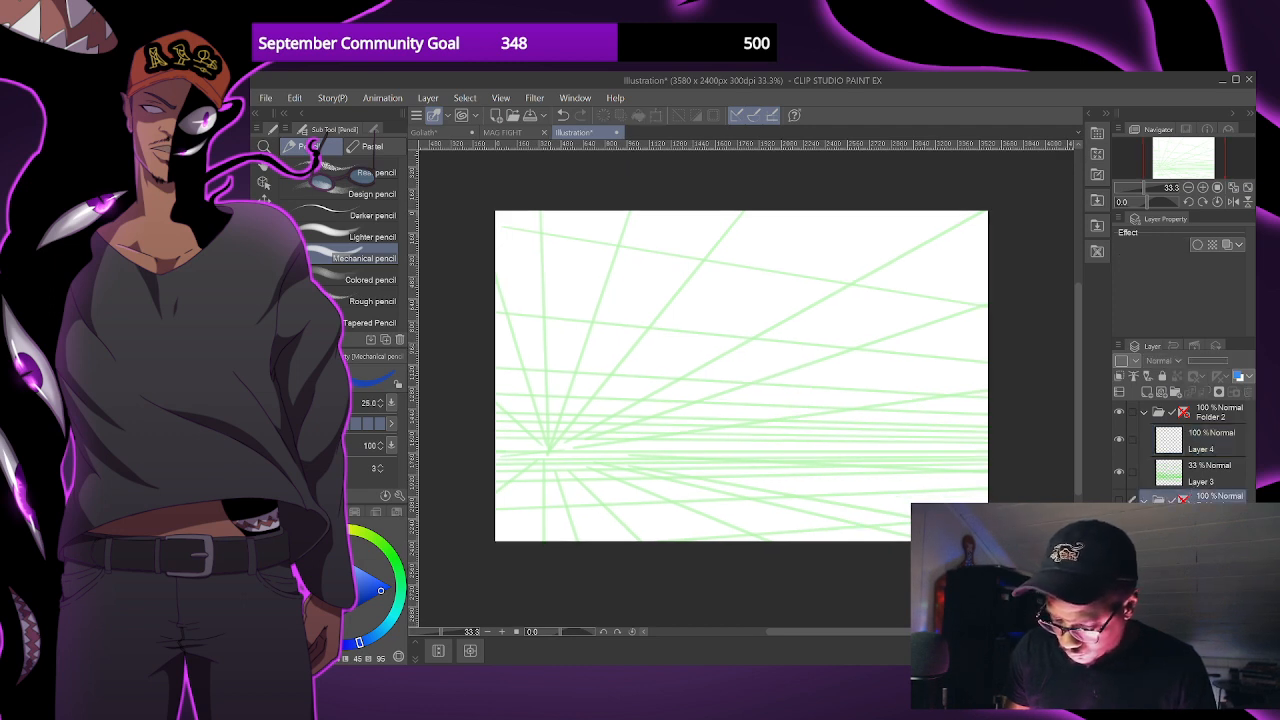
left_click(1192, 575)
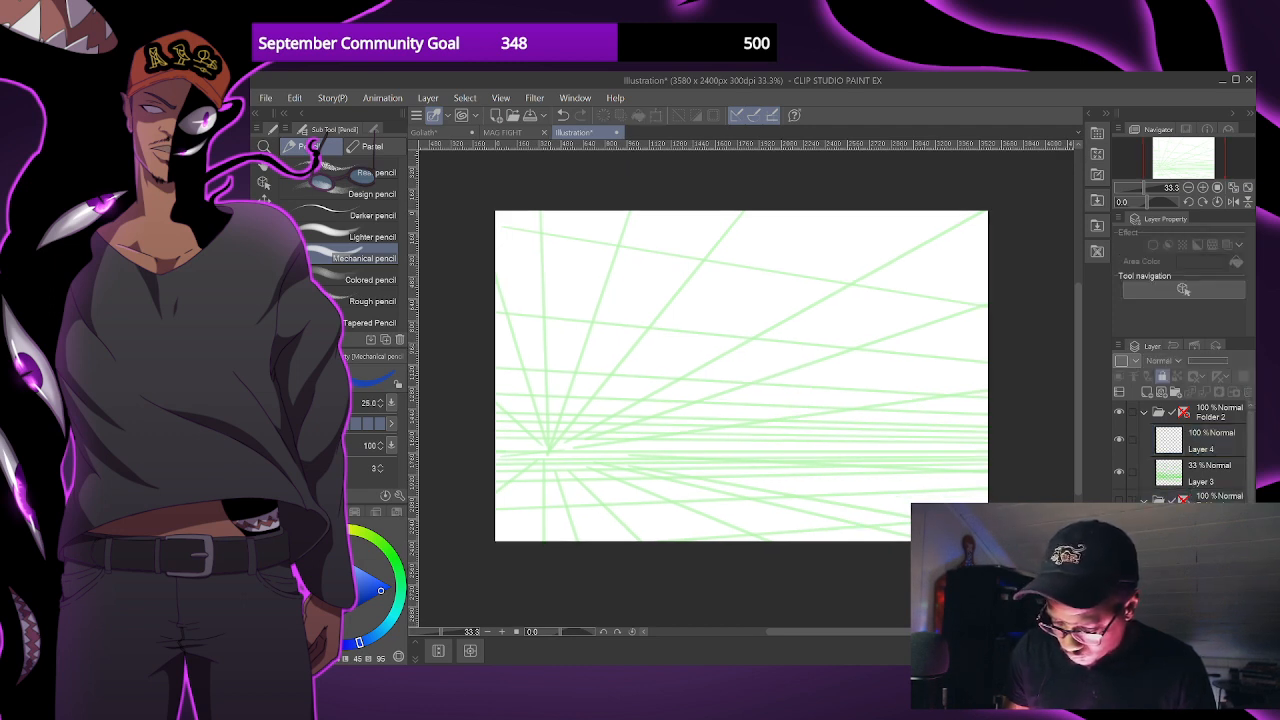
left_click(1209, 415)
left_click_drag(1210, 415, 1207, 412)
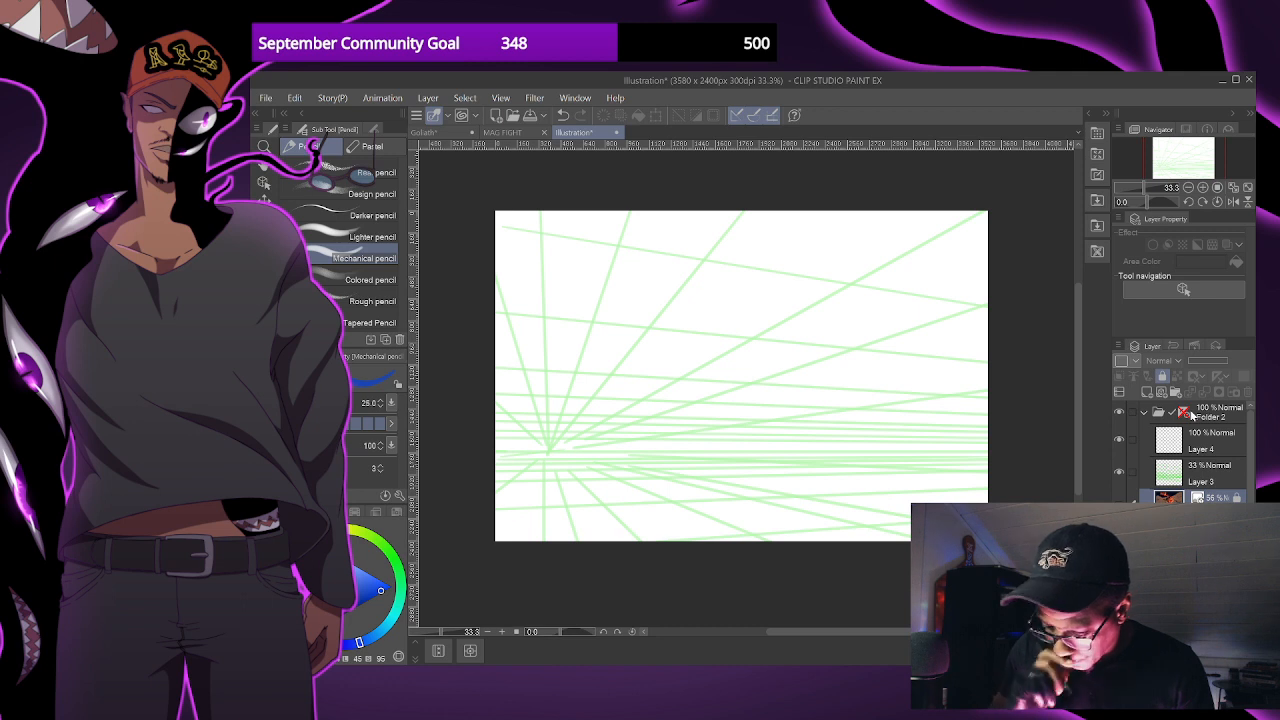
key("ctrl+z")
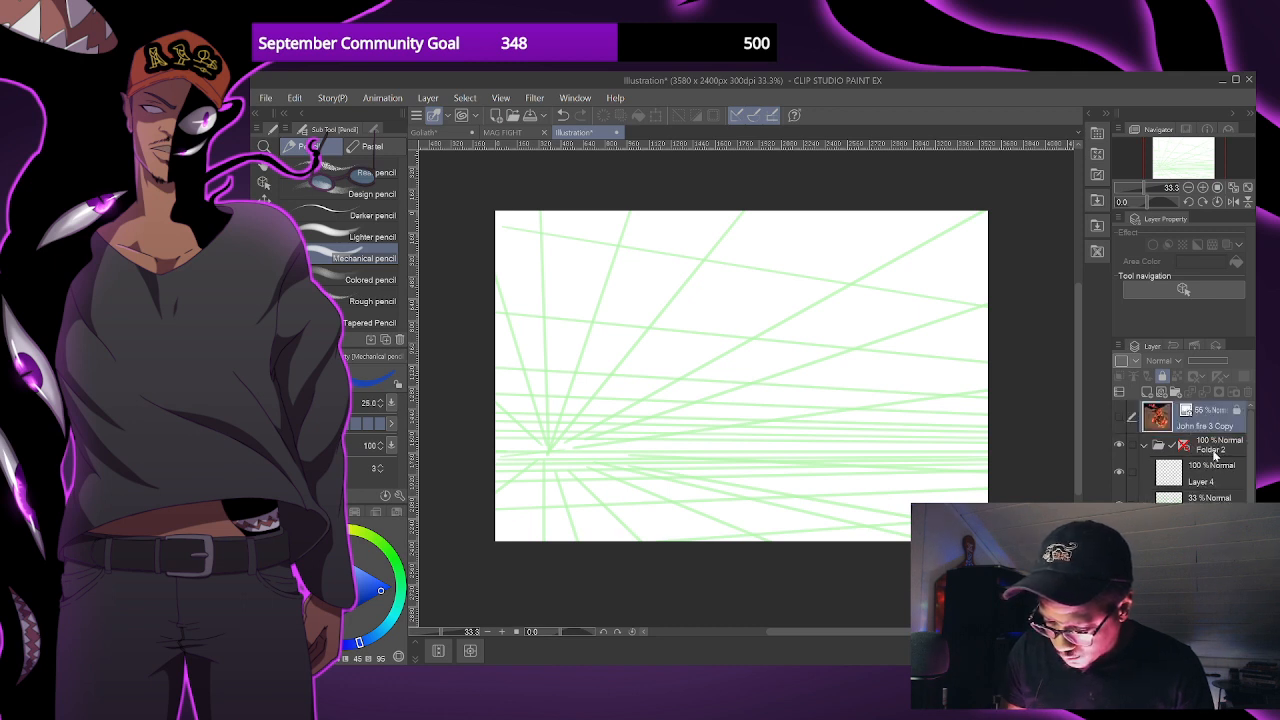
left_click(1119, 416)
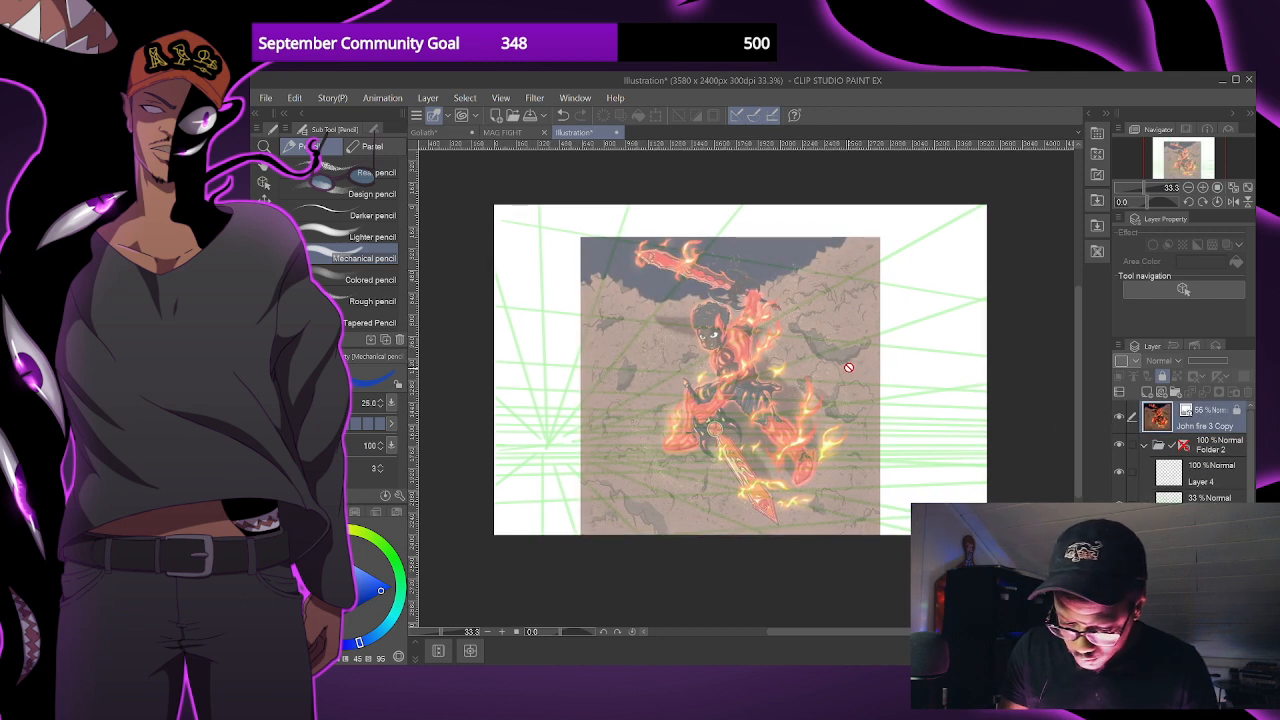
- Unlock the reference image layer, scale the image down and move it to the canvas's upper-right area
key("o")
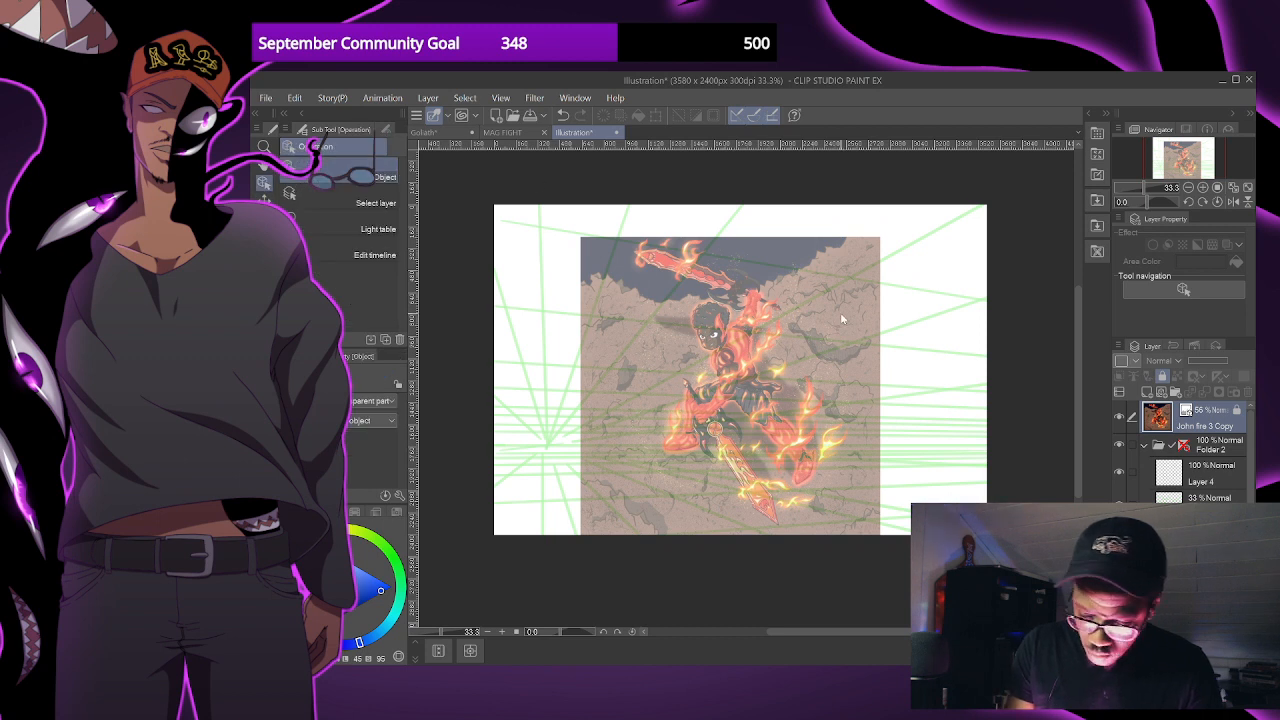
left_click(1162, 377)
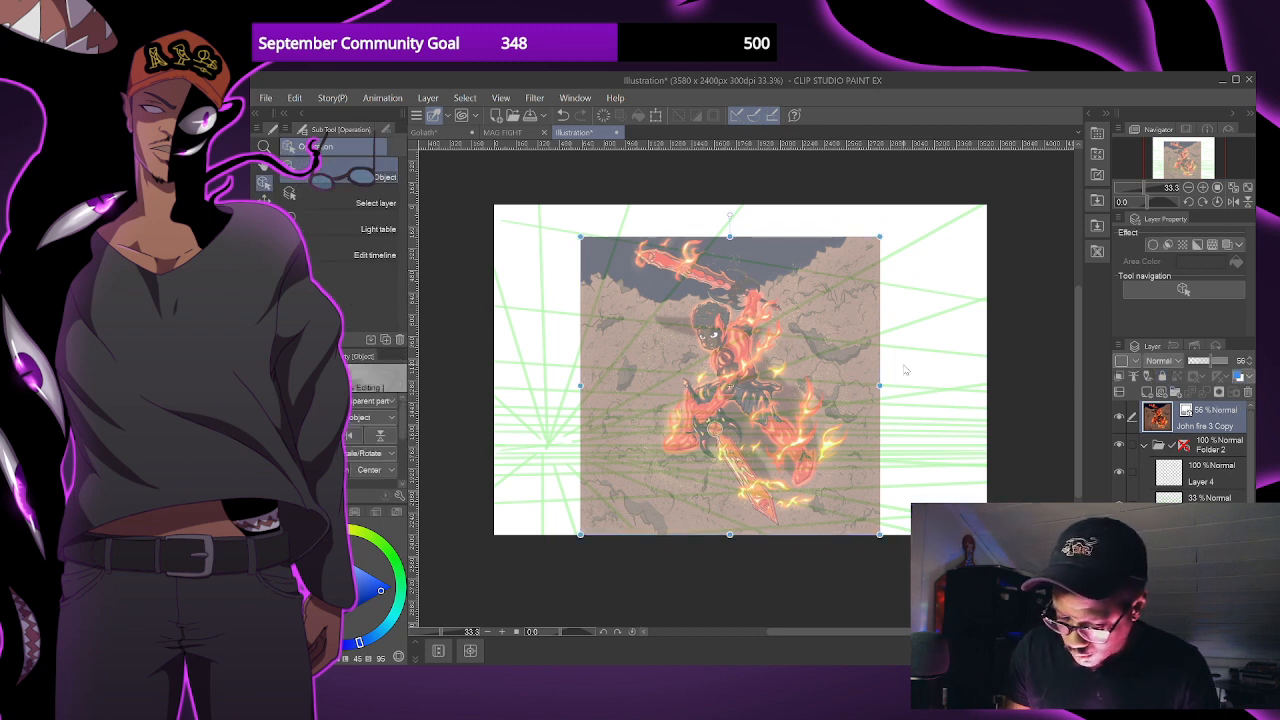
left_click_drag(879, 237, 786, 314)
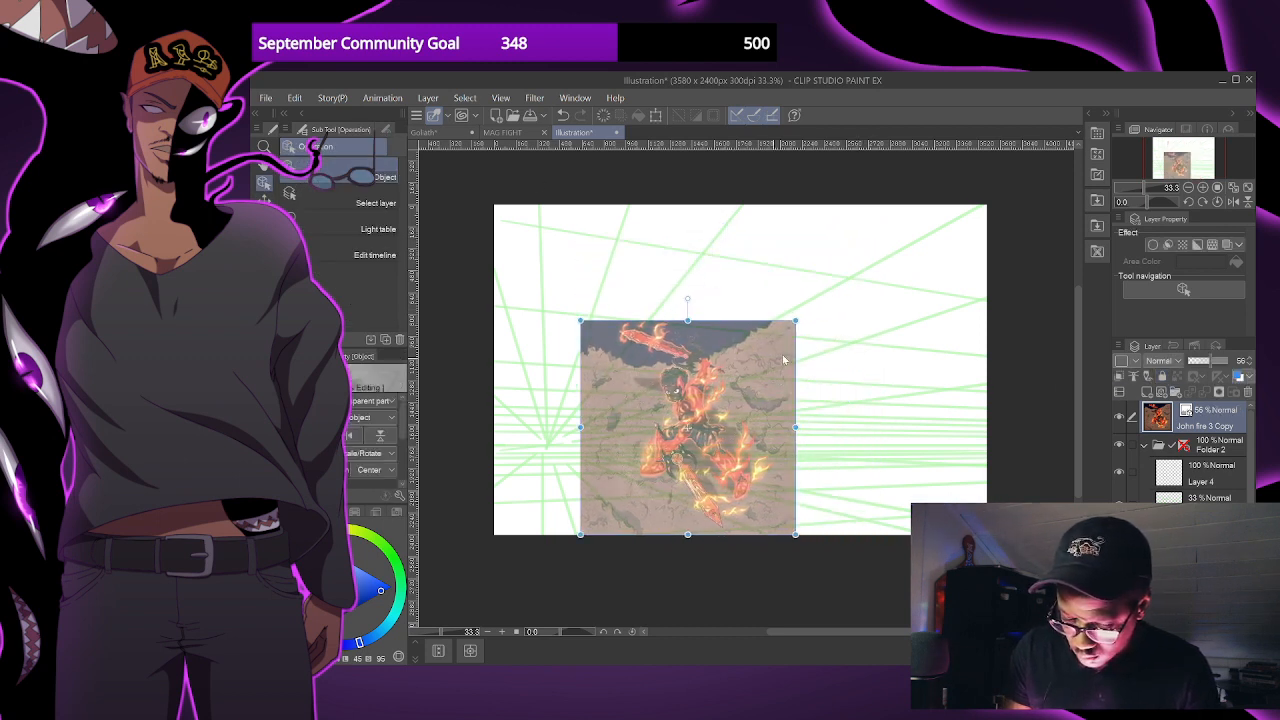
left_click_drag(775, 370, 974, 300)
- Set the reference image's opacity to 100% and shrink it further into the canvas's upper-right corner
left_click_drag(1219, 360, 1232, 360)
left_click_drag(1000, 452, 937, 379)
scroll(937, 380, "up", 1)
scroll(946, 391, "down", 1)
left_click_drag(948, 395, 994, 372)
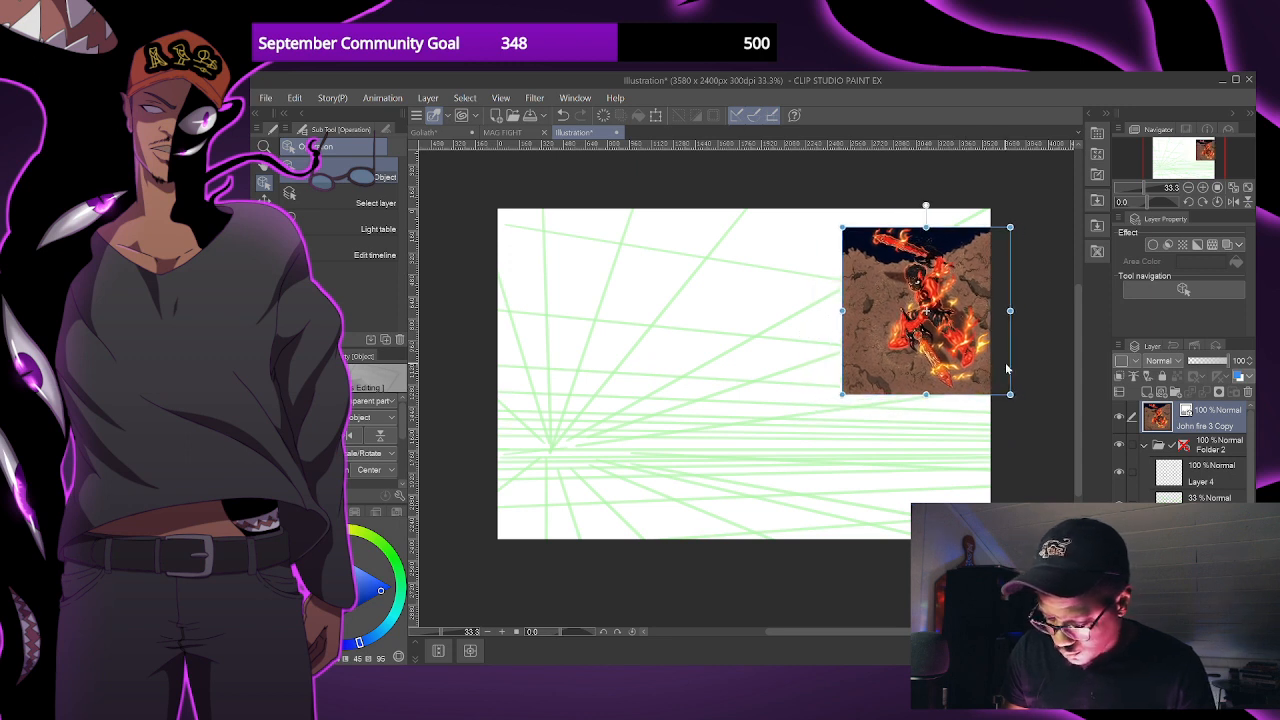
- On Layer 4, sketch a small blue oval head with facial guidelines using the G-pen, in the canvas's upper-left half
left_click(1200, 478)
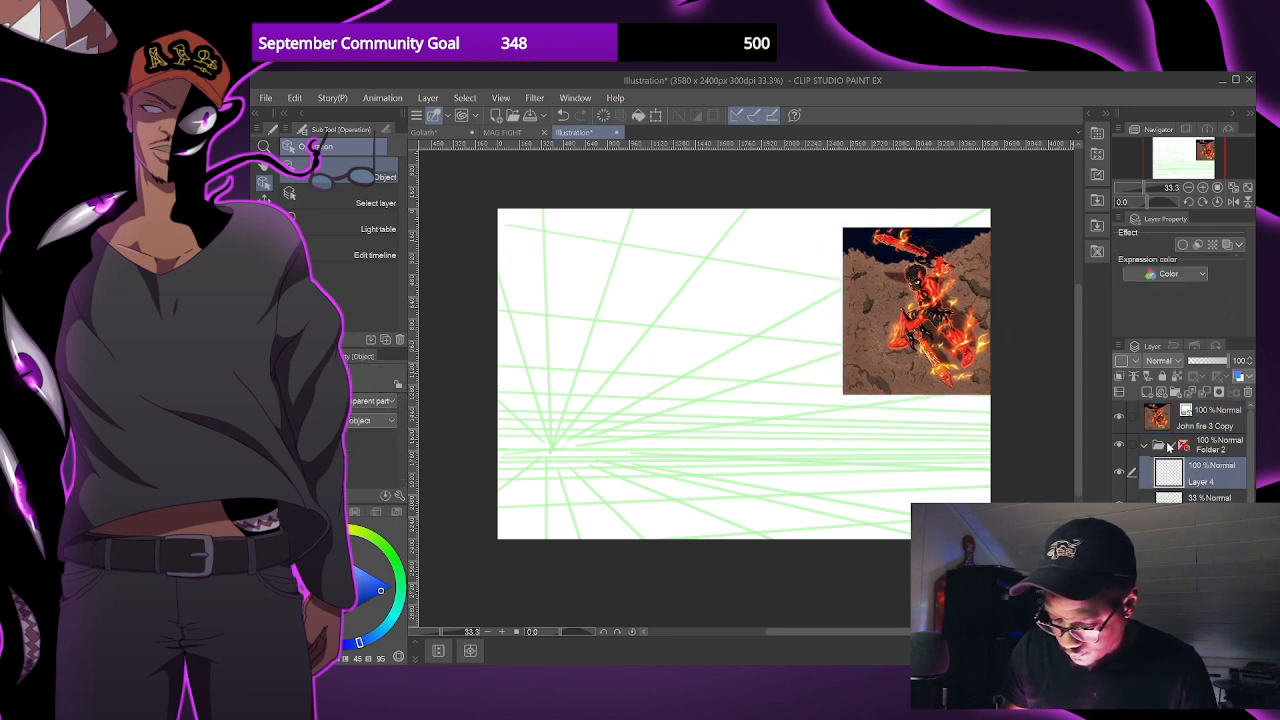
key("p")
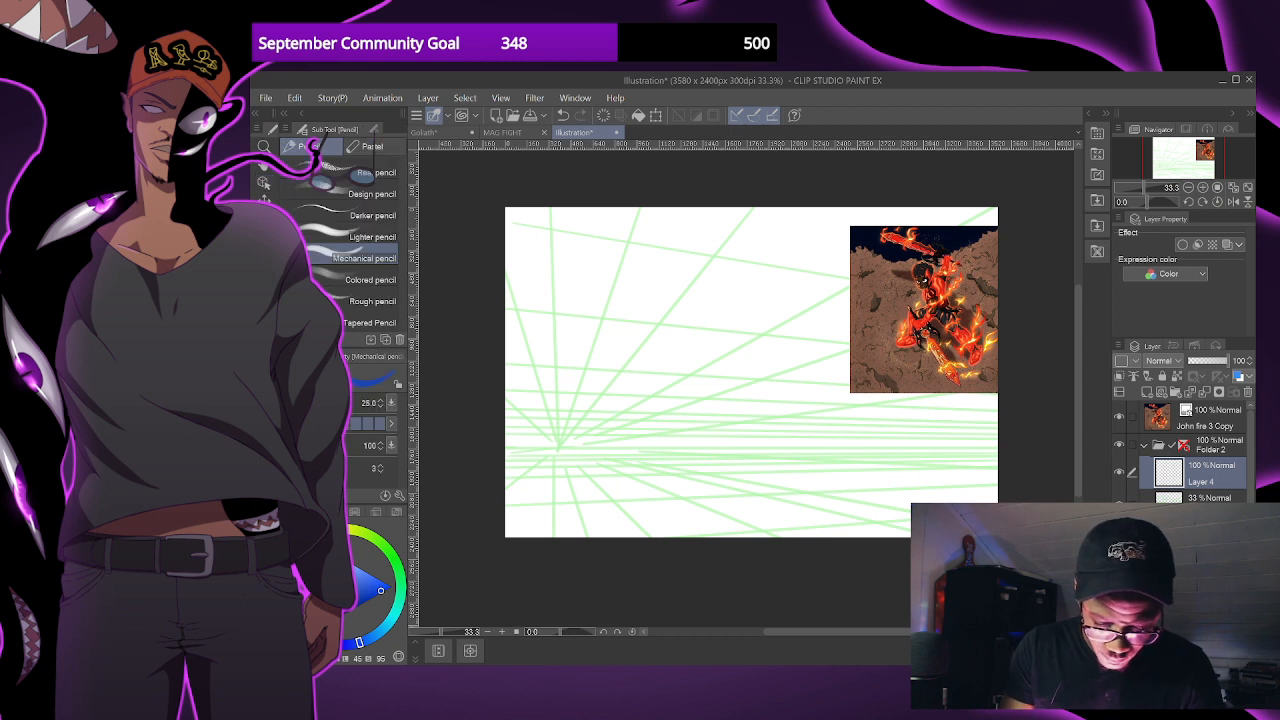
key("p")
mouse_move(659, 311)
left_mouse_down()
mouse_move(651, 322)
mouse_move(669, 313)
mouse_move(648, 304)
left_mouse_up()
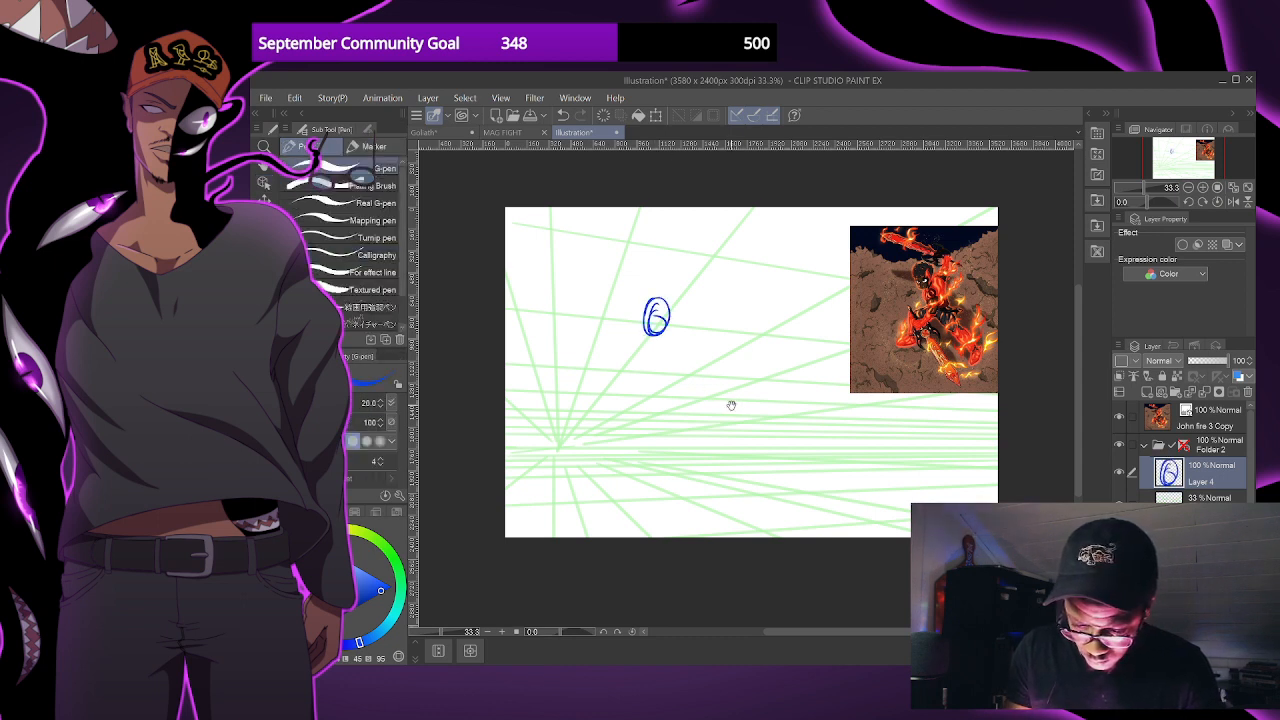
- Sketch the crouching figure's torso, pelvis and bent front leg below the head in blue
mouse_move(644, 338)
left_mouse_down()
mouse_move(690, 336)
mouse_move(657, 367)
mouse_move(669, 381)
mouse_move(715, 379)
left_mouse_up()
mouse_move(688, 333)
left_mouse_down()
mouse_move(709, 356)
mouse_move(748, 358)
left_mouse_up()
key("ctrl+z")
key("ctrl+z")
left_click_drag(674, 324, 711, 382)
left_click_drag(670, 380, 713, 382)
mouse_move(654, 330)
left_mouse_down()
mouse_move(668, 374)
mouse_move(686, 376)
mouse_move(669, 410)
mouse_move(713, 381)
mouse_move(713, 406)
mouse_move(614, 416)
mouse_move(605, 430)
mouse_move(676, 416)
mouse_move(620, 412)
left_mouse_up()
mouse_move(608, 420)
left_mouse_down()
mouse_move(622, 476)
mouse_move(638, 428)
mouse_move(636, 488)
left_mouse_up()
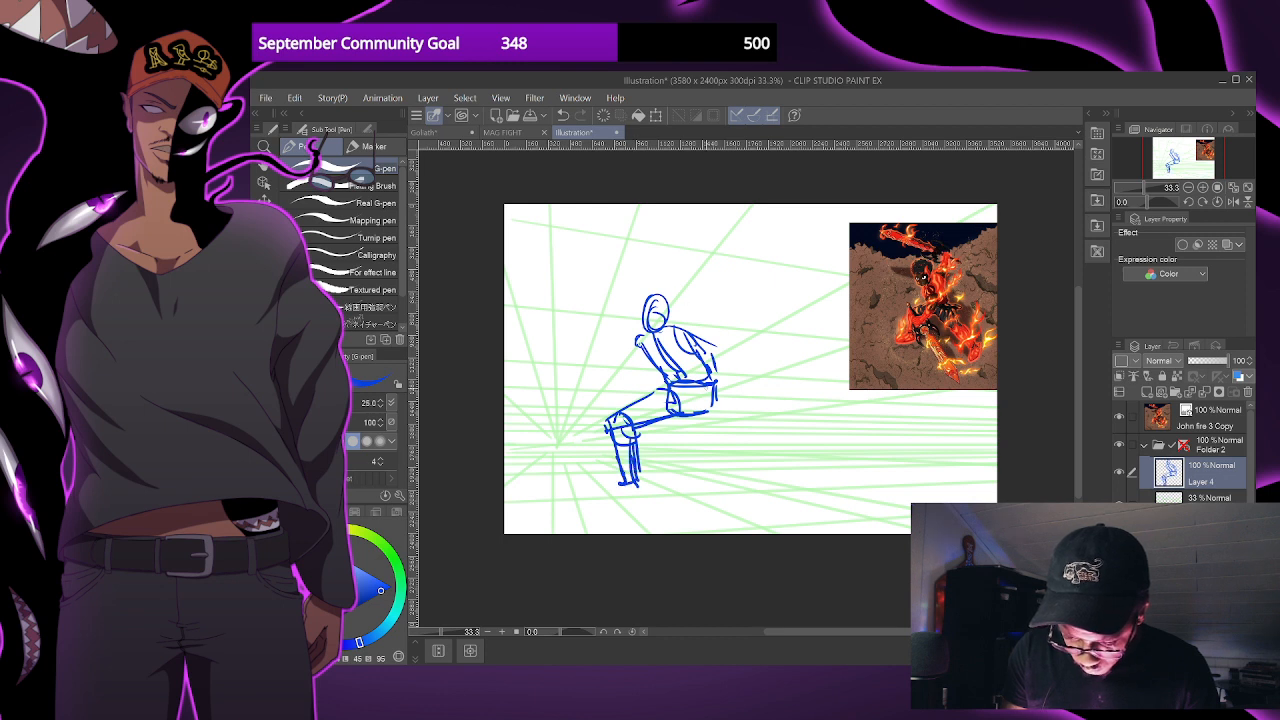
- Sketch the rear leg stretched out behind the pelvis, with separate thigh and lower-leg shapes
left_click_drag(702, 410, 742, 434)
mouse_move(714, 388)
left_mouse_down()
mouse_move(758, 430)
mouse_move(722, 422)
left_mouse_up()
mouse_move(722, 432)
left_mouse_down()
mouse_move(758, 430)
mouse_move(810, 474)
left_mouse_up()
left_click_drag(862, 436, 798, 435)
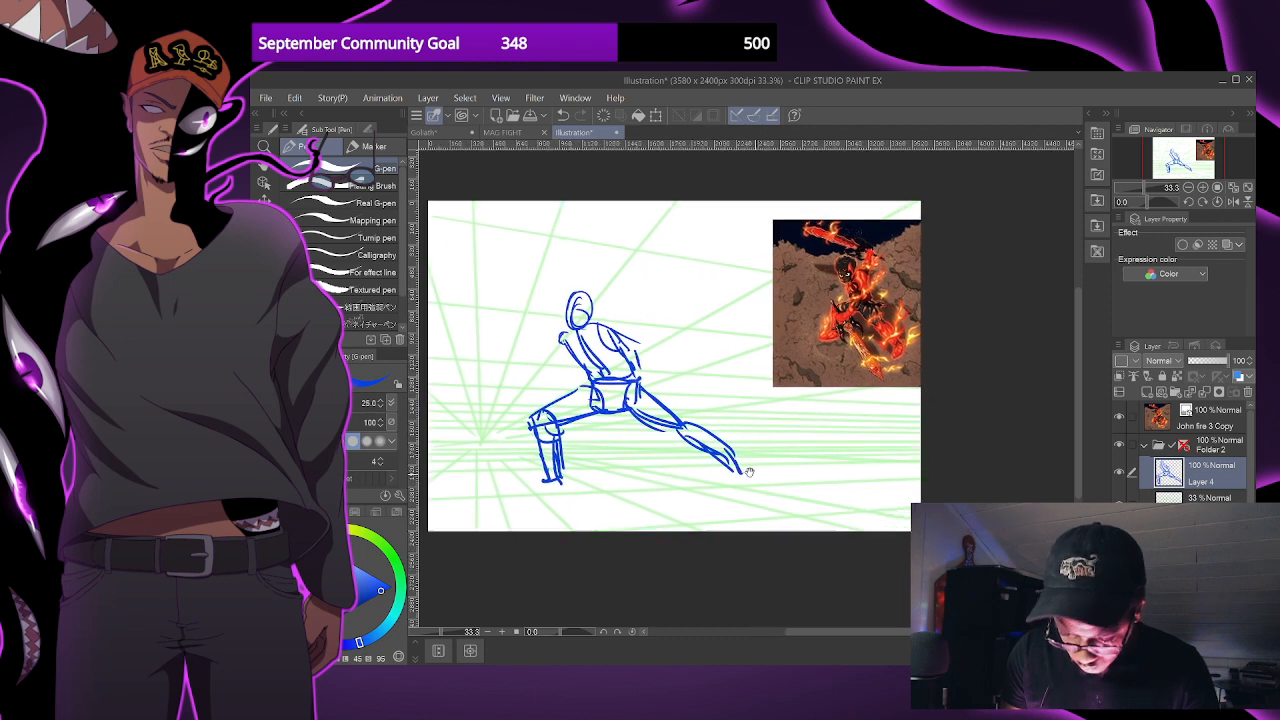
- Sketch the near arm bent at the elbow, with its forearm and hand reaching forward across the waist, using pen size 30
scroll(798, 440, "up", 1)
scroll(870, 468, "down", 1)
scroll(733, 405, "up", 2)
left_click_drag(733, 407, 802, 437)
scroll(792, 427, "down", 1)
key("]")
mouse_move(677, 333)
left_mouse_down()
mouse_move(634, 334)
mouse_move(666, 323)
mouse_move(714, 366)
mouse_move(716, 328)
mouse_move(690, 356)
mouse_move(662, 342)
mouse_move(718, 344)
mouse_move(690, 391)
mouse_move(702, 428)
left_mouse_up()
key("ctrl+z")
left_click_drag(638, 330, 686, 404)
mouse_move(712, 334)
left_mouse_down()
mouse_move(692, 366)
mouse_move(720, 360)
mouse_move(704, 414)
mouse_move(622, 406)
mouse_move(616, 420)
mouse_move(694, 434)
left_mouse_up()
mouse_move(618, 402)
left_mouse_down()
mouse_move(594, 412)
mouse_move(604, 426)
mouse_move(612, 400)
left_mouse_up()
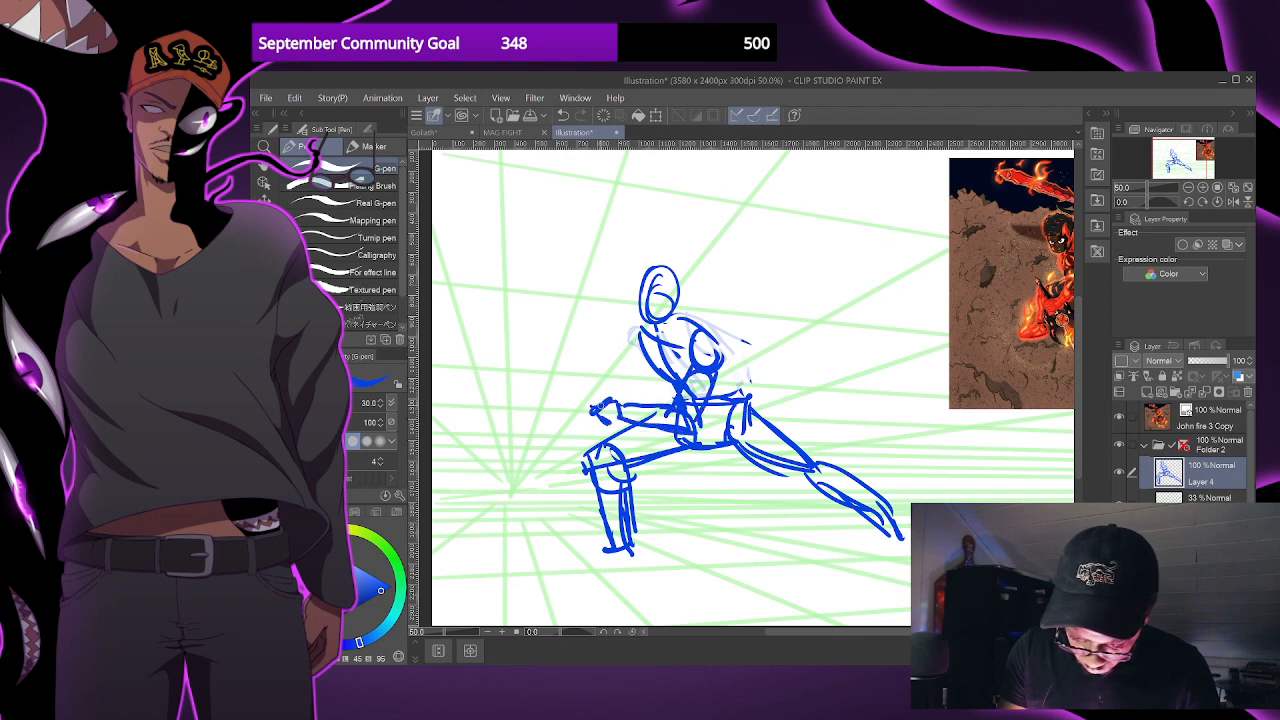
left_click_drag(784, 472, 783, 484)
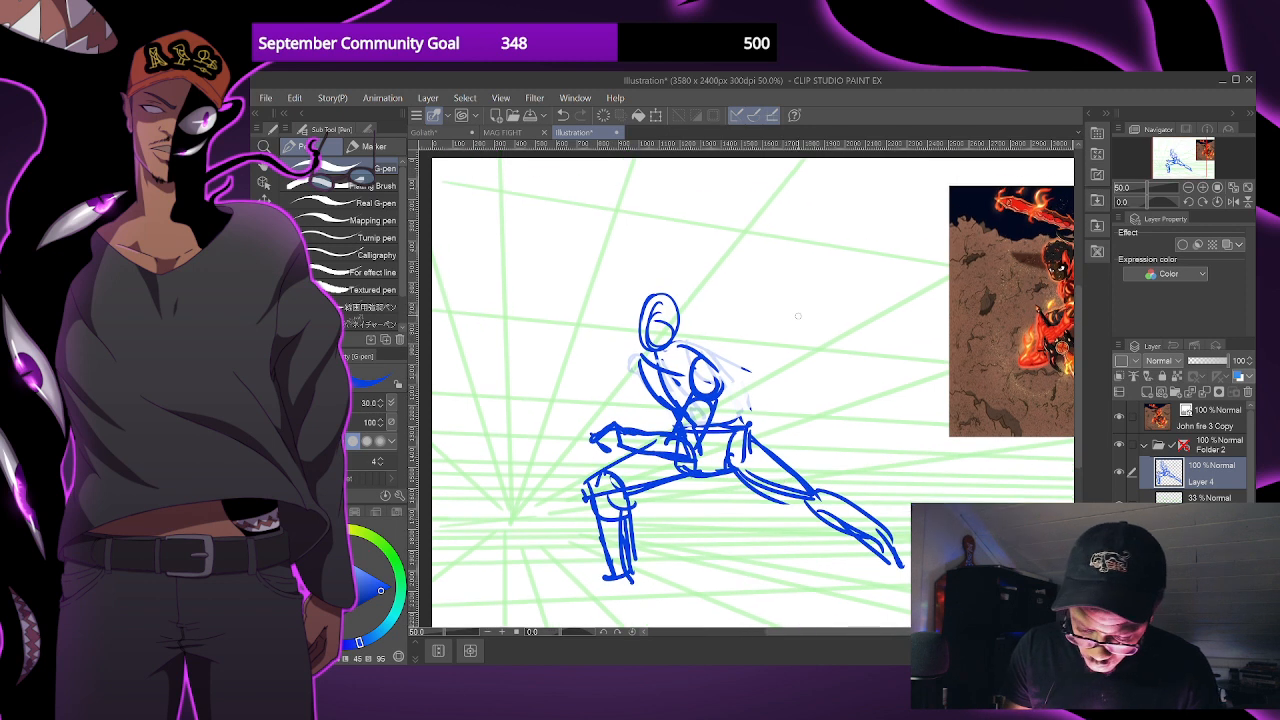
- Erase the near arm and lower torso lines, and redraw the bent arm and hand higher across the chest
mouse_move(602, 434)
left_mouse_down()
mouse_move(692, 450)
mouse_move(674, 436)
mouse_move(705, 395)
mouse_move(680, 455)
mouse_move(600, 440)
mouse_move(704, 402)
mouse_move(690, 408)
left_mouse_up()
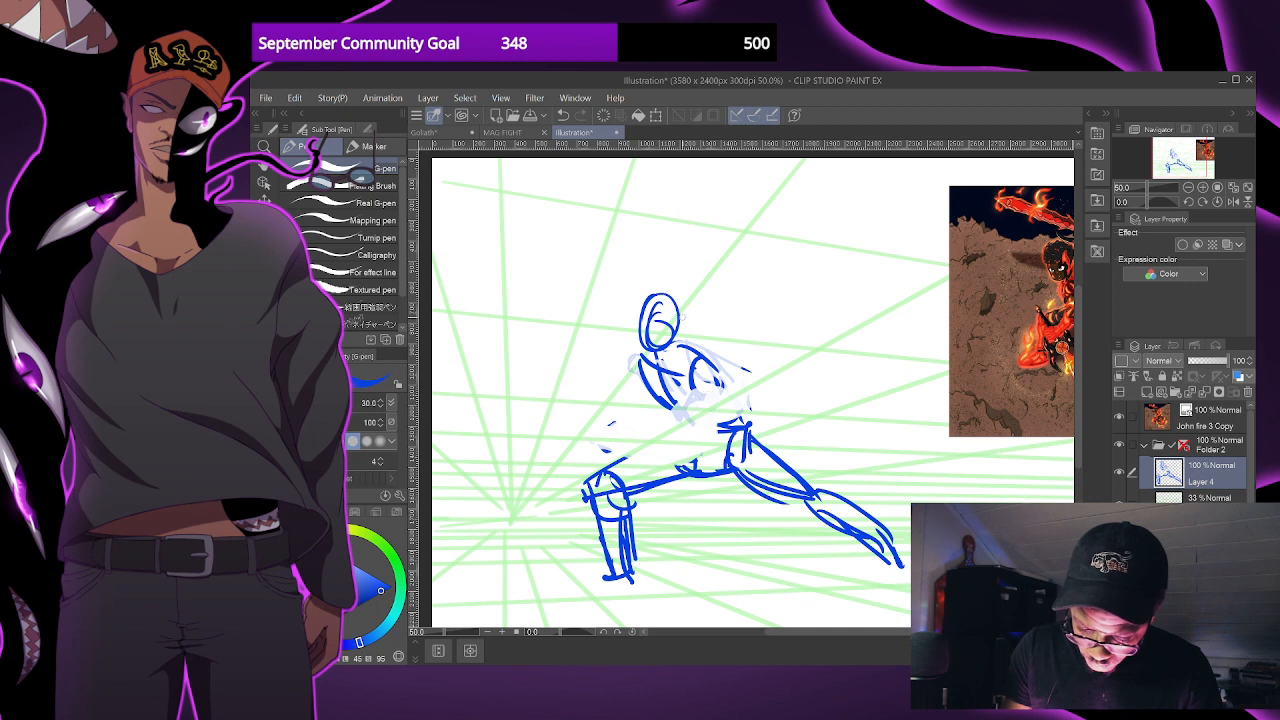
mouse_move(704, 355)
left_mouse_down()
mouse_move(722, 382)
mouse_move(682, 400)
mouse_move(710, 418)
mouse_move(716, 396)
mouse_move(624, 412)
mouse_move(692, 430)
mouse_move(625, 404)
mouse_move(617, 413)
left_mouse_up()
mouse_move(616, 416)
left_mouse_down()
mouse_move(606, 408)
mouse_move(638, 418)
left_mouse_up()
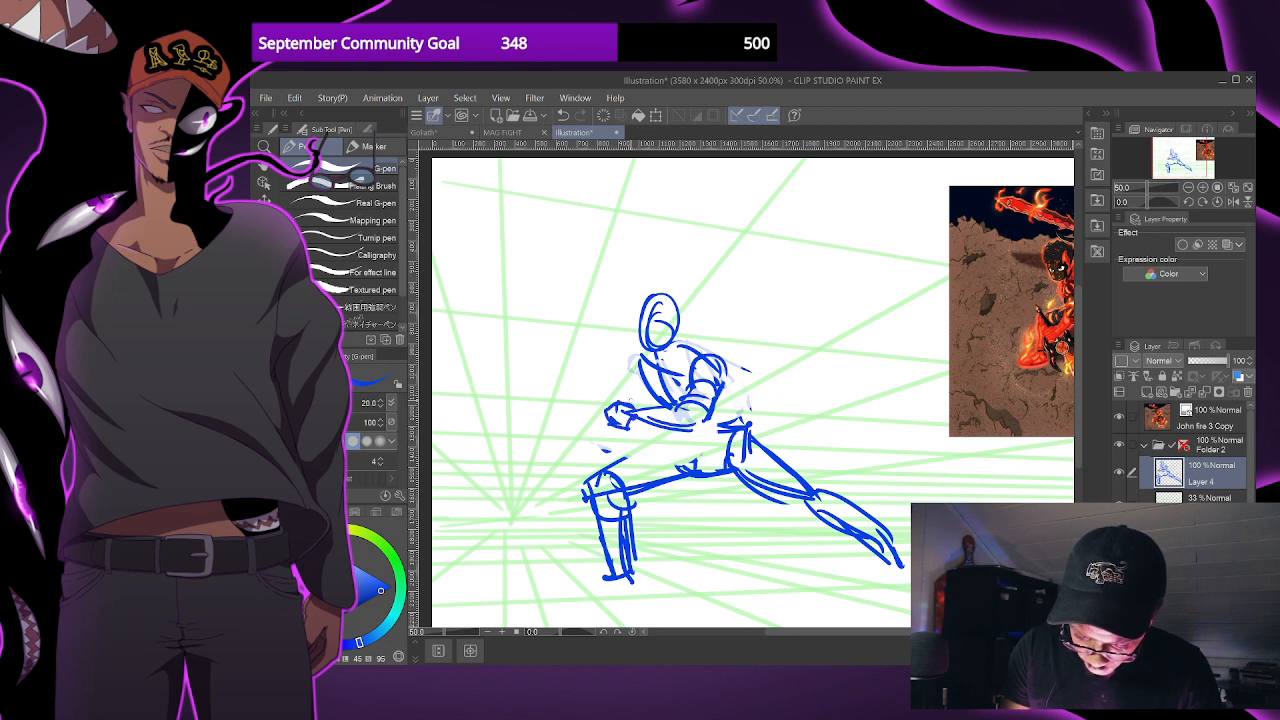
- Add the second forearm and a straight weapon extending forward from the hands, working on a rotated canvas and restoring its rotation
mouse_move(890, 347)
left_mouse_down()
mouse_move(838, 444)
mouse_move(812, 458)
left_mouse_up()
mouse_move(646, 325)
left_mouse_down()
mouse_move(632, 329)
mouse_move(644, 326)
mouse_move(634, 360)
mouse_move(678, 318)
mouse_move(725, 333)
left_mouse_up()
left_click_drag(781, 450, 781, 423)
mouse_move(628, 200)
left_mouse_down()
mouse_move(636, 272)
mouse_move(622, 190)
mouse_move(642, 270)
left_mouse_up()
key("ctrl+z")
key("ctrl+z")
left_click_drag(624, 200, 638, 278)
mouse_move(625, 203)
left_mouse_down()
mouse_move(637, 205)
mouse_move(645, 271)
left_mouse_up()
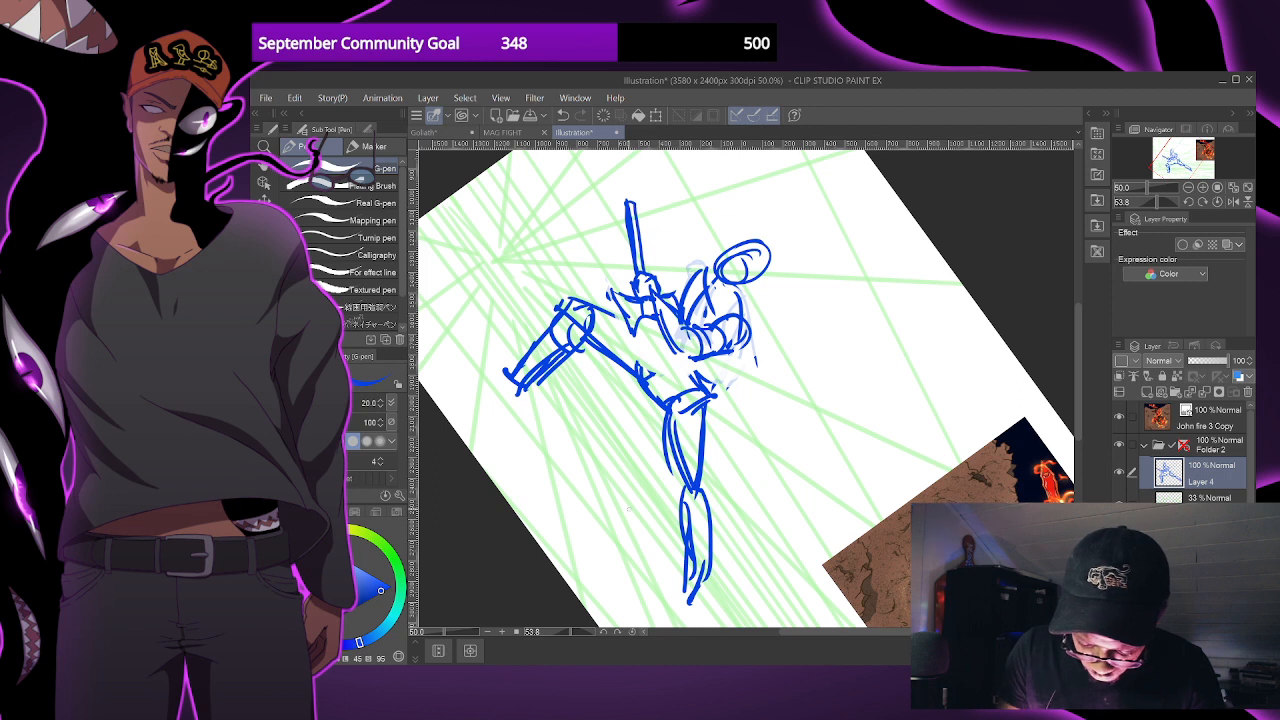
left_click(632, 632)
- Redraw the figure's waist and hips between the chest and the thighs
left_click_drag(760, 511, 768, 512)
mouse_move(608, 459)
left_mouse_down()
mouse_move(672, 427)
mouse_move(692, 464)
mouse_move(660, 434)
mouse_move(722, 400)
mouse_move(708, 404)
mouse_move(732, 418)
mouse_move(708, 466)
mouse_move(670, 458)
mouse_move(706, 468)
left_mouse_up()
left_click_drag(711, 432, 706, 458)
- Rework the outstretched rear leg with a fuller thigh, knee, lower leg and foot, using pen size 25
scroll(826, 480, "down", 1)
left_click_drag(923, 470, 797, 431)
key("bracketright")
mouse_move(657, 451)
left_mouse_down()
mouse_move(691, 457)
mouse_move(729, 490)
left_mouse_up()
mouse_move(668, 428)
left_mouse_down()
mouse_move(715, 470)
mouse_move(727, 463)
left_mouse_up()
mouse_move(641, 403)
left_mouse_down()
mouse_move(651, 437)
mouse_move(640, 440)
mouse_move(668, 456)
mouse_move(672, 436)
mouse_move(666, 462)
mouse_move(680, 447)
mouse_move(688, 478)
mouse_move(746, 510)
left_mouse_up()
key("ctrl+z")
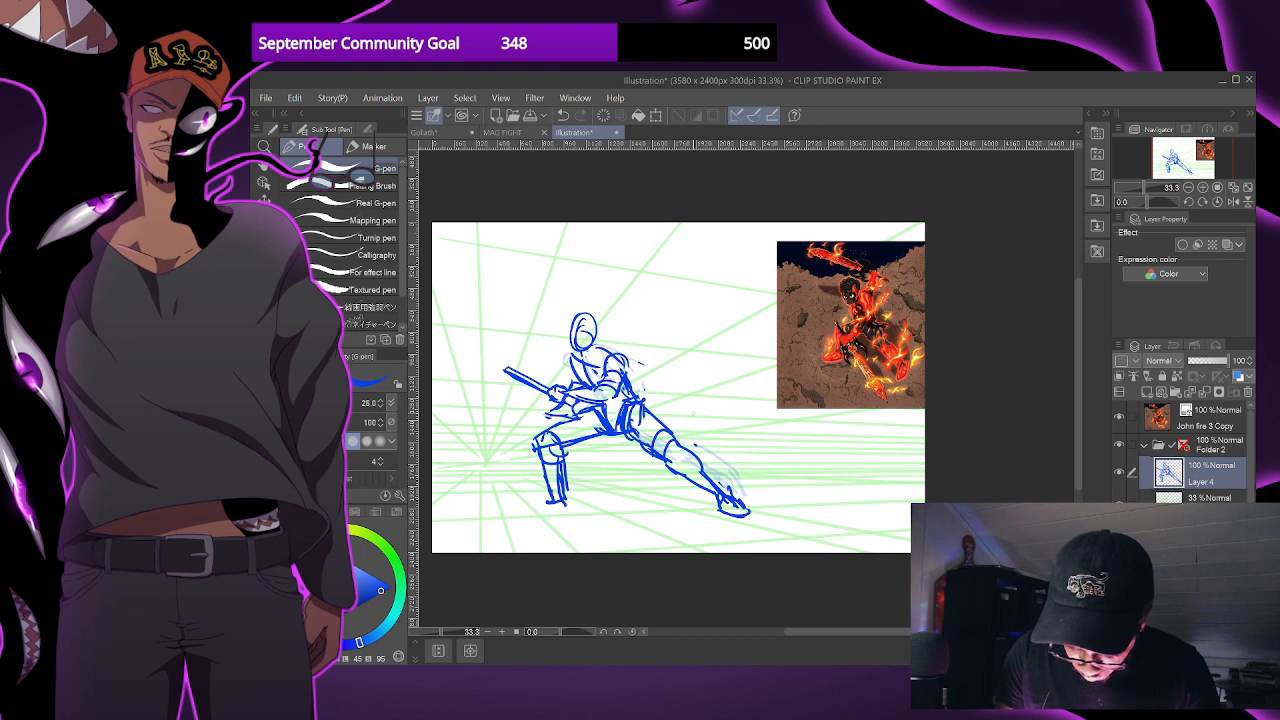
- Sketch the front foot pointing forward and refine the head, shoulders and upper body
mouse_move(564, 492)
left_mouse_down()
mouse_move(566, 512)
mouse_move(514, 518)
left_mouse_up()
mouse_move(514, 516)
left_mouse_down()
mouse_move(574, 506)
mouse_move(553, 506)
left_mouse_up()
mouse_move(570, 354)
left_mouse_down()
mouse_move(548, 376)
mouse_move(564, 378)
mouse_move(541, 383)
mouse_move(576, 384)
left_mouse_up()
left_click_drag(681, 366, 720, 406)
scroll(699, 389, "up", 1)
mouse_move(590, 351)
left_mouse_down()
mouse_move(572, 376)
mouse_move(587, 343)
mouse_move(602, 396)
mouse_move(590, 396)
mouse_move(601, 379)
mouse_move(575, 387)
mouse_move(604, 360)
mouse_move(620, 392)
mouse_move(569, 380)
left_mouse_up()
scroll(680, 343, "down", 1)
left_click_drag(680, 343, 686, 339)
- Rotate the canvas clockwise and set the G-pen to red at size 20
left_click_drag(901, 435, 864, 498)
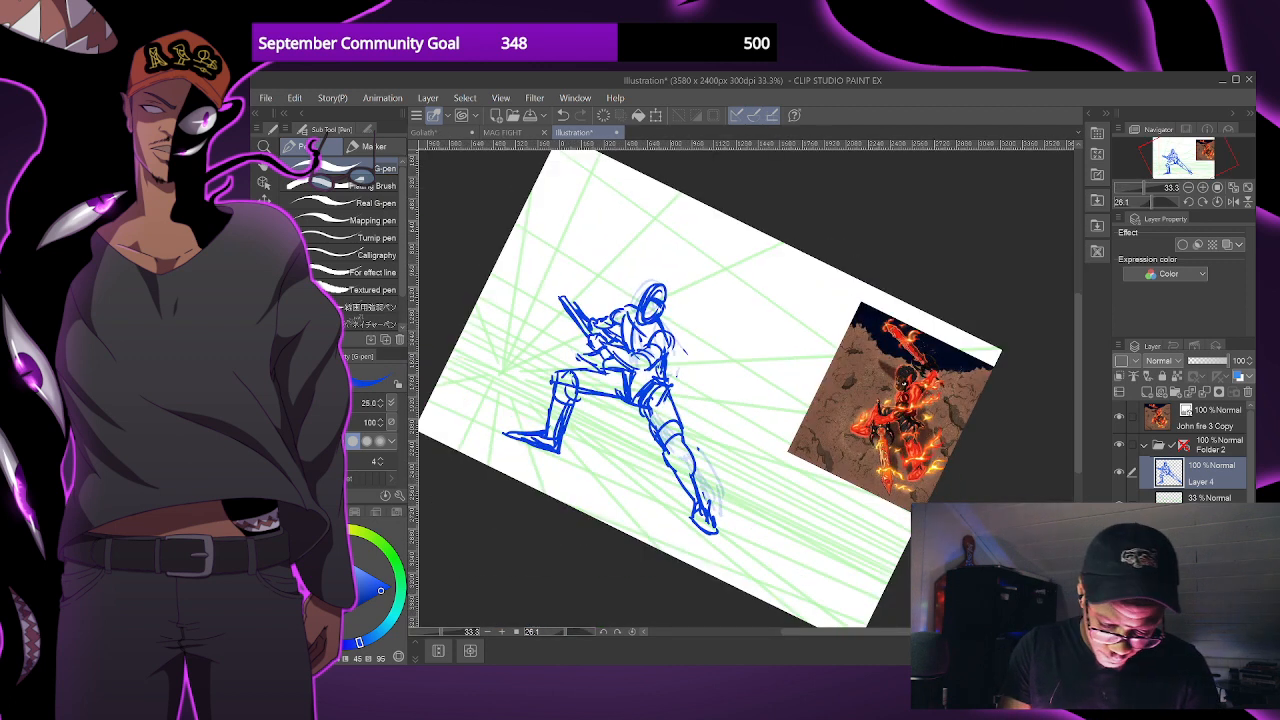
key("x")
left_click(291, 566)
left_click(372, 598)
key("bracketleft")
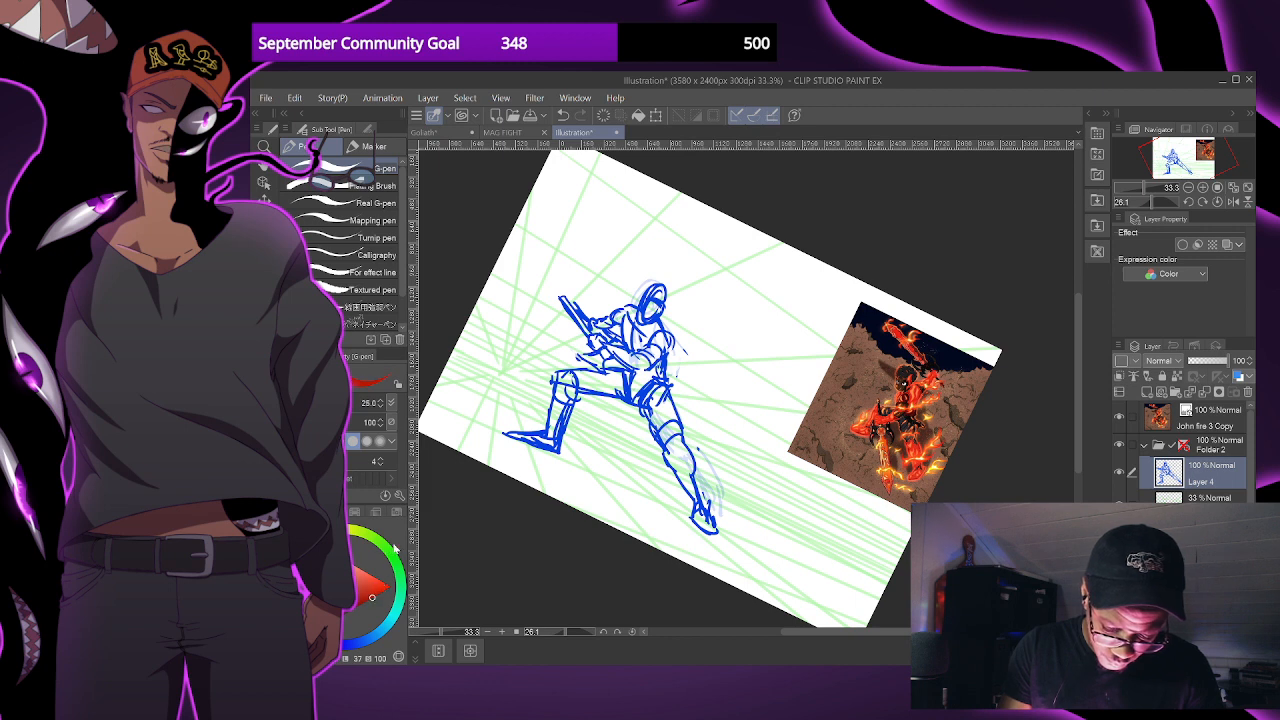
left_click_drag(604, 360, 680, 440)
left_click_drag(626, 378, 678, 430)
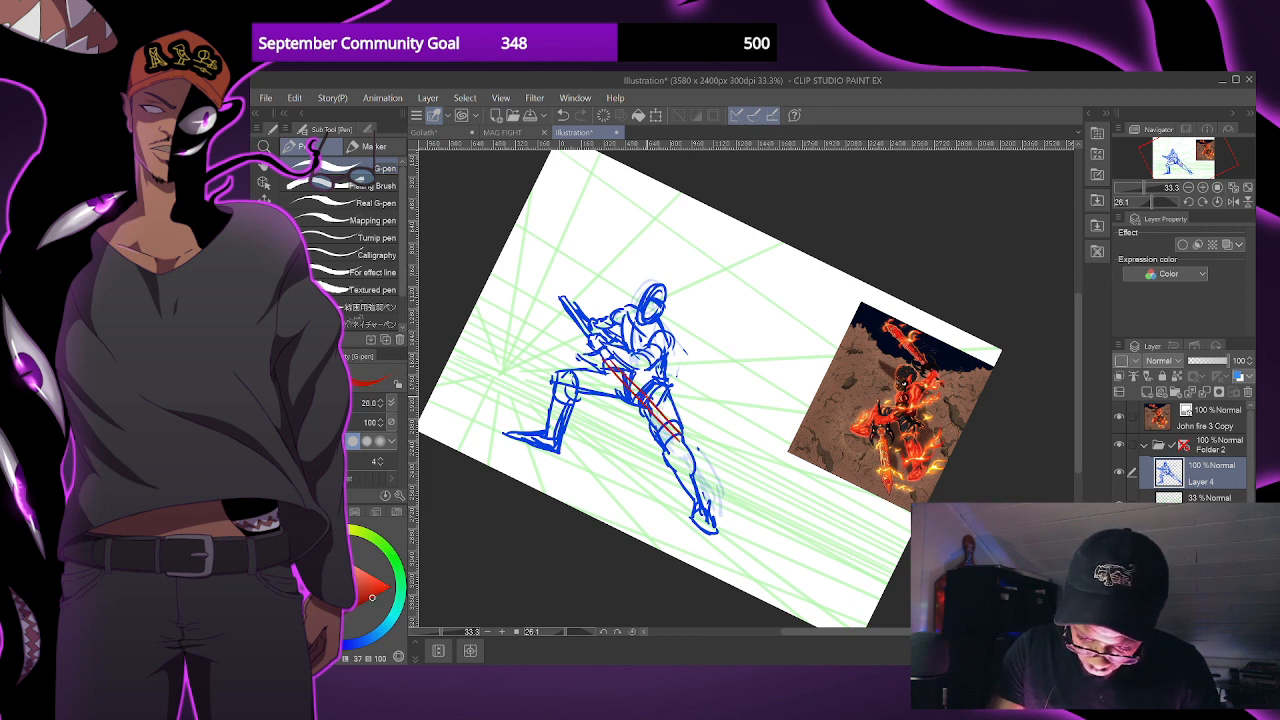
key("ctrl+z")
key("ctrl+z")
- Draw a long, tapering red scabbard from the waist back over the rear thigh, and restore the canvas rotation
left_click_drag(606, 361, 702, 441)
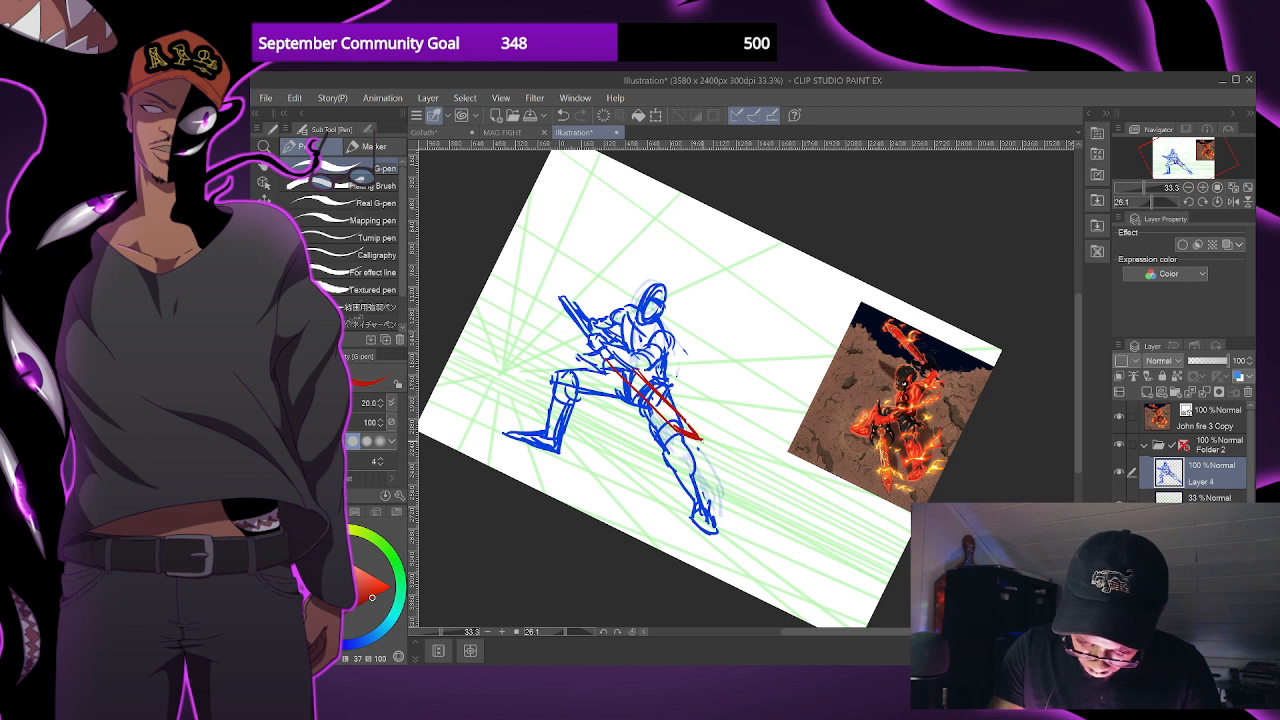
left_click(632, 631)
scroll(710, 518, "down", 1)
left_click_drag(791, 469, 807, 443)
scroll(779, 447, "up", 2)
left_click_drag(668, 408, 750, 446)
- Switch back to blue and redraw the figure's masked head and shoulder lines
left_click(643, 314, "alt")
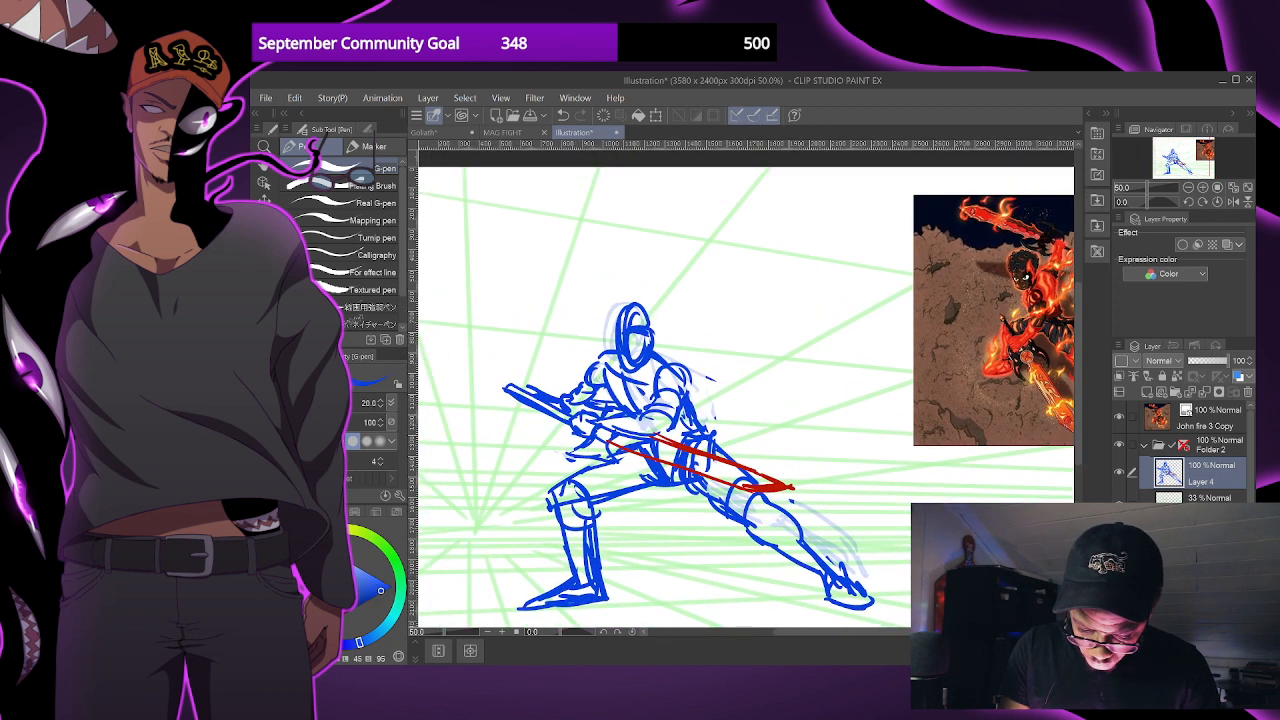
mouse_move(618, 296)
left_mouse_down()
mouse_move(640, 355)
mouse_move(622, 298)
mouse_move(619, 368)
mouse_move(650, 354)
mouse_move(613, 314)
mouse_move(640, 300)
mouse_move(652, 356)
mouse_move(640, 350)
mouse_move(650, 331)
mouse_move(596, 368)
mouse_move(660, 339)
mouse_move(685, 401)
mouse_move(707, 385)
left_mouse_up()
key("ctrl+minus")
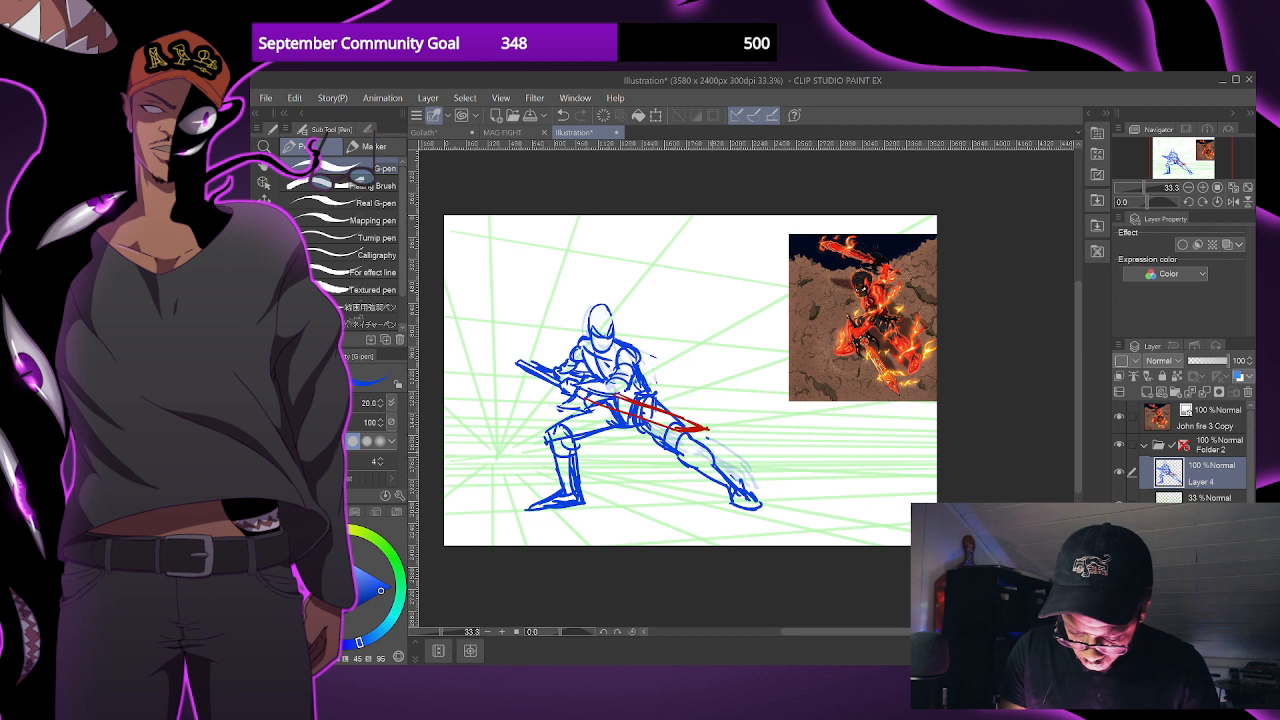
left_click_drag(750, 460, 737, 443)
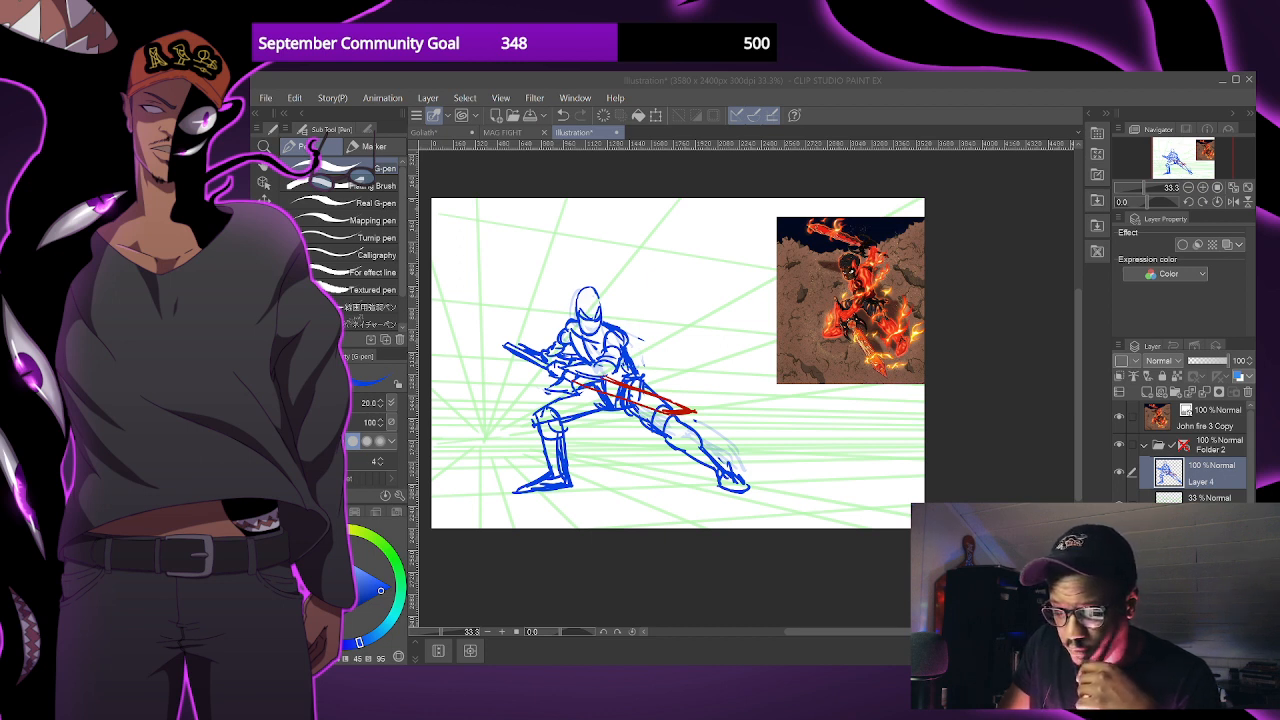
left_click(1077, 133)
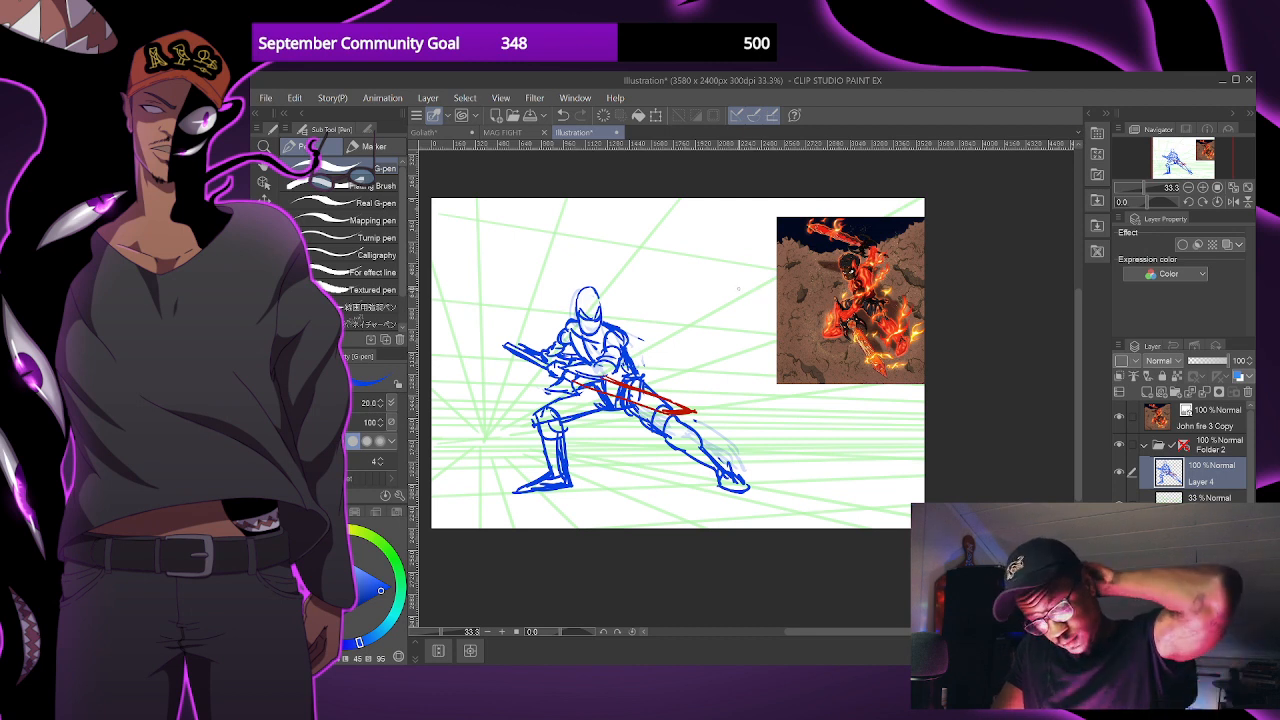
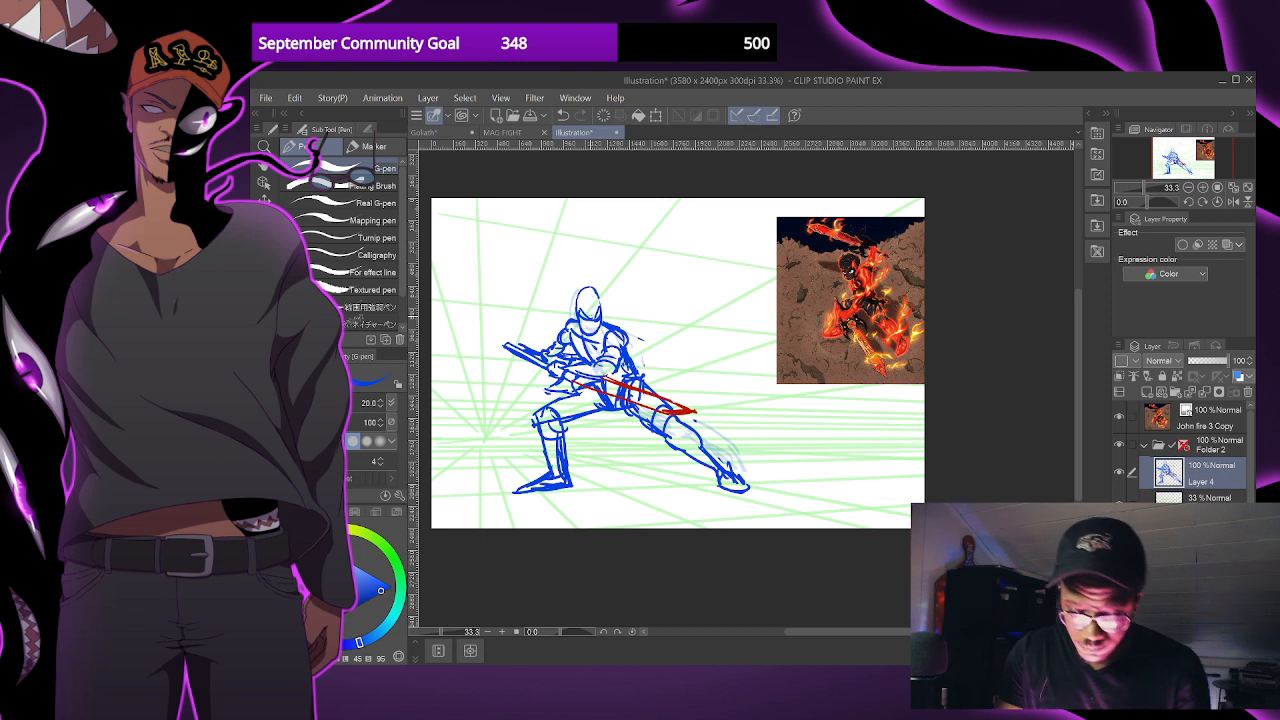
- Draw the vertical centre line down the crouching figure's masked face to mark the head's direction
scroll(614, 320, "up", 1)
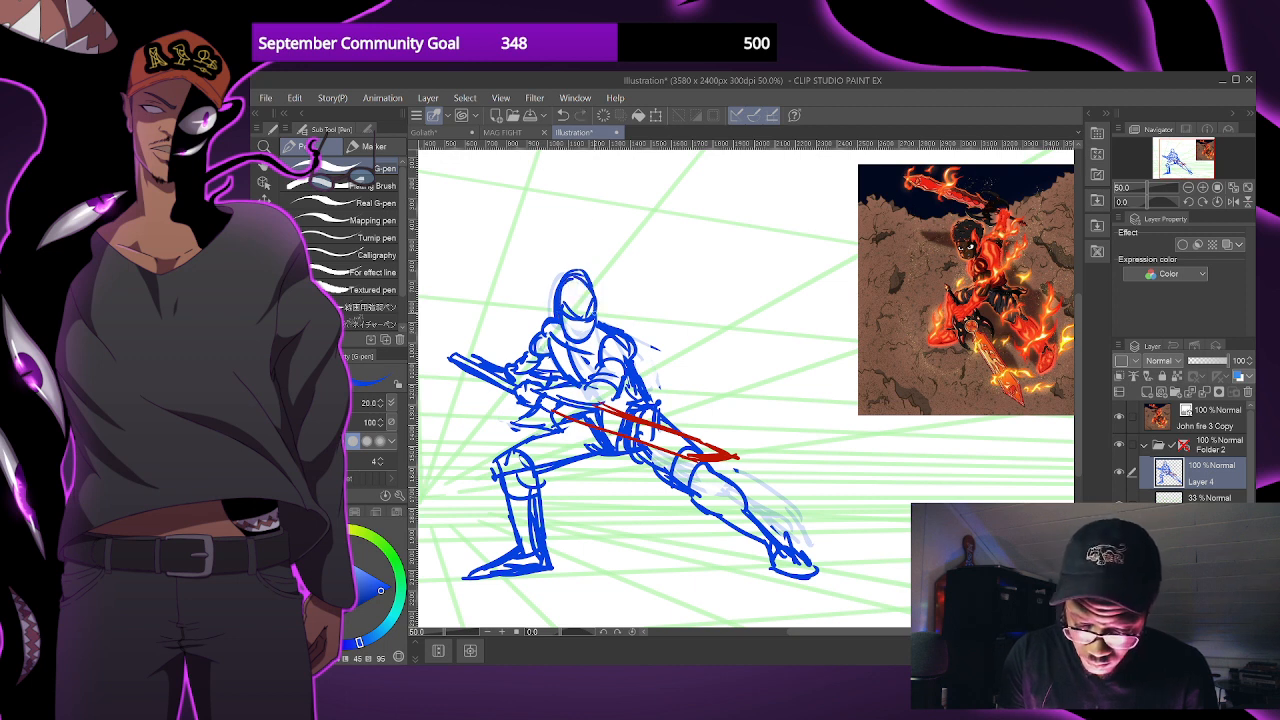
left_click_drag(578, 274, 581, 340)
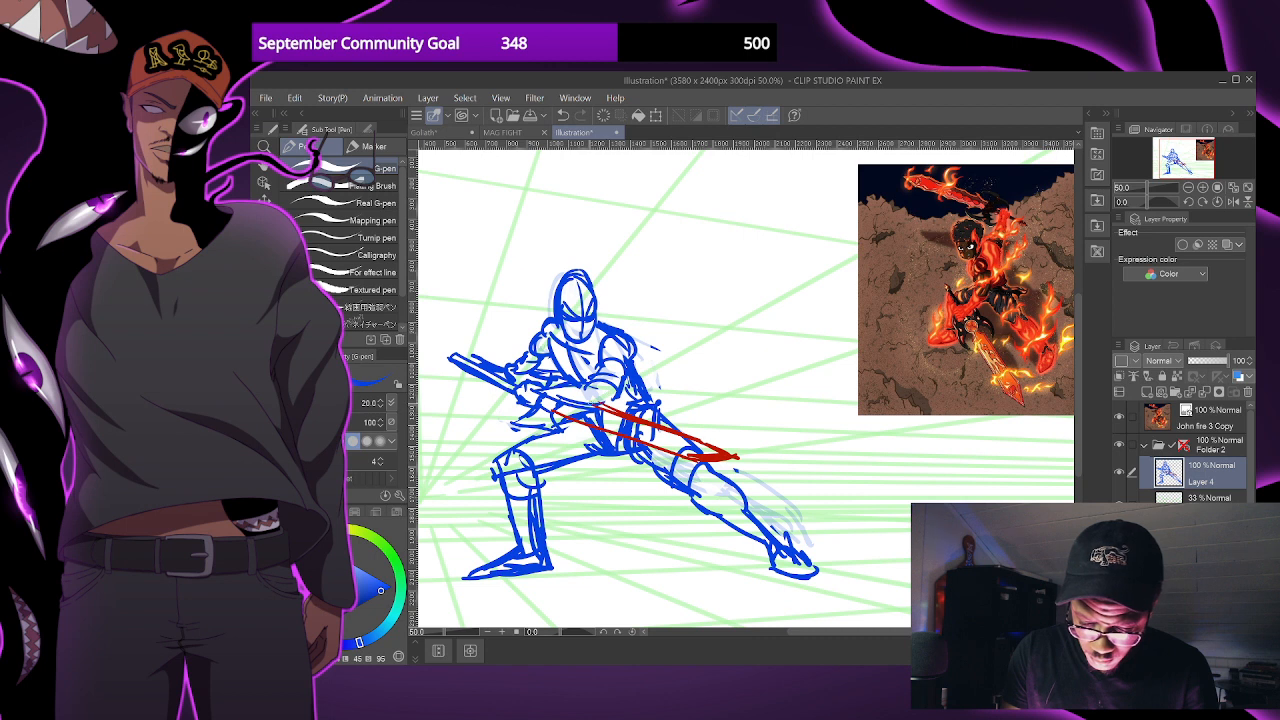
key("ctrl+minus")
key("ctrl+minus")
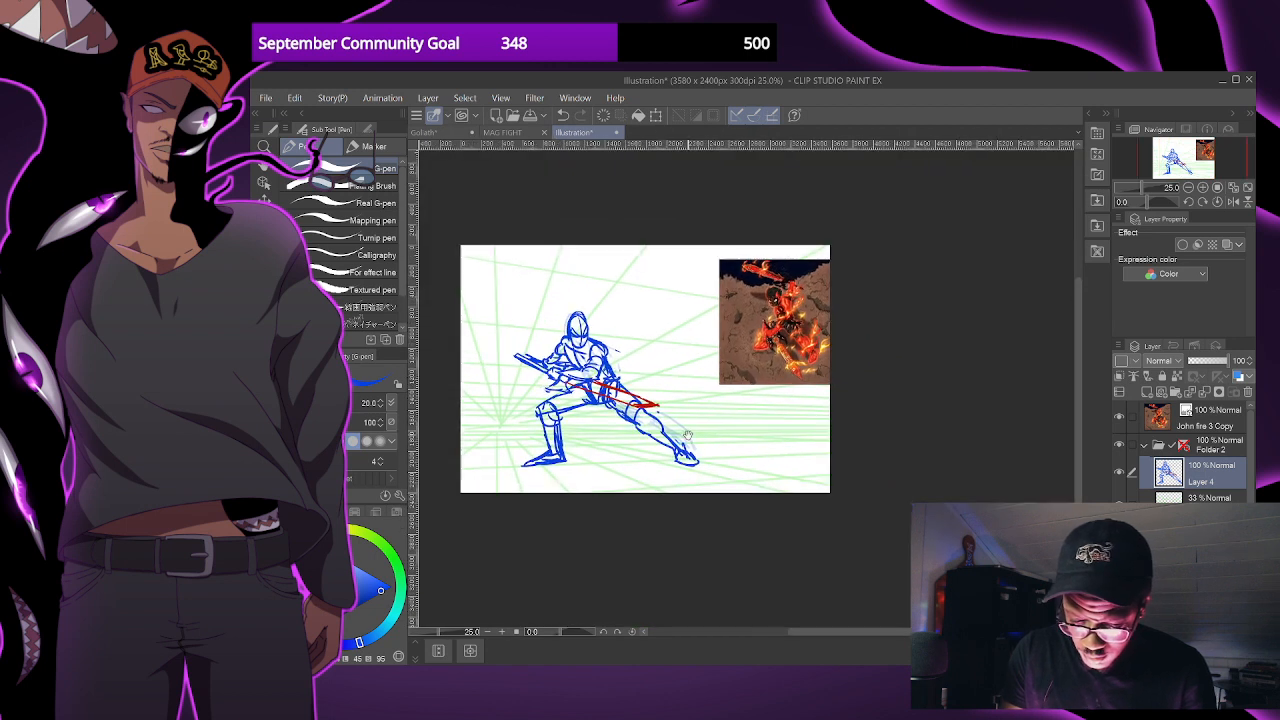
key("ctrl+plus")
left_click_drag(1005, 406, 987, 401)
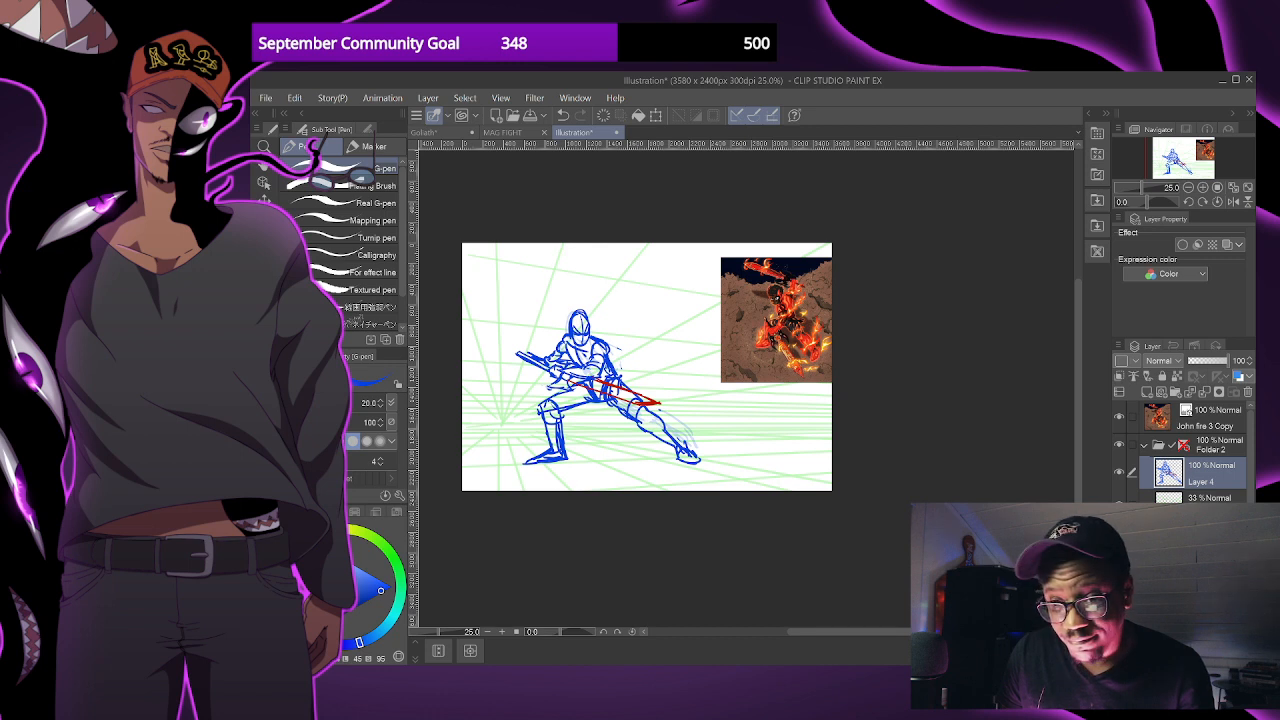
scroll(766, 426, "up", 3)
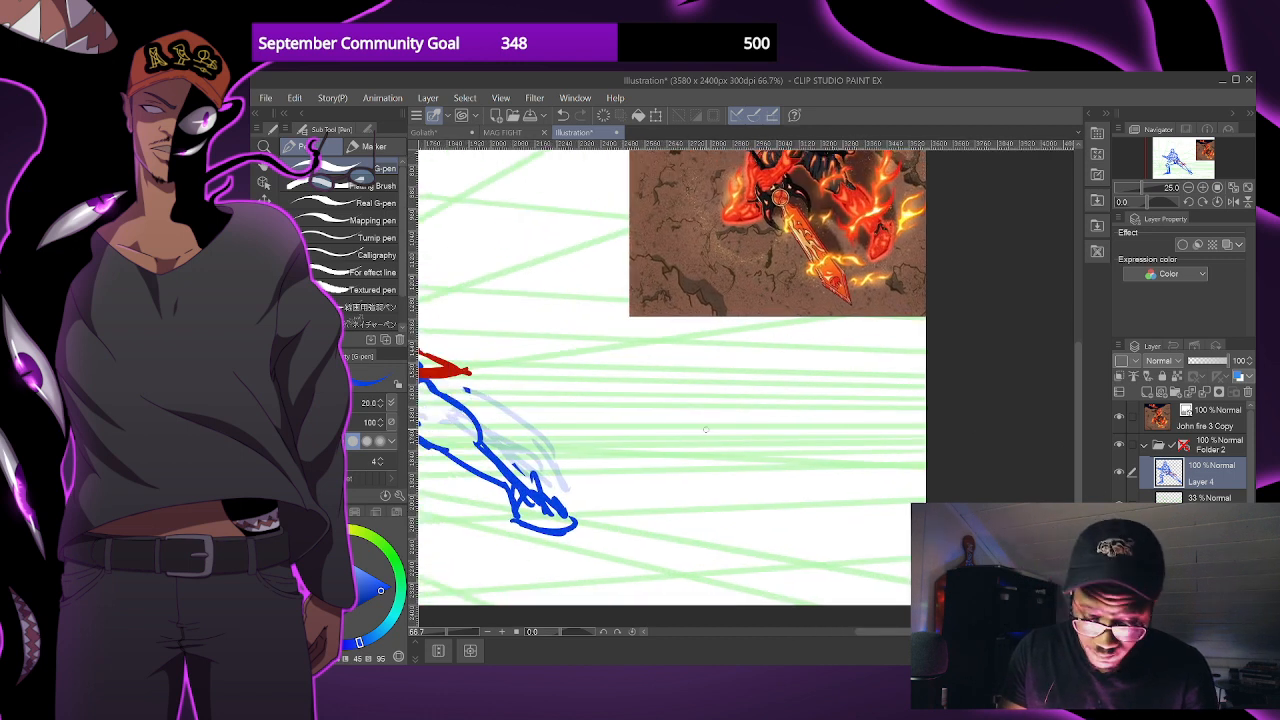
scroll(708, 429, "down", 3)
scroll(571, 424, "up", 1)
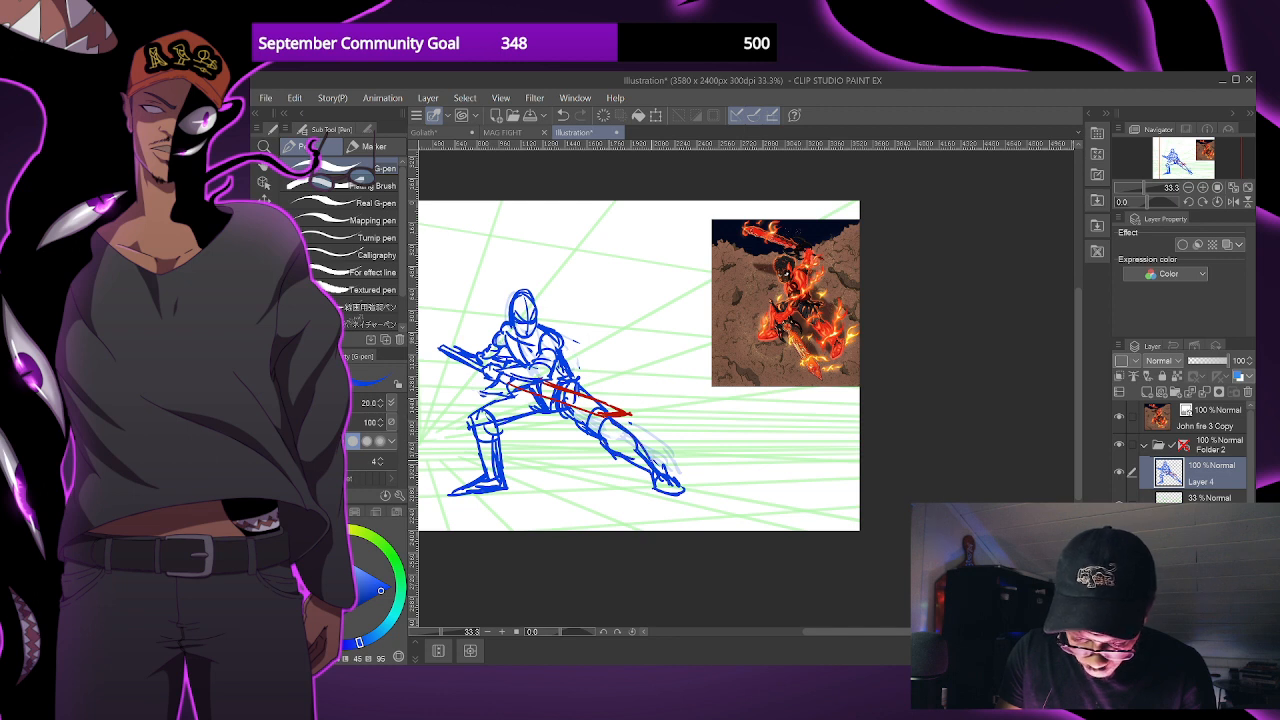
left_click_drag(575, 378, 666, 474)
left_click_drag(636, 430, 699, 509)
key("ctrl+z")
key("ctrl+z")
key("ctrl+z")
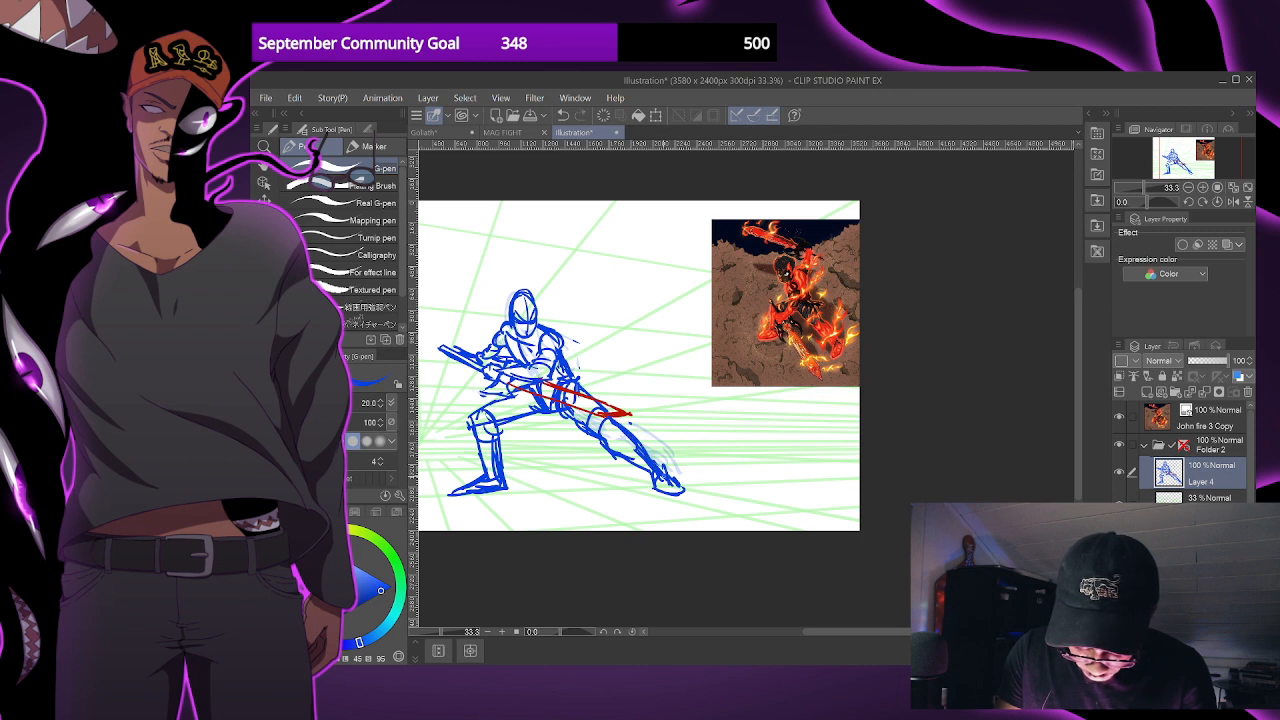
- Hide Layer 4 with the crouching figure, add a new empty layer and set the G-pen size to 30
mouse_move(688, 461)
left_mouse_down()
mouse_move(758, 470)
mouse_move(762, 488)
left_mouse_up()
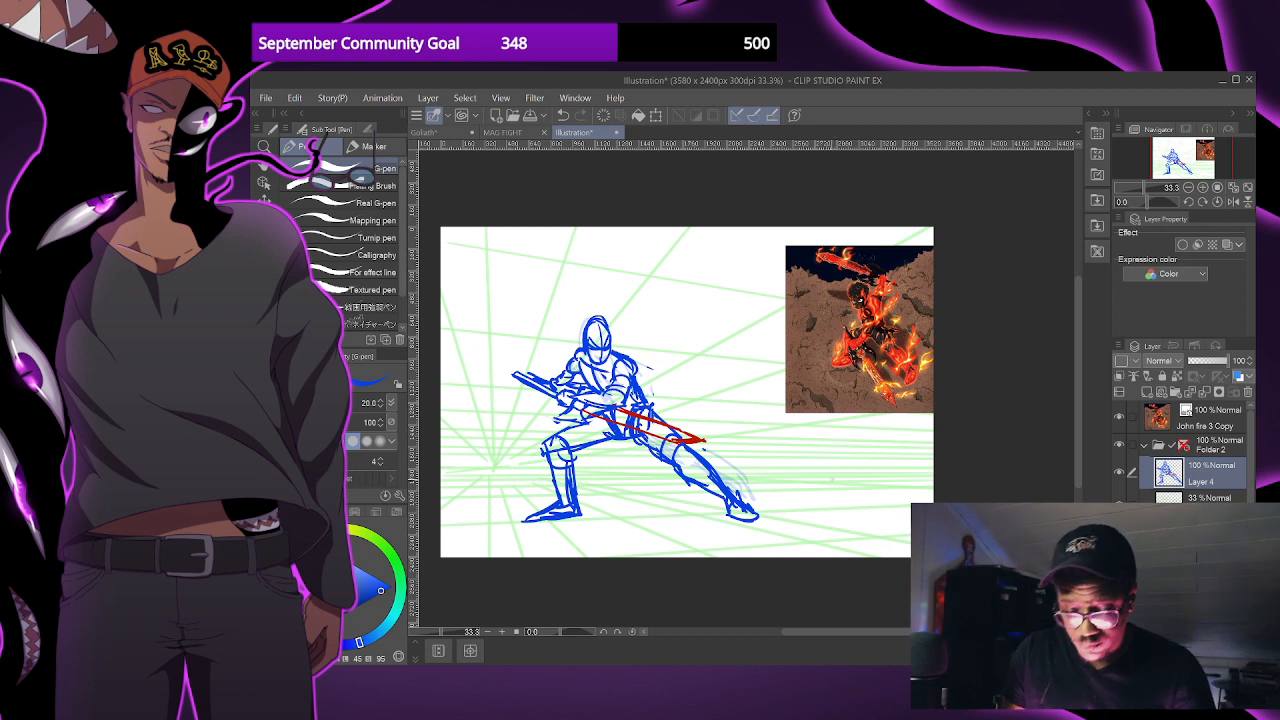
mouse_move(814, 509)
left_mouse_down()
mouse_move(823, 514)
mouse_move(797, 510)
left_mouse_up()
scroll(797, 510, "down", 1)
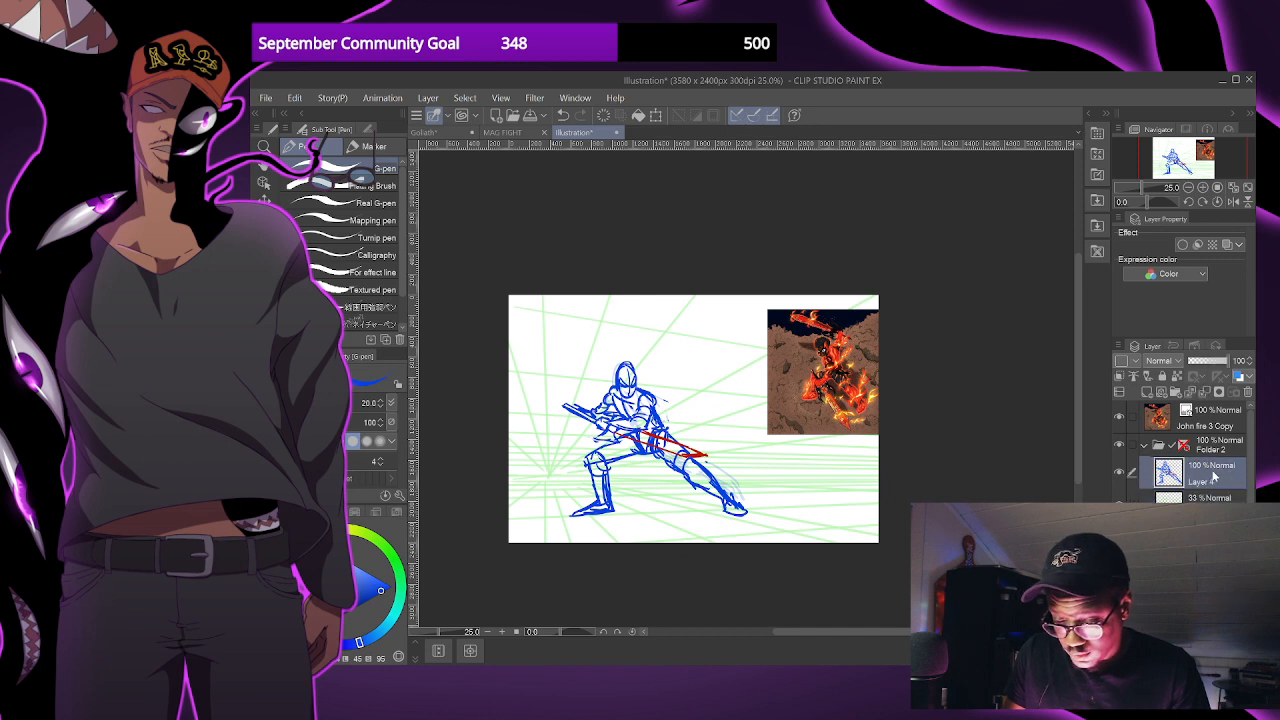
left_click(1118, 474)
left_click(1147, 392)
mouse_move(624, 377)
left_mouse_down()
mouse_move(612, 400)
mouse_move(621, 356)
mouse_move(614, 400)
mouse_move(643, 433)
mouse_move(658, 401)
mouse_move(675, 447)
left_mouse_up()
key("bracketright")
key("bracketright")
mouse_move(605, 341)
left_mouse_down()
mouse_move(655, 430)
mouse_move(670, 420)
mouse_move(649, 381)
mouse_move(658, 338)
mouse_move(626, 414)
left_mouse_up()
mouse_move(630, 370)
left_mouse_down()
mouse_move(620, 400)
mouse_move(657, 430)
mouse_move(576, 443)
mouse_move(649, 463)
mouse_move(631, 461)
left_mouse_up()
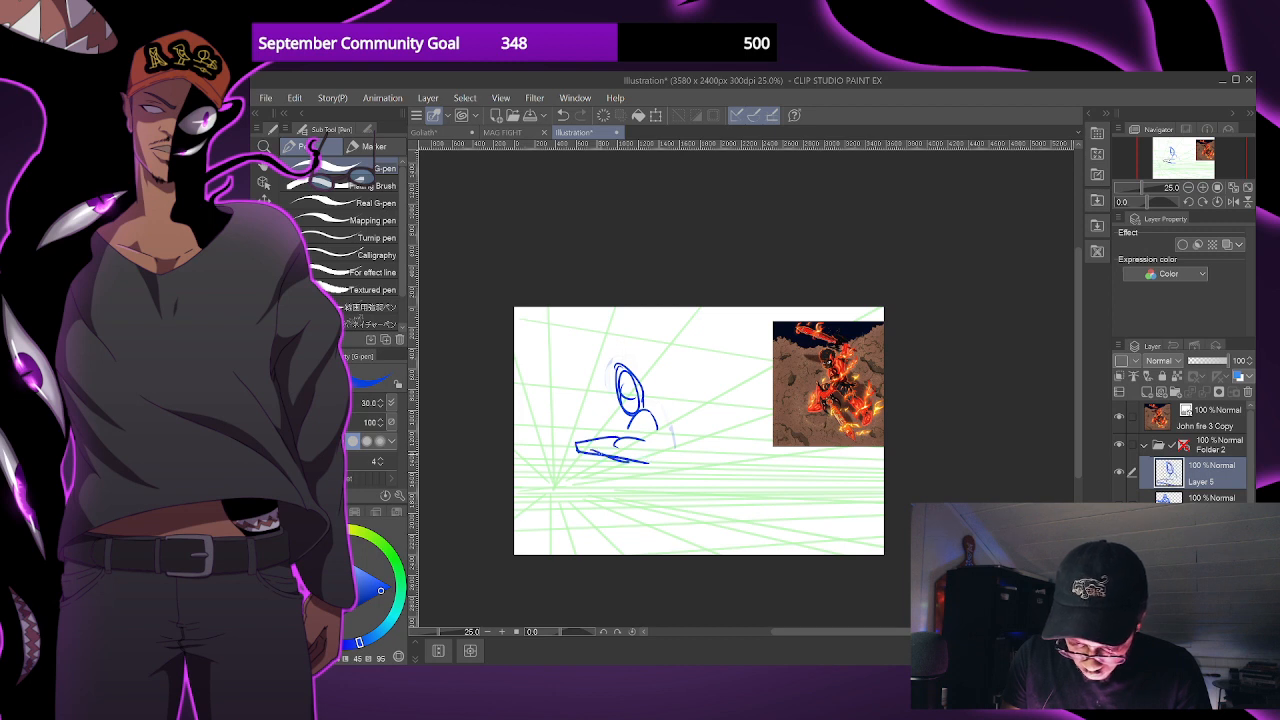
key("Delete")
- Sketch an oval head with shoulder and torso lines for a new figure leaning over the perspective grid
left_click_drag(676, 353, 645, 345)
mouse_move(594, 396)
left_mouse_down()
mouse_move(610, 402)
mouse_move(594, 384)
mouse_move(606, 408)
left_mouse_up()
key("ctrl+z")
mouse_move(677, 442)
left_mouse_down()
mouse_move(689, 448)
mouse_move(737, 412)
left_mouse_up()
scroll(677, 441, "up", 1)
mouse_move(641, 394)
left_mouse_down()
mouse_move(682, 385)
mouse_move(642, 398)
mouse_move(672, 442)
left_mouse_up()
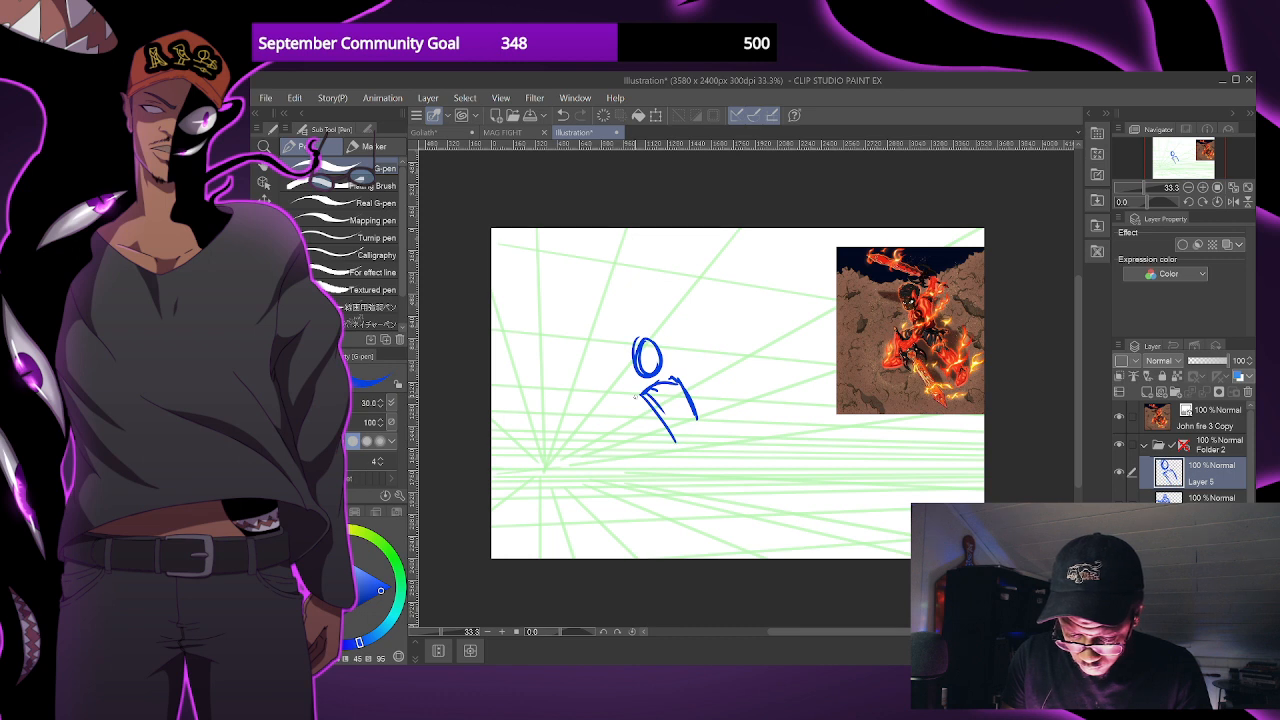
- Sketch the new figure's bent forward arm with its fist and the other arm stretched out behind
left_click_drag(648, 392, 618, 417)
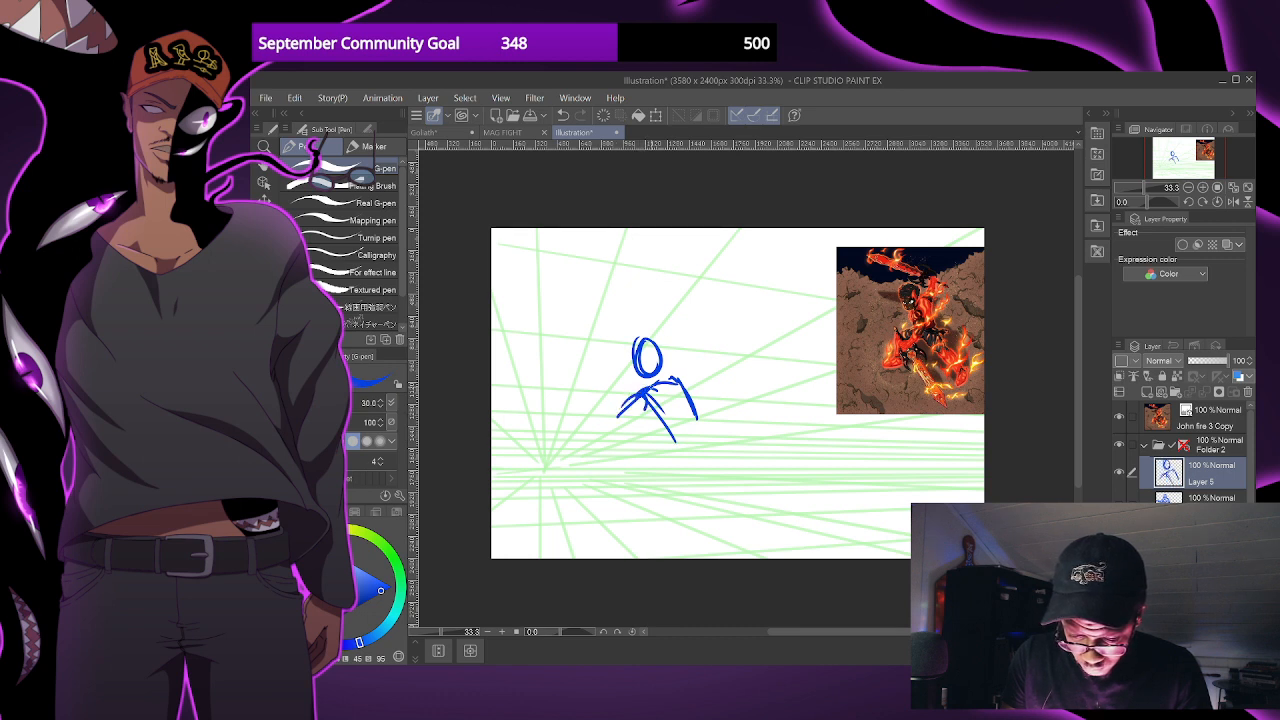
mouse_move(619, 413)
left_mouse_down()
mouse_move(626, 427)
mouse_move(603, 426)
mouse_move(608, 438)
mouse_move(671, 439)
left_mouse_up()
key("ctrl+z")
left_click_drag(684, 380, 730, 406)
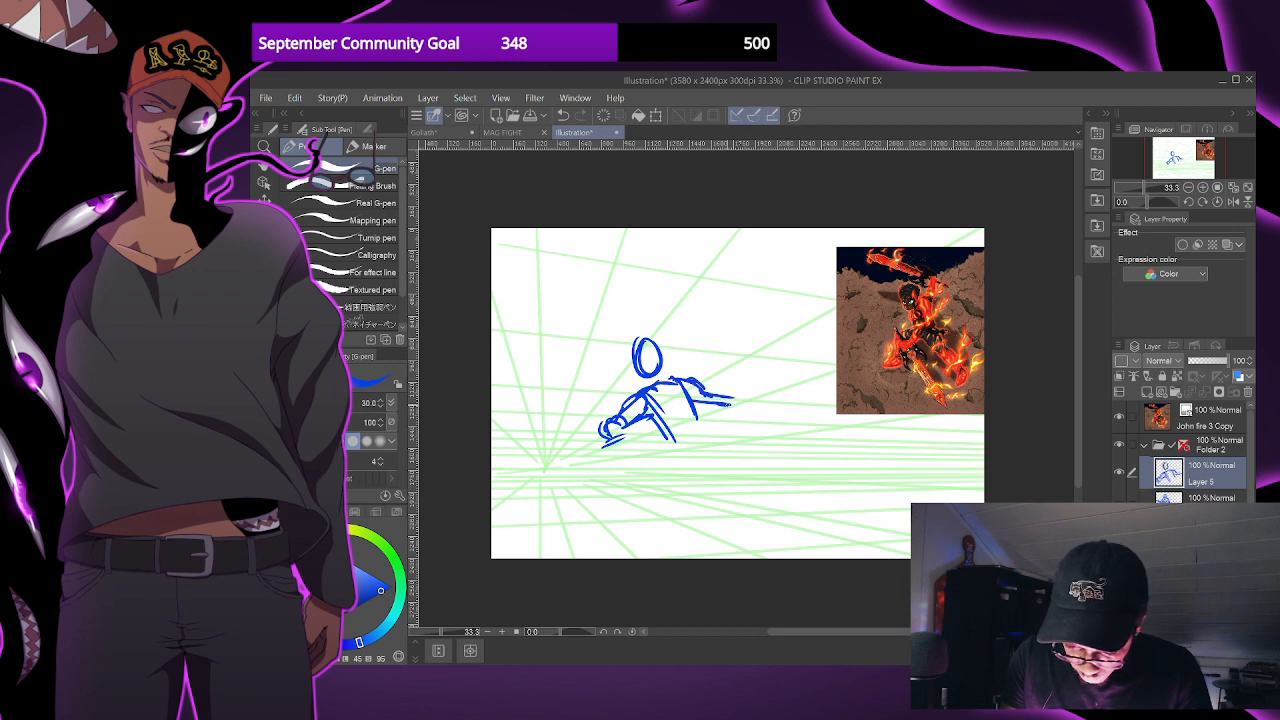
key("ctrl+z")
left_click_drag(757, 394, 721, 407)
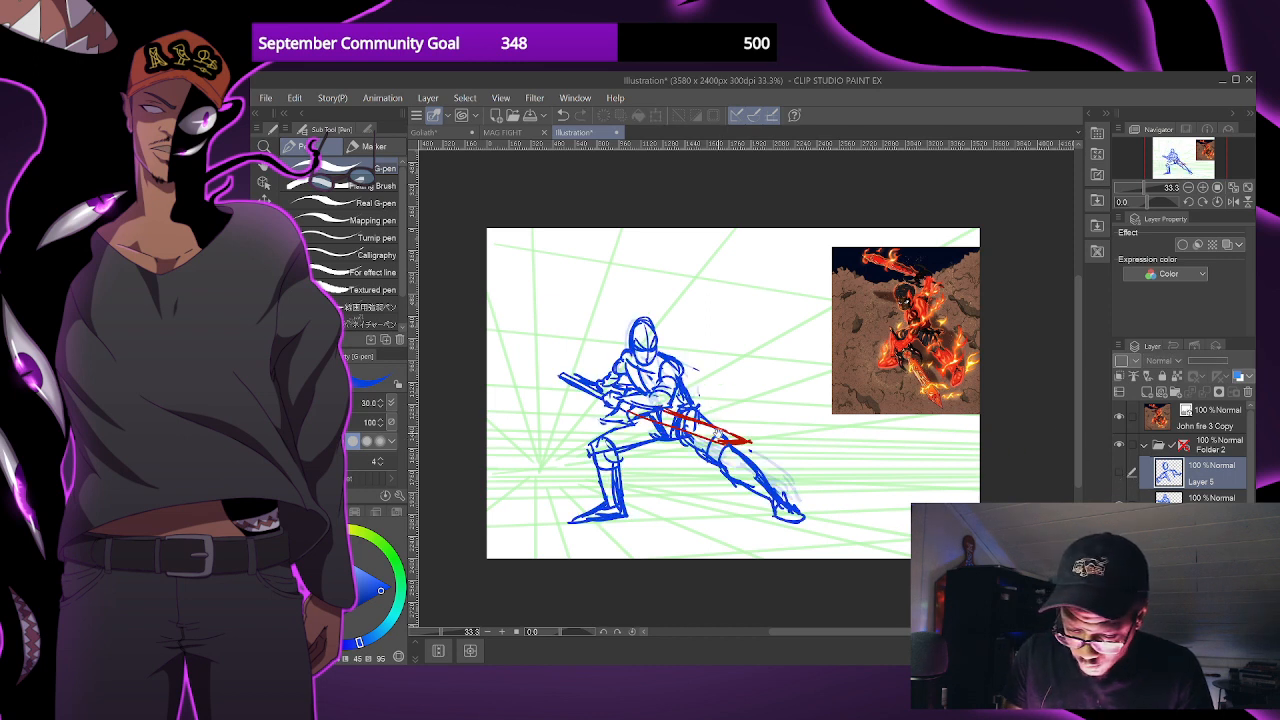
- Show and select the crouching figure's layer with Layer 5 hidden, and outline a long red blade extending forward from the hands
left_click_drag(718, 434, 737, 439)
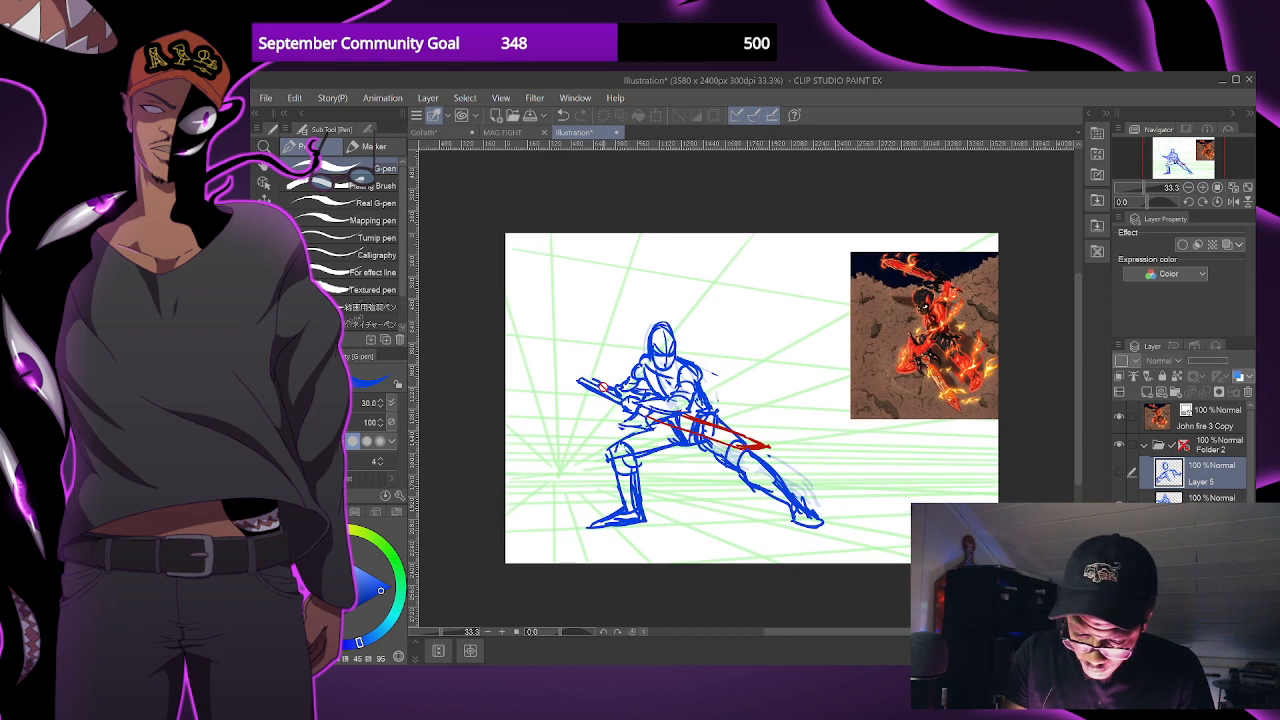
left_click(1208, 498)
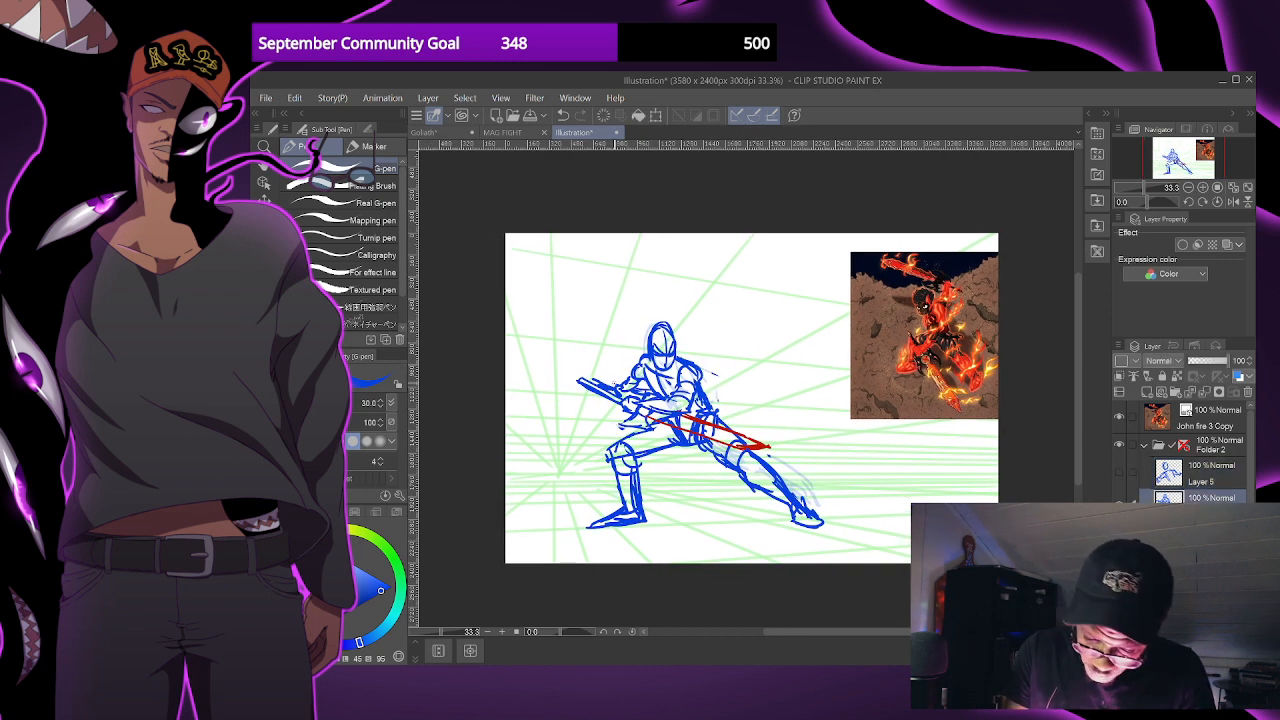
left_click_drag(605, 381, 510, 367)
key("x")
key("ctrl+z")
mouse_move(604, 382)
left_mouse_down()
mouse_move(512, 372)
mouse_move(600, 393)
left_mouse_up()
key("ctrl+z")
key("x")
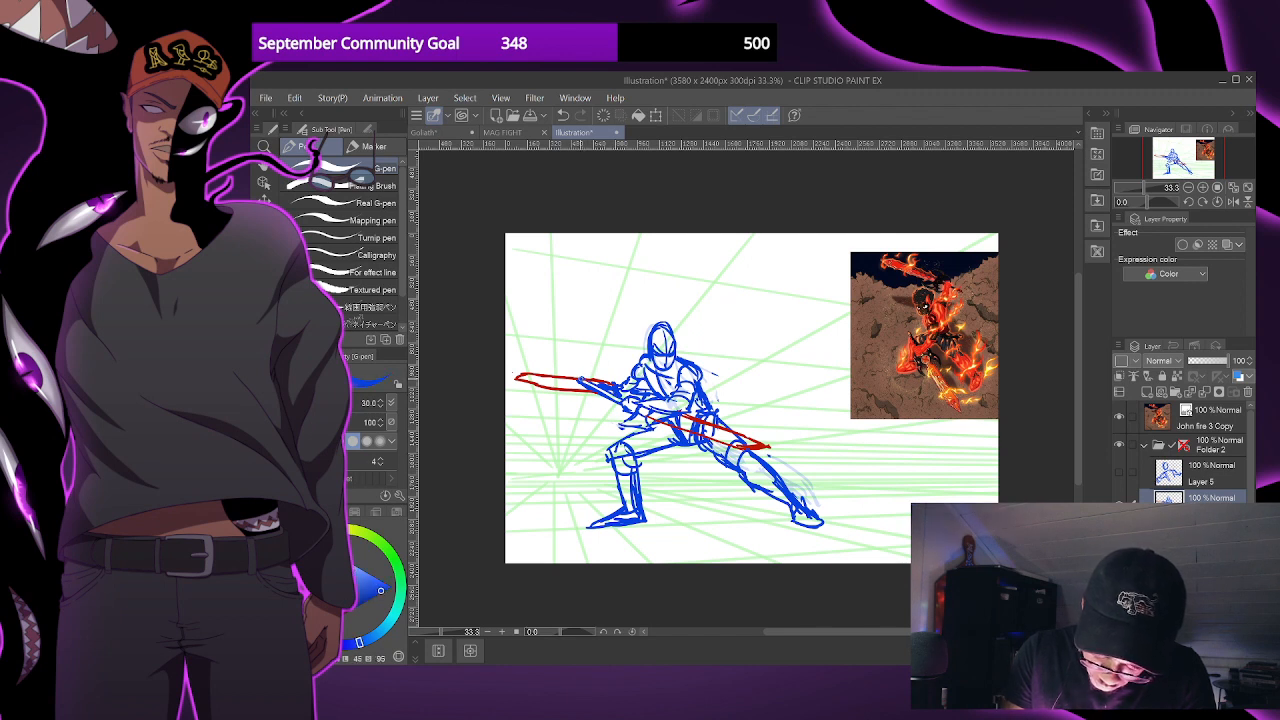
left_click_drag(843, 486, 815, 486)
scroll(849, 470, "down", 1)
scroll(849, 460, "up", 1)
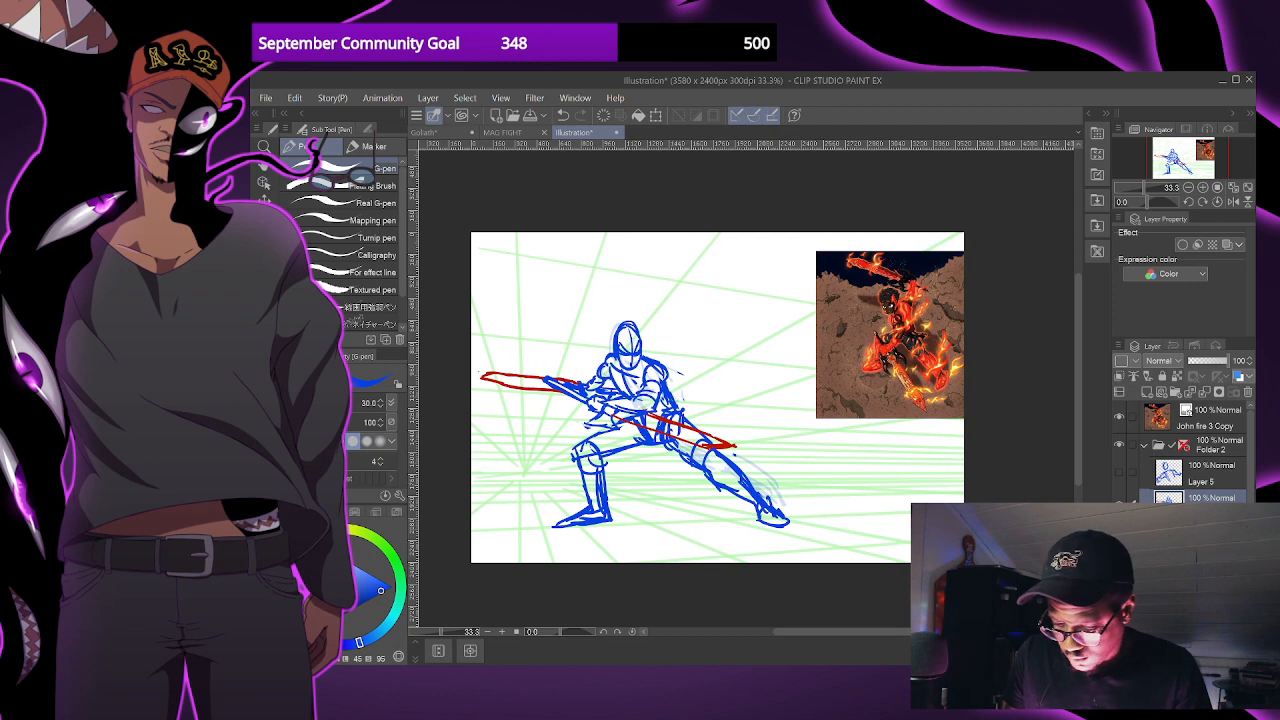
- Hide the crouching figure's layer, show Layer 5 and make it the active layer for the G-pen
left_click(1120, 499)
left_click(1119, 472)
left_click_drag(760, 460, 765, 464)
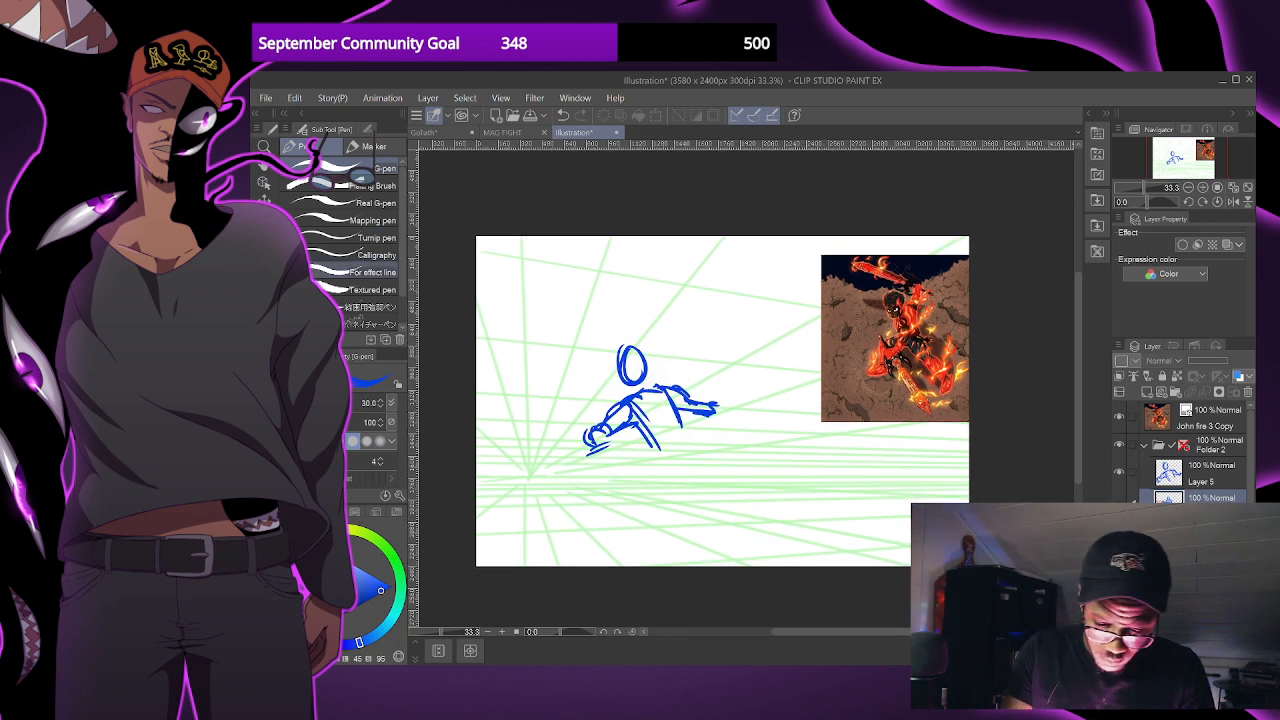
key("p")
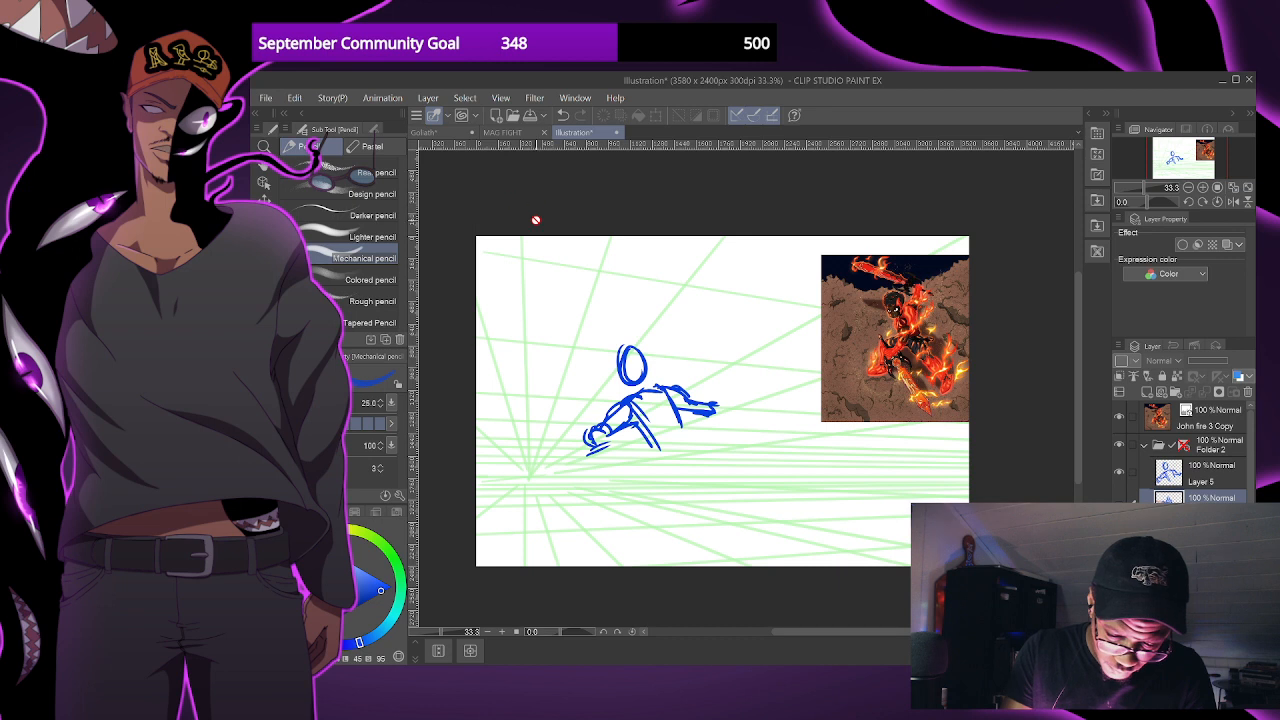
key("p")
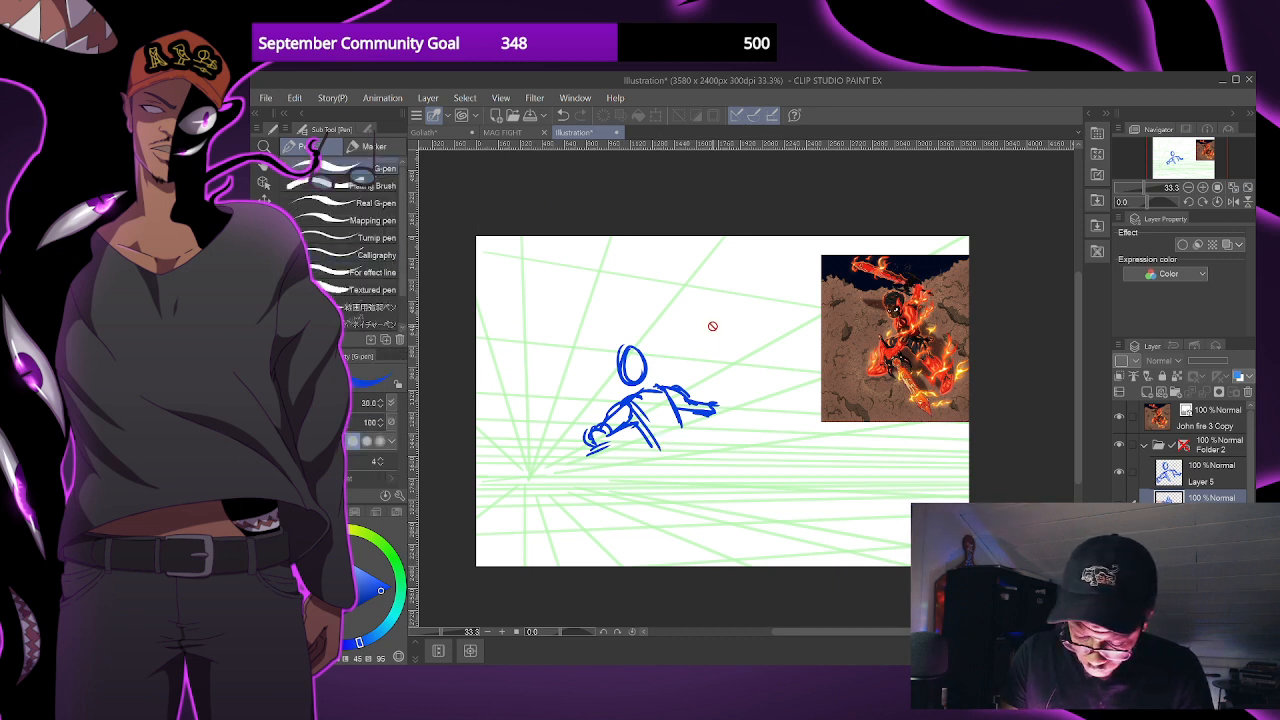
left_click(1211, 474)
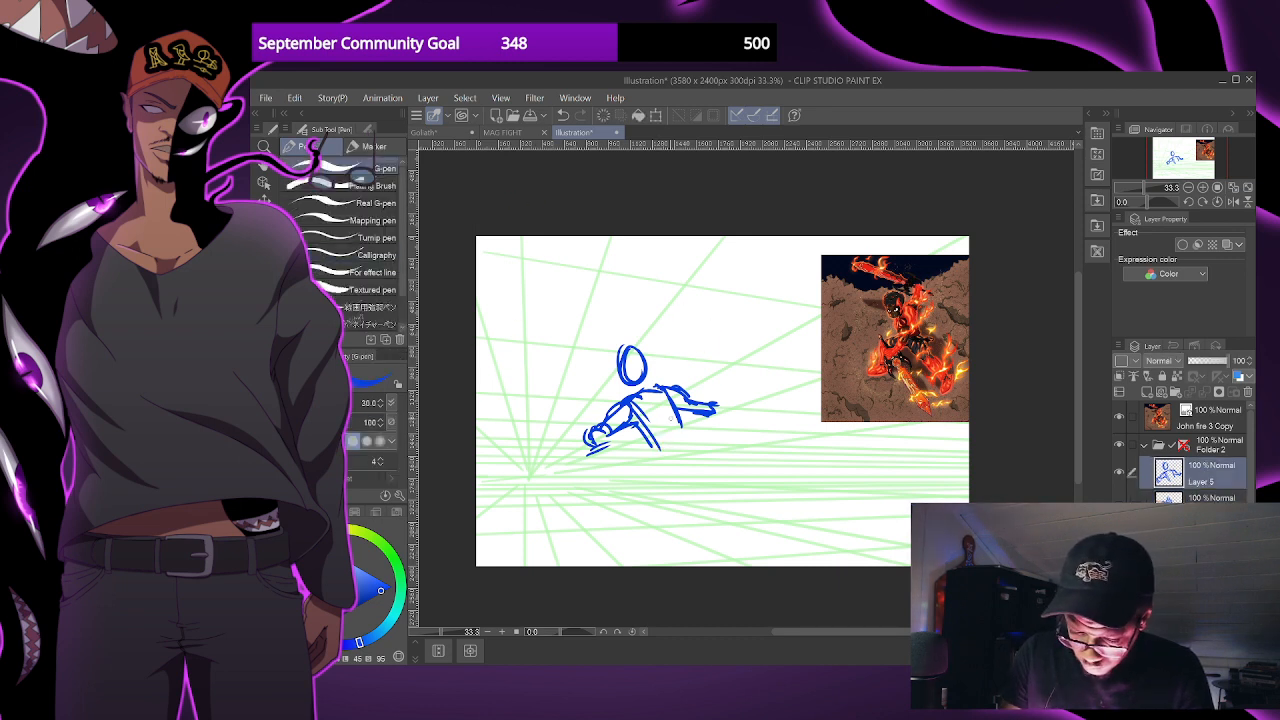
- Sketch the new figure's waist, hips and two striding legs below the torso
mouse_move(656, 438)
left_mouse_down()
mouse_move(660, 460)
mouse_move(688, 452)
left_mouse_up()
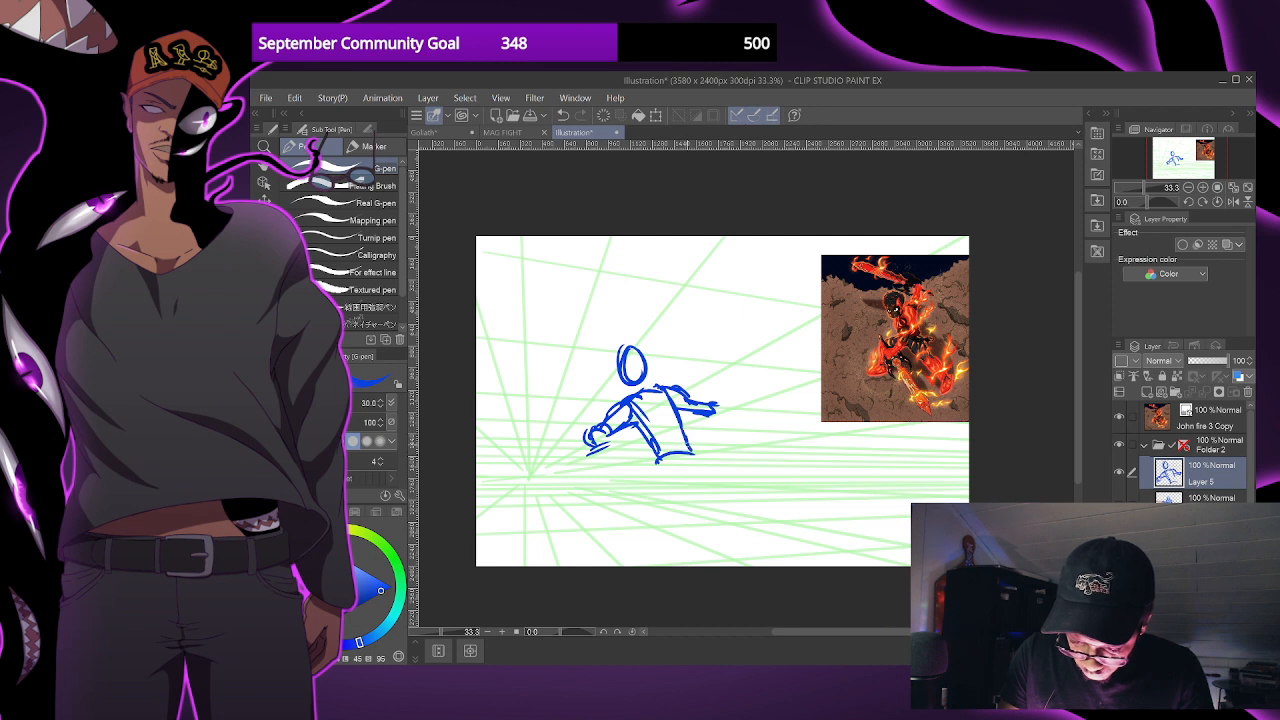
mouse_move(668, 402)
left_mouse_down()
mouse_move(682, 452)
mouse_move(652, 476)
mouse_move(680, 478)
mouse_move(648, 522)
mouse_move(676, 474)
mouse_move(704, 488)
mouse_move(684, 514)
mouse_move(698, 528)
mouse_move(646, 516)
mouse_move(617, 558)
left_mouse_up()
left_click_drag(650, 518, 634, 558)
scroll(740, 474, "down", 1)
left_click_drag(737, 477, 714, 470)
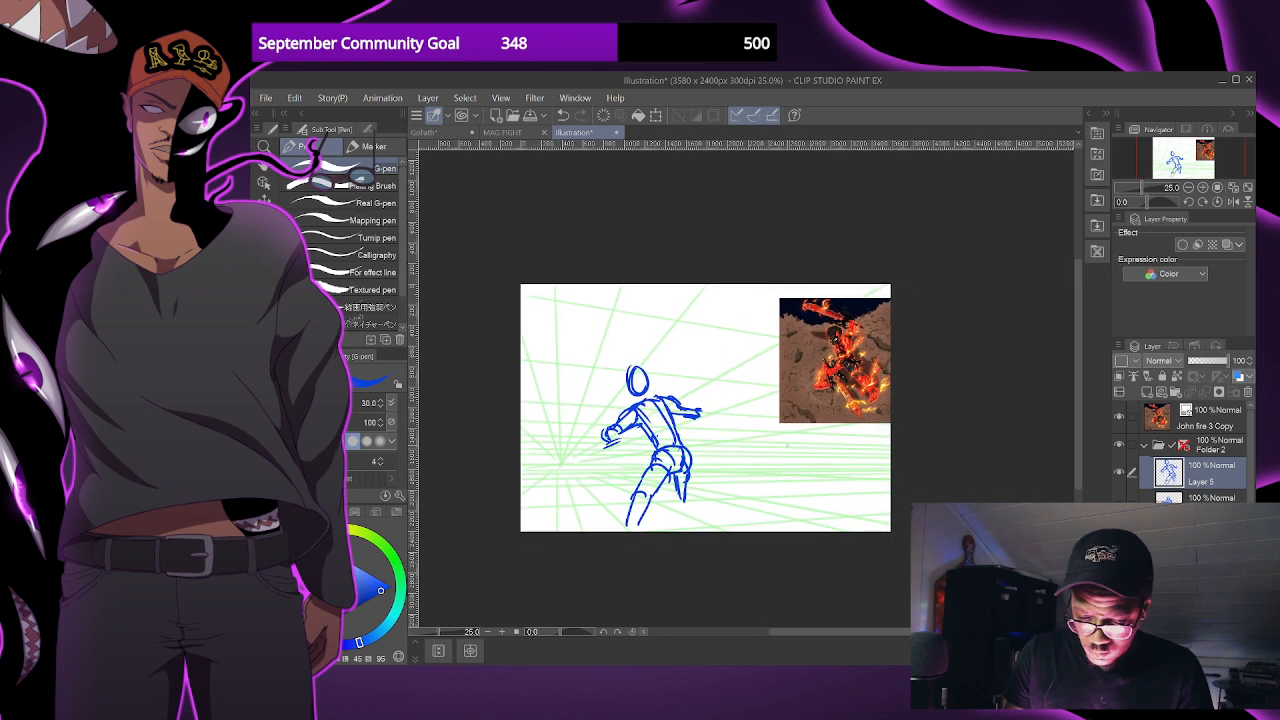
left_click_drag(797, 396, 759, 407)
left_click_drag(809, 510, 808, 505)
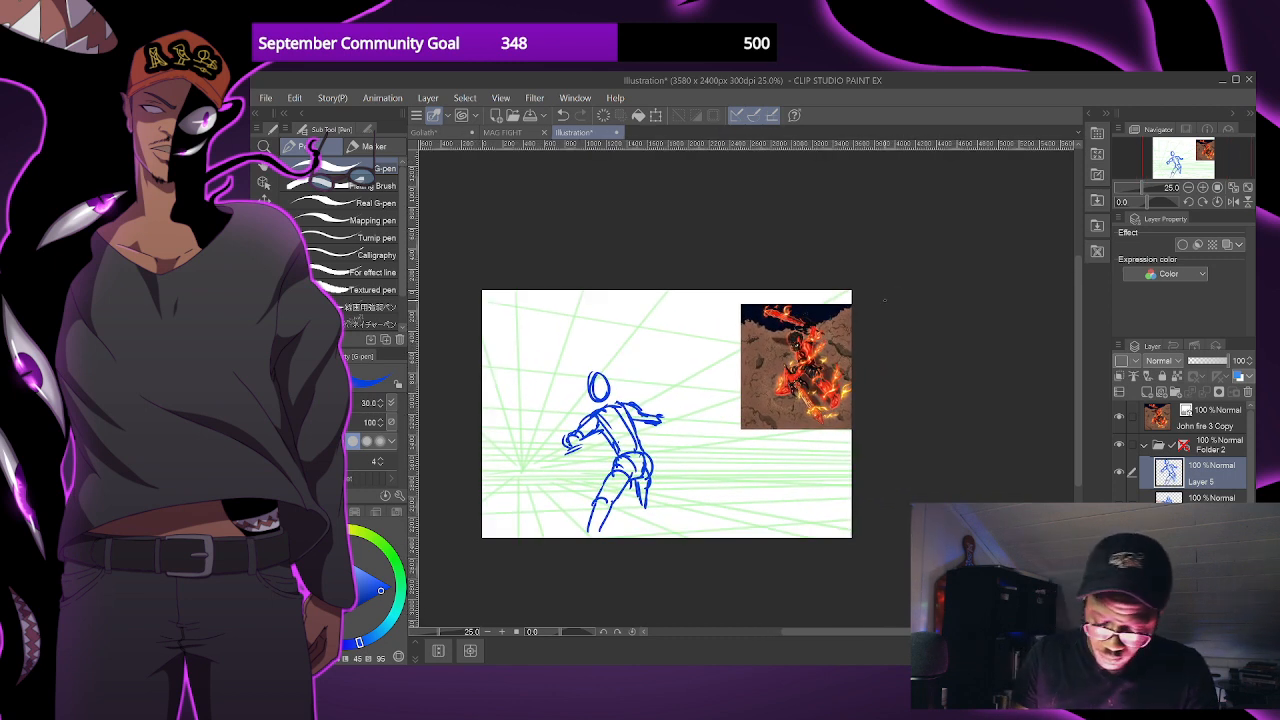
- Clear the striding figure's sketch from Layer 5 and undo the stray test stroke
mouse_move(648, 456)
left_mouse_down()
mouse_move(601, 519)
mouse_move(643, 488)
mouse_move(617, 494)
mouse_move(628, 466)
left_mouse_up()
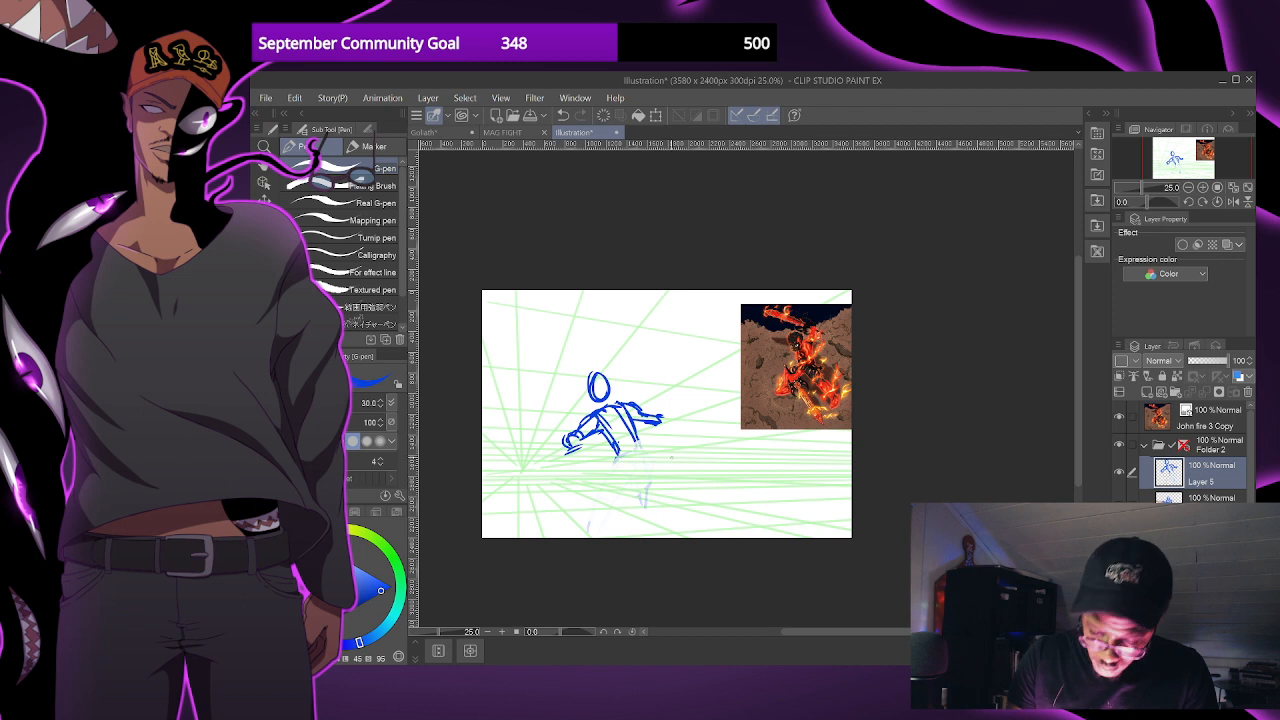
key("Delete")
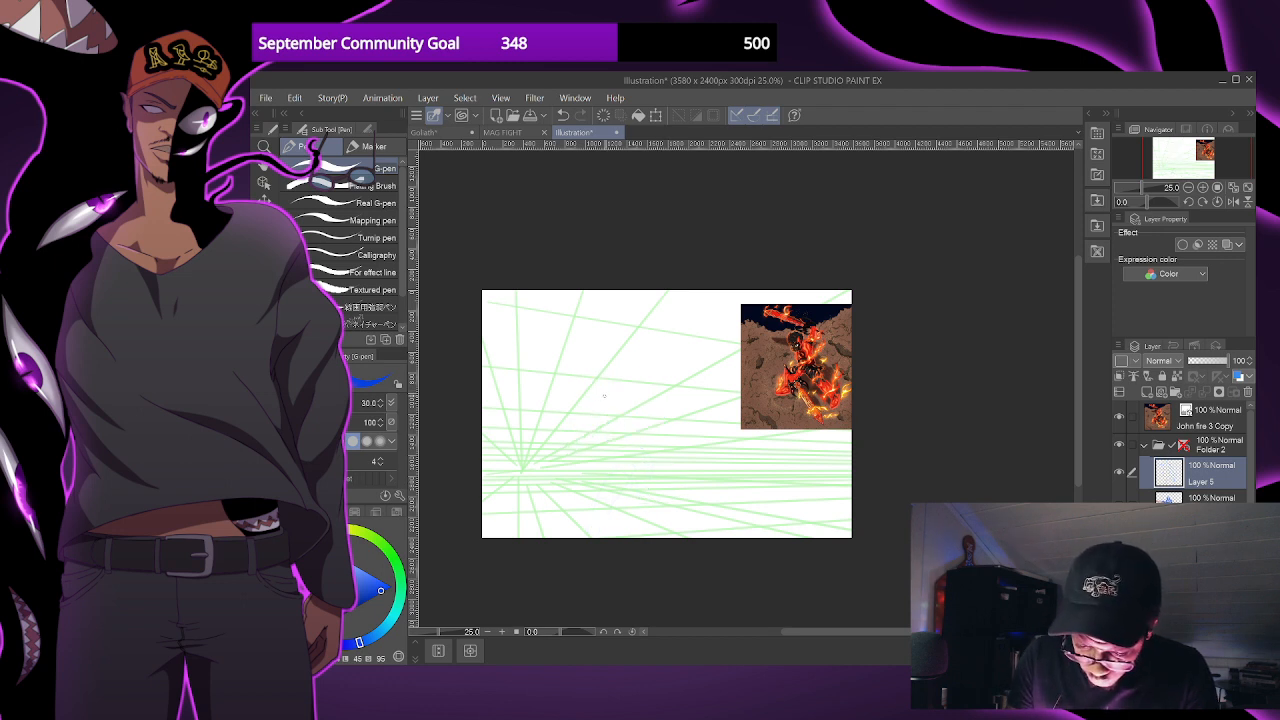
left_click_drag(607, 453, 611, 459)
scroll(759, 397, "up", 2)
scroll(648, 434, "down", 1)
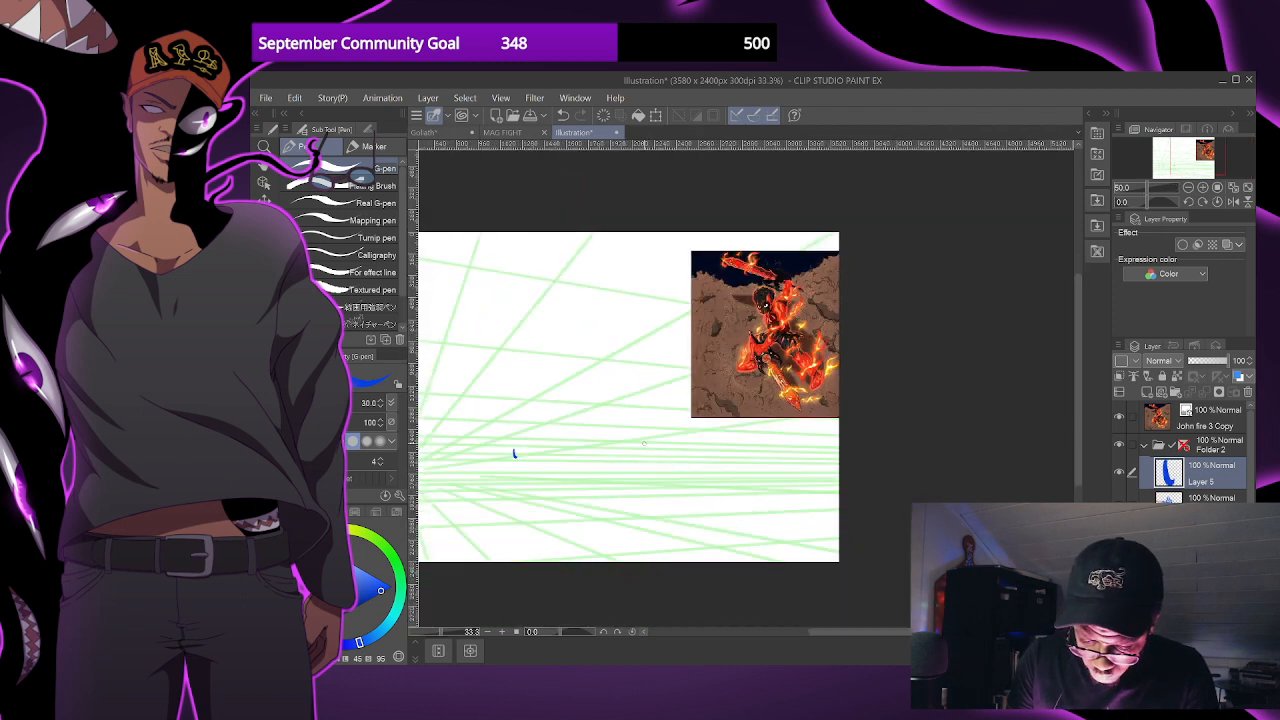
left_click_drag(614, 356, 676, 348)
key("ctrl+z")
- Sketch a rear leg stretching diagonally back from a rounded hip, with a knee joint and a planted foot
mouse_move(557, 404)
left_mouse_down()
mouse_move(564, 432)
mouse_move(558, 400)
mouse_move(582, 416)
mouse_move(566, 438)
mouse_move(584, 436)
mouse_move(590, 410)
mouse_move(588, 472)
left_mouse_up()
mouse_move(586, 420)
left_mouse_down()
mouse_move(606, 466)
mouse_move(598, 478)
mouse_move(606, 490)
mouse_move(620, 466)
mouse_move(652, 527)
left_mouse_up()
left_click_drag(600, 487, 643, 529)
left_click_drag(628, 517, 670, 544)
mouse_move(638, 532)
left_mouse_down()
mouse_move(636, 544)
mouse_move(678, 548)
left_mouse_up()
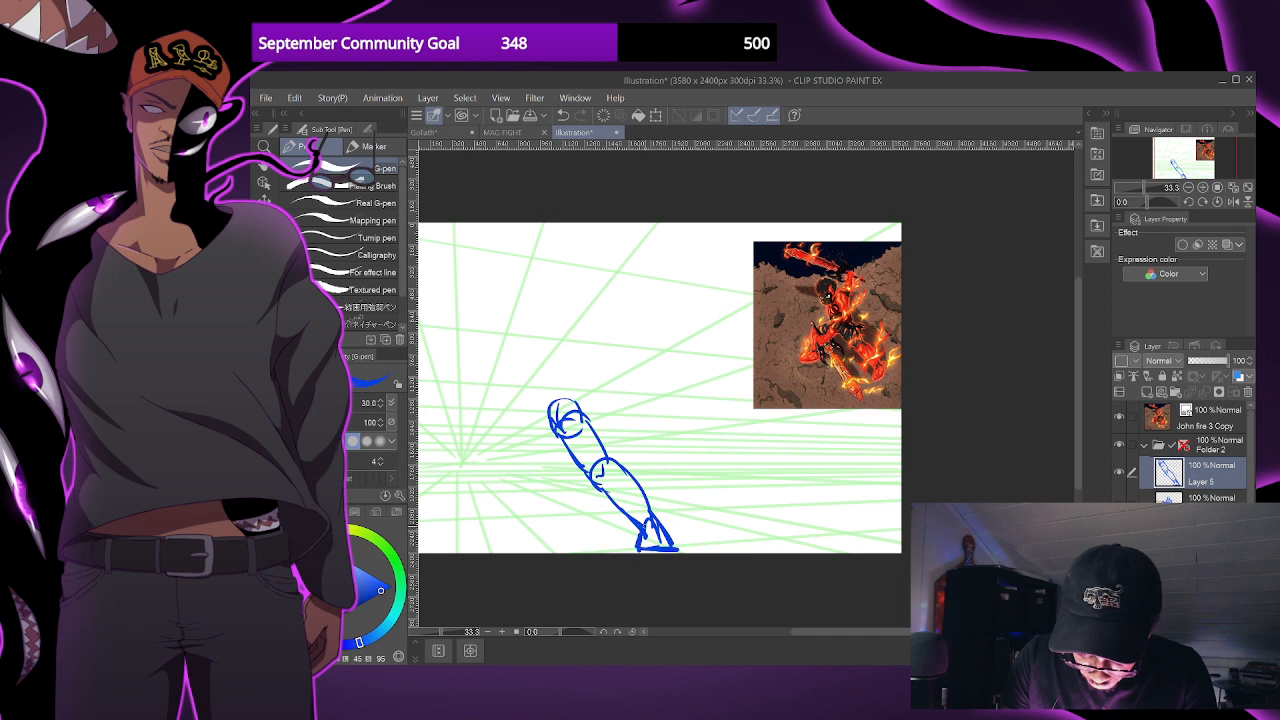
- Sketch the bent front leg with its thigh, shin and flat foot, and the forward-leaning torso above the hips
mouse_move(540, 410)
left_mouse_down()
mouse_move(489, 438)
mouse_move(489, 452)
mouse_move(552, 436)
left_mouse_up()
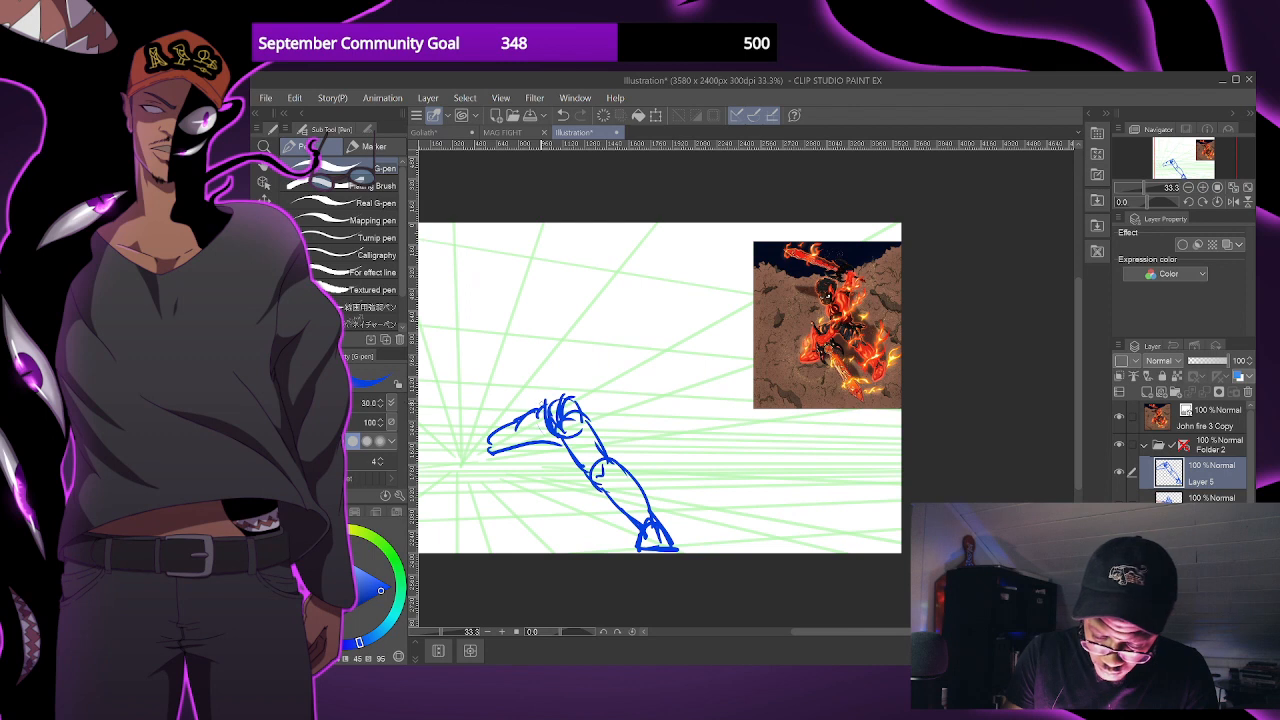
mouse_move(582, 406)
left_mouse_down()
mouse_move(550, 360)
mouse_move(584, 406)
left_mouse_up()
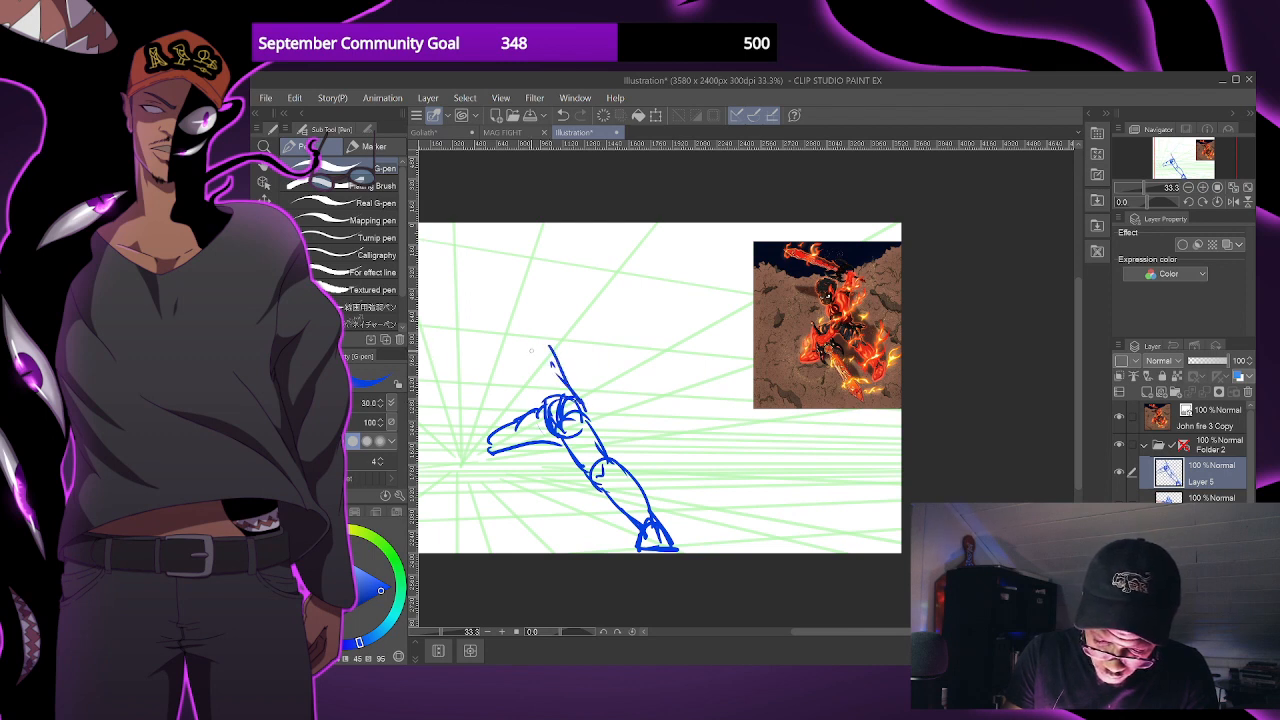
mouse_move(514, 334)
left_mouse_down()
mouse_move(558, 346)
mouse_move(529, 316)
mouse_move(556, 420)
mouse_move(486, 462)
mouse_move(505, 498)
left_mouse_up()
mouse_move(516, 450)
left_mouse_down()
mouse_move(526, 498)
mouse_move(475, 519)
left_mouse_up()
left_click_drag(475, 520, 530, 516)
left_click_drag(525, 503, 534, 517)
- Sketch the lunging figure's bent forward arm, outlining the forearm and a boxy fist in front of the chest
mouse_move(506, 351)
left_mouse_down()
mouse_move(531, 346)
mouse_move(536, 386)
mouse_move(569, 412)
left_mouse_up()
key("ctrl+z")
key("ctrl+z")
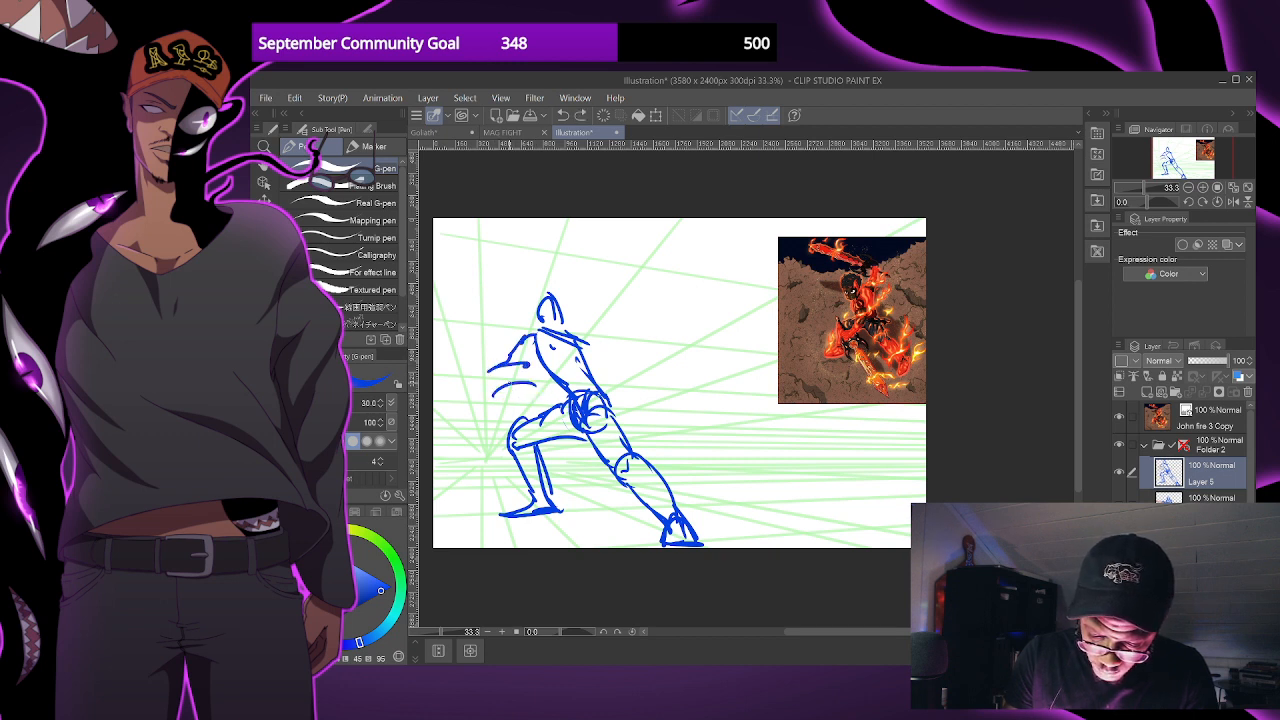
left_click_drag(504, 386, 533, 467)
key("ctrl+z")
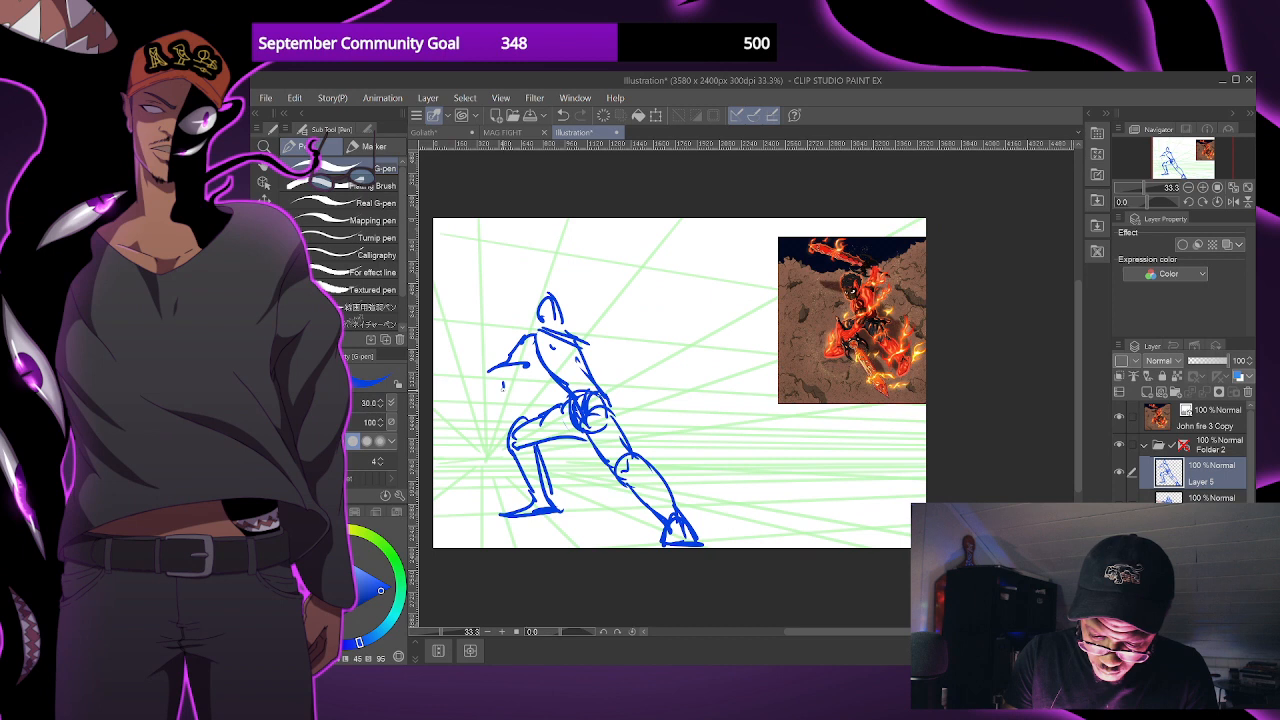
left_click_drag(512, 384, 573, 353)
key("ctrl+z")
left_click_drag(486, 343, 497, 384)
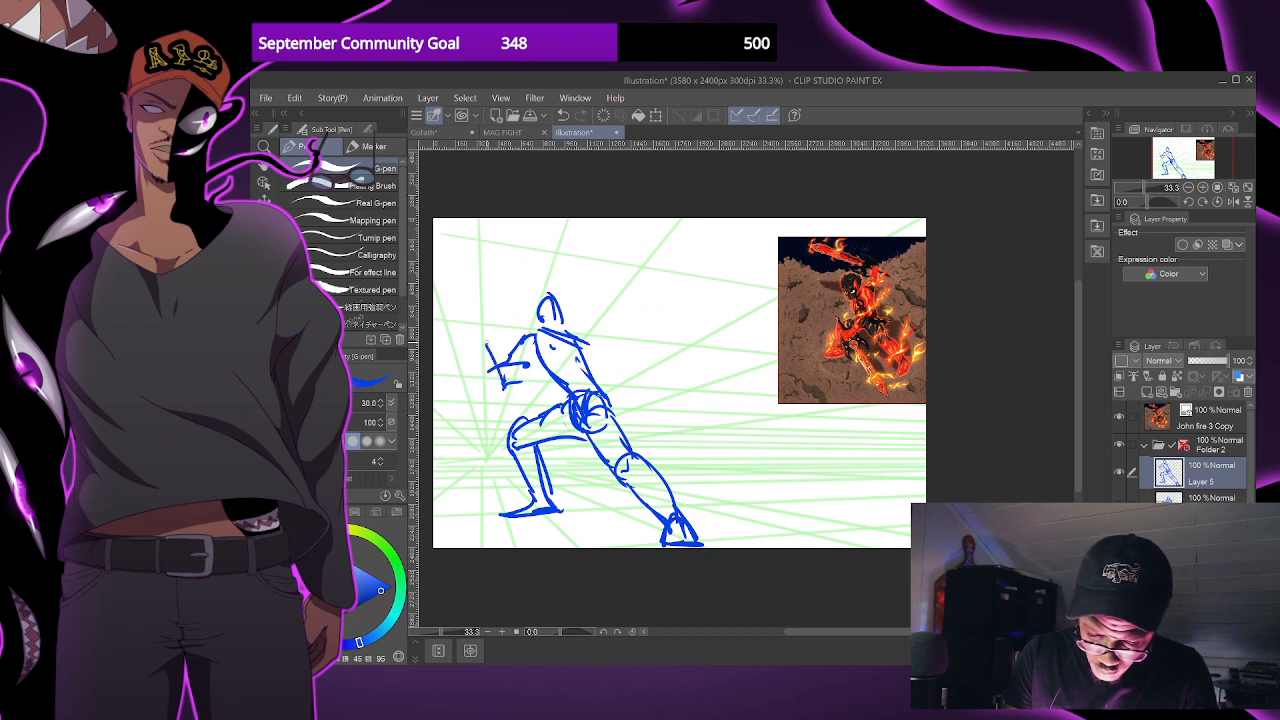
mouse_move(488, 341)
left_mouse_down()
mouse_move(518, 318)
mouse_move(535, 341)
mouse_move(524, 388)
left_mouse_up()
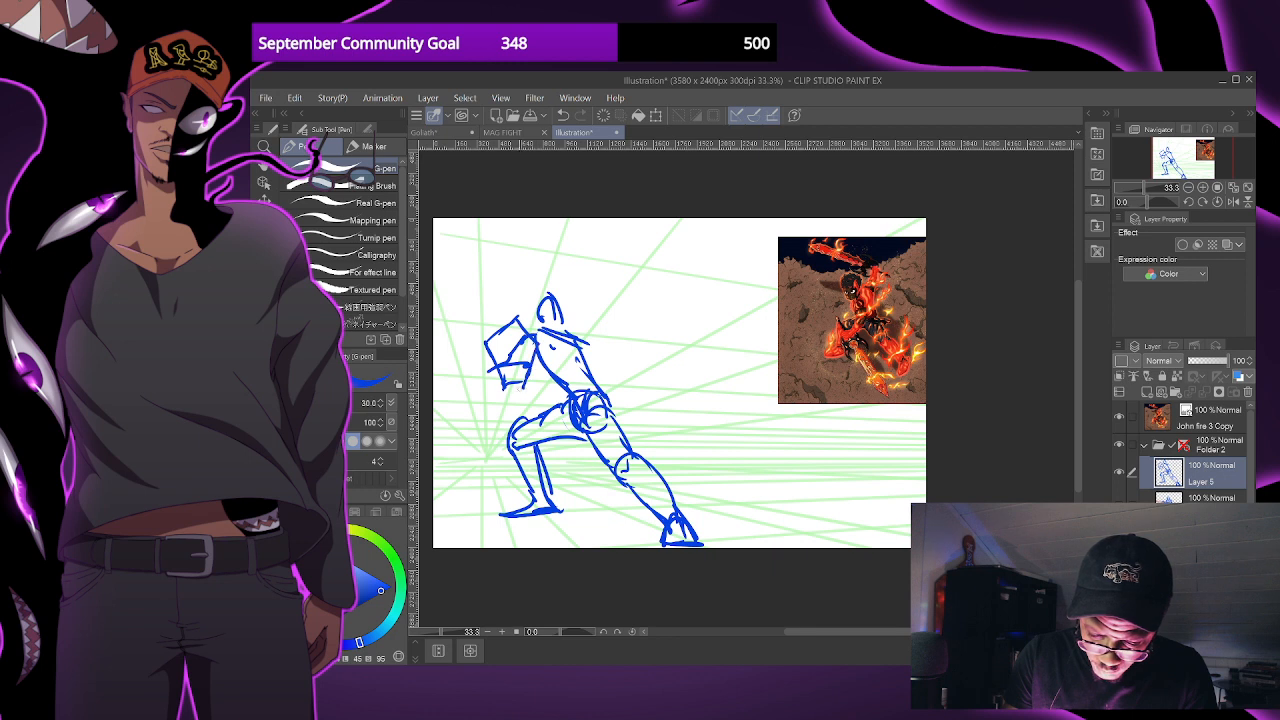
- Try to sketch the lunging figure's other arm stretching back from the rear shoulder
mouse_move(576, 334)
left_mouse_down()
mouse_move(587, 362)
mouse_move(624, 367)
left_mouse_up()
left_click_drag(607, 358, 645, 361)
left_click_drag(617, 367, 658, 365)
key("ctrl+z")
key("ctrl+z")
key("ctrl+z")
left_click_drag(620, 369, 654, 367)
left_click_drag(721, 421, 722, 424)
- Clear the sketch from Layer 5 and start a larger figure with a head oval and a curved shoulder line
key("Delete")
mouse_move(599, 292)
left_mouse_down()
mouse_move(556, 318)
mouse_move(600, 300)
left_mouse_up()
left_click_drag(558, 370, 645, 338)
scroll(718, 368, "down", 1)
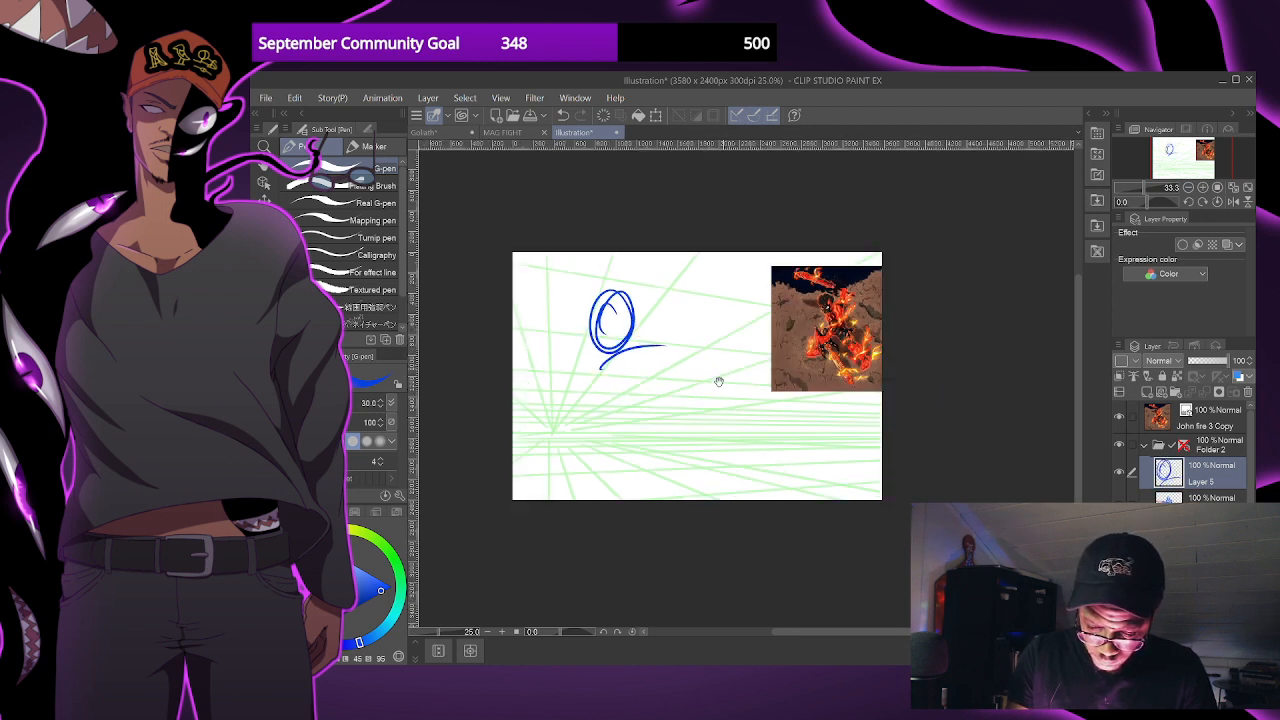
left_click_drag(717, 383, 683, 415)
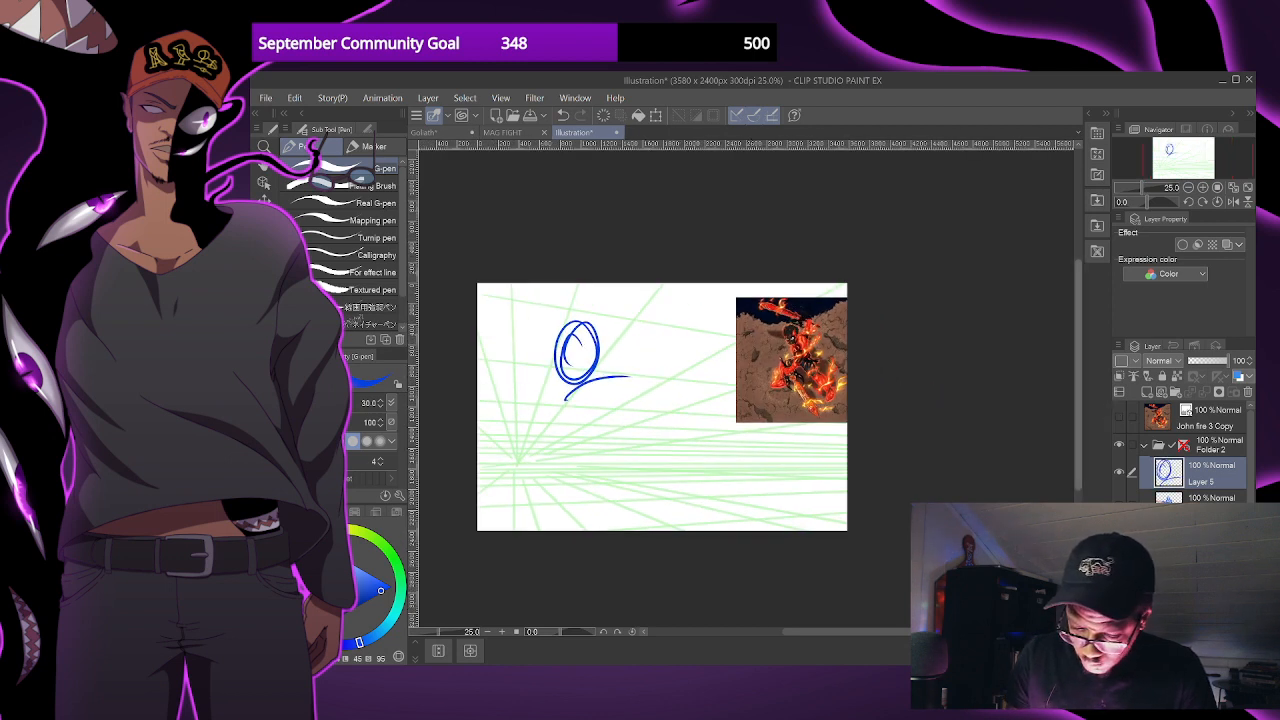
- Hide the reference image layer and sketch the new figure's face guidelines, rounded shoulder, near arm and curved torso
left_click(1119, 416)
mouse_move(572, 398)
left_mouse_down()
mouse_move(637, 376)
mouse_move(582, 406)
mouse_move(636, 378)
mouse_move(604, 424)
left_mouse_up()
mouse_move(616, 380)
left_mouse_down()
mouse_move(566, 432)
mouse_move(626, 410)
mouse_move(580, 470)
mouse_move(558, 432)
mouse_move(616, 382)
mouse_move(636, 420)
mouse_move(655, 384)
mouse_move(672, 415)
left_mouse_up()
left_click_drag(579, 326, 580, 376)
left_click_drag(556, 350, 652, 392)
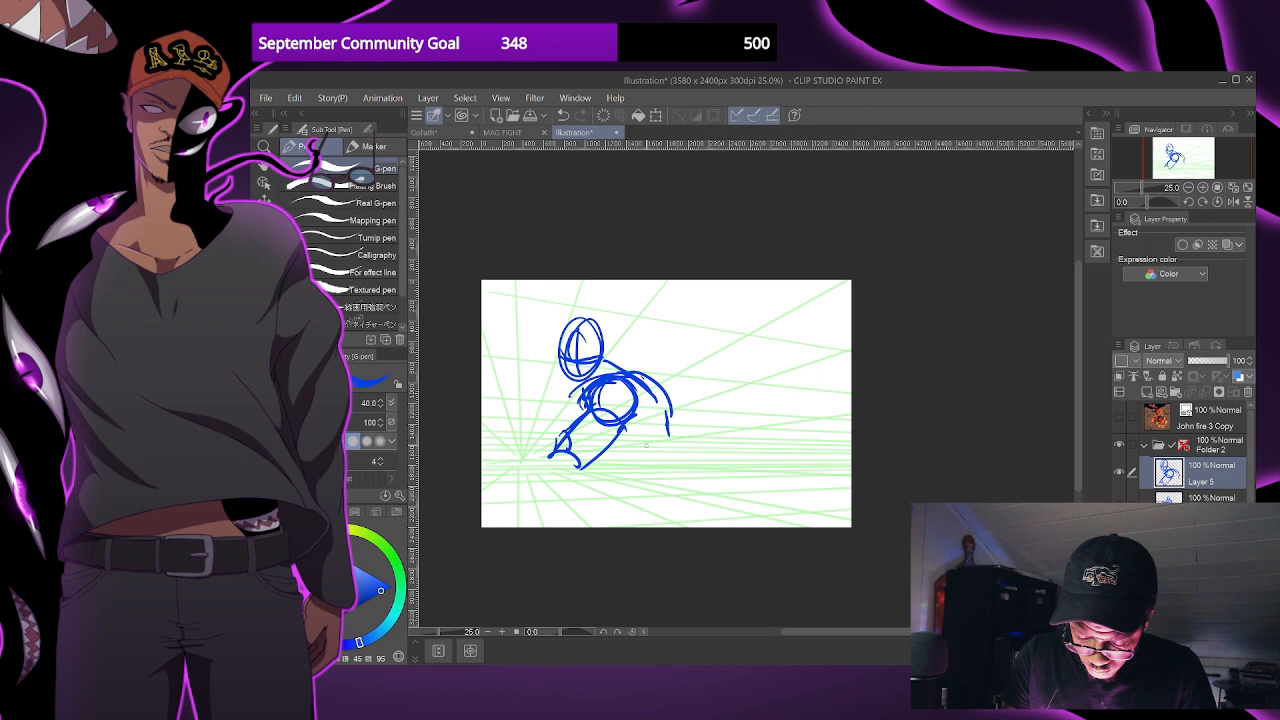
mouse_move(636, 390)
left_mouse_down()
mouse_move(676, 436)
mouse_move(664, 464)
mouse_move(692, 452)
mouse_move(654, 464)
left_mouse_up()
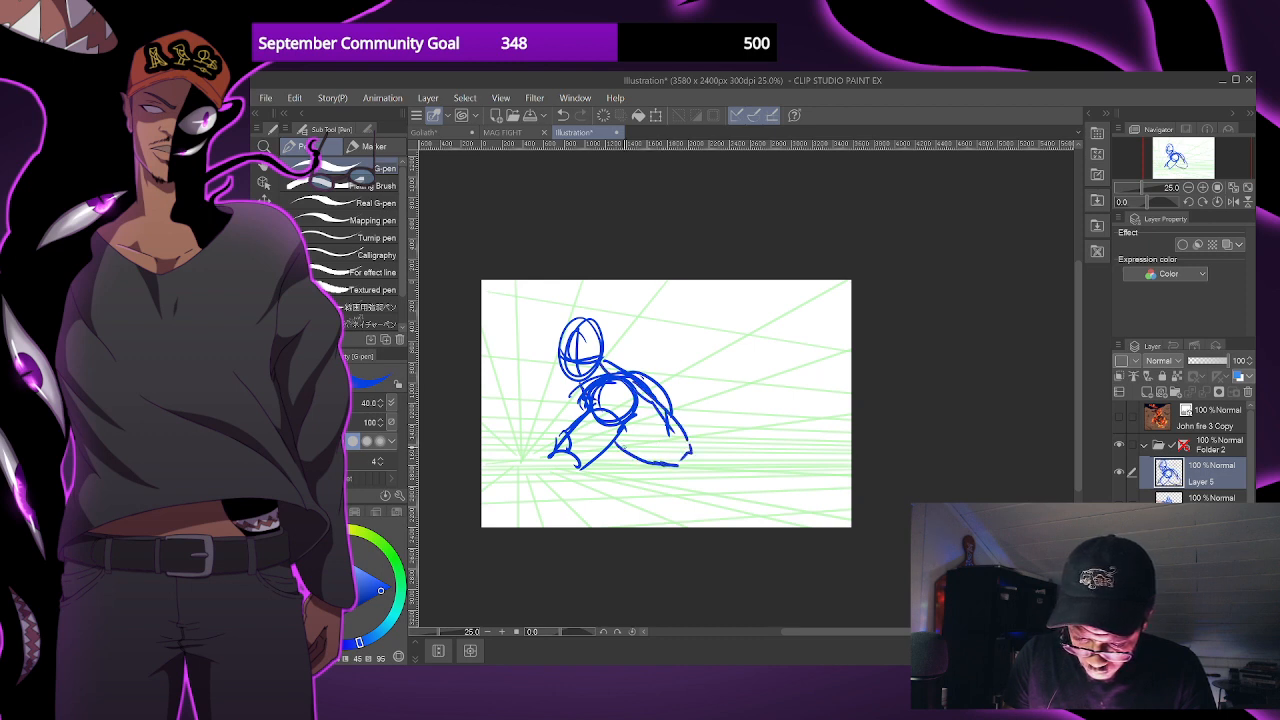
- Sketch the figure's waist, hips and widely spread thighs running down to the canvas's lower edge
mouse_move(670, 418)
left_mouse_down()
mouse_move(666, 452)
mouse_move(690, 454)
mouse_move(690, 478)
mouse_move(712, 476)
mouse_move(655, 520)
mouse_move(710, 470)
mouse_move(556, 526)
mouse_move(660, 470)
left_mouse_up()
left_click_drag(679, 494, 706, 480)
left_click_drag(711, 475, 790, 518)
left_click_drag(676, 510, 726, 527)
left_click_drag(679, 511, 718, 526)
mouse_move(687, 447)
left_mouse_down()
mouse_move(716, 472)
mouse_move(662, 527)
mouse_move(678, 516)
left_mouse_up()
left_click_drag(650, 462, 654, 480)
- Sketch the rear arm with a hand gripping a hilt, and draw the blade in red extending toward the head
left_click_drag(657, 385, 707, 402)
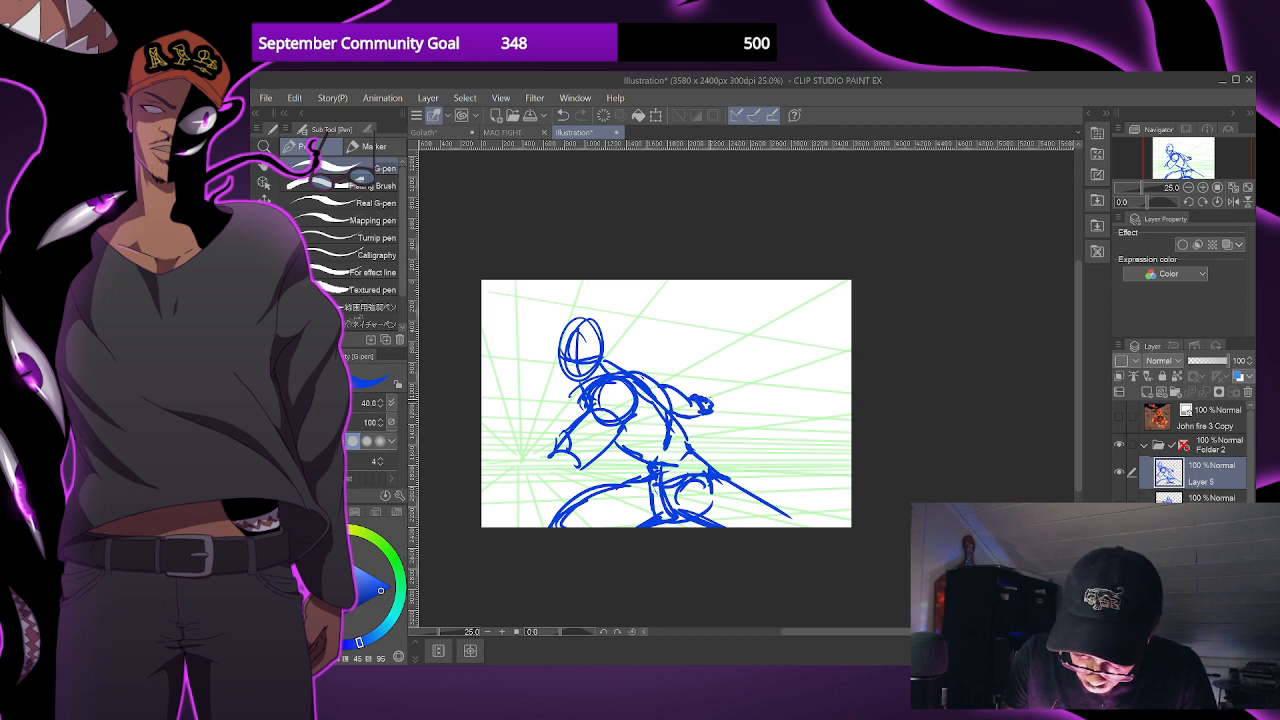
left_click_drag(712, 407, 745, 423)
mouse_move(683, 393)
left_mouse_down()
mouse_move(632, 331)
mouse_move(607, 349)
left_mouse_up()
key("ctrl+z")
key("x")
left_click_drag(701, 391, 610, 349)
key("ctrl+z")
left_click_drag(700, 390, 616, 352)
left_click_drag(704, 391, 615, 355)
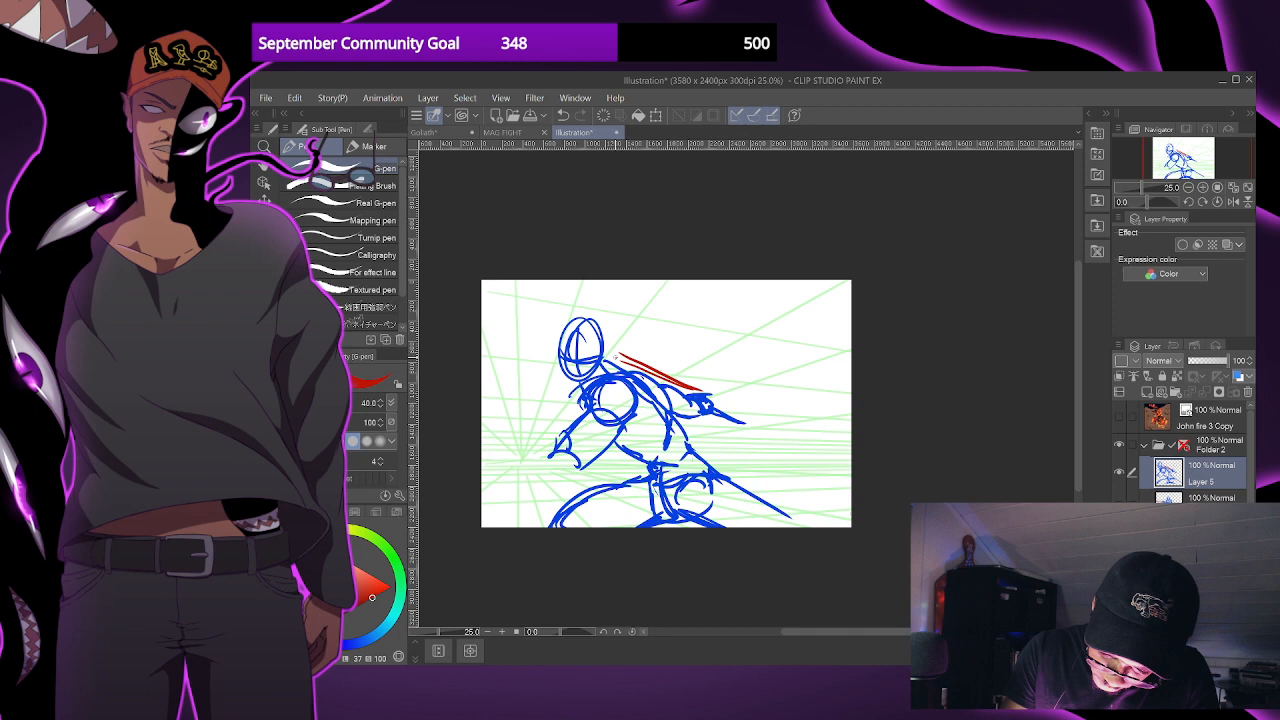
key("x")
- Reinforce the head and ear outlines, and redraw the near arm as a forearm reaching forward to a hand
mouse_move(572, 326)
left_mouse_down()
mouse_move(565, 348)
mouse_move(601, 366)
mouse_move(584, 388)
mouse_move(606, 366)
left_mouse_up()
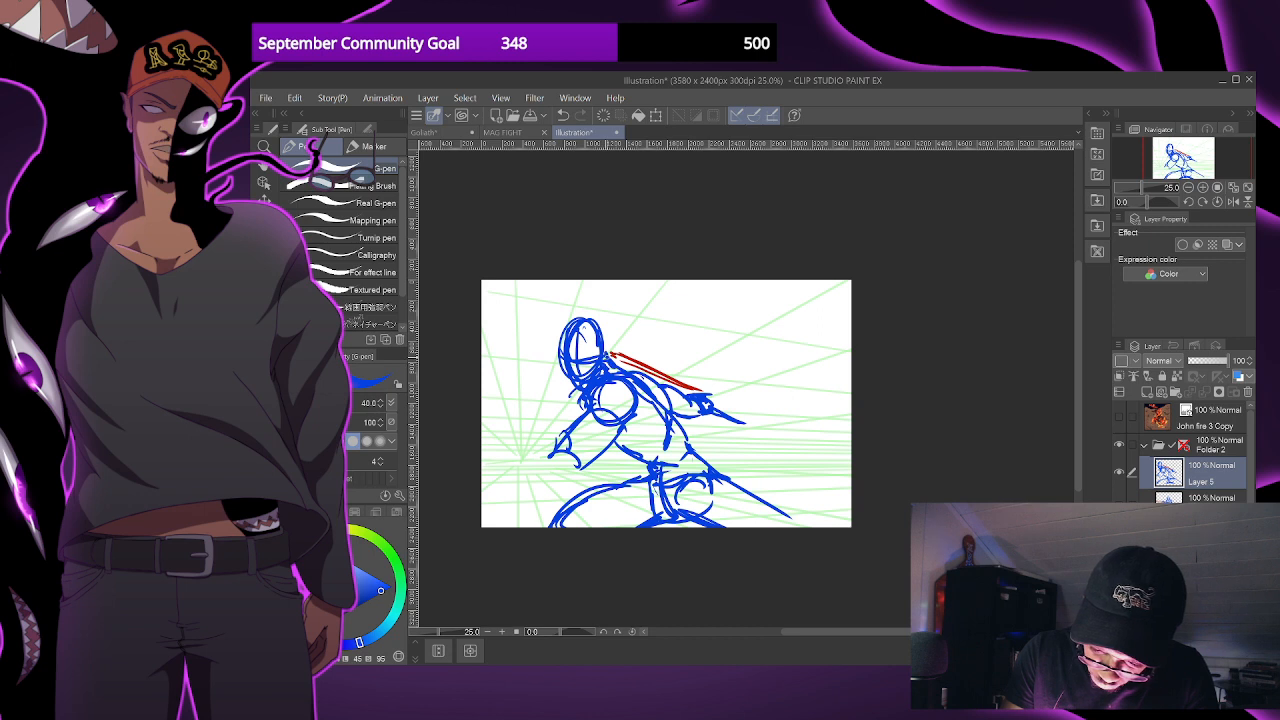
mouse_move(571, 430)
left_mouse_down()
mouse_move(554, 451)
mouse_move(580, 462)
left_mouse_up()
left_click_drag(593, 403, 606, 426)
mouse_move(620, 424)
left_mouse_down()
mouse_move(574, 464)
mouse_move(590, 450)
mouse_move(574, 440)
mouse_move(532, 450)
mouse_move(610, 462)
left_mouse_up()
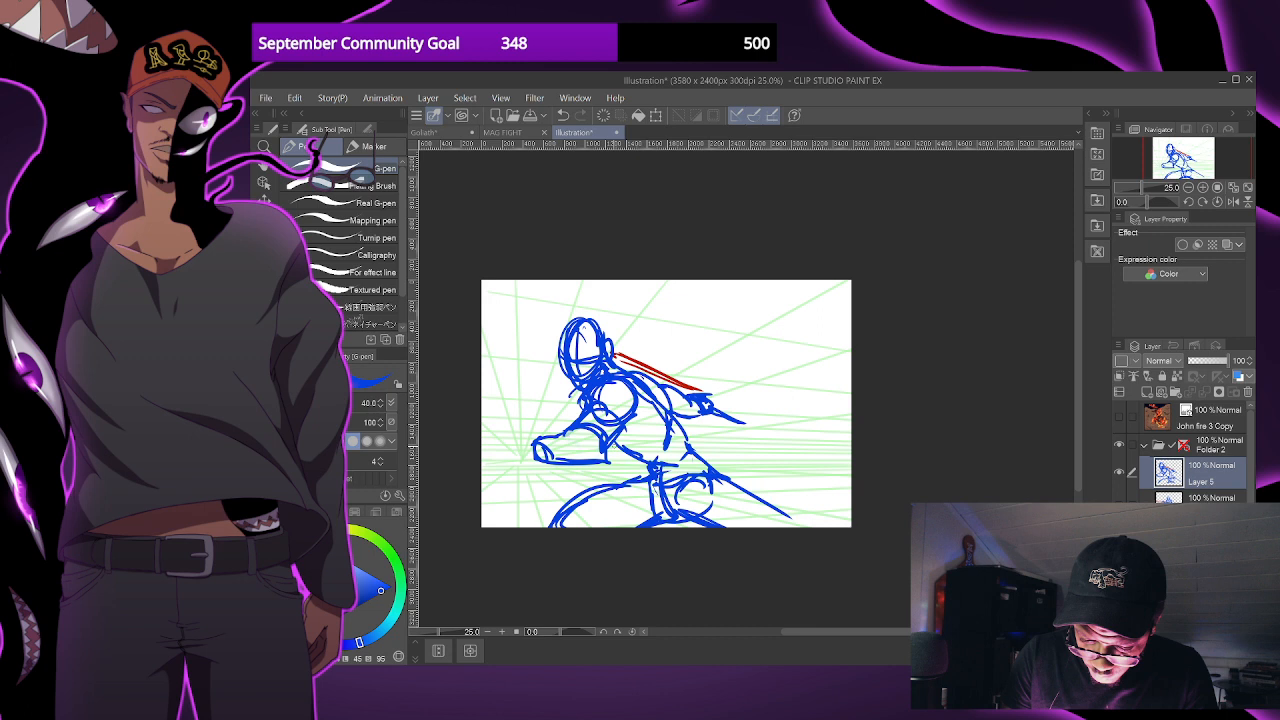
left_click_drag(530, 441, 516, 446)
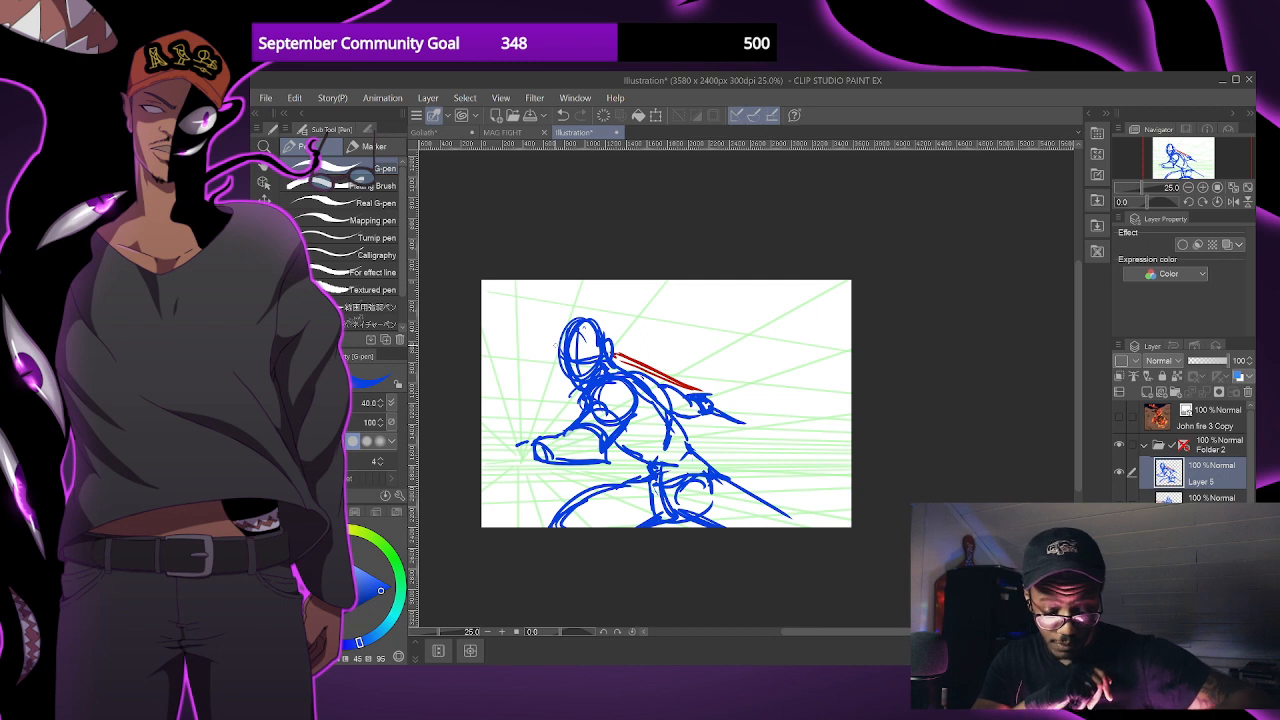
left_click_drag(562, 461, 605, 456)
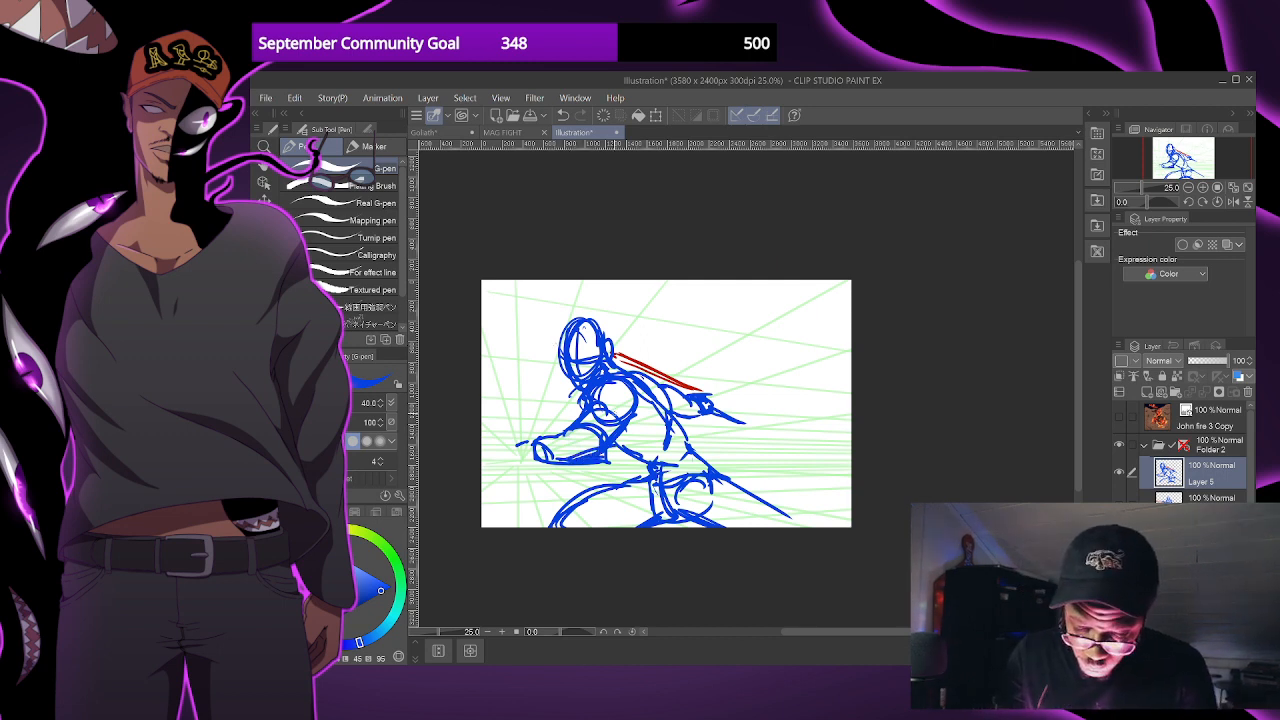
mouse_move(513, 449)
left_mouse_down()
mouse_move(533, 443)
mouse_move(532, 457)
mouse_move(652, 516)
left_mouse_up()
key("ctrl+z")
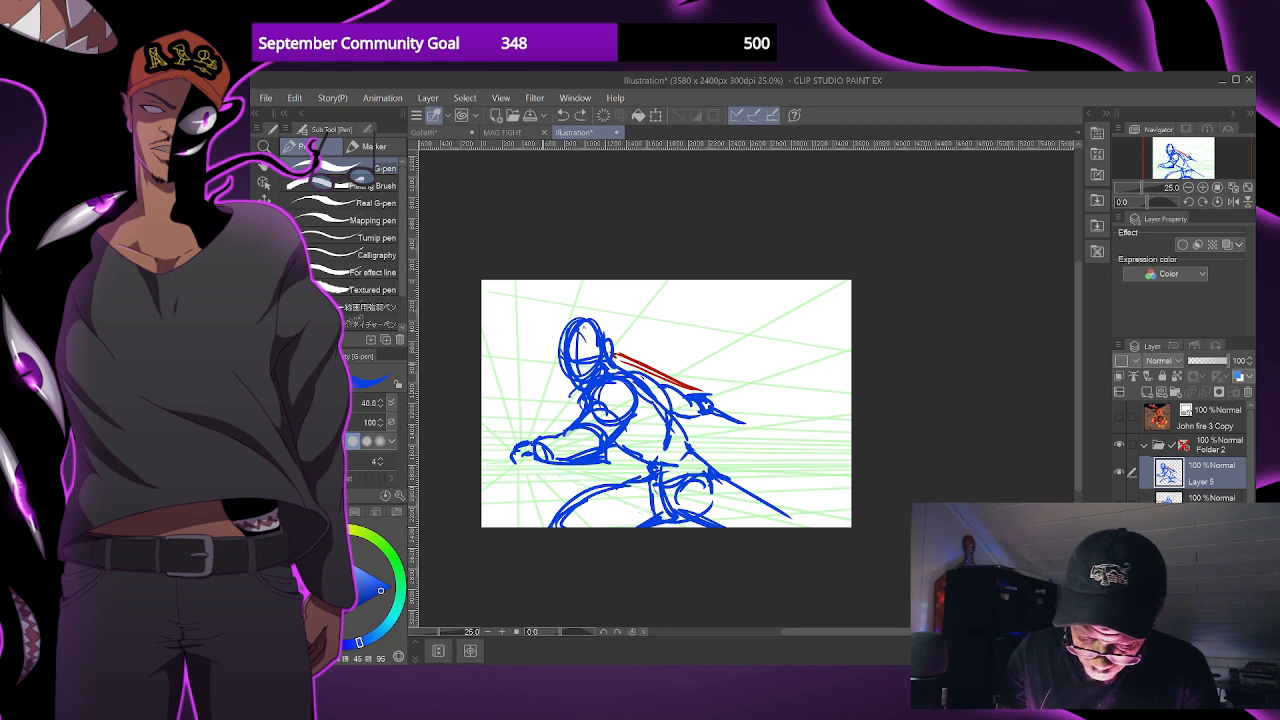
- Draw a second sword in red at the forward hand, with crossguard, pommel and a broad blade sweeping across the front thigh
key("x")
left_click_drag(524, 459, 619, 493)
key("ctrl+z")
mouse_move(517, 464)
left_mouse_down()
mouse_move(556, 450)
mouse_move(557, 461)
left_mouse_up()
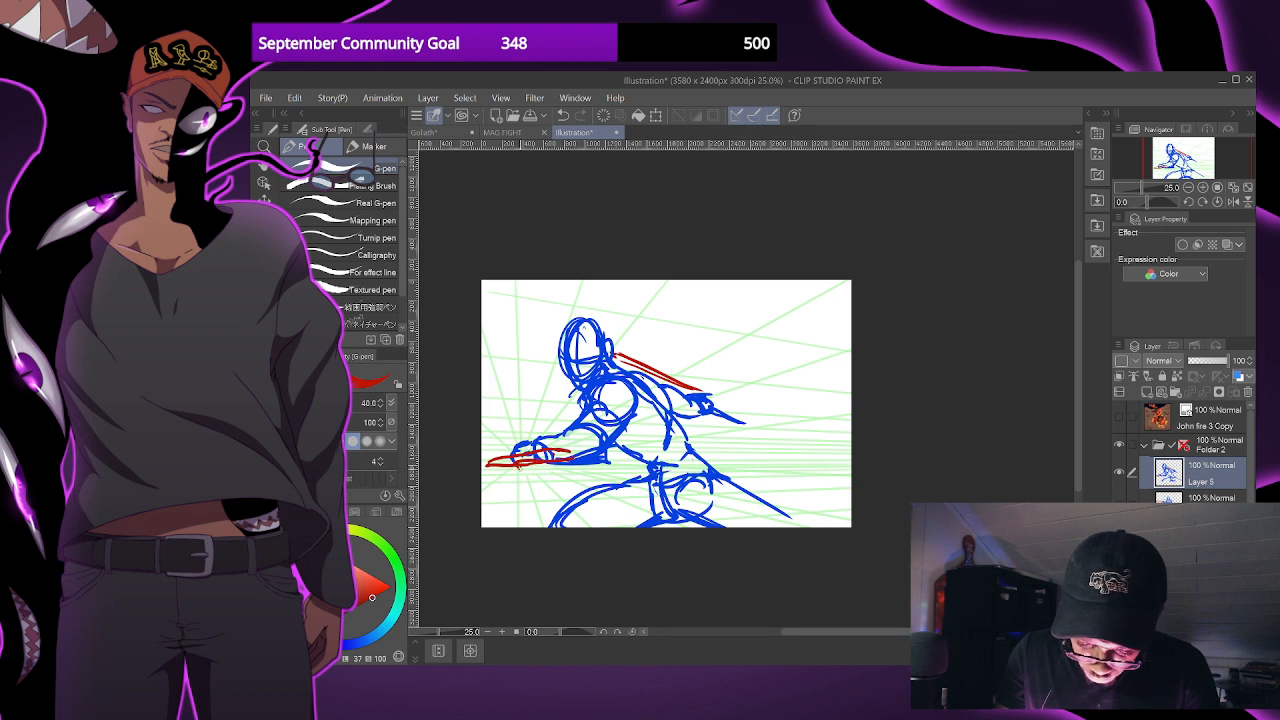
left_click_drag(555, 464, 638, 497)
mouse_move(514, 465)
left_mouse_down()
mouse_move(558, 511)
mouse_move(604, 527)
left_mouse_up()
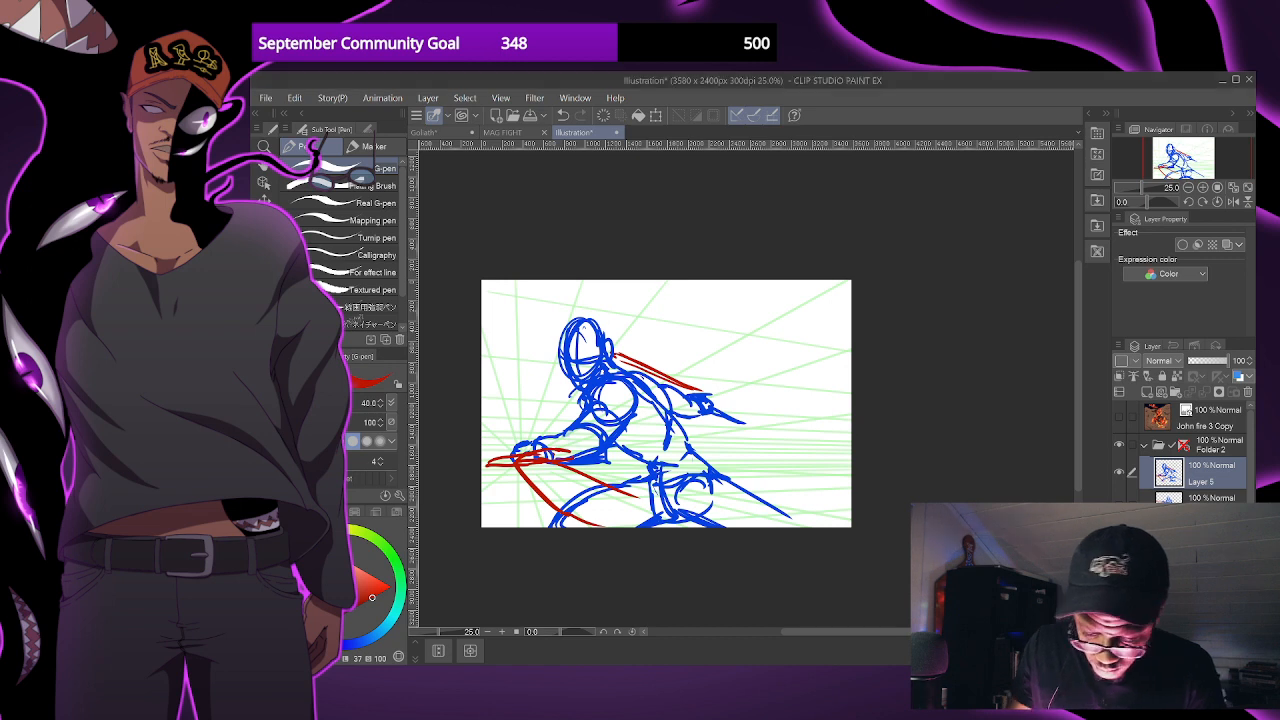
mouse_move(570, 513)
left_mouse_down()
mouse_move(627, 526)
mouse_move(646, 493)
mouse_move(567, 461)
left_mouse_up()
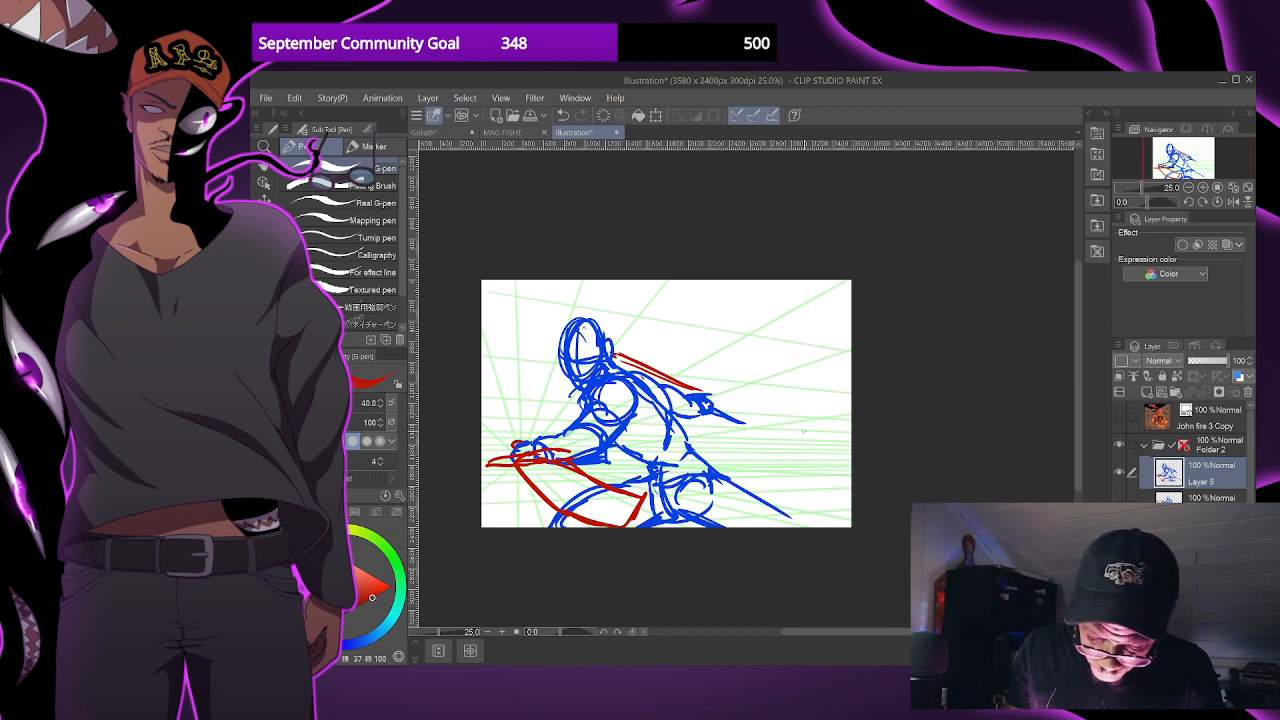
key("ctrl+z")
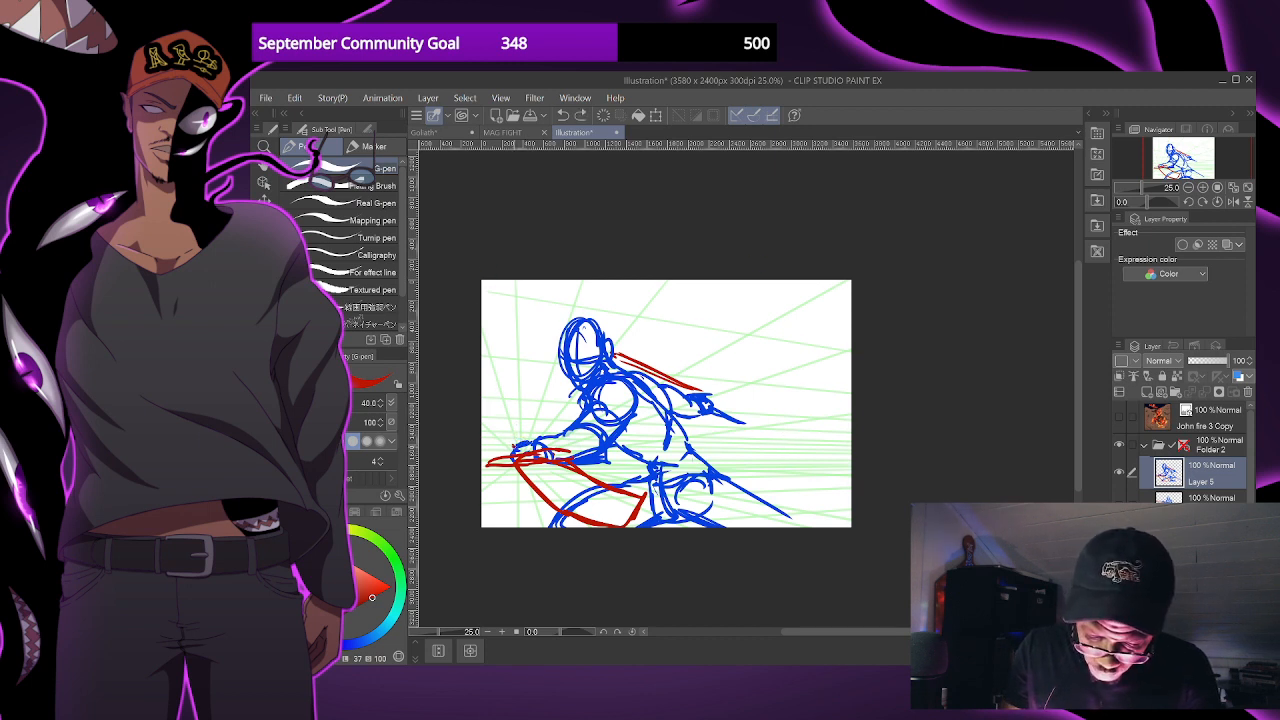
left_click_drag(512, 447, 520, 440)
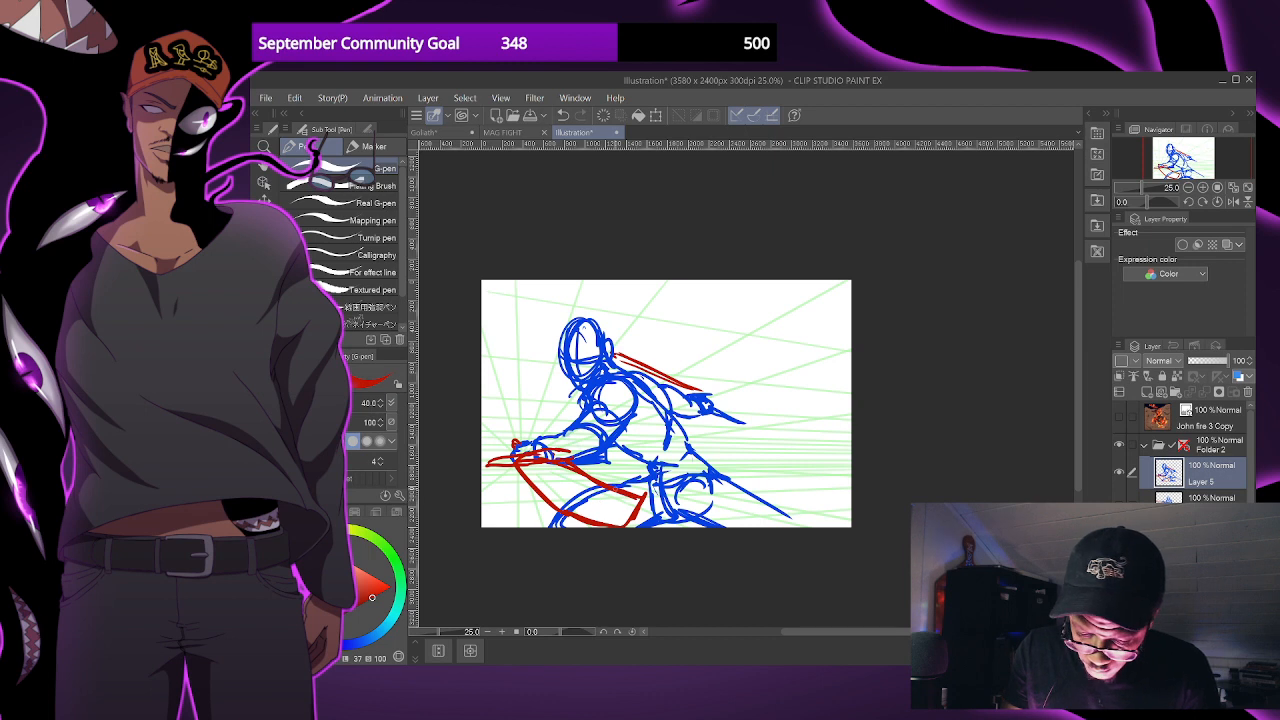
- Reinforce the hips, rear thigh and back contour with additional blue strokes
left_click(563, 344, "alt")
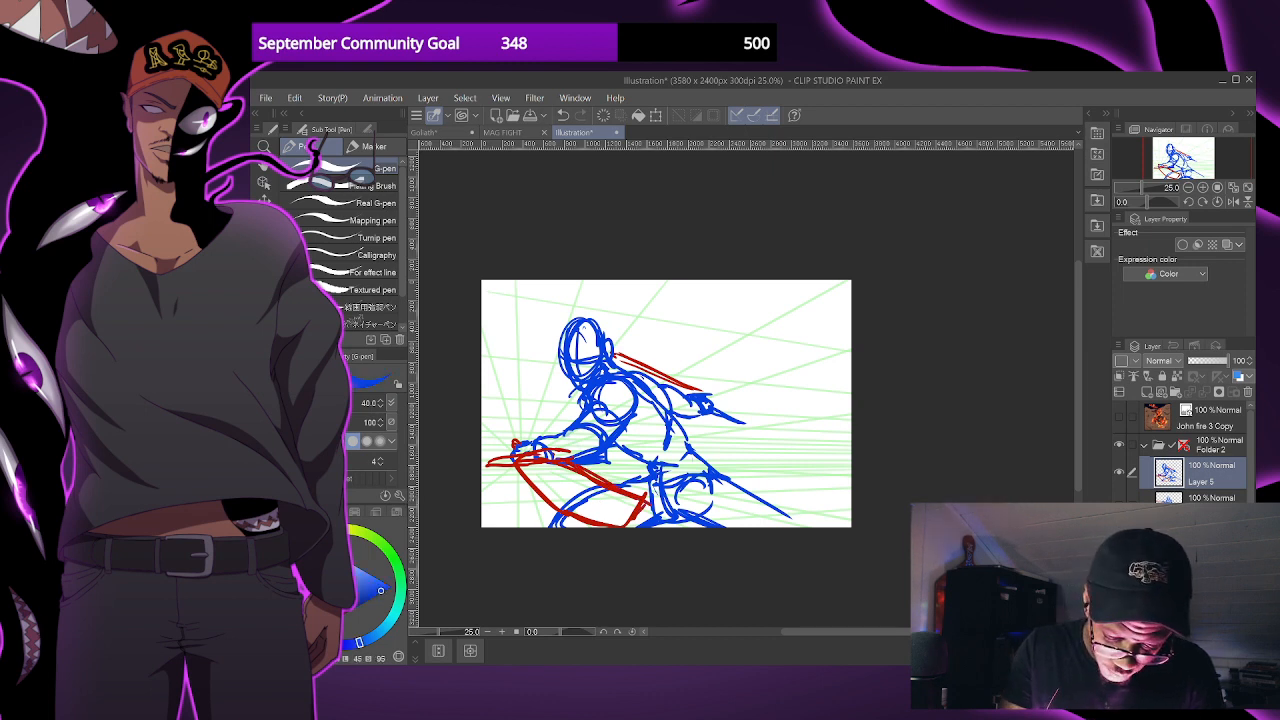
left_click_drag(668, 488, 688, 525)
mouse_move(712, 479)
left_mouse_down()
mouse_move(687, 525)
mouse_move(778, 520)
left_mouse_up()
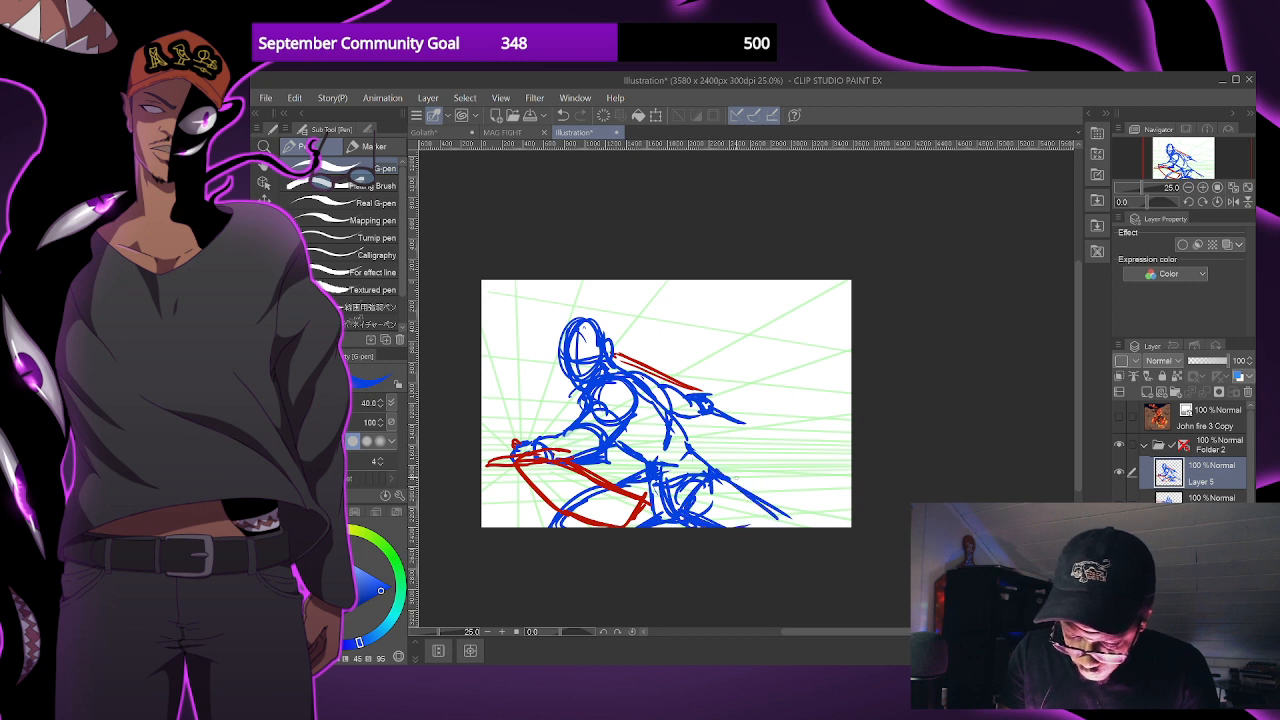
left_click_drag(662, 398, 712, 467)
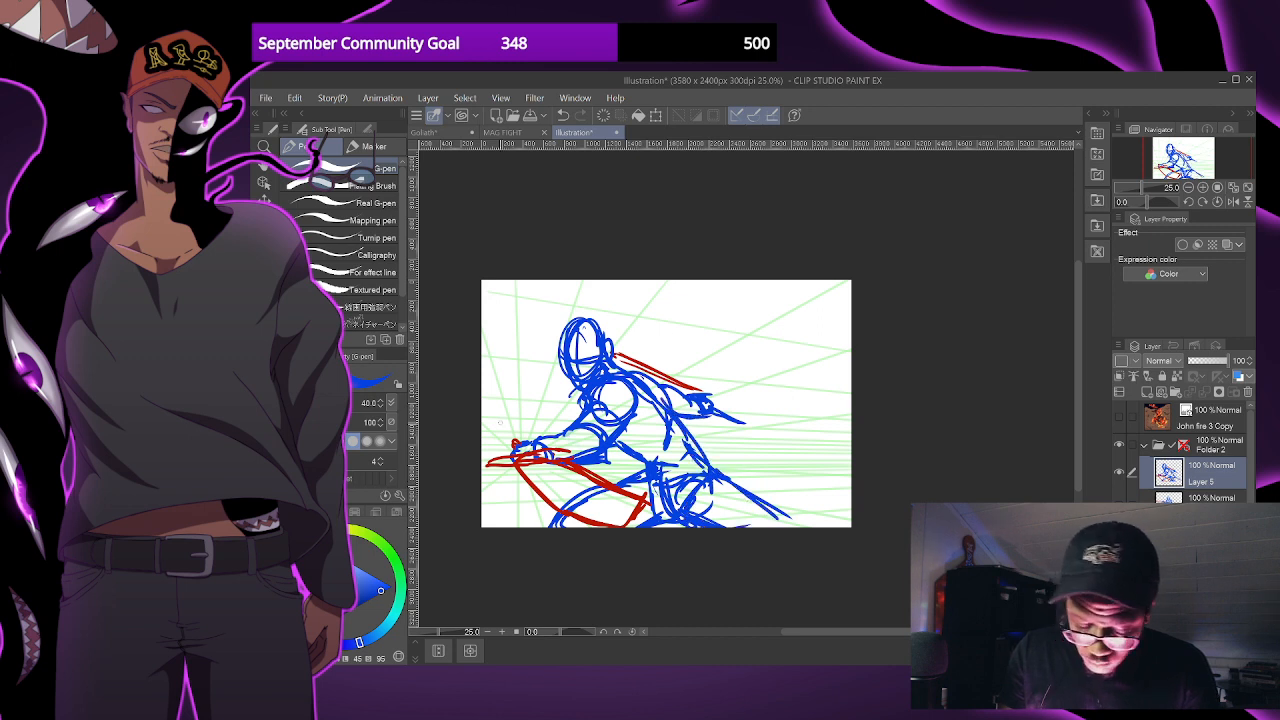
left_click(655, 377, "alt")
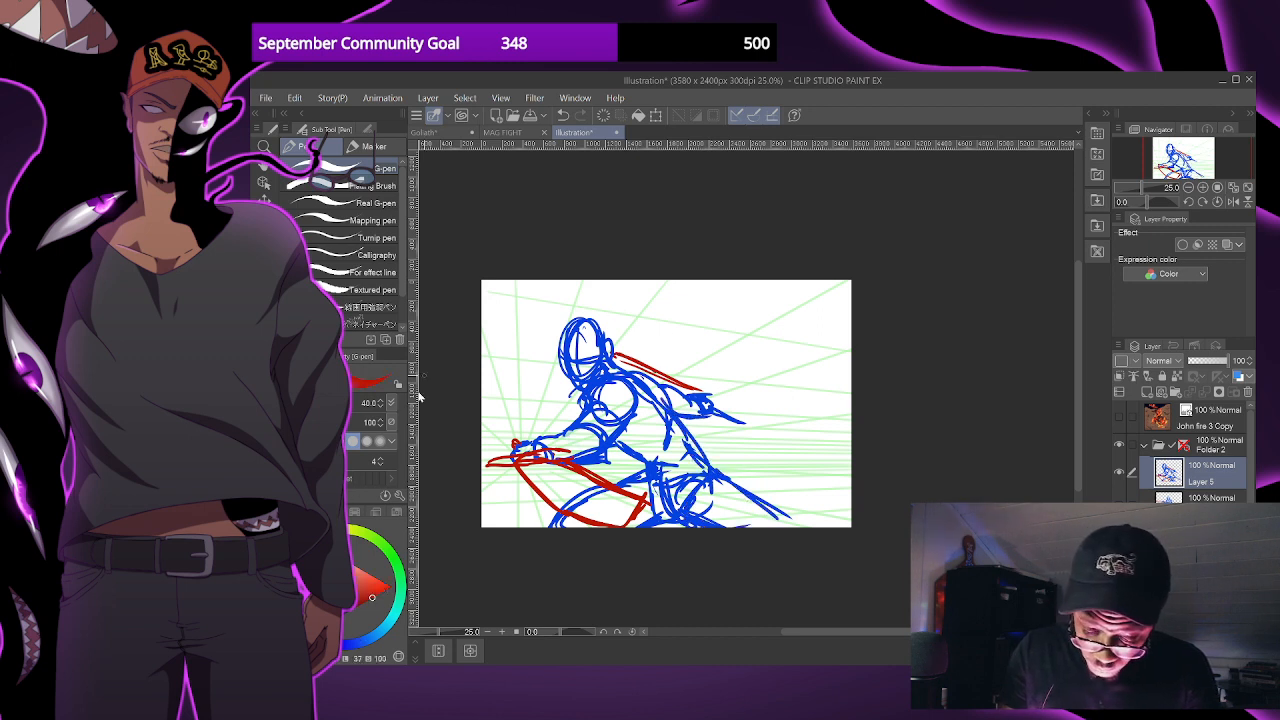
scroll(511, 460, "up", 1)
scroll(812, 391, "down", 1)
left_click_drag(829, 408, 808, 489)
scroll(748, 444, "up", 2)
scroll(830, 466, "down", 1)
left_click_drag(916, 500, 850, 476)
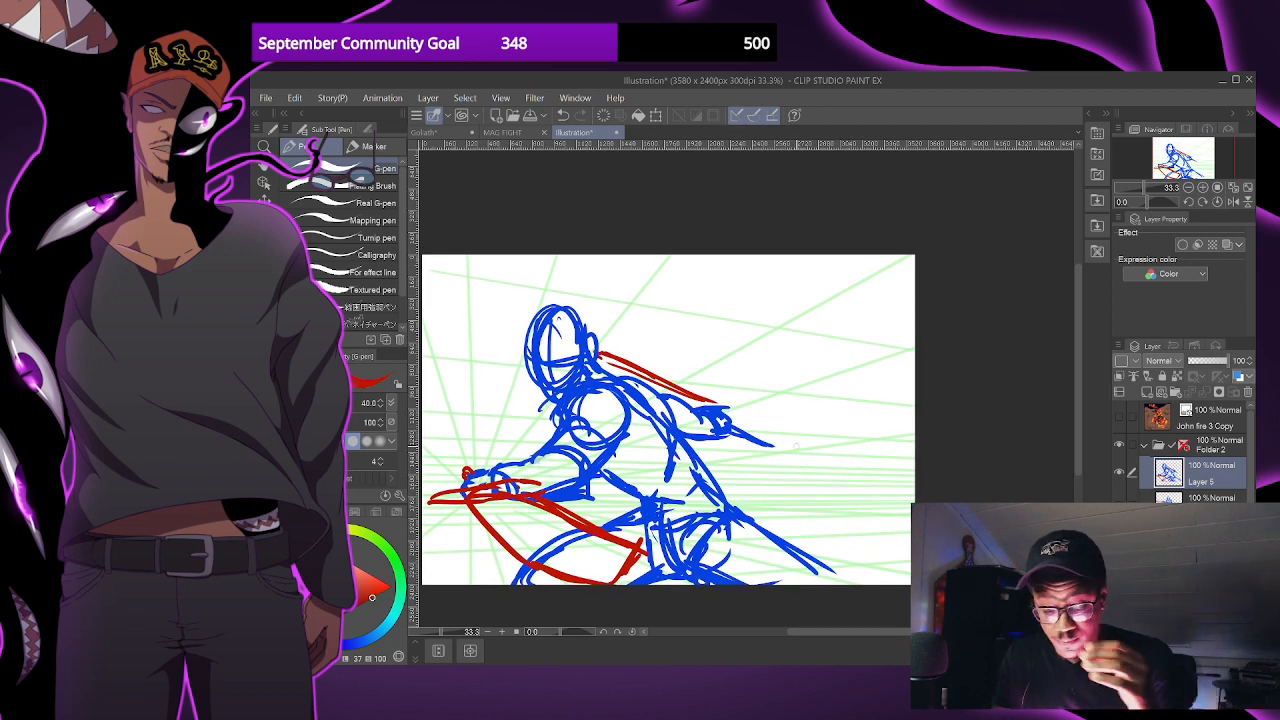
left_click_drag(808, 497, 835, 501)
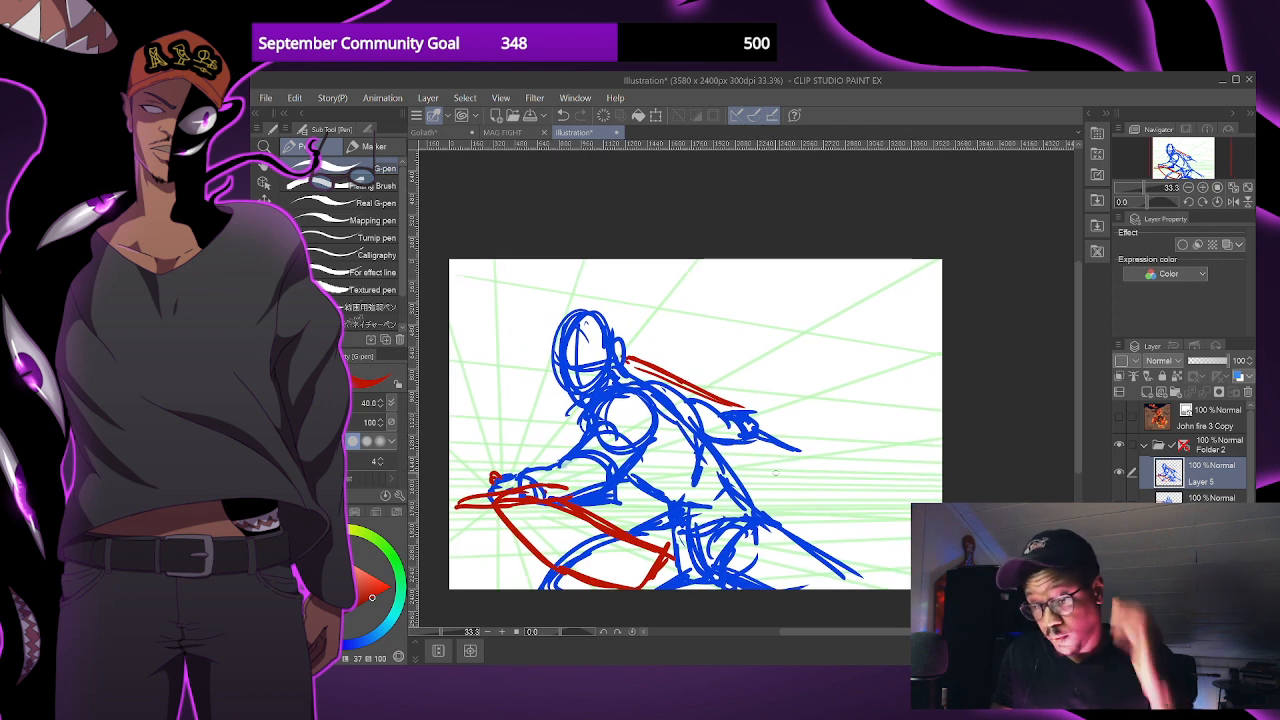
left_click_drag(810, 494, 811, 490)
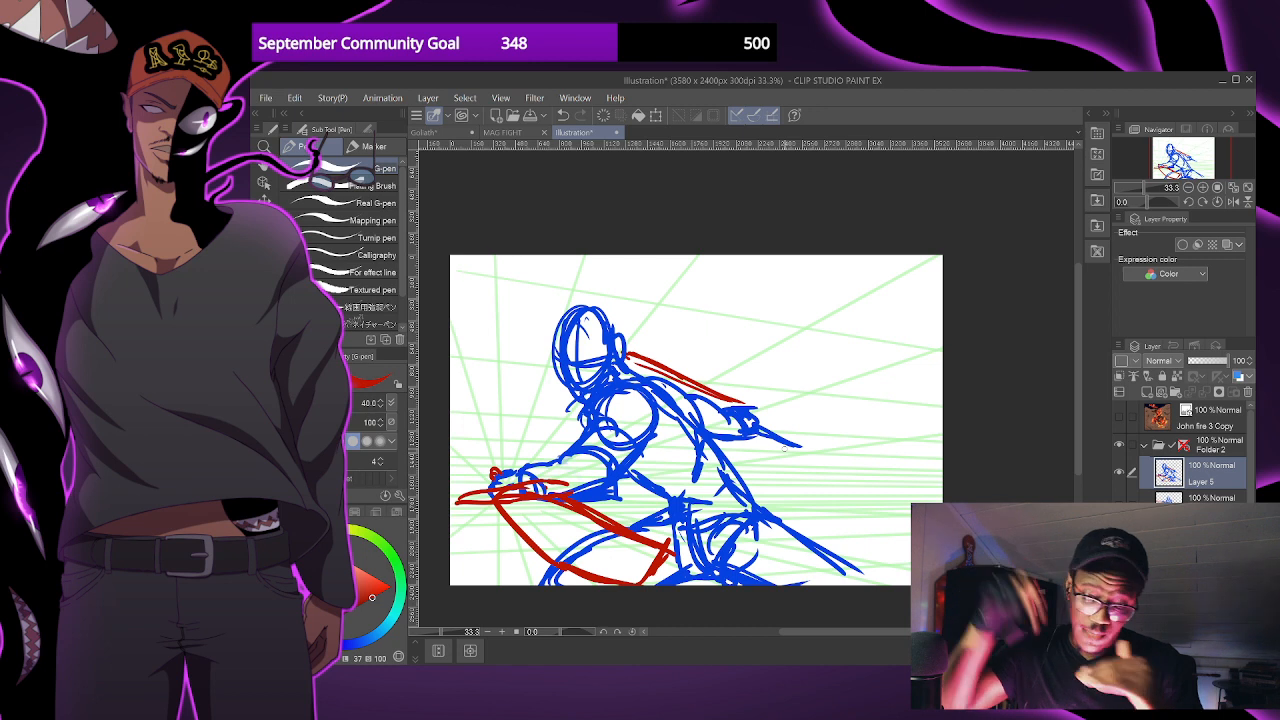
- Hide Layer 5, then show and select the layer beneath it holding the crouching swordsman
left_click(1119, 474)
left_click(1118, 478)
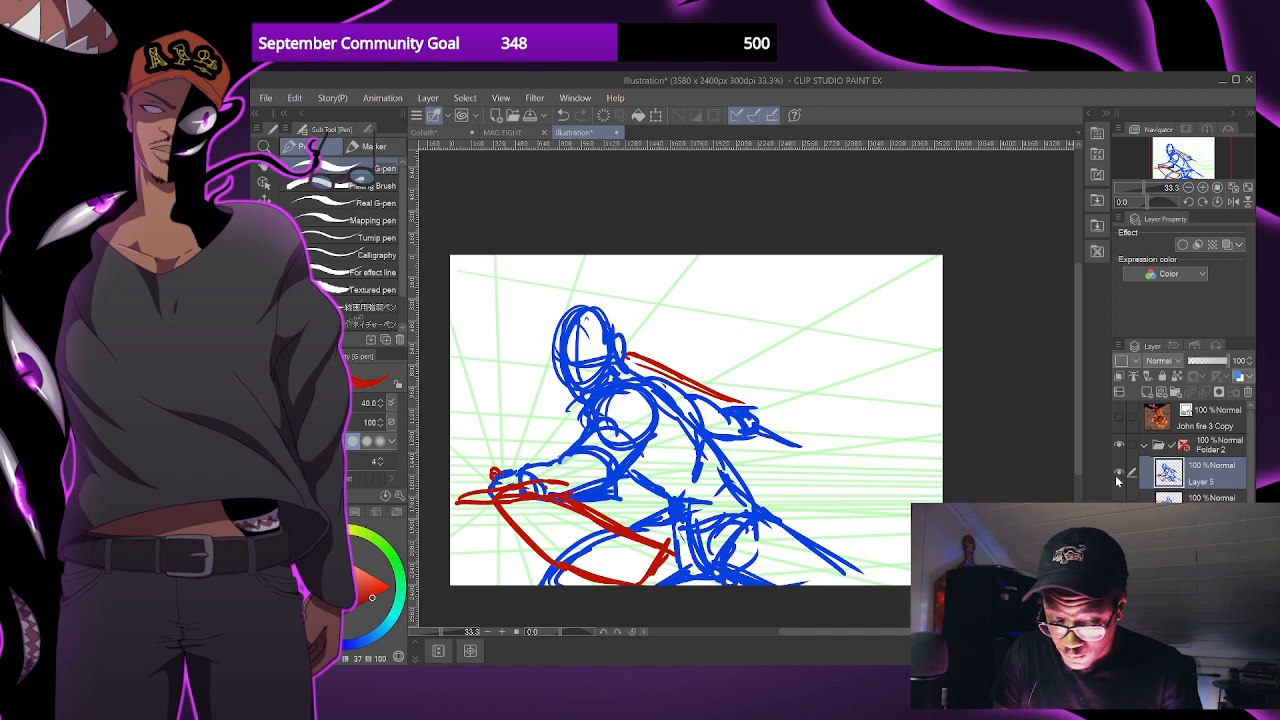
left_click(1120, 475)
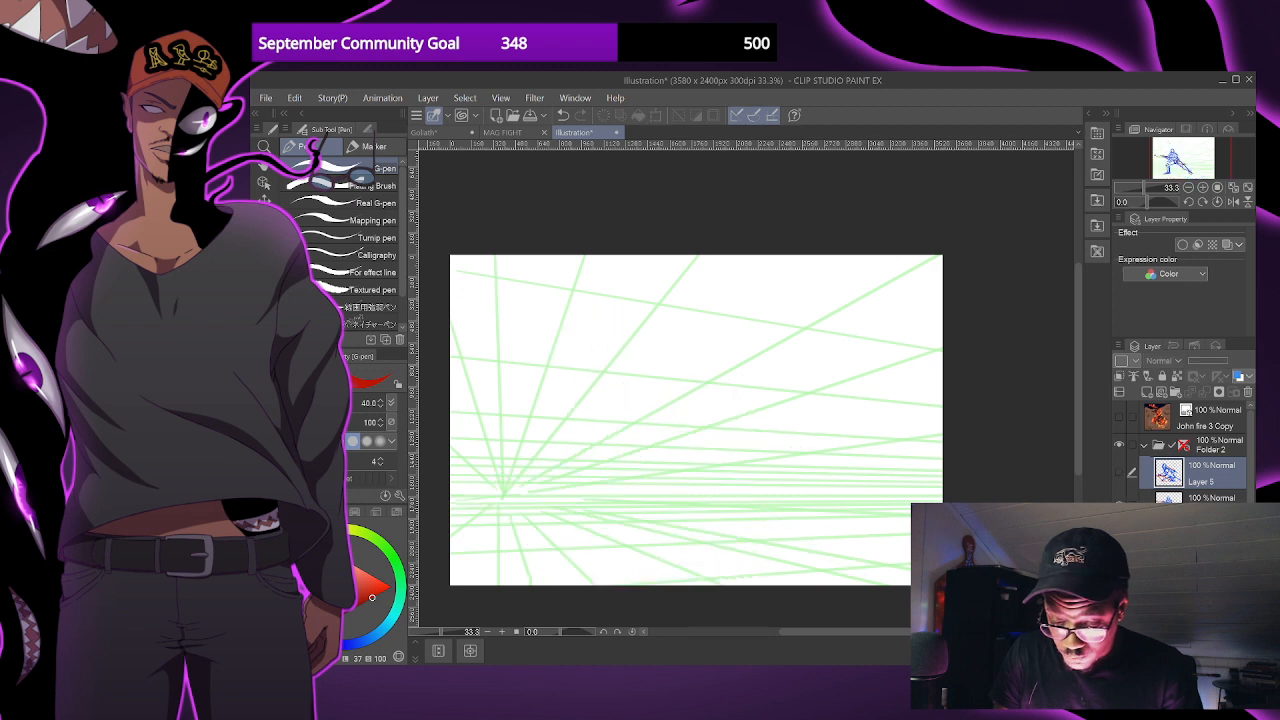
left_click(1119, 505)
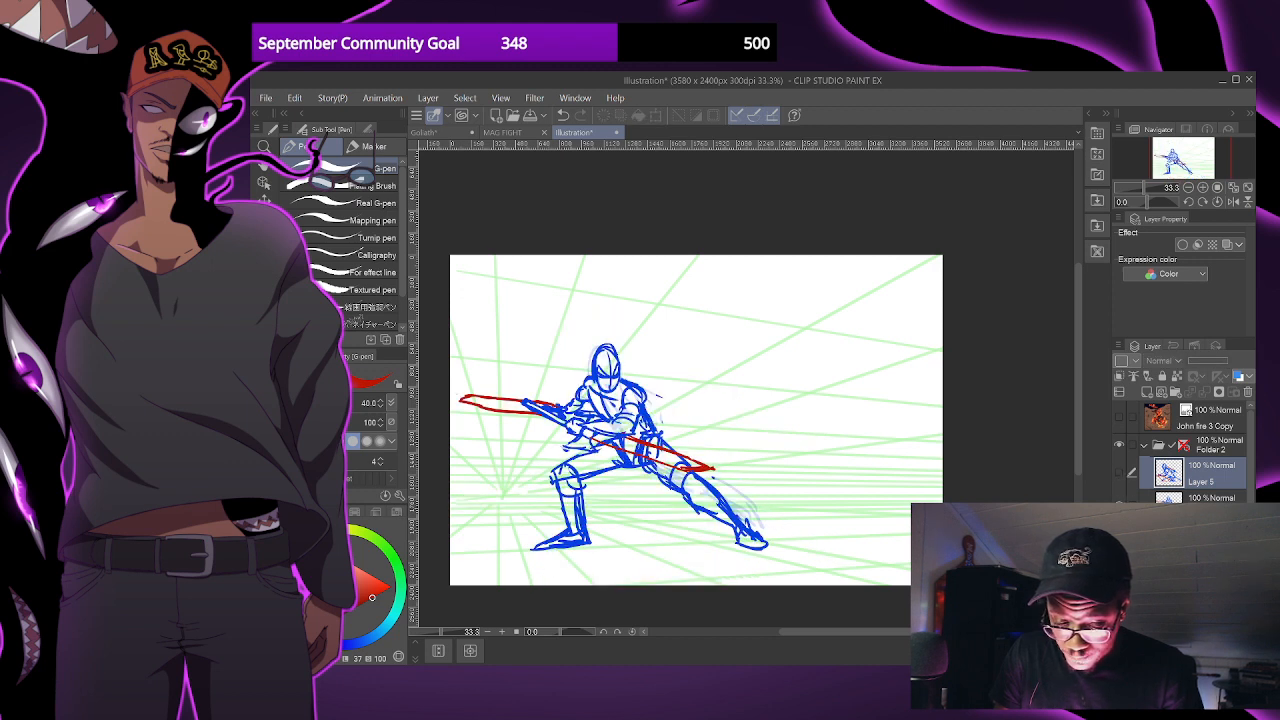
left_click_drag(820, 518, 856, 523)
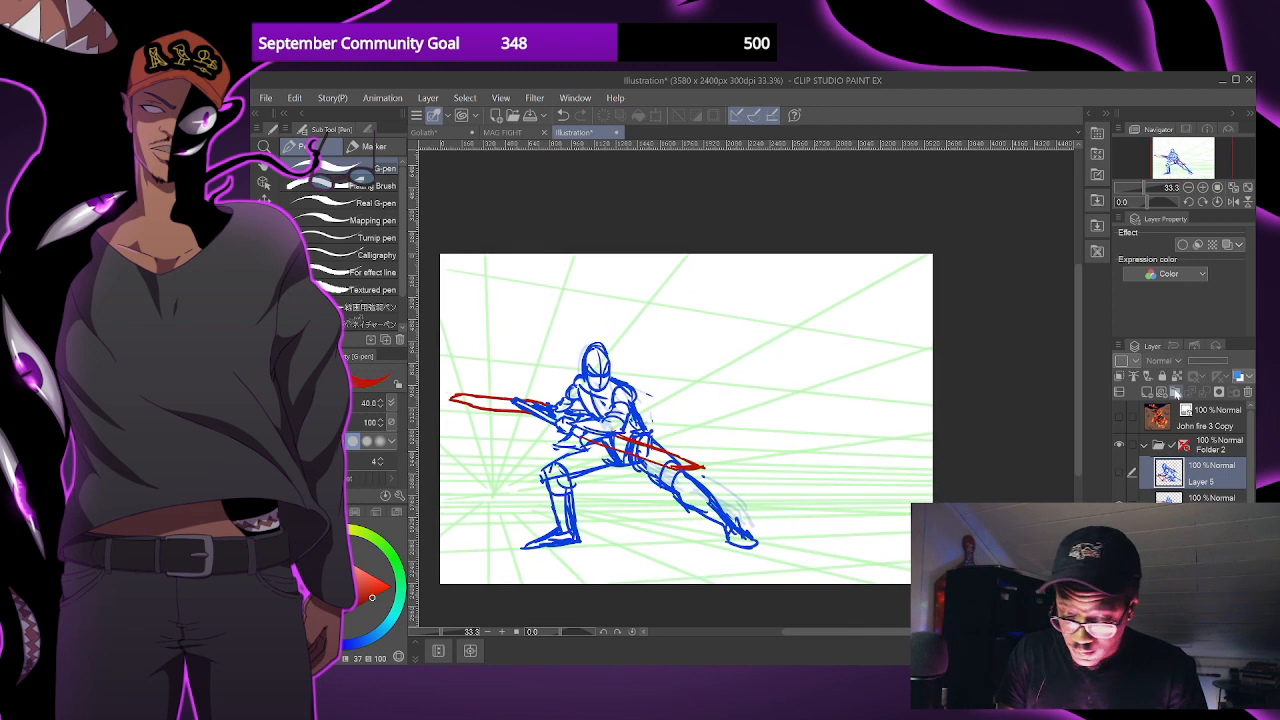
left_click(1203, 498)
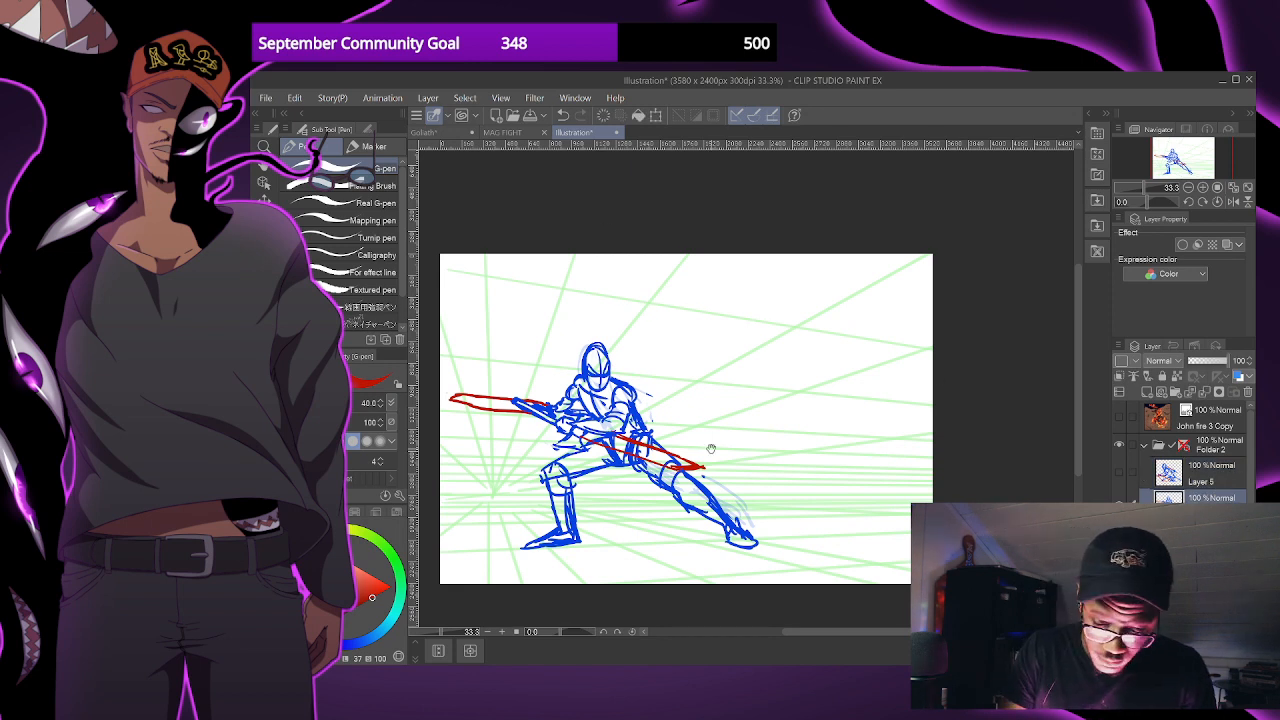
- Collapse and hide Folder 2, and show Folder 1 with the leaping swordsman scene
left_click(1143, 447)
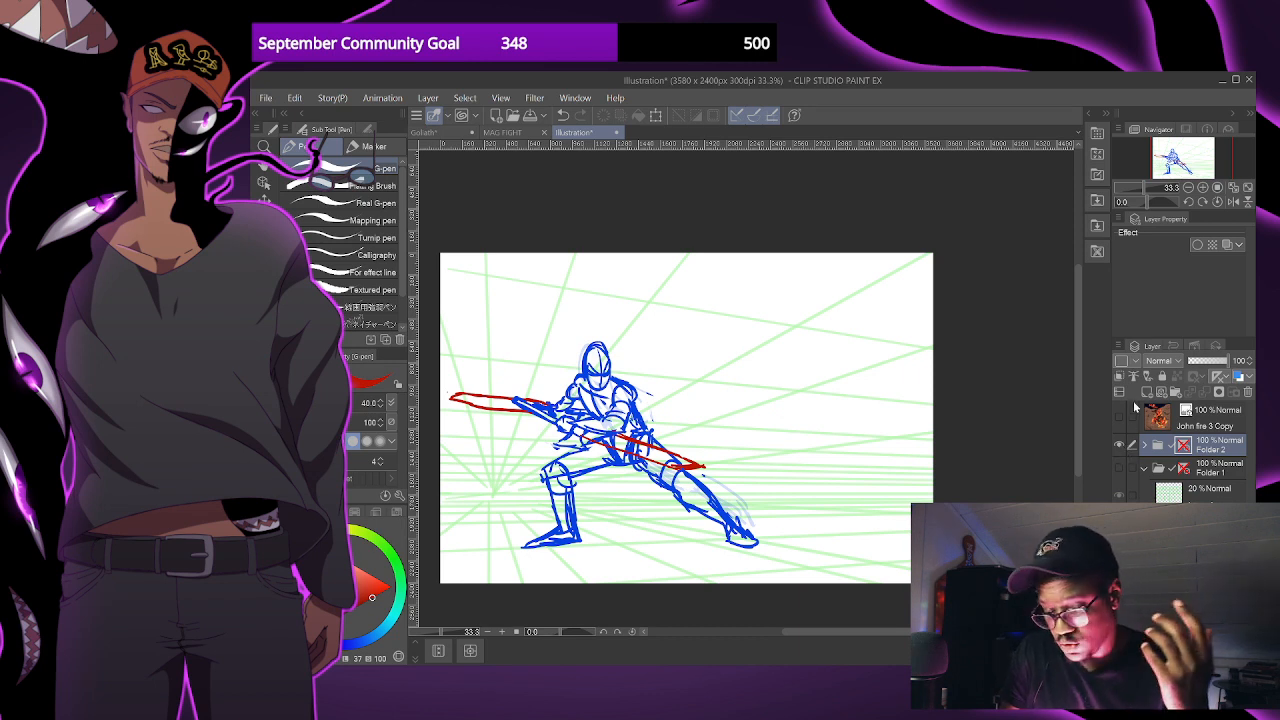
left_click_drag(1120, 446, 1120, 470)
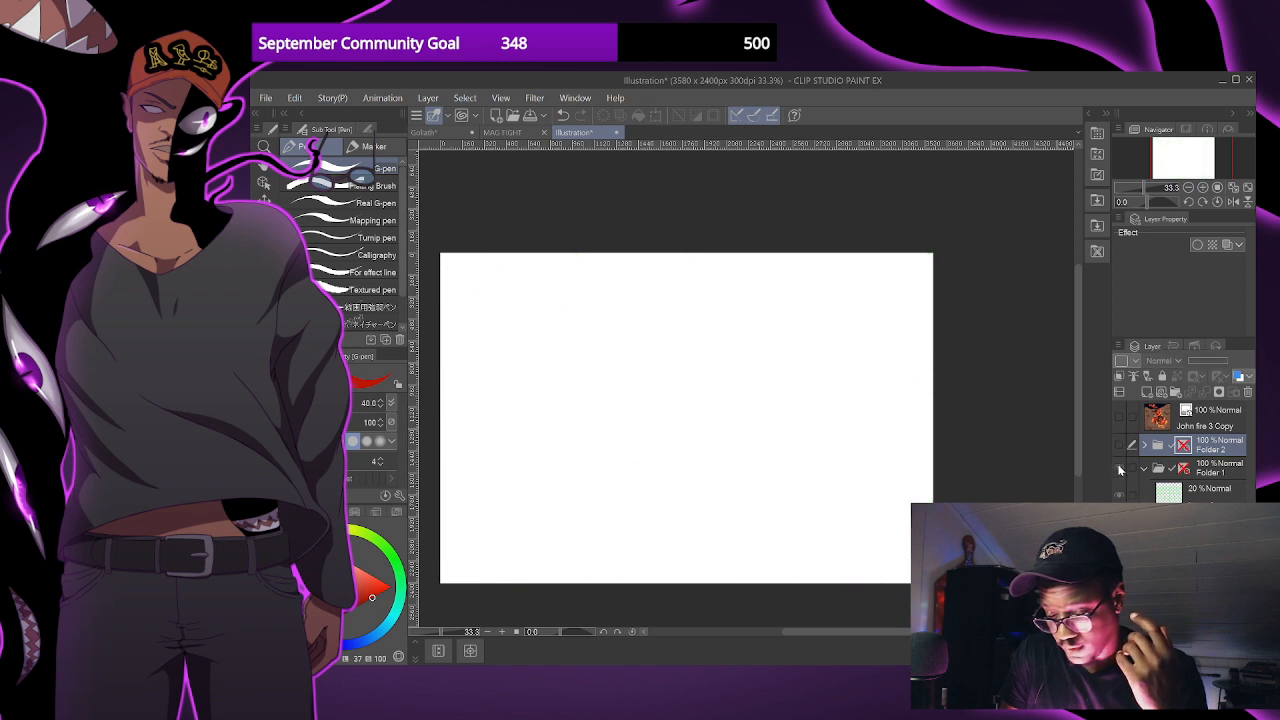
left_click(1120, 469)
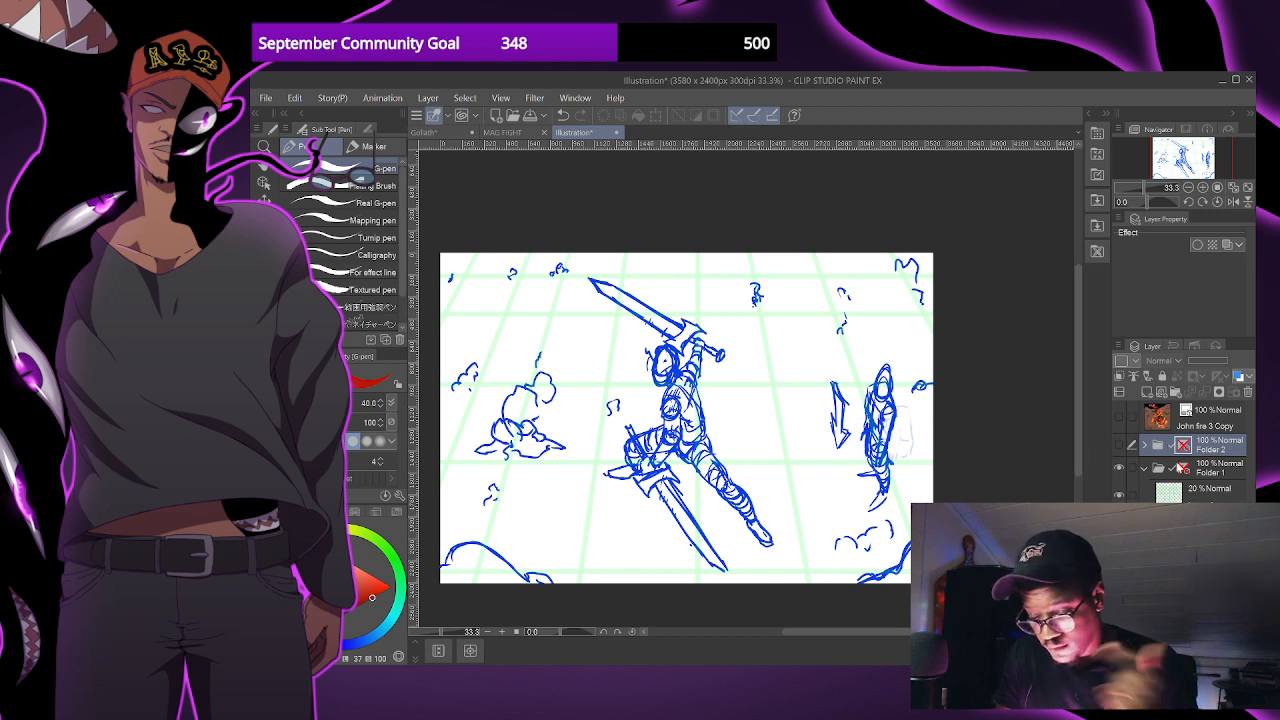
- Hide Folder 1, then show Folder 2 and expand it to reveal its figure layers
left_click(1120, 468)
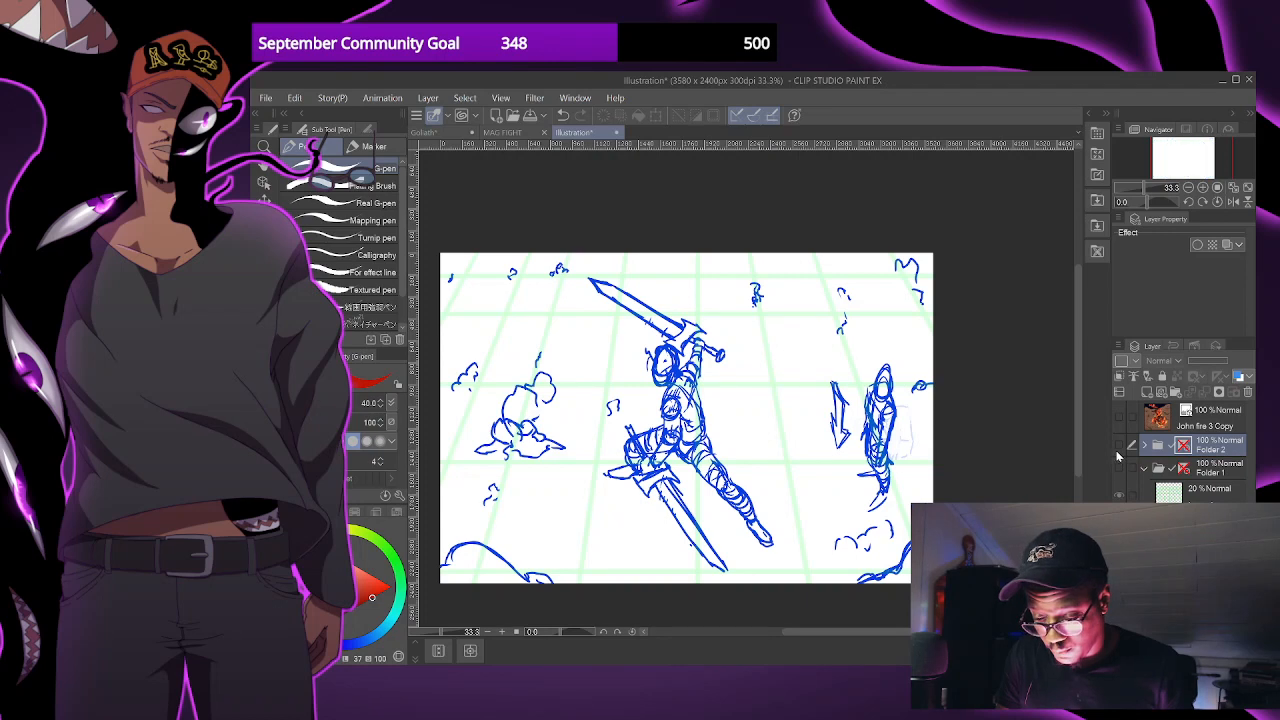
left_click(1118, 446)
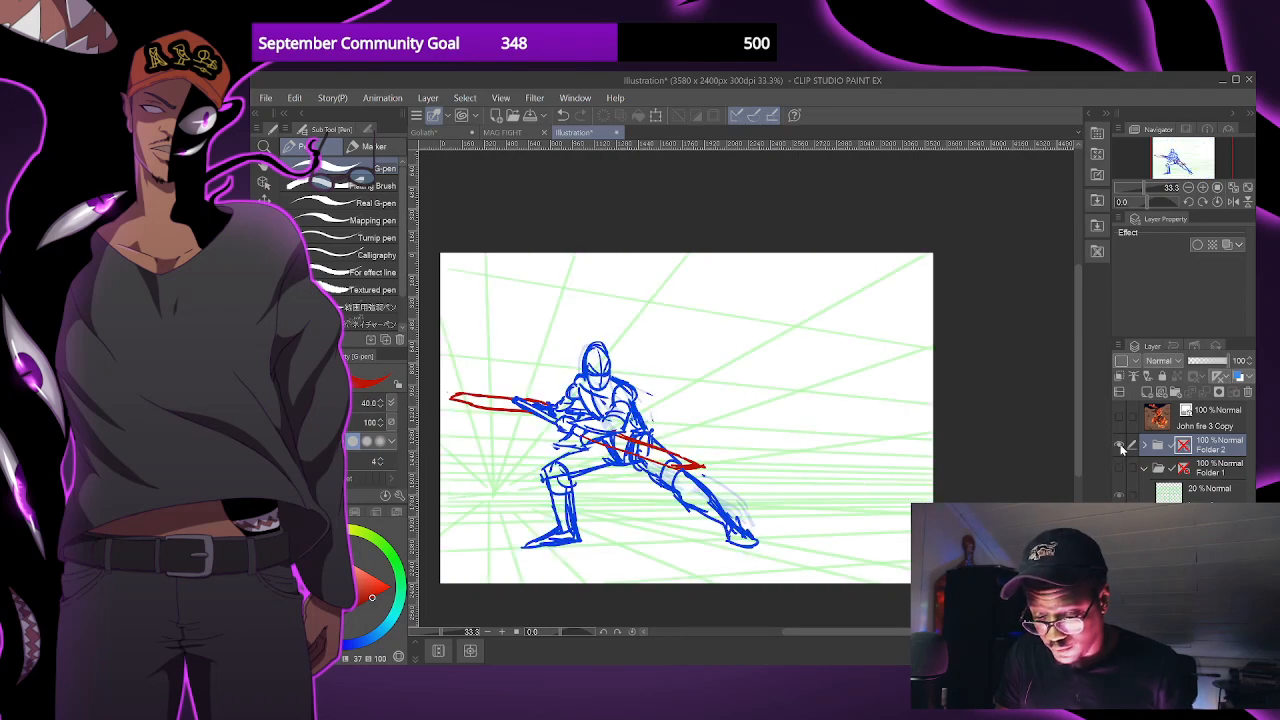
left_click(1120, 445)
left_click(1124, 444)
left_click(1144, 446)
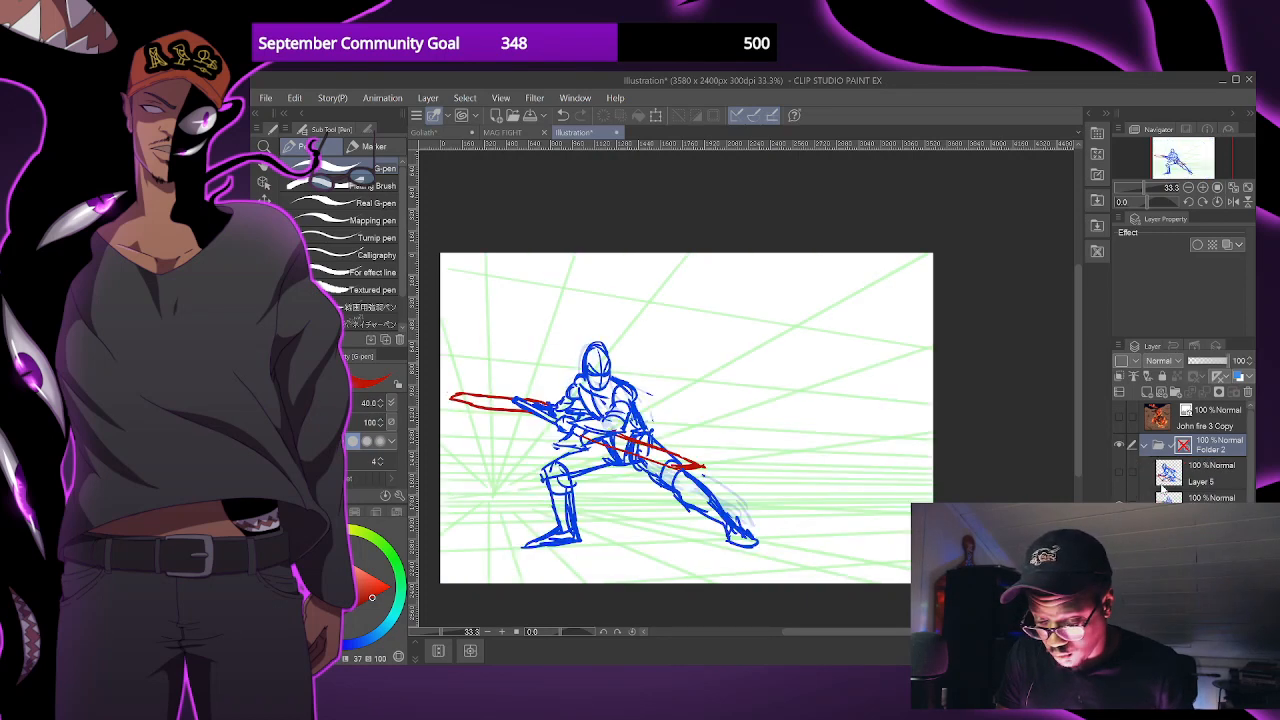
- Switch from the crouching swordsman to the Layer 5 figure, then hide Layer 5 so only the perspective grid shows
left_click(1120, 505)
left_click(1121, 470)
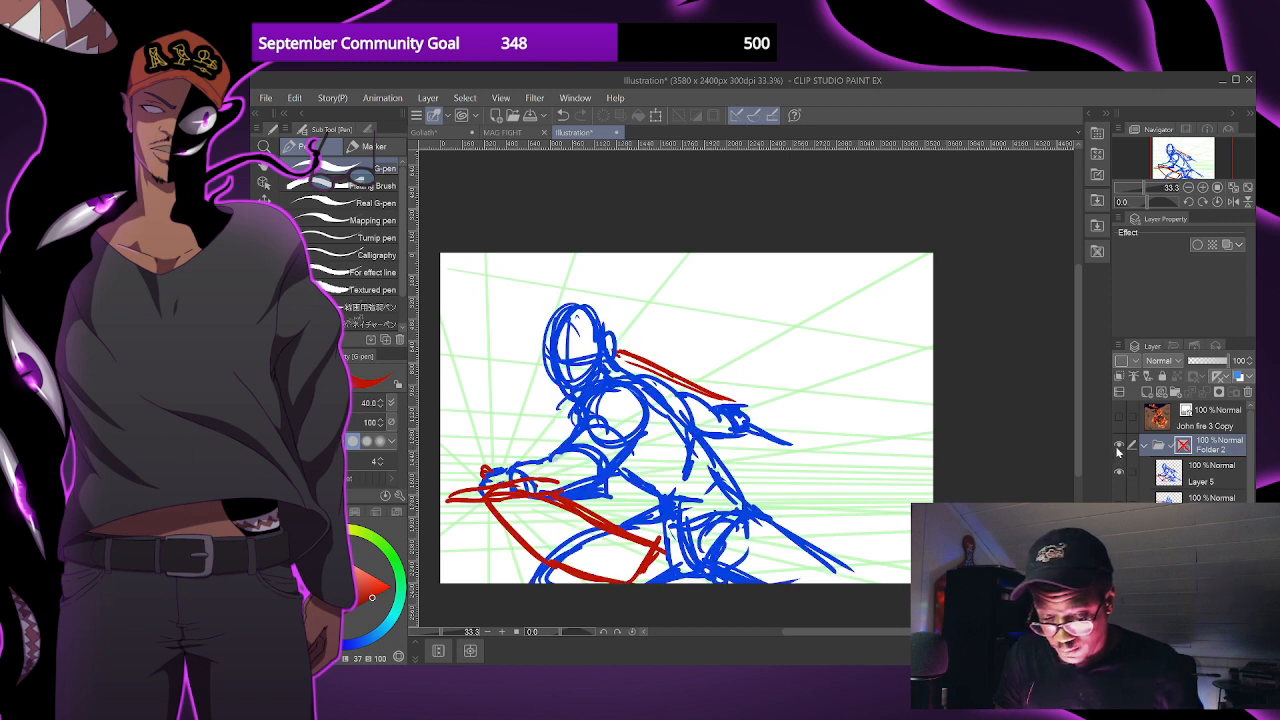
left_click(1120, 470)
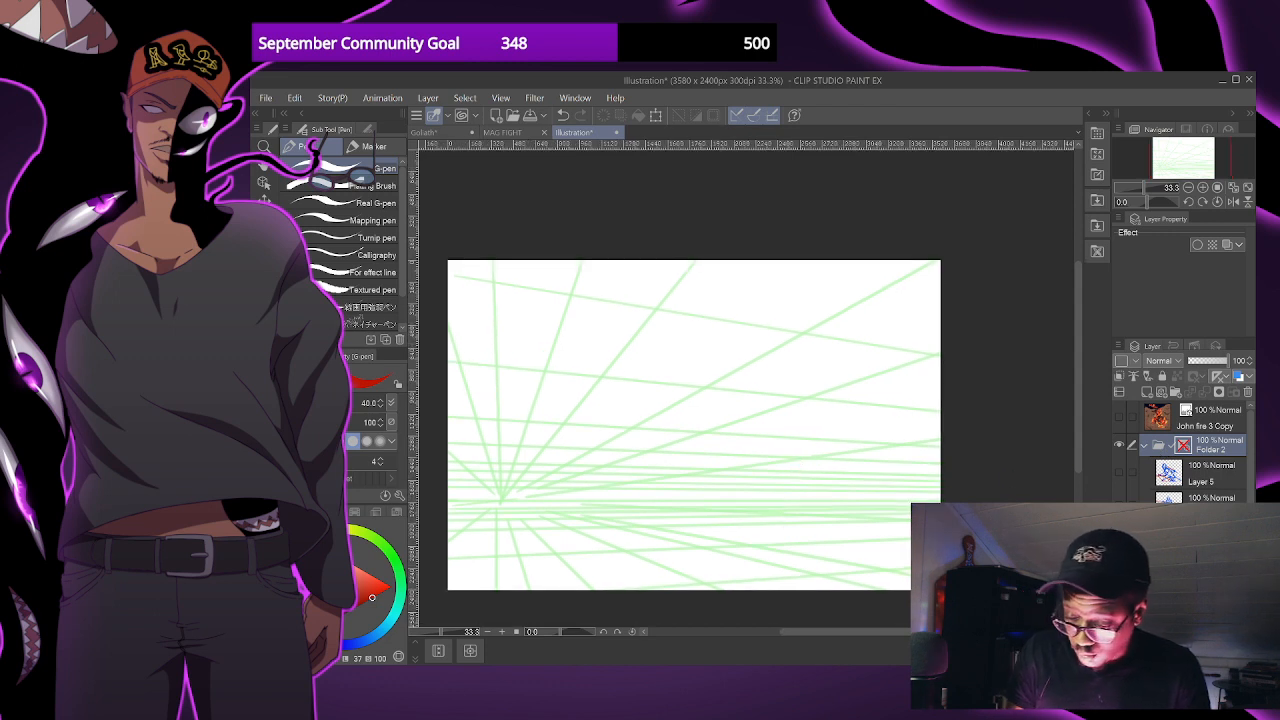
- On the grid layer, sample the green and add five thick near-vertical guide lines converging upward, at brush size 80
key("ctrl+minus")
left_click(1190, 560)
left_click_drag(600, 420, 606, 446)
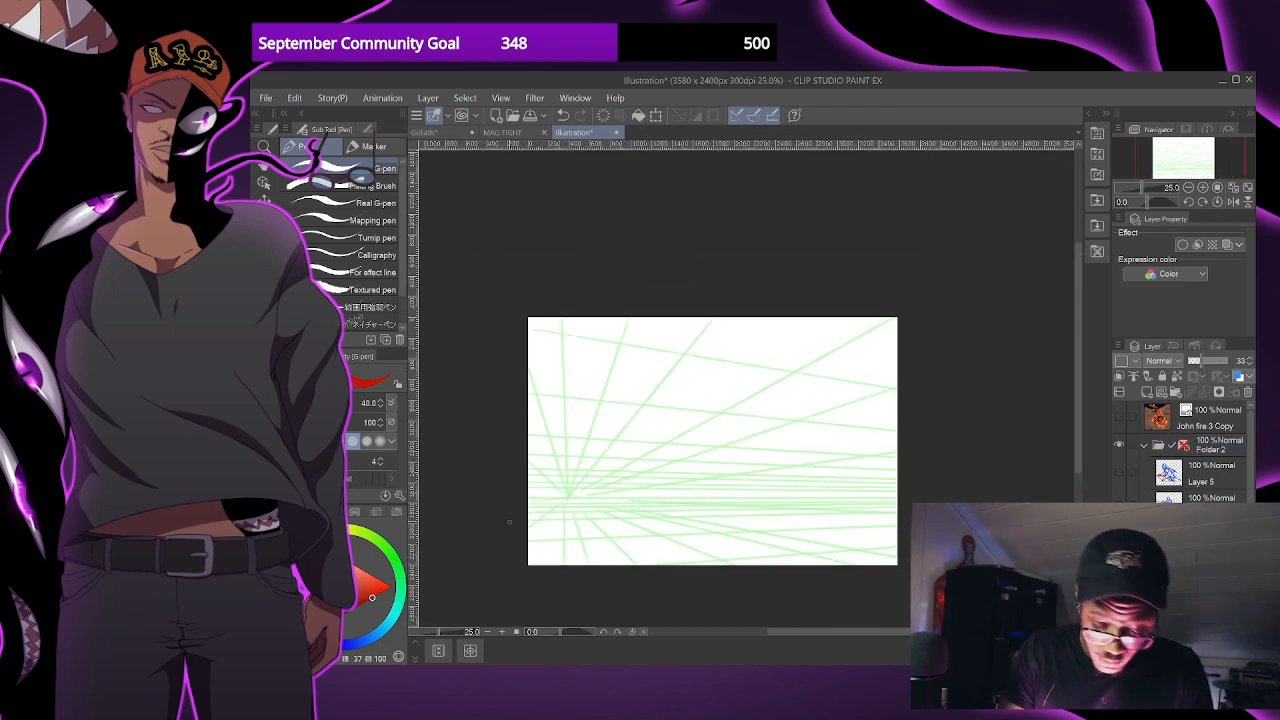
left_click(555, 446, "alt")
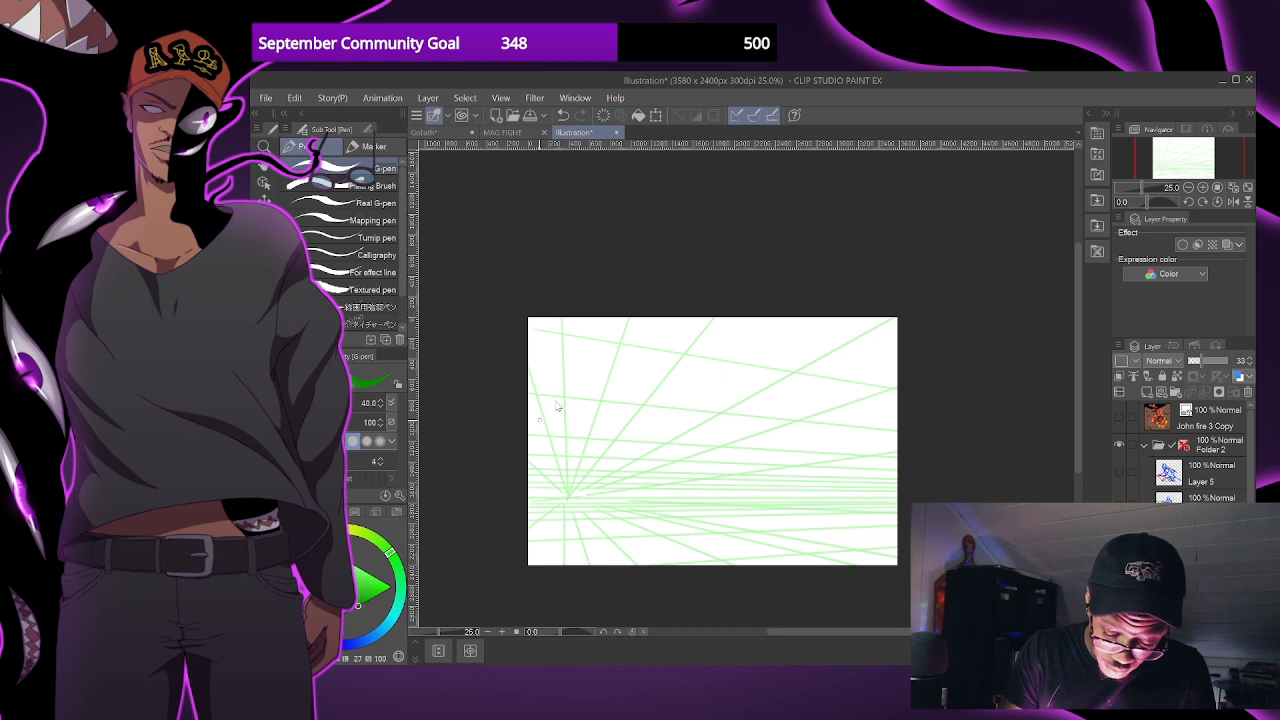
scroll(560, 400, "down", 2)
mouse_move(590, 360)
left_mouse_down()
mouse_move(558, 480)
mouse_move(678, 470)
left_mouse_up()
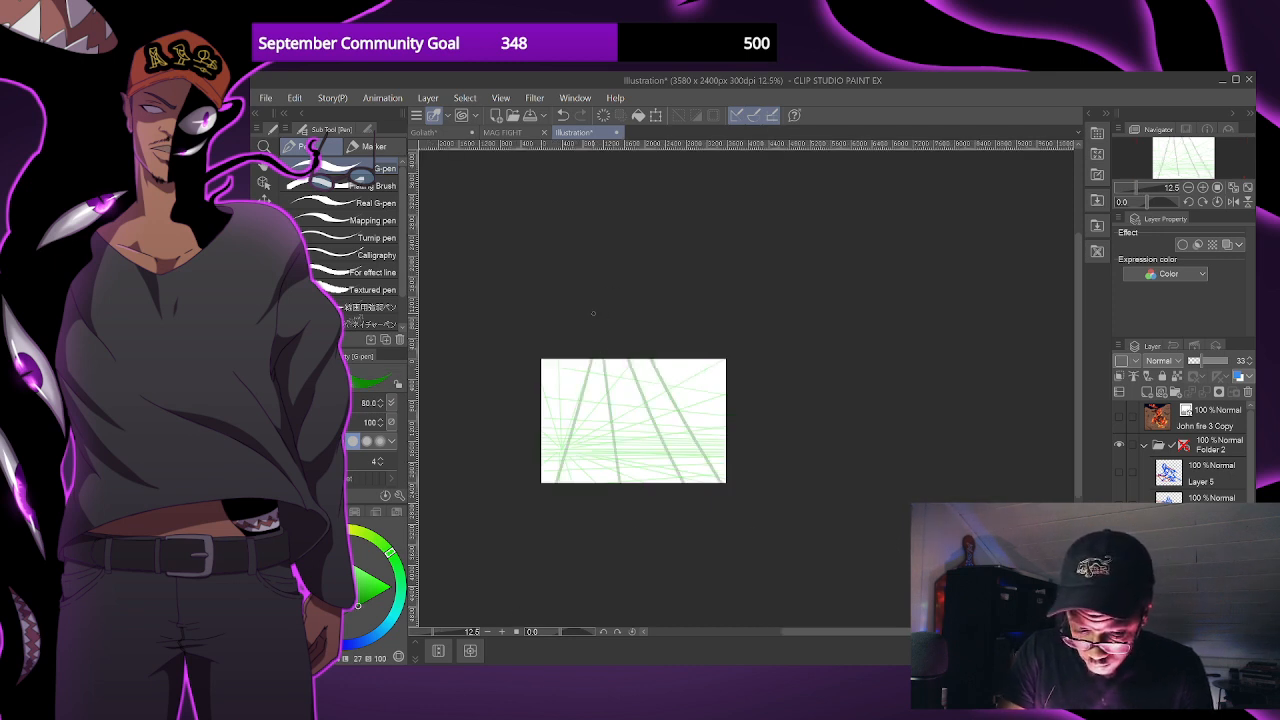
scroll(722, 402, "up", 3)
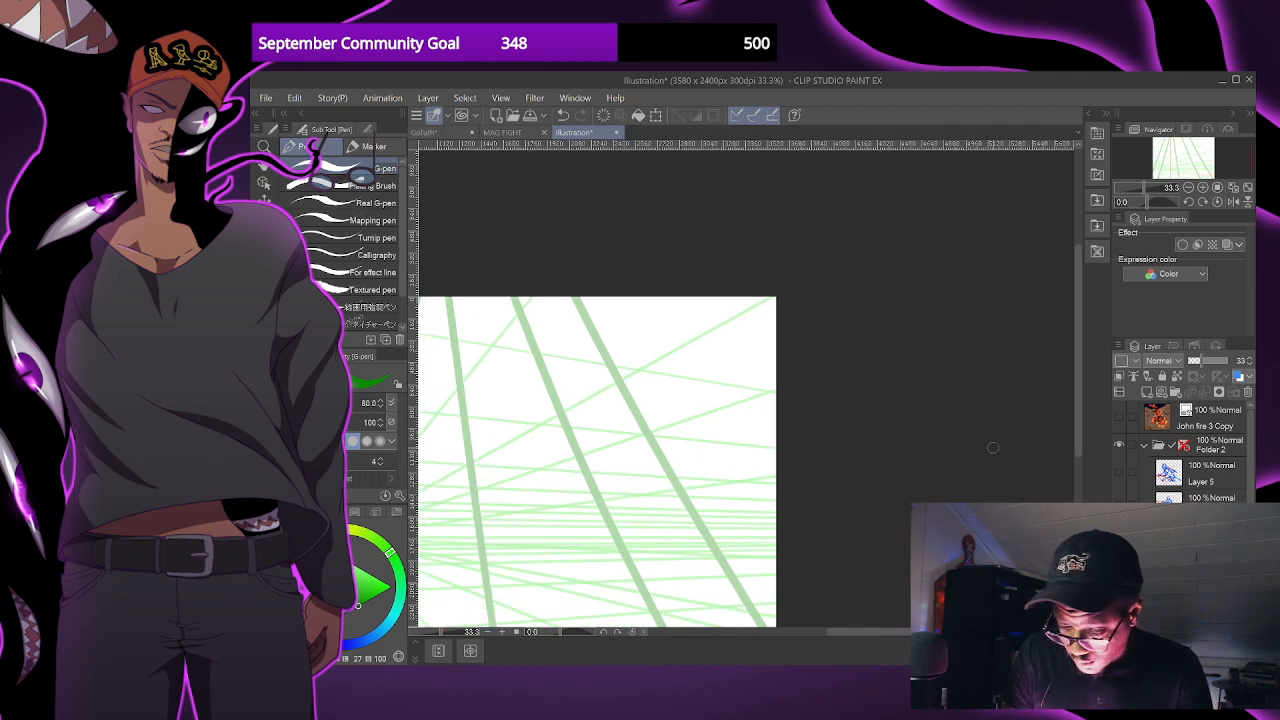
- Add a new layer and sketch an oval head, shoulder line and hip line of a new figure in blue, brush size 25
left_click(1147, 392)
left_click_drag(774, 463, 946, 452)
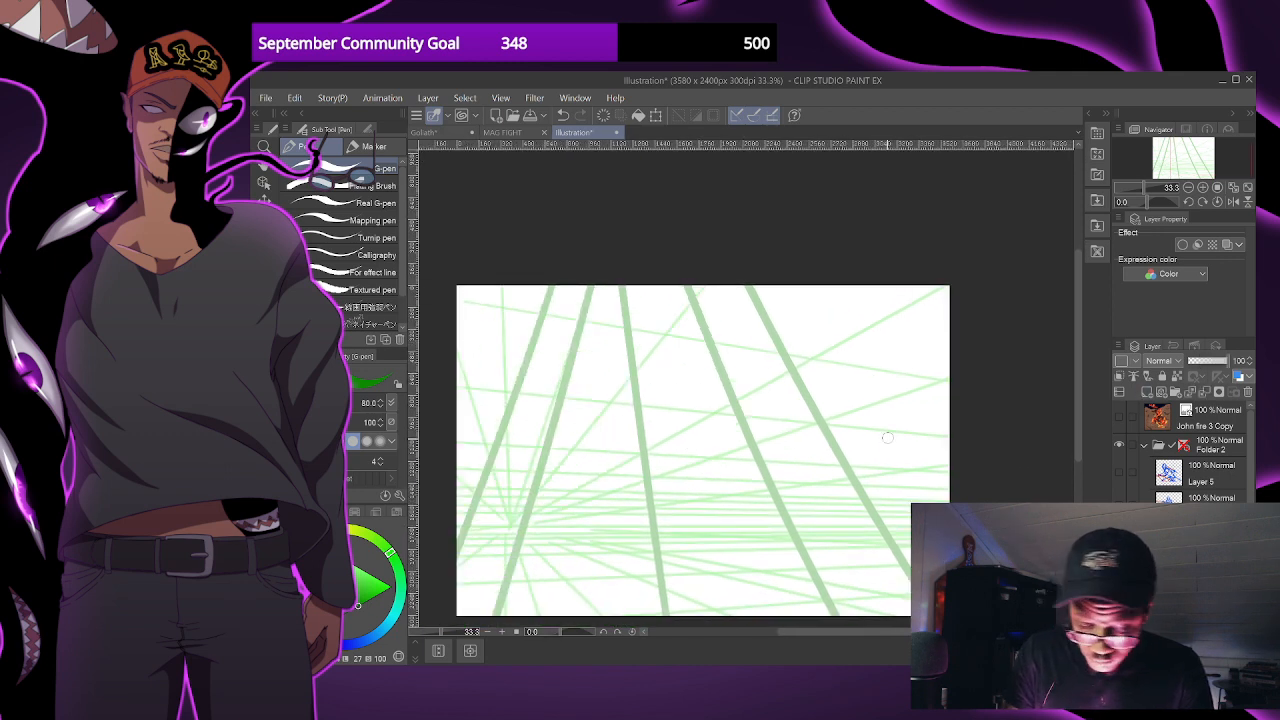
key("x")
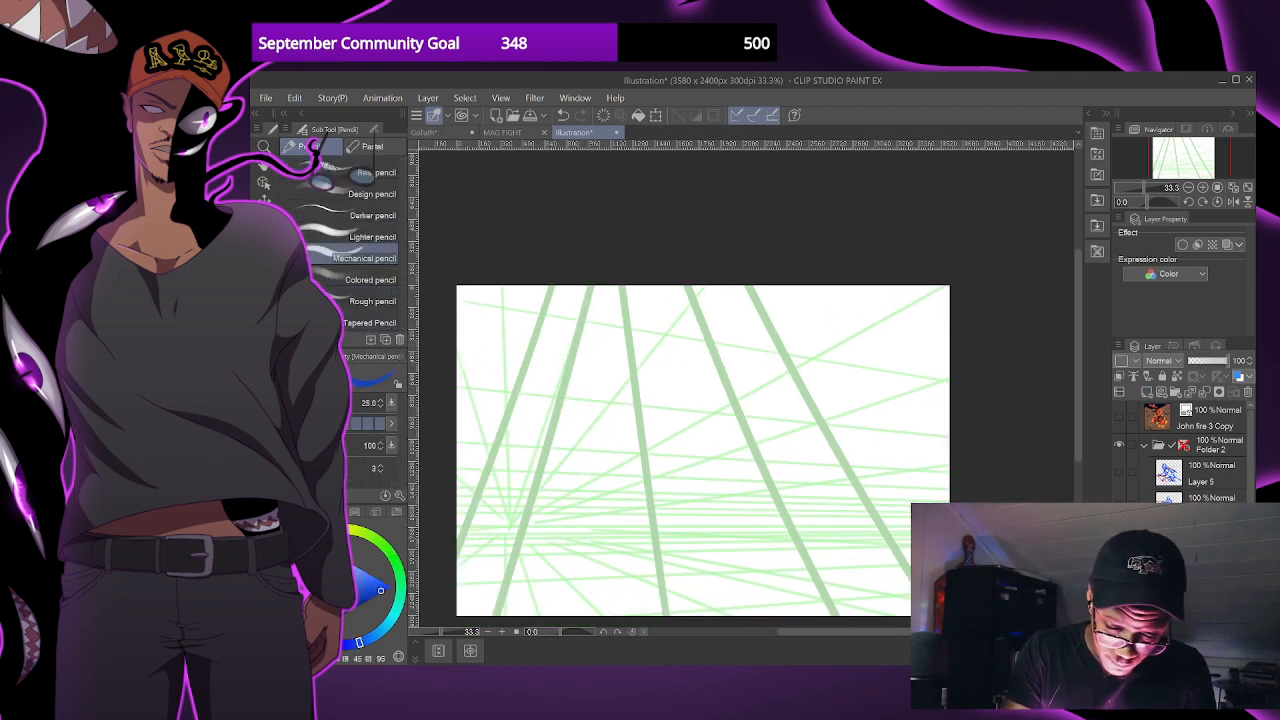
key("[")
mouse_move(605, 342)
left_mouse_down()
mouse_move(590, 386)
mouse_move(631, 363)
mouse_move(611, 378)
mouse_move(628, 416)
left_mouse_up()
key("ctrl+z")
key("ctrl+z")
mouse_move(603, 374)
left_mouse_down()
mouse_move(642, 373)
mouse_move(669, 407)
mouse_move(634, 373)
left_mouse_up()
mouse_move(628, 429)
left_mouse_down()
mouse_move(665, 418)
mouse_move(686, 431)
left_mouse_up()
- Block in the bent front thigh, the hips and the upper rear thigh, with rounded forms at the joints
mouse_move(643, 430)
left_mouse_down()
mouse_move(650, 458)
mouse_move(682, 431)
mouse_move(620, 435)
mouse_move(574, 462)
mouse_move(578, 527)
left_mouse_up()
mouse_move(590, 478)
left_mouse_down()
mouse_move(652, 456)
mouse_move(672, 422)
mouse_move(716, 491)
left_mouse_up()
left_click_drag(678, 450, 712, 492)
mouse_move(700, 430)
left_mouse_down()
mouse_move(762, 493)
mouse_move(730, 506)
left_mouse_up()
left_click_drag(706, 488, 742, 486)
left_click_drag(680, 422, 710, 449)
- Define the underside of the front thigh and draw the front lower leg down to its foot
mouse_move(606, 473)
left_mouse_down()
mouse_move(599, 488)
mouse_move(640, 455)
left_mouse_up()
left_click_drag(598, 470, 626, 458)
mouse_move(573, 460)
left_mouse_down()
mouse_move(644, 433)
mouse_move(597, 483)
mouse_move(595, 540)
left_mouse_up()
mouse_move(586, 482)
left_mouse_down()
mouse_move(574, 544)
mouse_move(598, 550)
mouse_move(537, 566)
mouse_move(601, 555)
left_mouse_up()
- Extend the rear lower leg diagonally backward from the knee and finish it with a planted, wedge-shaped foot
left_click_drag(712, 502, 820, 550)
left_click_drag(752, 492, 852, 566)
mouse_move(772, 530)
left_mouse_down()
mouse_move(830, 572)
mouse_move(852, 568)
mouse_move(797, 586)
mouse_move(872, 583)
mouse_move(794, 590)
left_mouse_up()
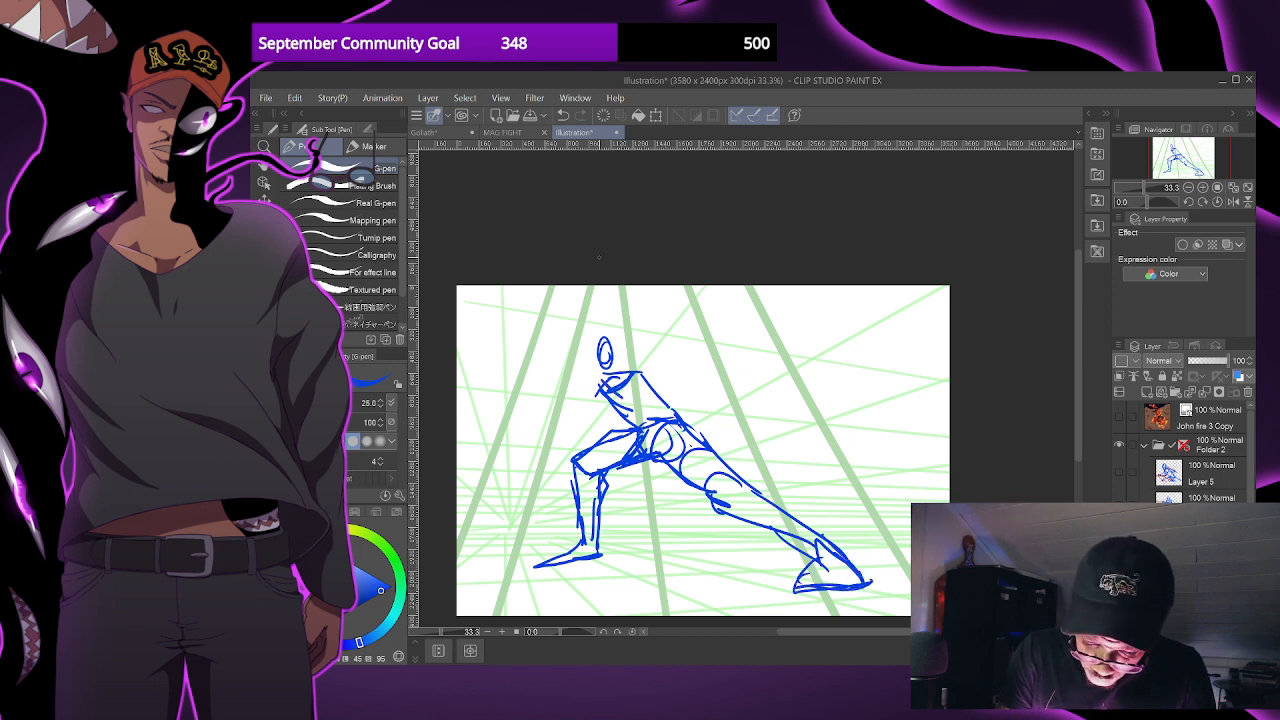
- Rework the torso with a rounded near shoulder and hanging upper arm, and add the head and neck contours
mouse_move(600, 384)
left_mouse_down()
mouse_move(632, 396)
mouse_move(614, 392)
mouse_move(628, 370)
mouse_move(620, 393)
mouse_move(642, 378)
mouse_move(628, 381)
mouse_move(637, 424)
mouse_move(622, 434)
left_mouse_up()
key("ctrl+z")
left_click_drag(627, 396, 619, 429)
left_click_drag(622, 399, 641, 412)
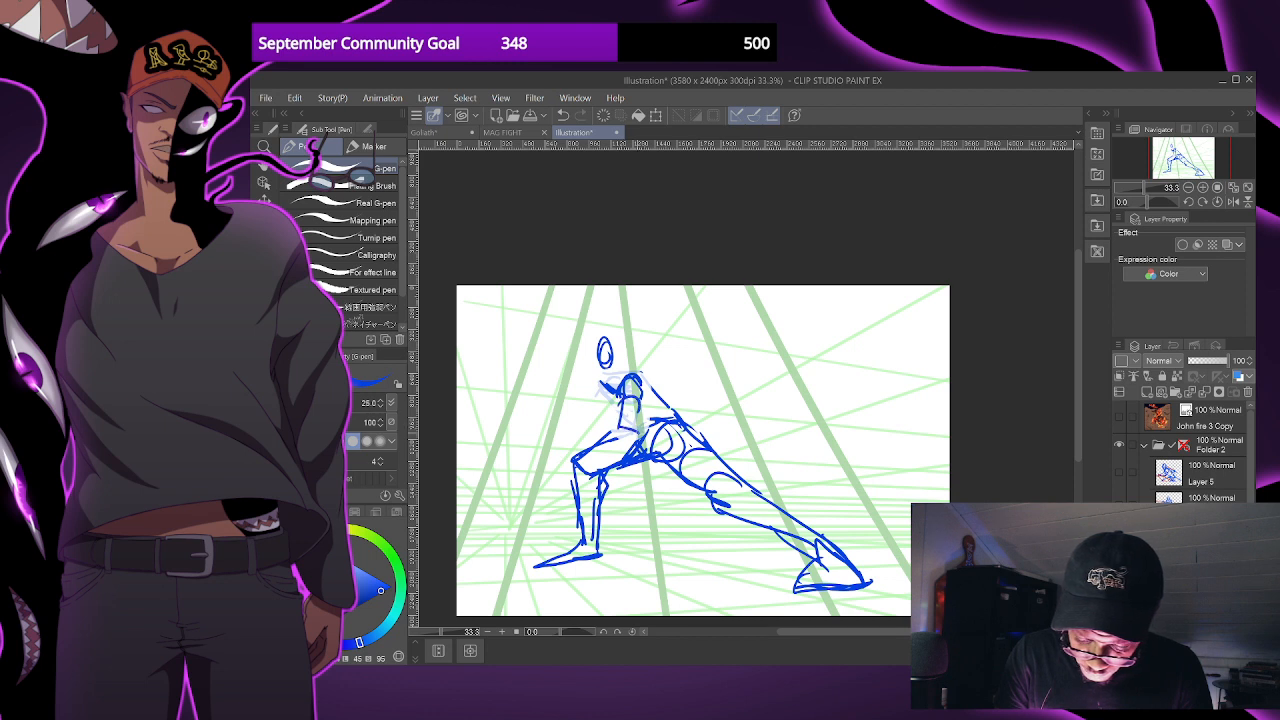
mouse_move(619, 426)
left_mouse_down()
mouse_move(569, 431)
mouse_move(643, 433)
mouse_move(648, 394)
left_mouse_up()
left_click_drag(606, 334, 620, 382)
- Sketch the forearms reaching forward from the torso, undoing the misplaced strokes
mouse_move(652, 422)
left_mouse_down()
mouse_move(664, 370)
mouse_move(652, 376)
mouse_move(688, 382)
mouse_move(597, 404)
left_mouse_up()
key("ctrl+z")
key("ctrl+z")
key("ctrl+z")
key("ctrl+z")
key("ctrl+z")
key("ctrl+z")
key("ctrl+z")
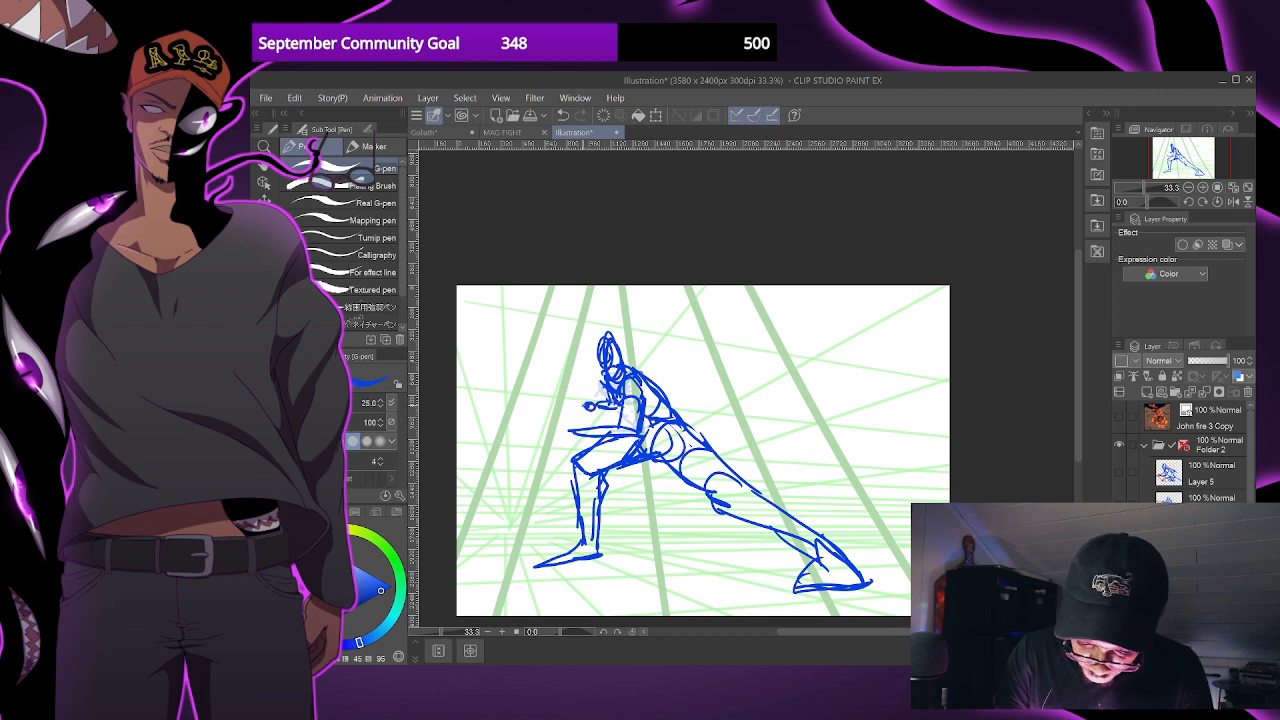
- Draw a long, narrow sword pointing straight ahead of the front hand and a second blade sweeping back beneath the hips
left_click_drag(598, 404, 490, 392)
mouse_move(583, 400)
left_mouse_down()
mouse_move(598, 397)
mouse_move(462, 396)
mouse_move(534, 399)
left_mouse_up()
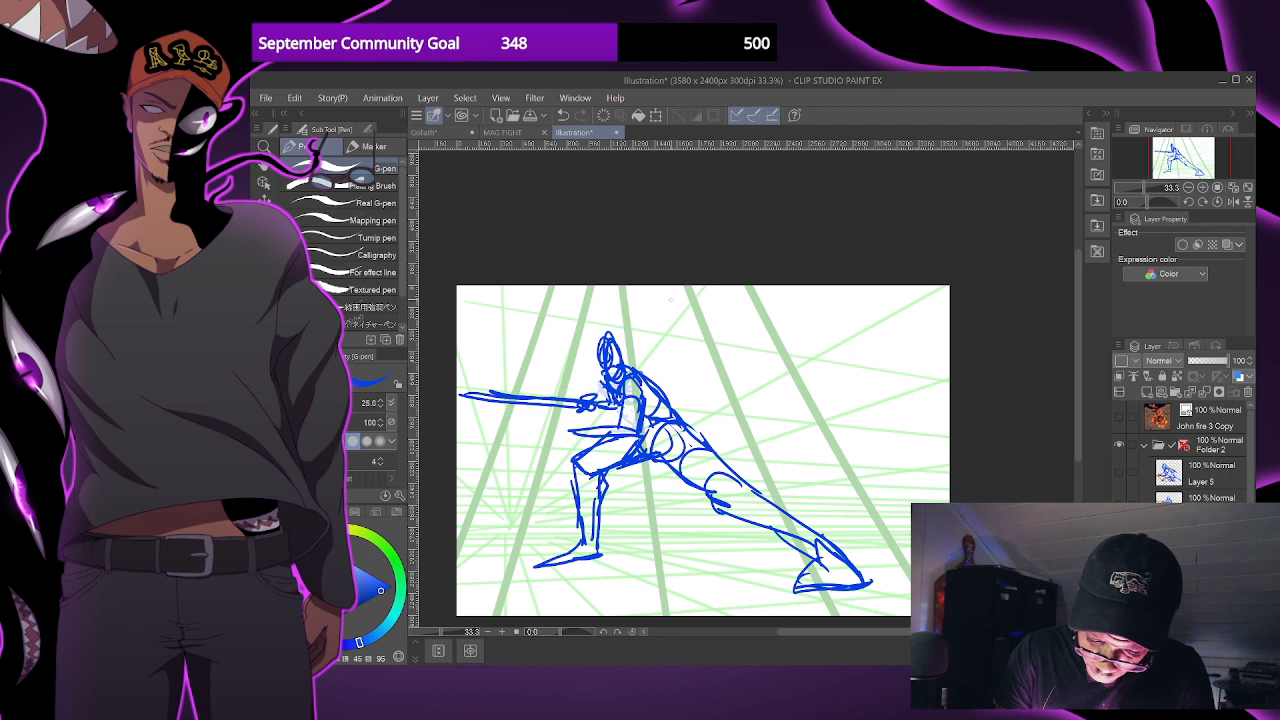
mouse_move(568, 440)
left_mouse_down()
mouse_move(582, 431)
mouse_move(573, 441)
left_mouse_up()
mouse_move(565, 439)
left_mouse_down()
mouse_move(582, 446)
mouse_move(566, 427)
mouse_move(672, 533)
left_mouse_up()
left_click_drag(584, 441, 698, 529)
- Broaden the backward-sweeping sword with heavier edges, a closed tip and a crossguard at the hand
scroll(789, 509, "down", 1)
left_click_drag(838, 518, 800, 501)
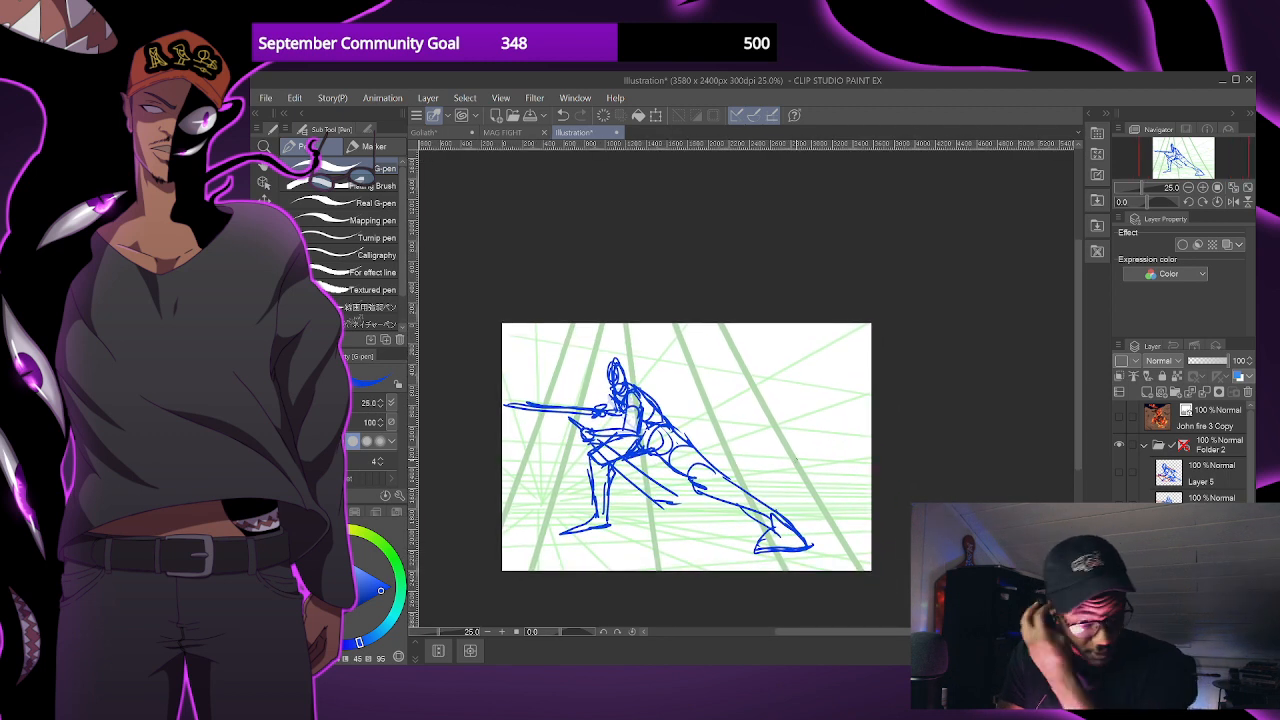
mouse_move(728, 460)
left_mouse_down()
mouse_move(769, 494)
mouse_move(783, 486)
left_mouse_up()
scroll(767, 474, "up", 2)
scroll(504, 333, "down", 1)
left_click_drag(524, 392, 602, 480)
left_click_drag(477, 405, 567, 491)
mouse_move(513, 441)
left_mouse_down()
mouse_move(575, 493)
mouse_move(613, 499)
mouse_move(605, 491)
left_mouse_up()
left_click_drag(580, 497, 610, 501)
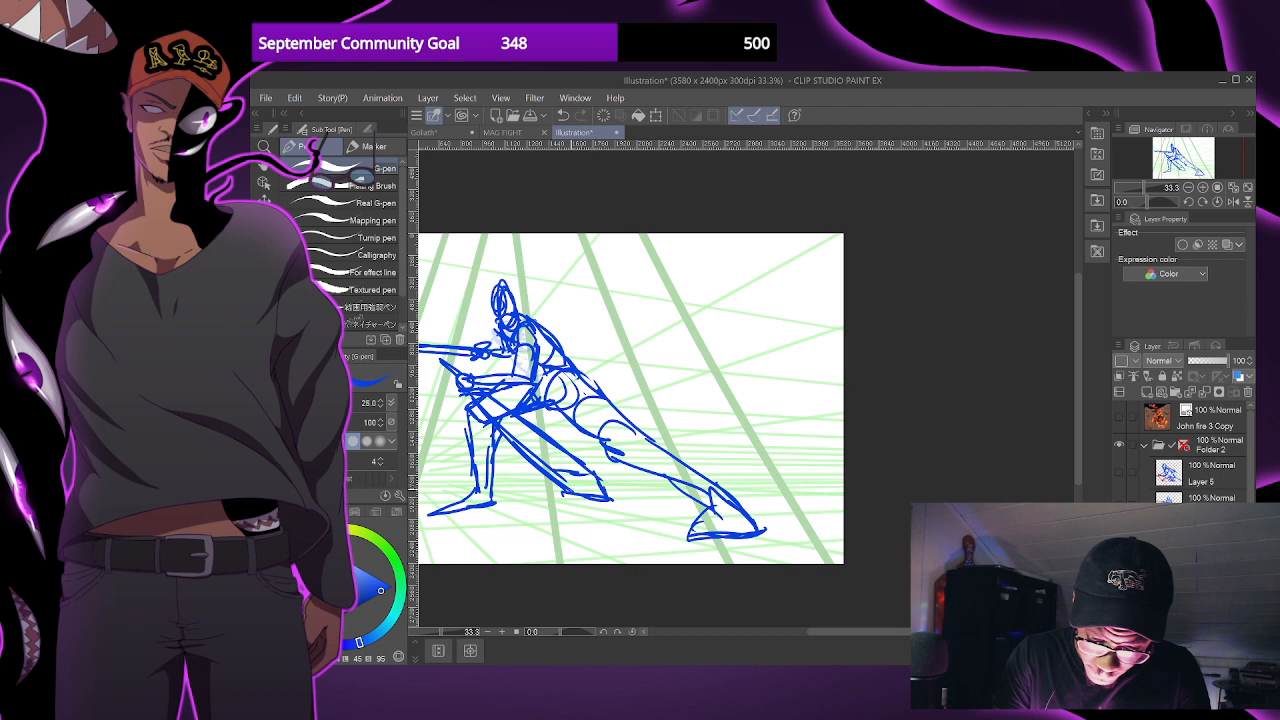
mouse_move(448, 397)
left_mouse_down()
mouse_move(479, 390)
mouse_move(604, 484)
left_mouse_up()
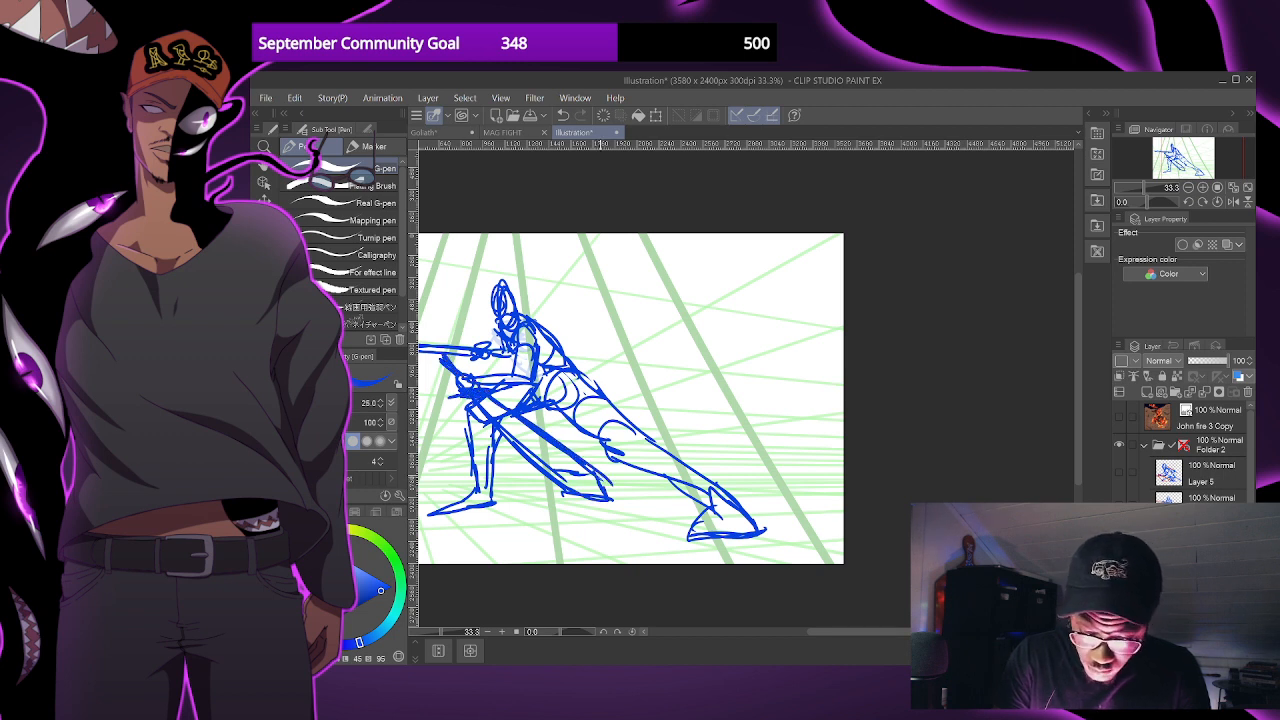
- Reinforce the hip, rear leg and rear foot contours with thicker blue strokes at brush size 30
scroll(690, 370, "down", 1)
scroll(697, 440, "up", 1)
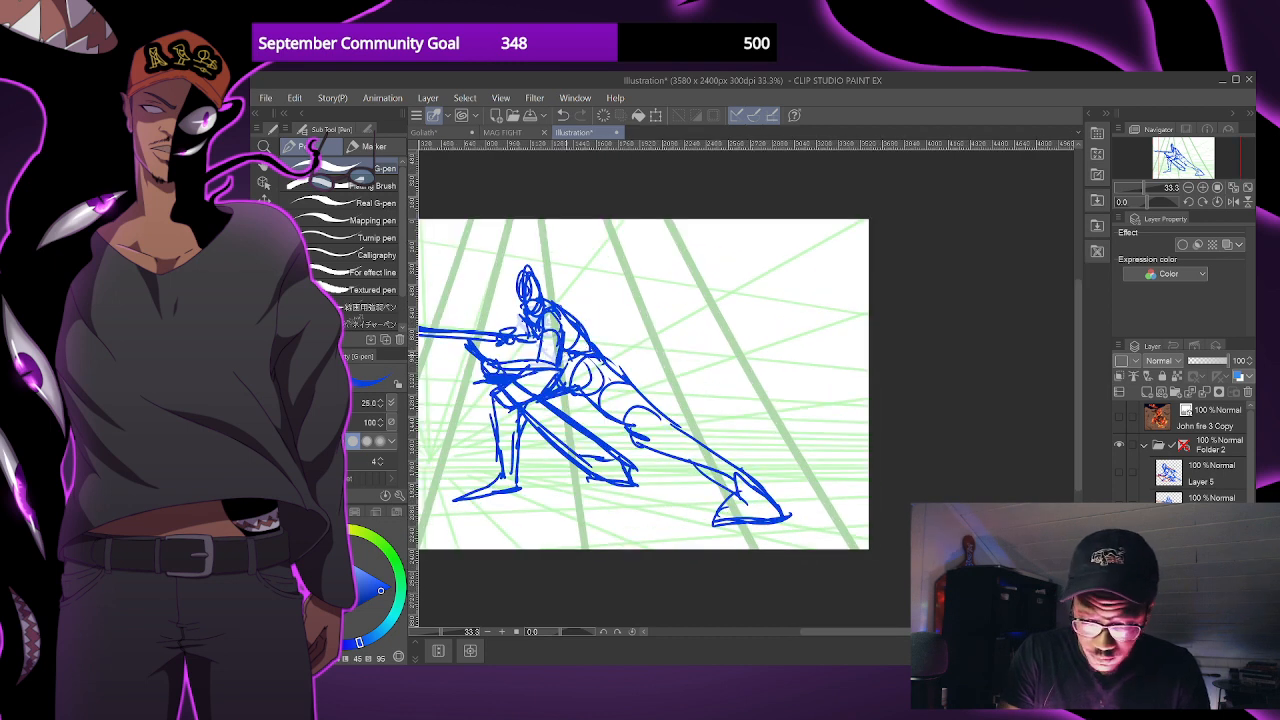
key("bracketright")
mouse_move(577, 357)
left_mouse_down()
mouse_move(571, 391)
mouse_move(567, 379)
left_mouse_up()
mouse_move(599, 350)
left_mouse_down()
mouse_move(660, 416)
mouse_move(634, 430)
mouse_move(648, 396)
mouse_move(658, 430)
mouse_move(720, 467)
left_mouse_up()
left_click_drag(668, 422, 746, 486)
left_click_drag(702, 468, 792, 524)
left_click_drag(774, 508, 788, 530)
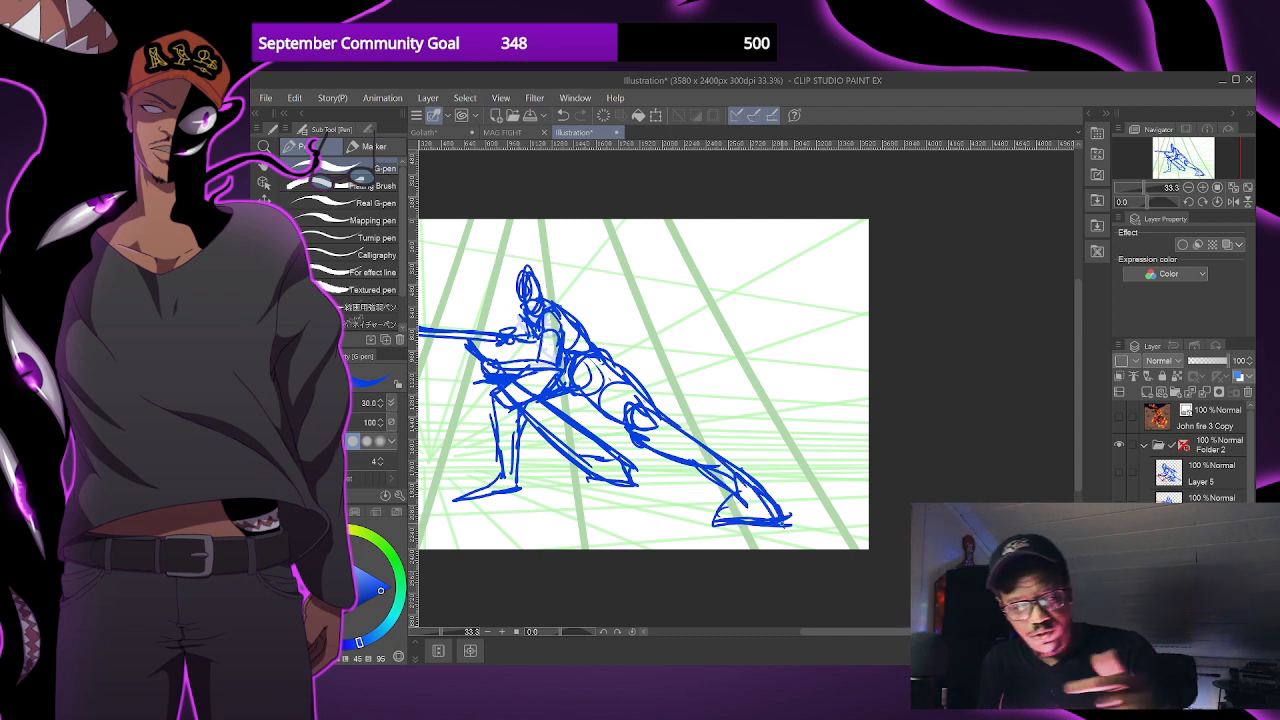
- Collapse and hide Folder 2, then show Folder 1 with the leaping swordsman again
key("ctrl+minus")
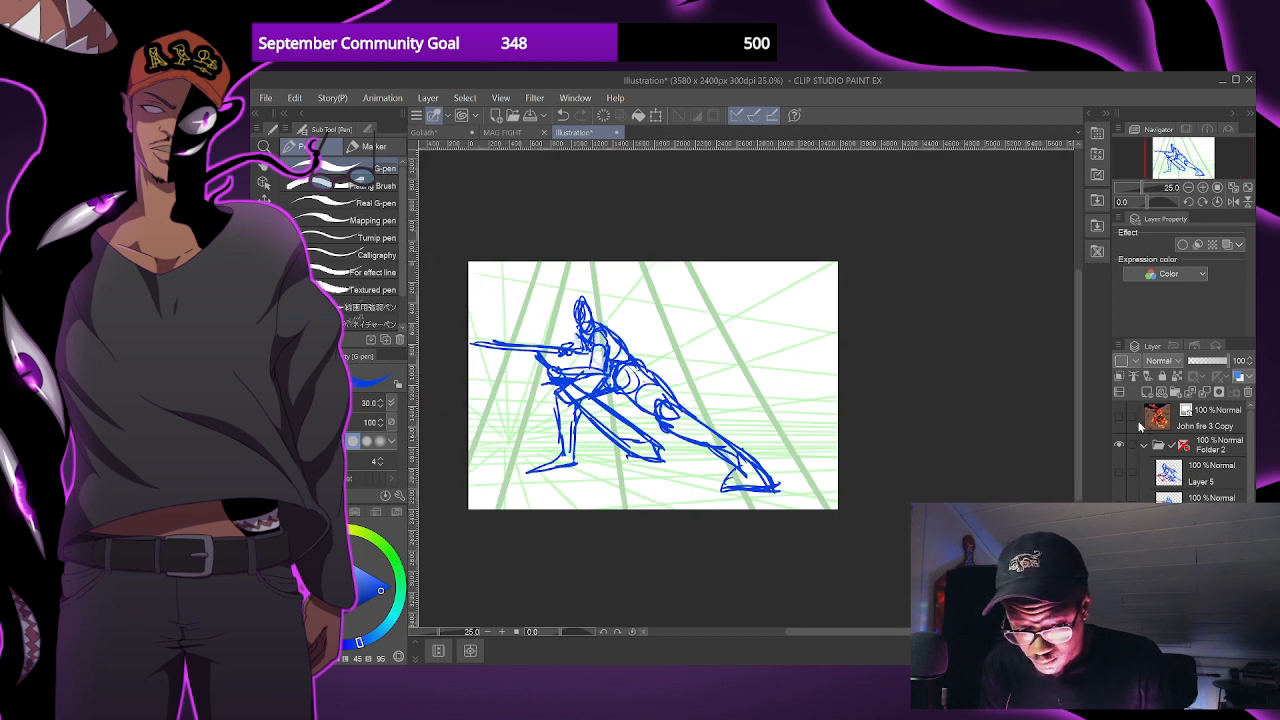
left_click(1147, 447)
left_click(1121, 446)
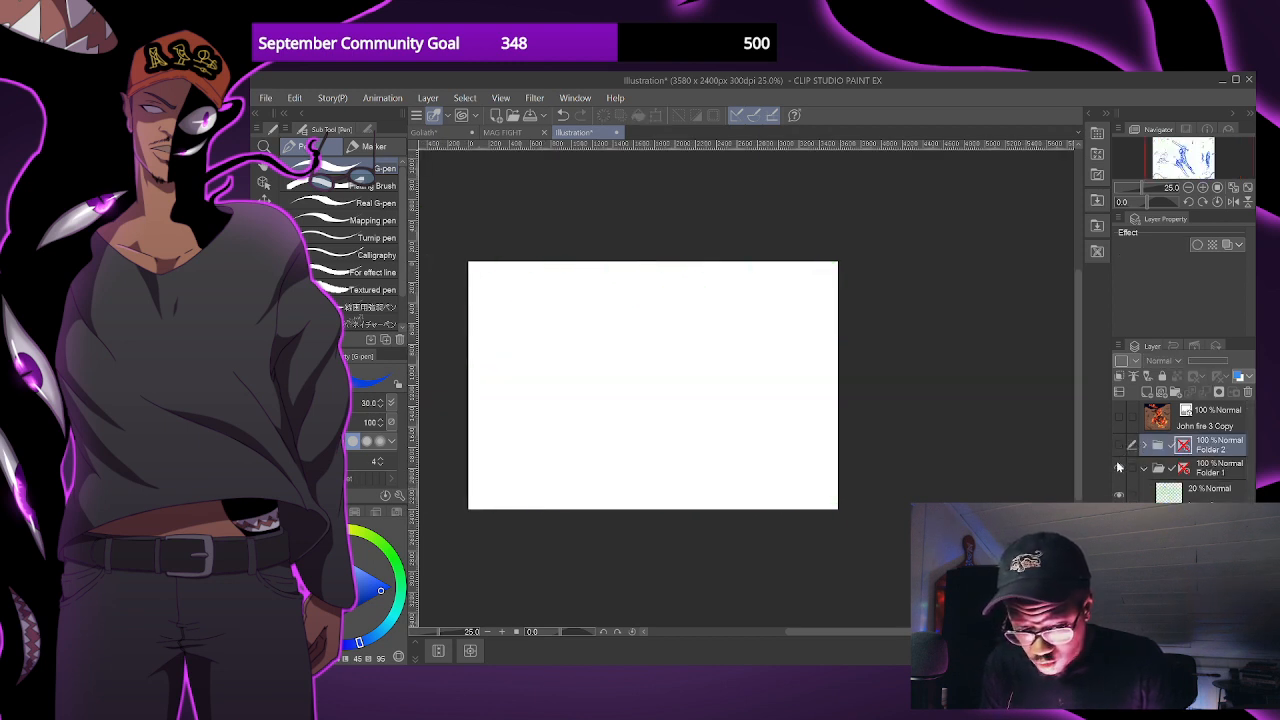
left_click(1120, 469)
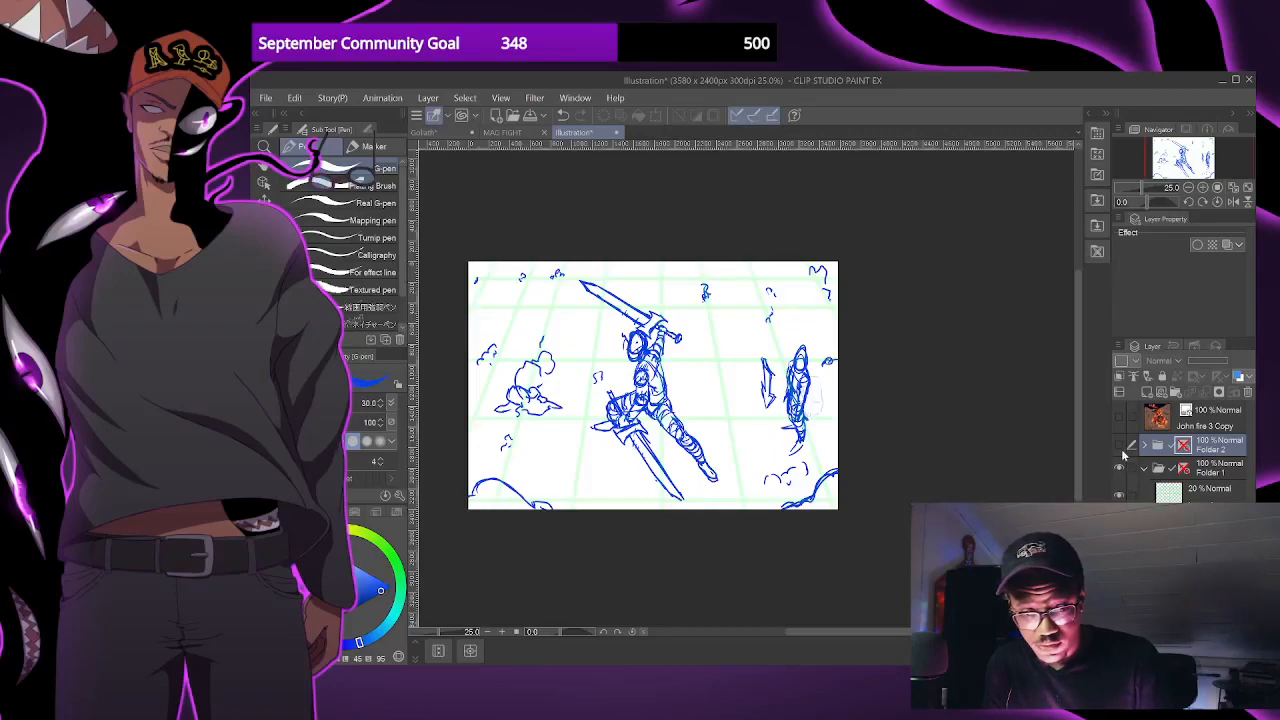